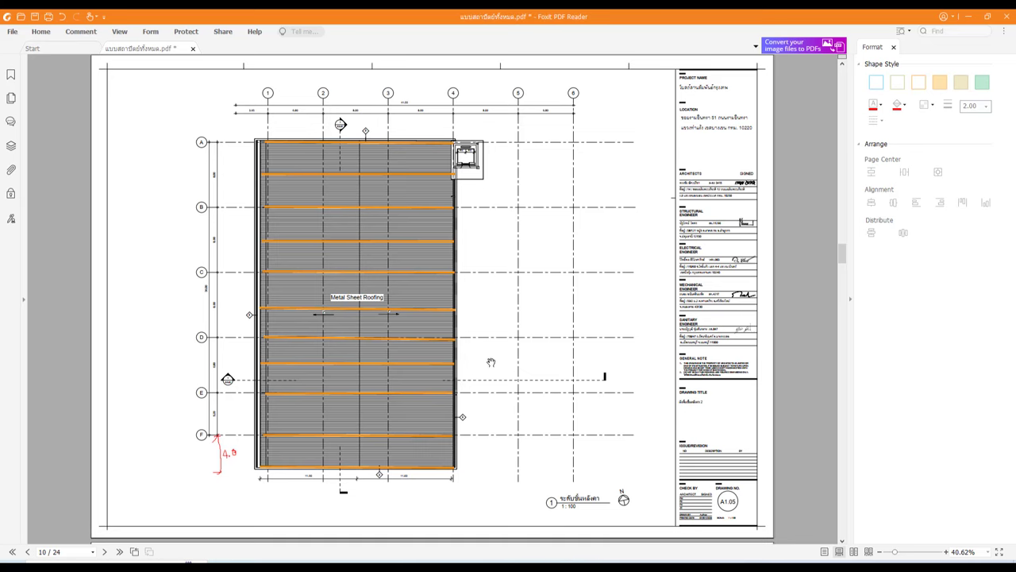
- Zoom and pan the PDF roof plan to rows D–F, then bring up the annotated 3D roof snip
scroll(483, 368, "up", 1, "ctrl")
left_click_drag(500, 360, 520, 362)
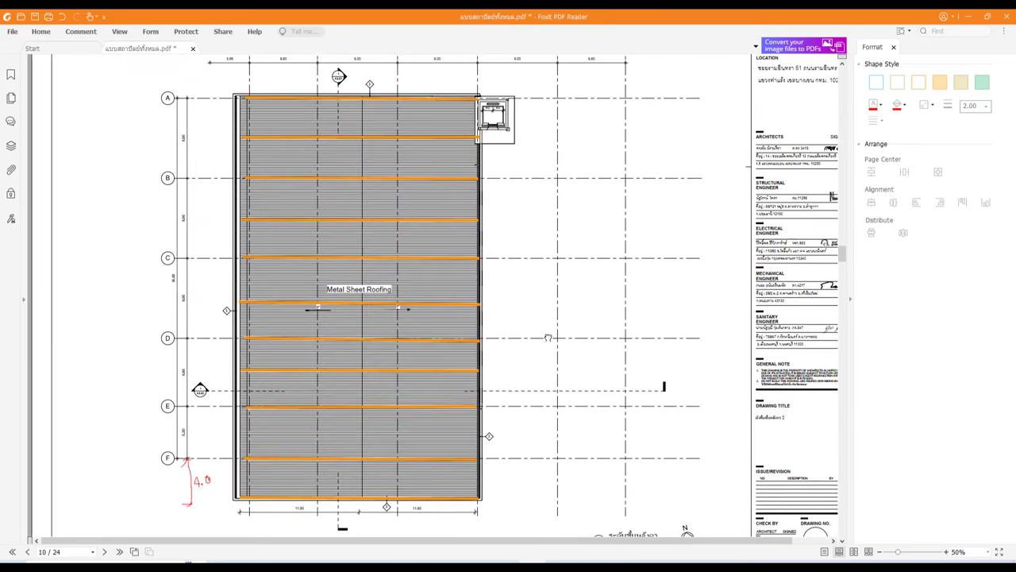
scroll(278, 119, "up", 3, "ctrl")
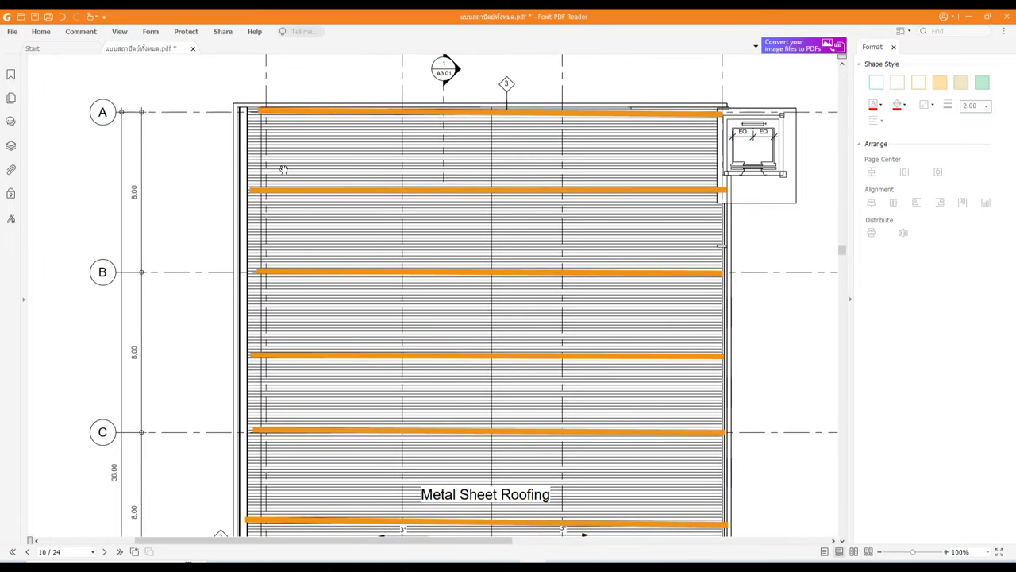
scroll(270, 170, "down", 2)
scroll(256, 171, "down", 2)
scroll(257, 172, "down", 5)
scroll(261, 208, "down", 1)
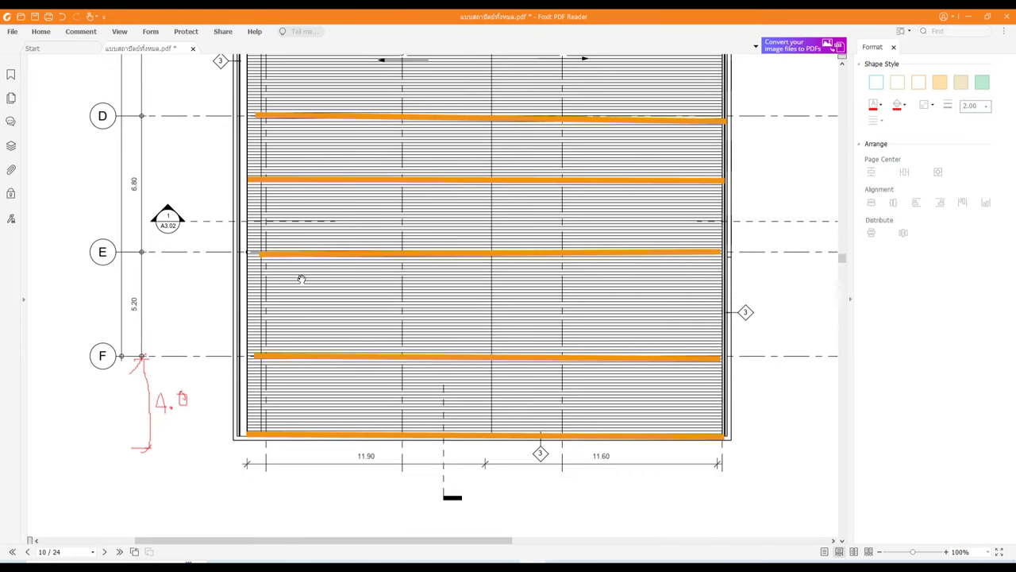
left_click(375, 560)
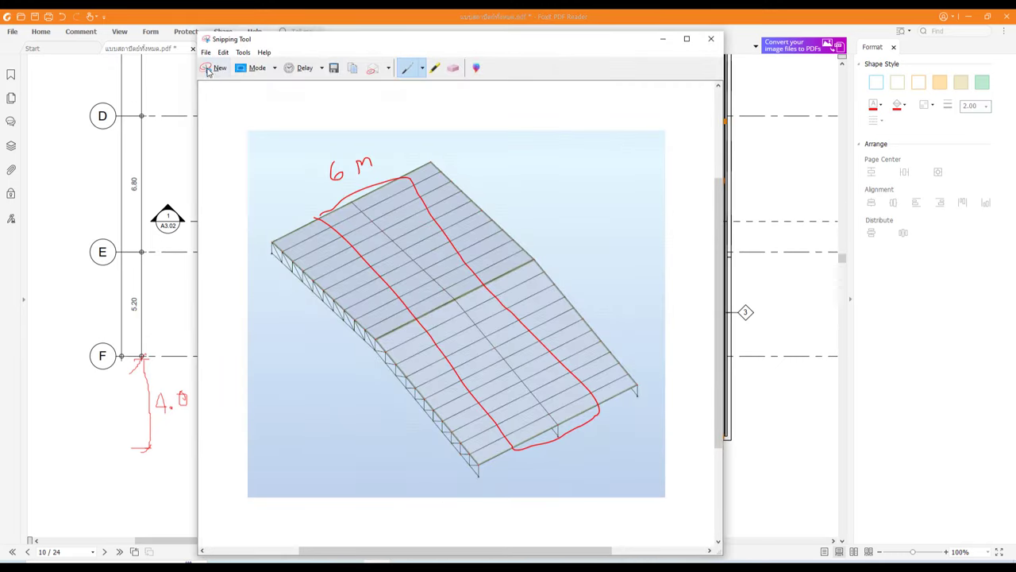
- Snip the rows D–F plan area and mark the grid-E strip, 5.20 dimension and a bracket in red
left_click(208, 69)
mouse_move(74, 66)
left_mouse_down()
mouse_move(573, 389)
mouse_move(781, 490)
left_mouse_up()
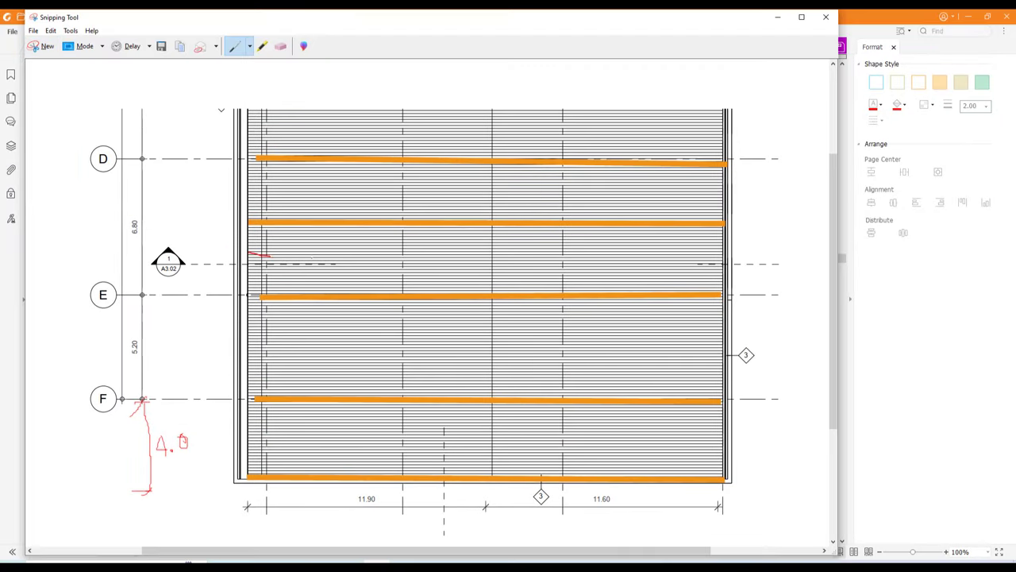
mouse_move(270, 257)
left_mouse_down()
mouse_move(581, 353)
mouse_move(280, 346)
left_mouse_up()
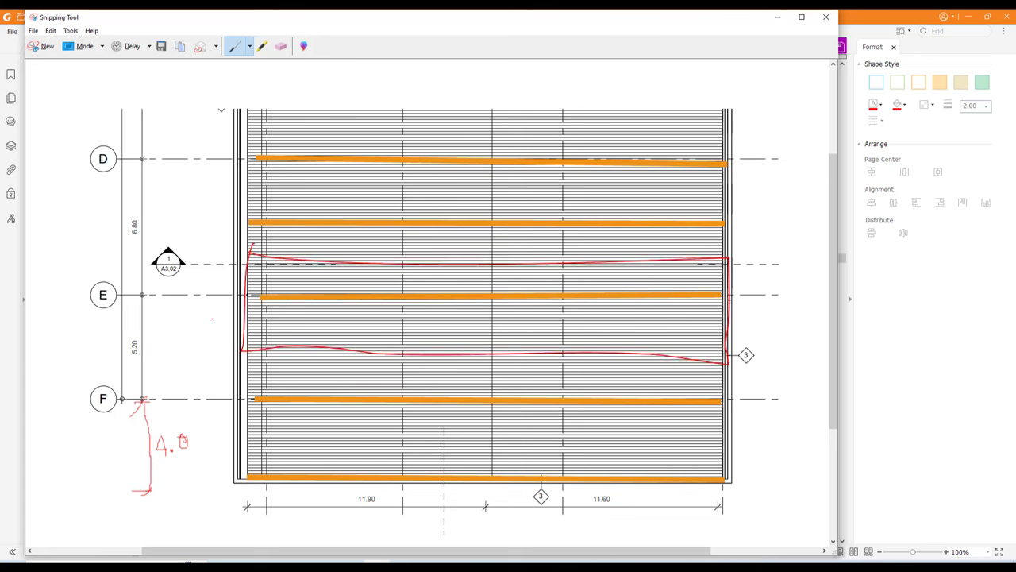
left_click_drag(153, 339, 144, 327)
left_click_drag(213, 253, 215, 347)
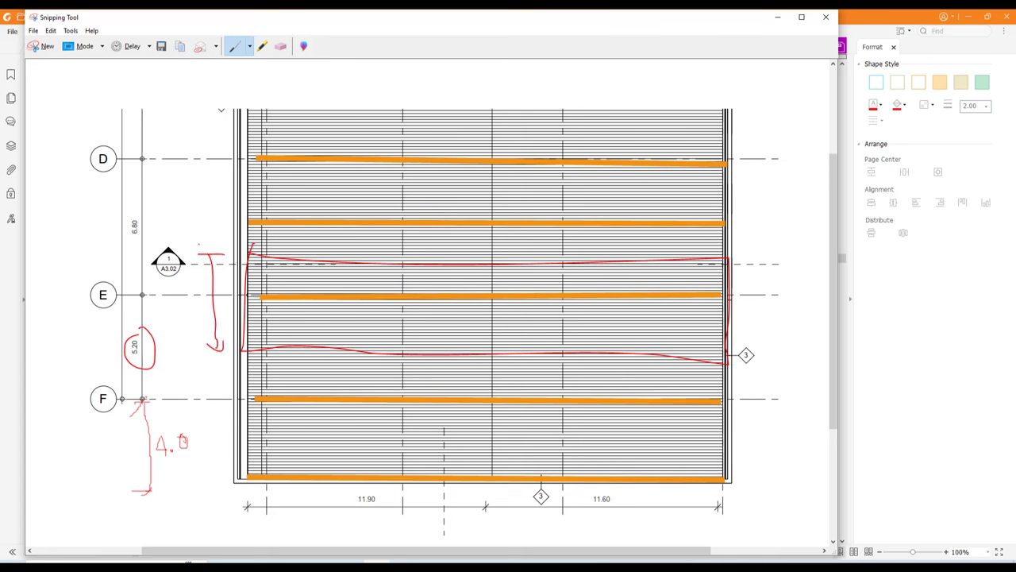
- Compute 5.2 + 6.8 = 12 in Calculator, then halve it to 6
left_click(338, 559)
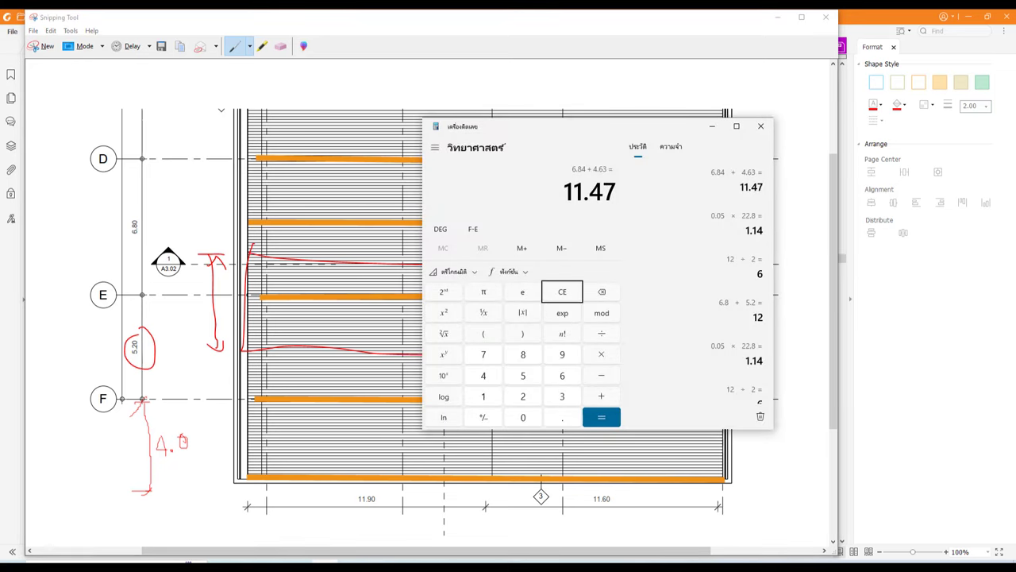
type("5.2 + ")
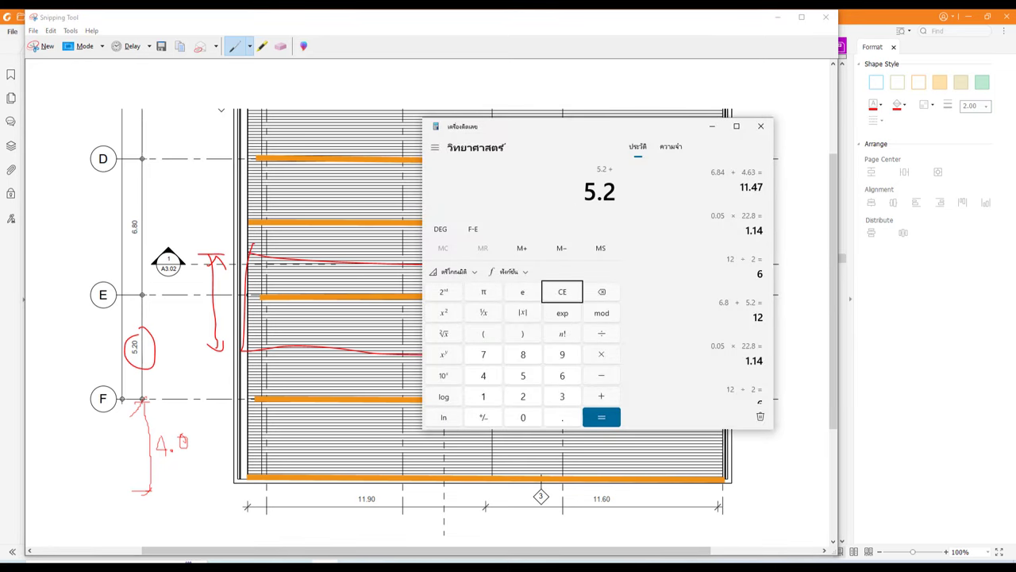
type("6.8")
key("Return")
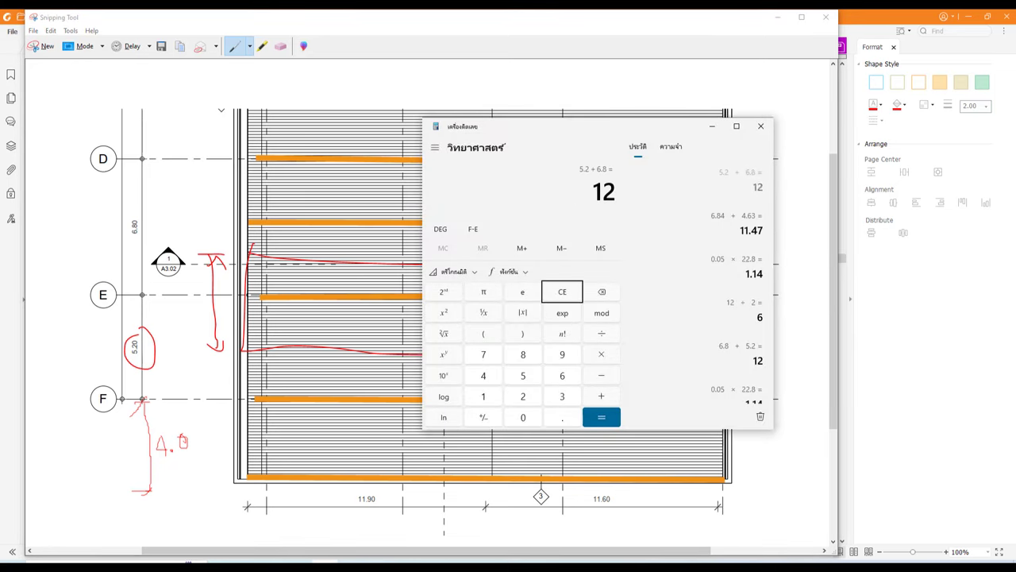
type("/2")
key("Return")
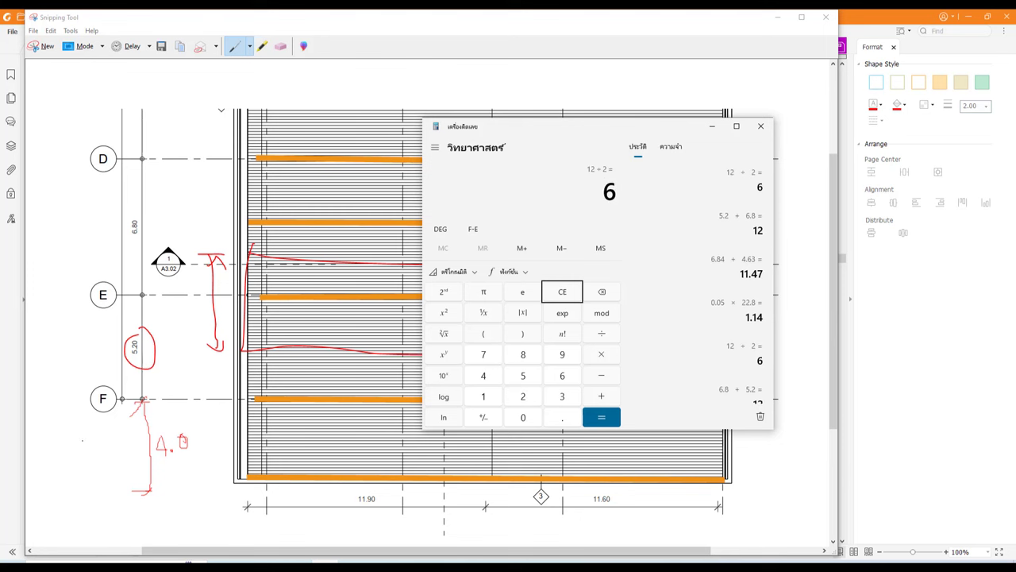
- Minimize Calculator and the snip to return to the PDF, shifting Calculator slightly left
left_click(163, 322)
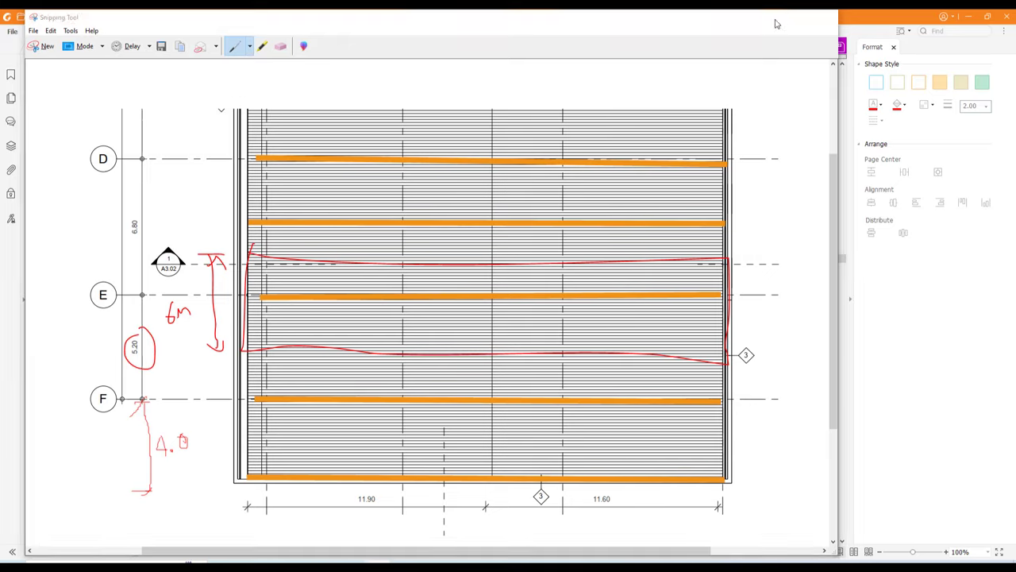
left_click(775, 19)
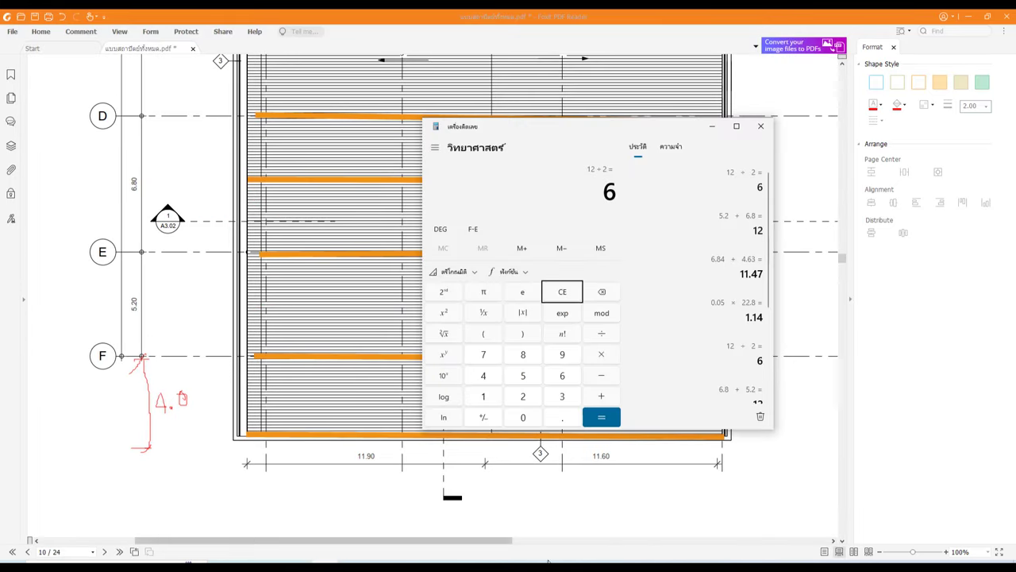
left_click_drag(564, 131, 520, 132)
- Clear the calculator display and bring the PDF roof plan to the front
left_click(519, 292)
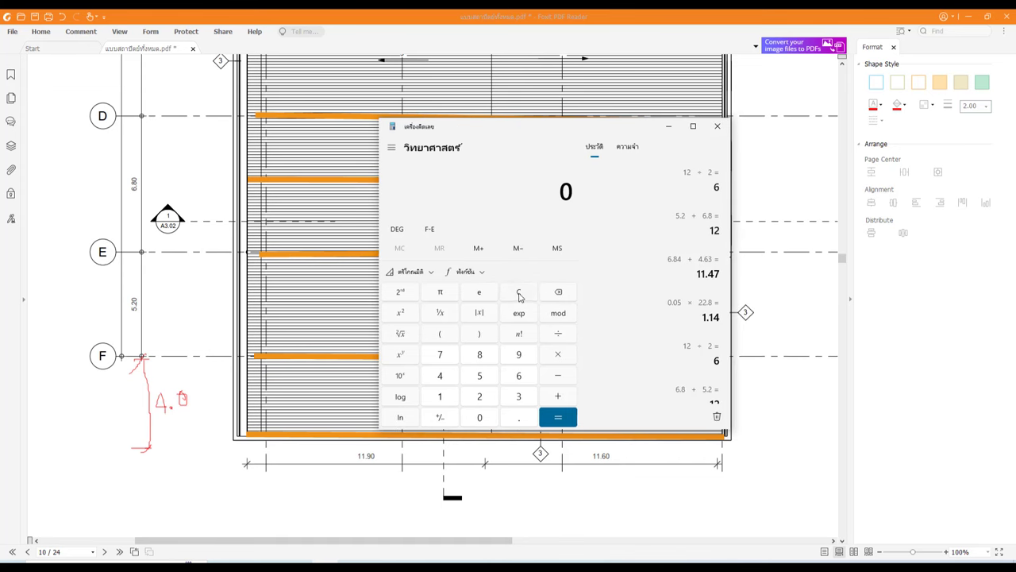
left_click(785, 379)
scroll(566, 428, "down", 2, "ctrl")
scroll(568, 436, "up", 5)
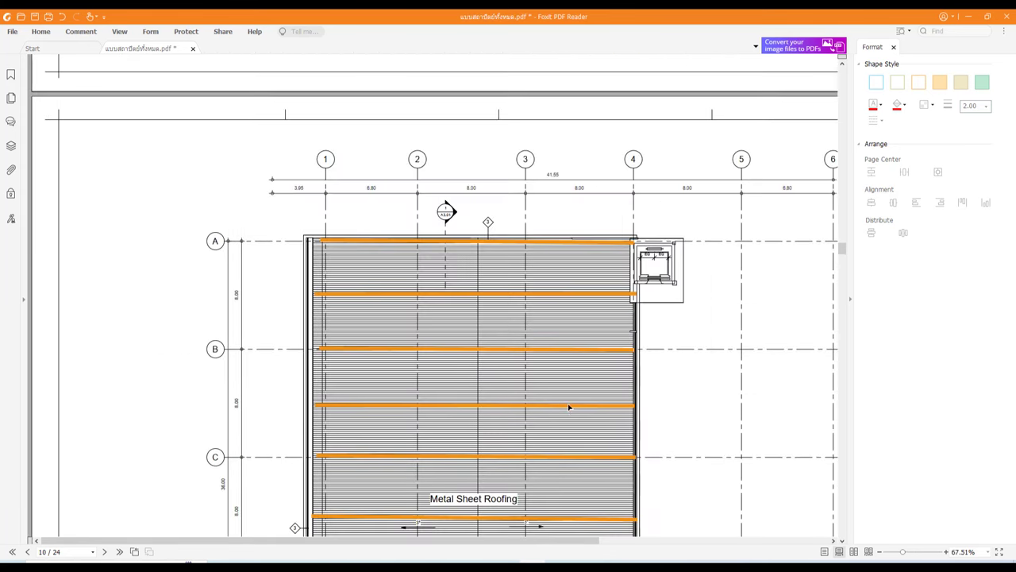
scroll(496, 224, "up", 2, "ctrl")
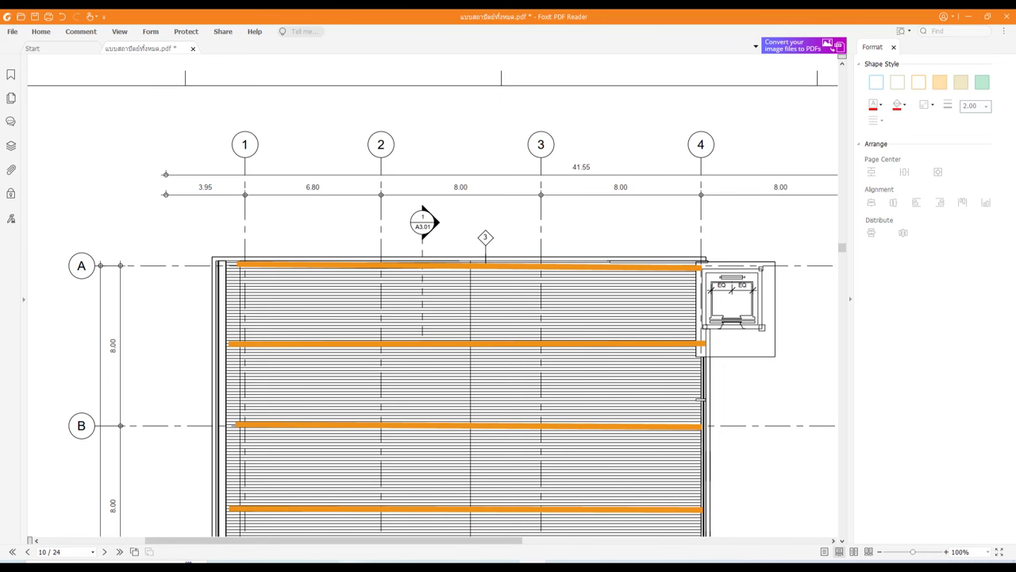
- Total the spans 8 + 8 + 6.8 = 22.8 and multiply by 0.05 to get 1.14
left_click(334, 561)
left_click_drag(520, 131, 469, 278)
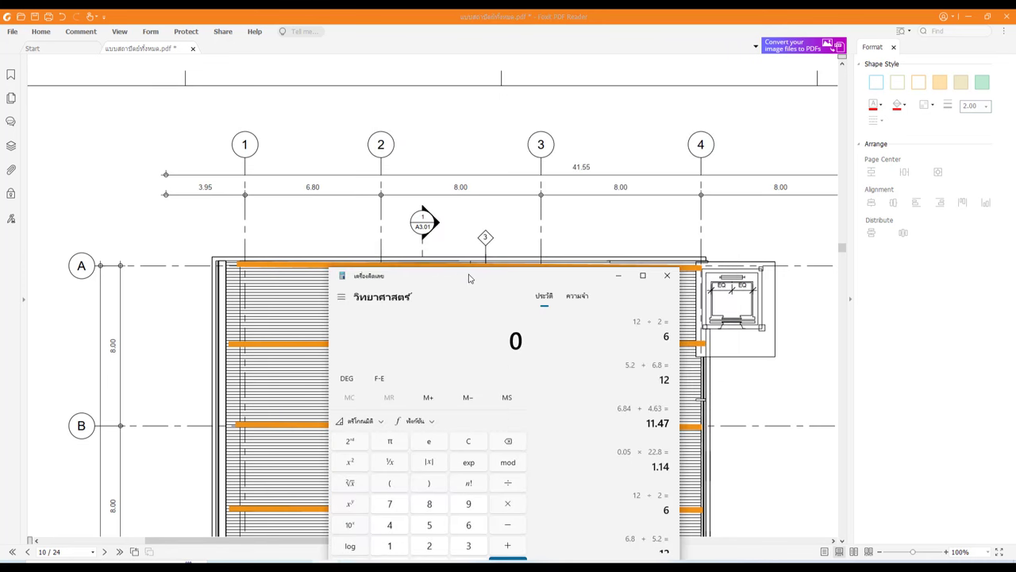
type("8 + 8 + 6.")
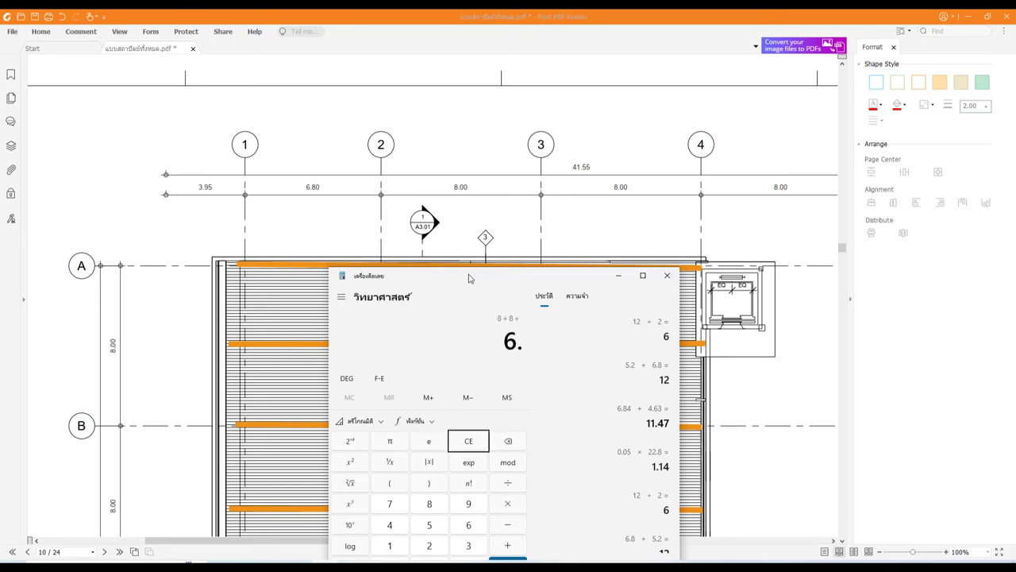
type("8")
key("Return")
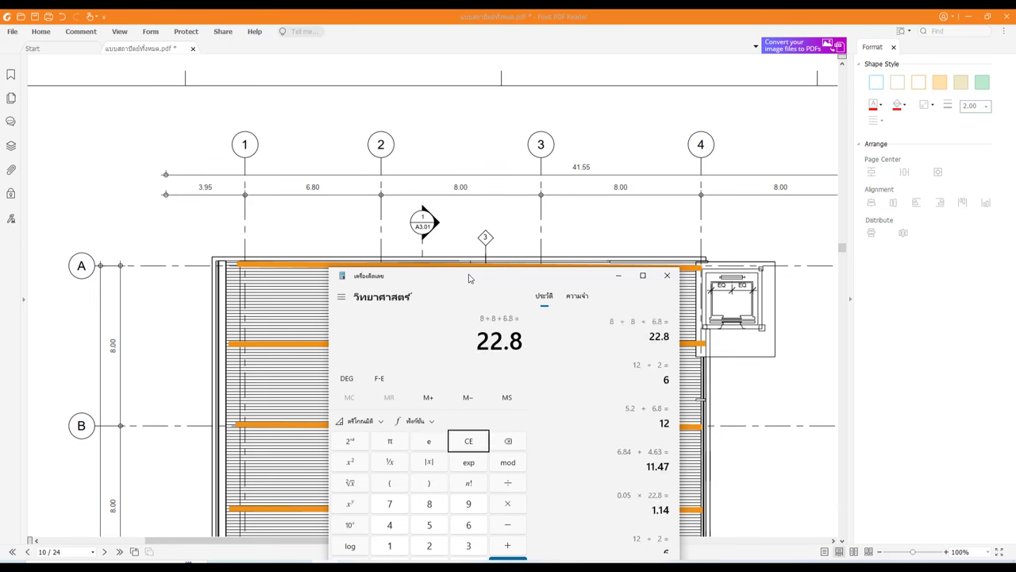
type("0.")
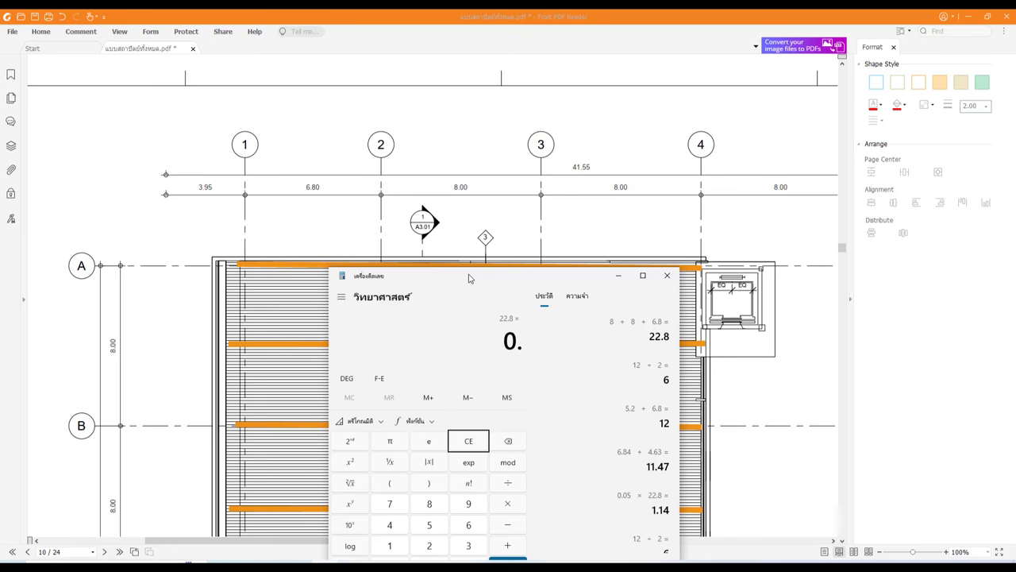
type("05")
key("Return")
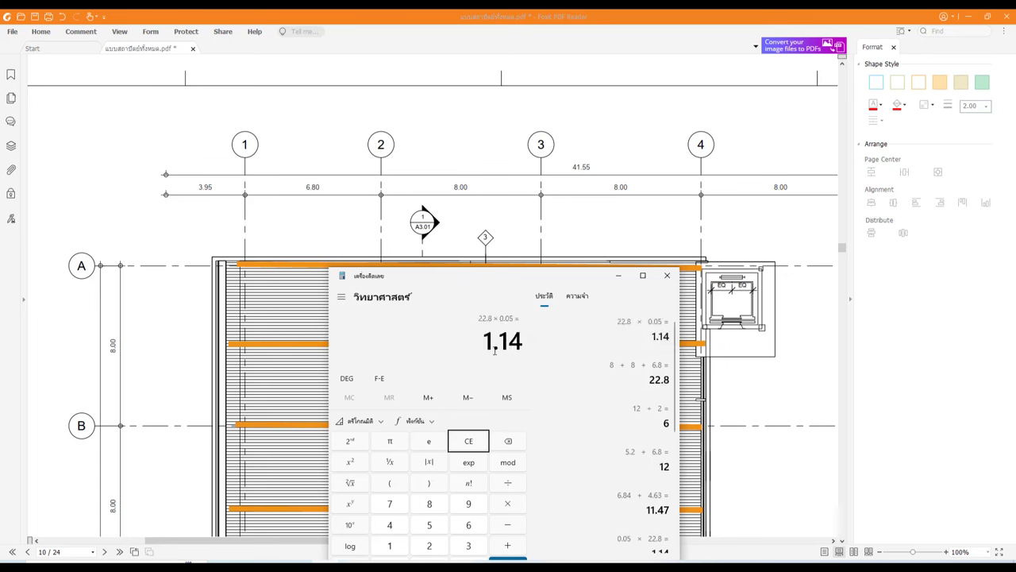
- Clear the calculator again and return the PDF roof plan to the front
left_click_drag(474, 283, 503, 232)
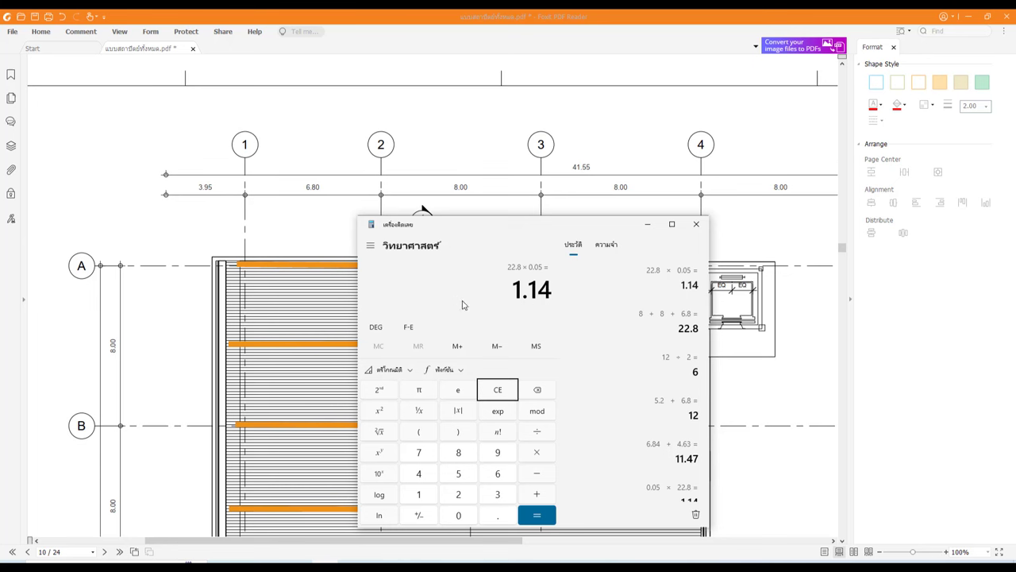
left_click(501, 391)
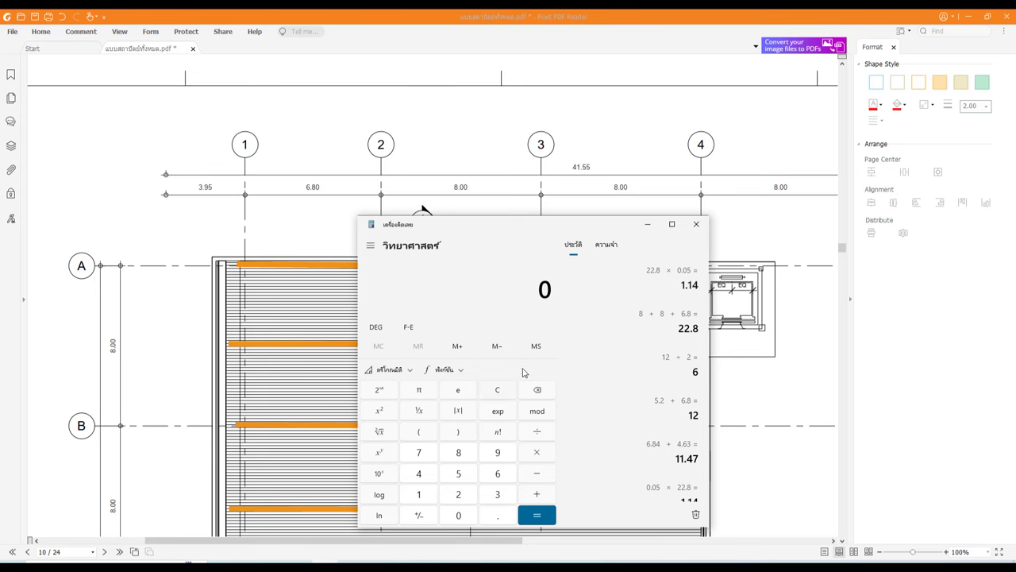
left_click(778, 357)
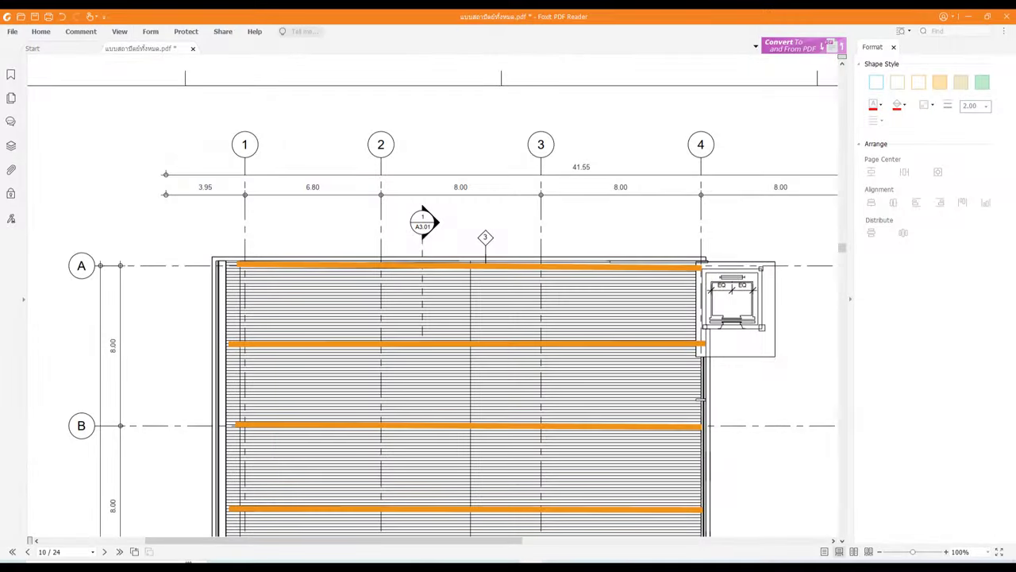
- In Robot, fit the truss in view, window-select the middle column line, and return to 3D
left_click(968, 16)
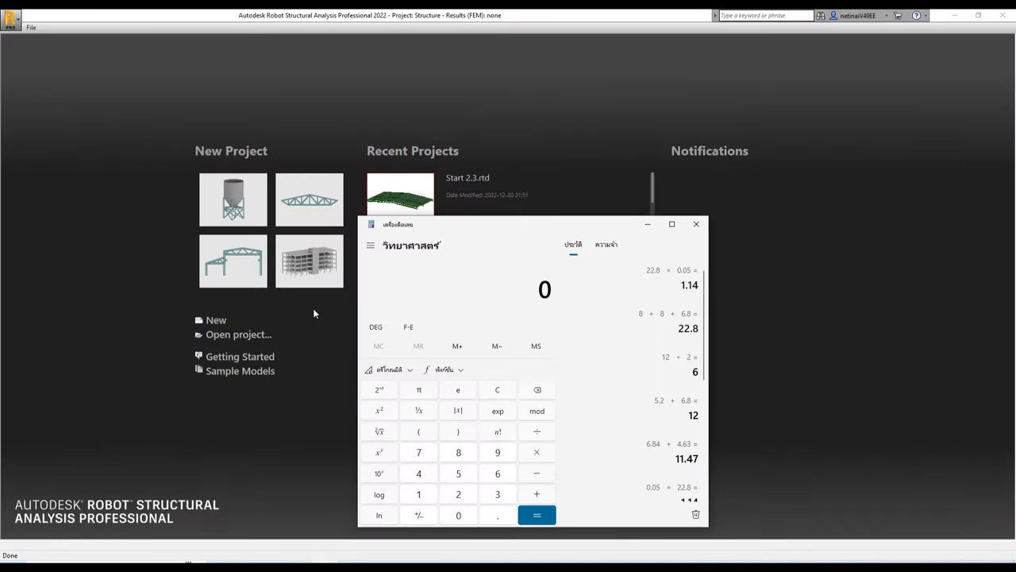
scroll(564, 294, "up", 2)
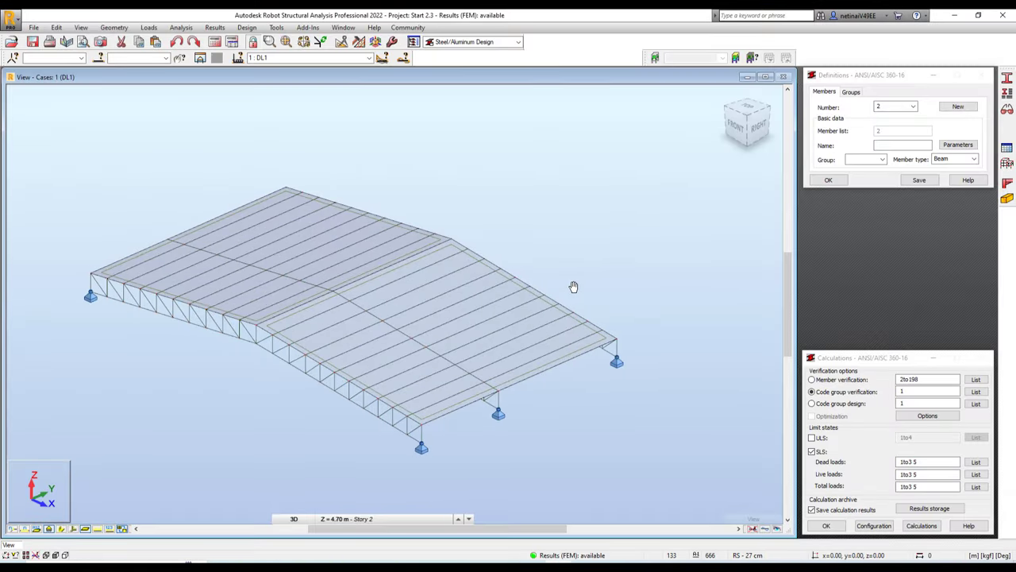
scroll(556, 401, "down", 3)
scroll(403, 401, "up", 2)
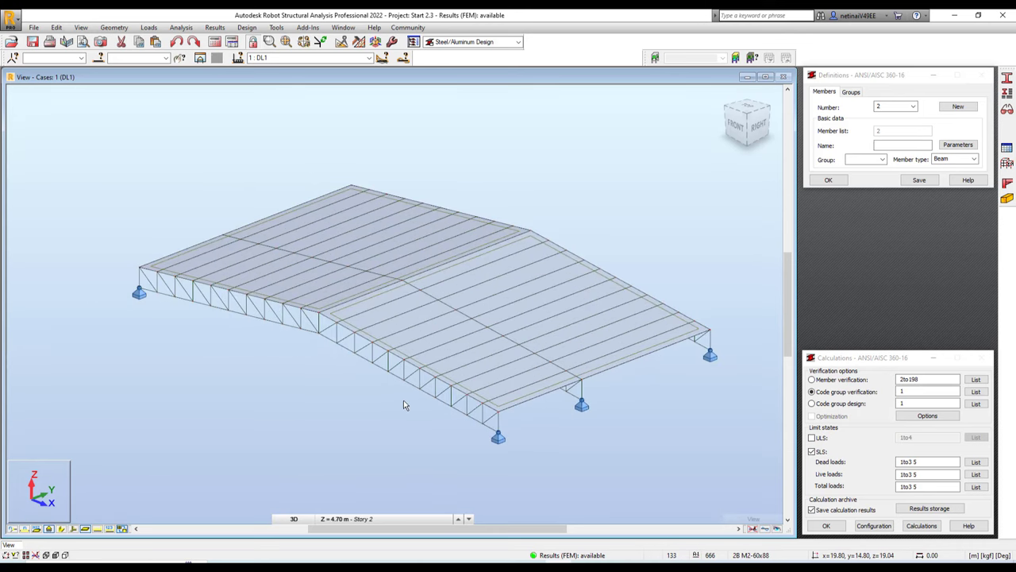
scroll(388, 411, "up", 1)
scroll(474, 397, "up", 2)
scroll(476, 374, "up", 2)
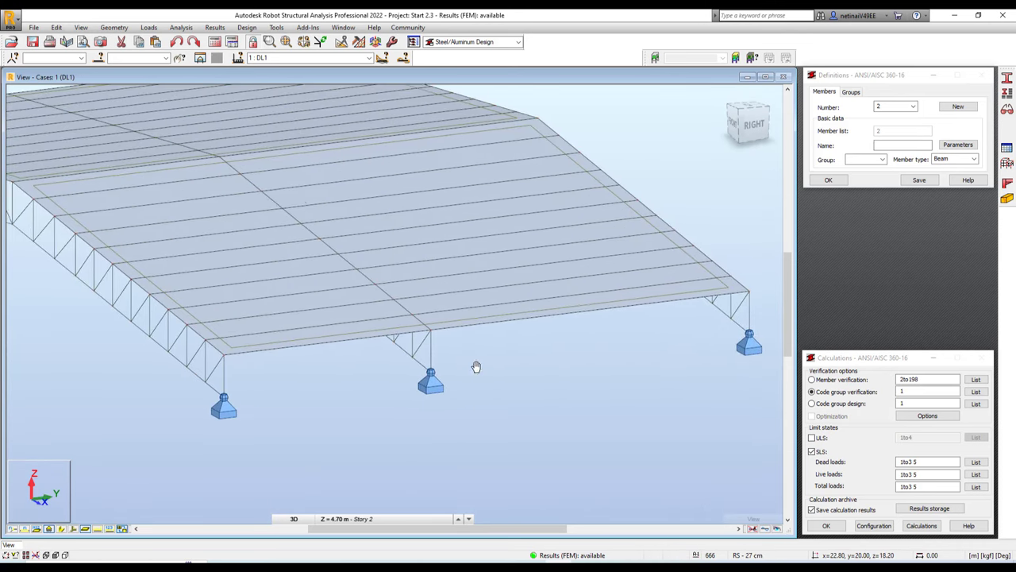
scroll(509, 349, "up", 1)
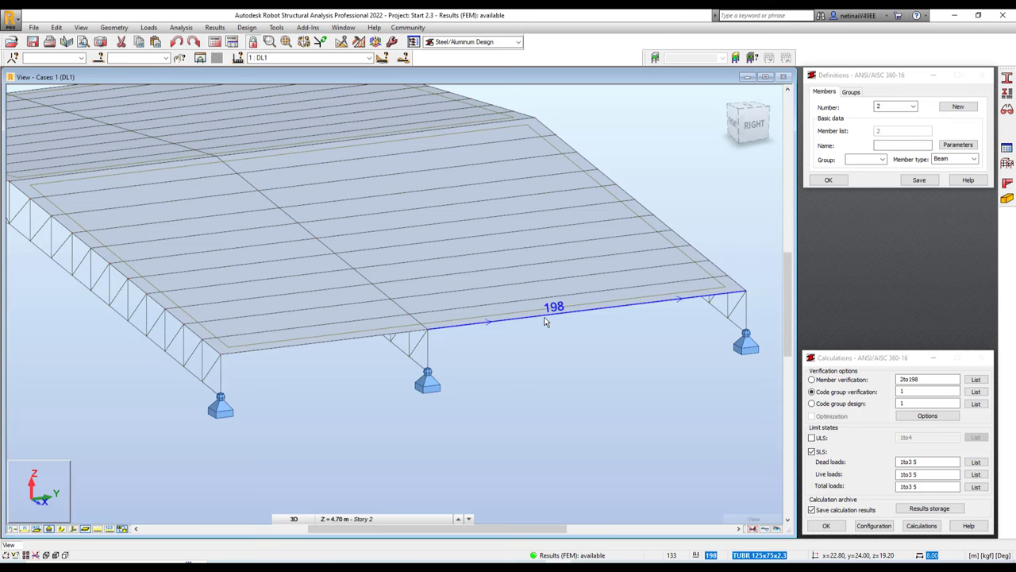
key("ctrl+d")
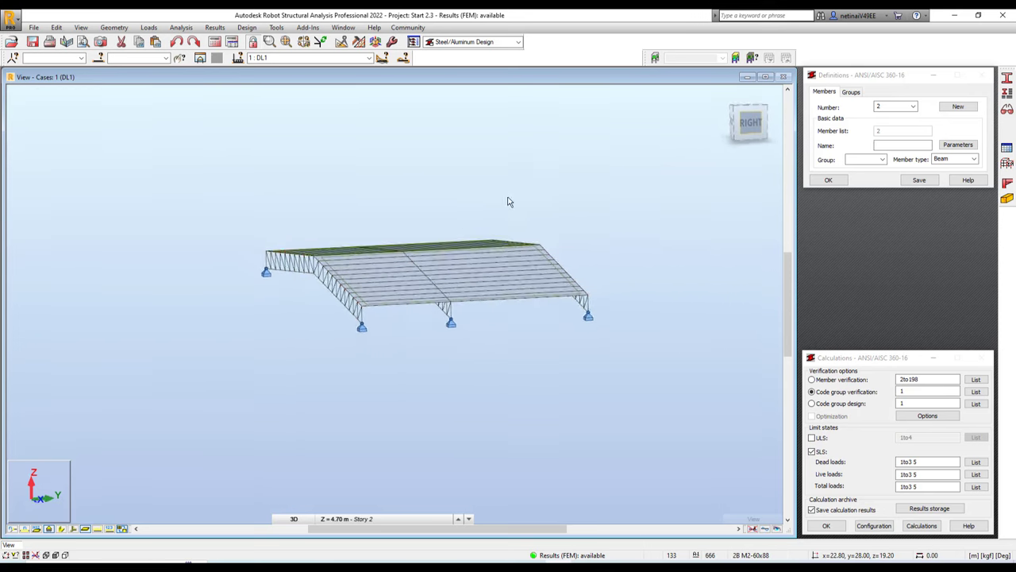
left_click_drag(381, 213, 441, 323)
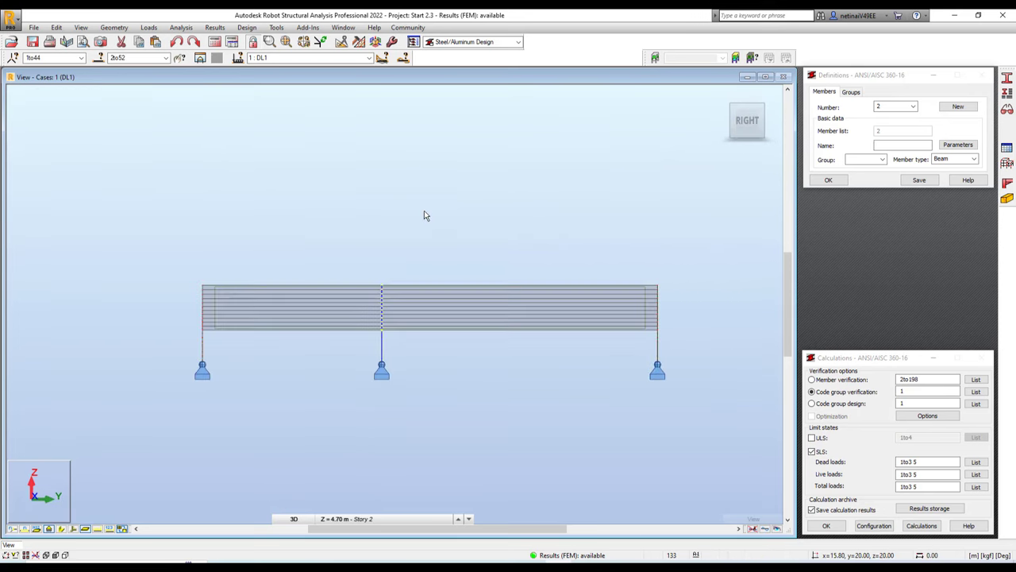
key("ctrl+alt+0")
- Move the selected middle column line by translation vector 0 2 in Move mode
key("ctrl+r")
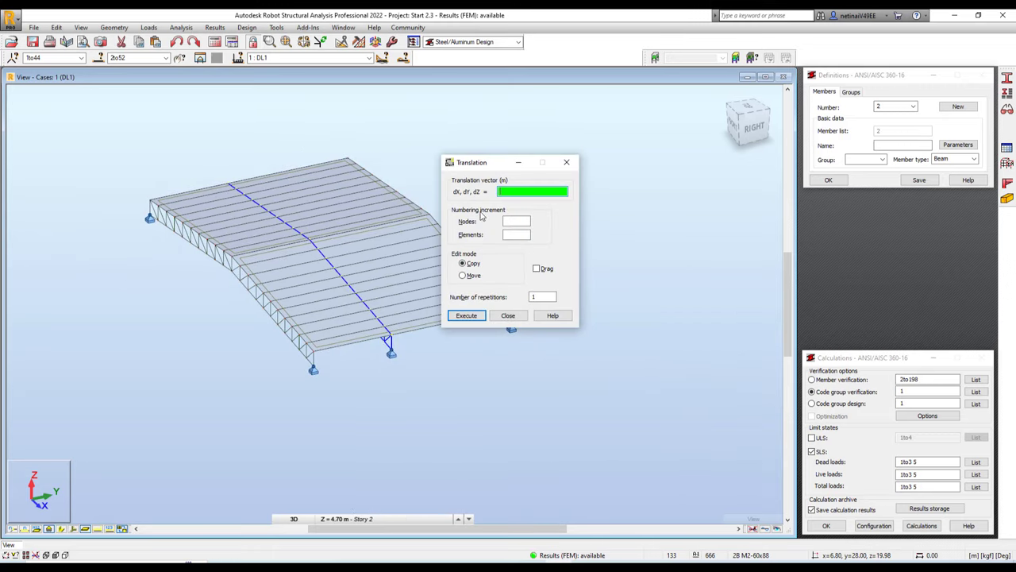
left_click(464, 275)
left_click(518, 190)
left_click(466, 316)
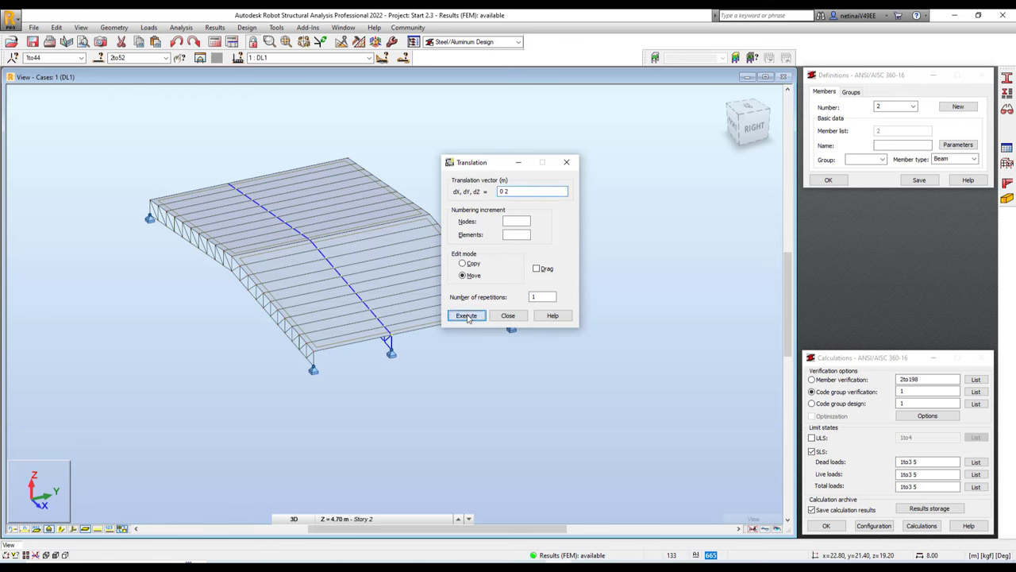
left_click(543, 313)
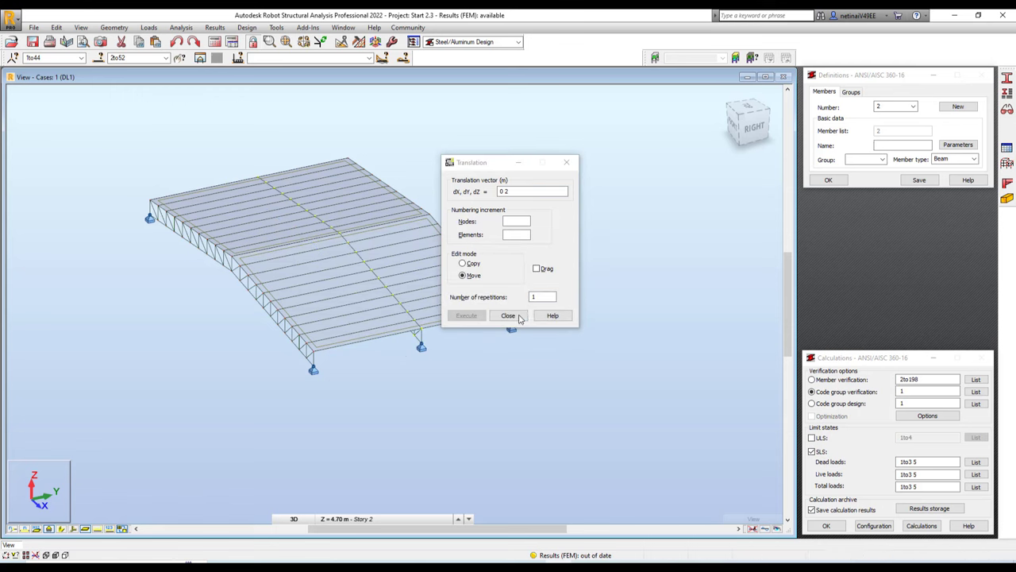
left_click(514, 316)
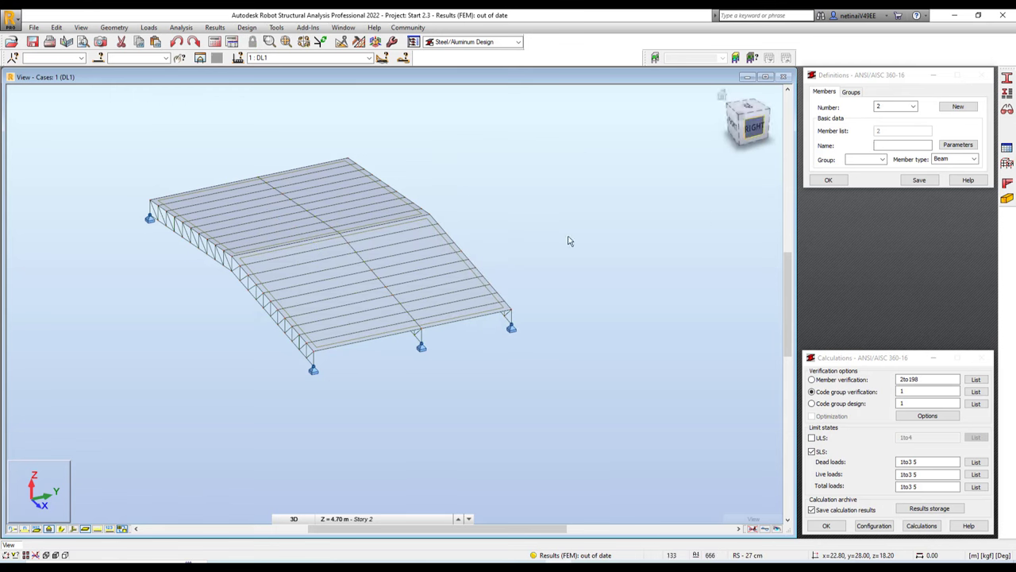
- Select the left end column in right view, undo a stray copy, and move it by 0 1.2
scroll(352, 353, "up", 1)
scroll(355, 338, "up", 1)
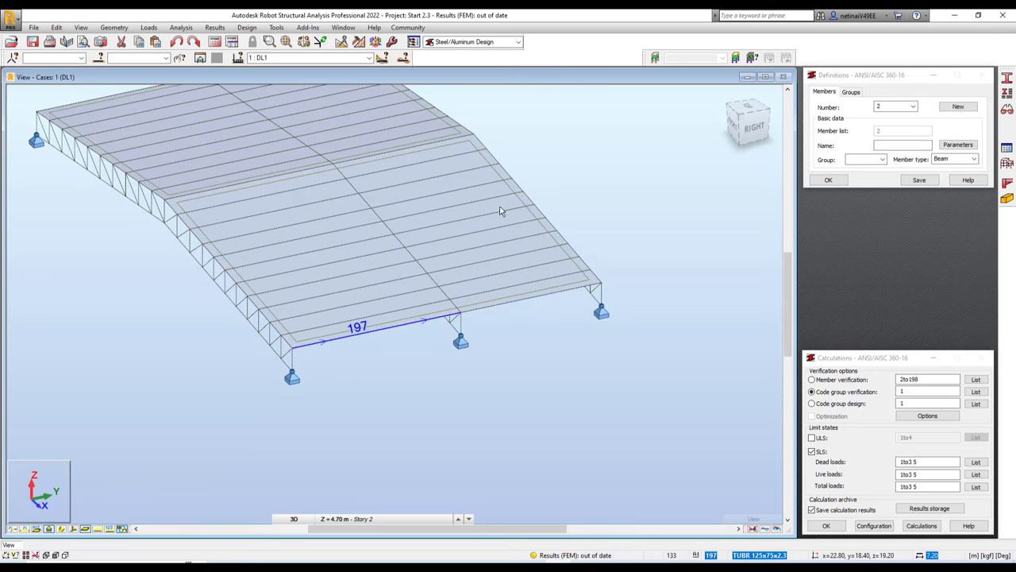
left_click(755, 127)
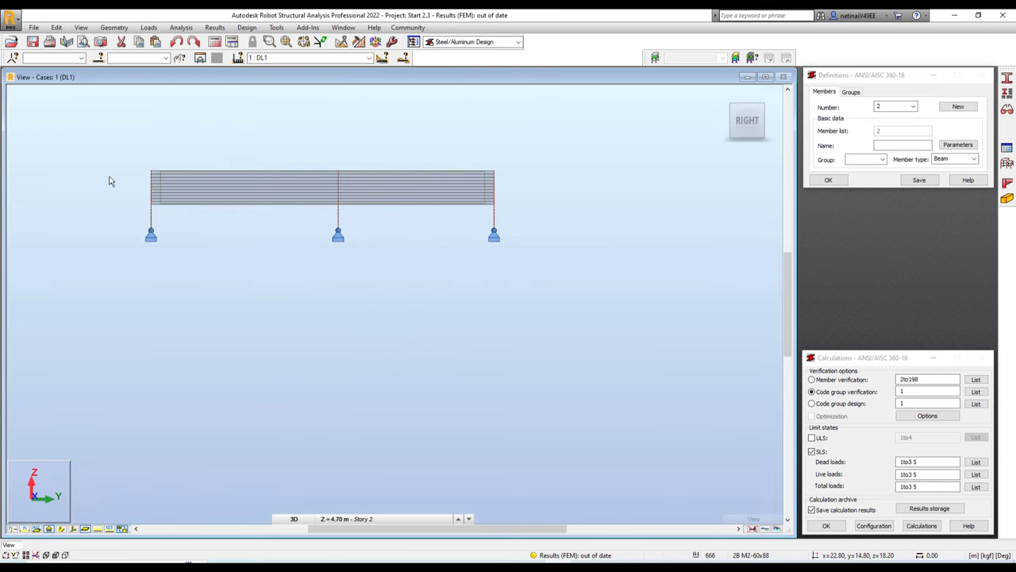
left_click_drag(110, 139, 188, 257)
key("ctrl+alt+t")
type("0 1.2")
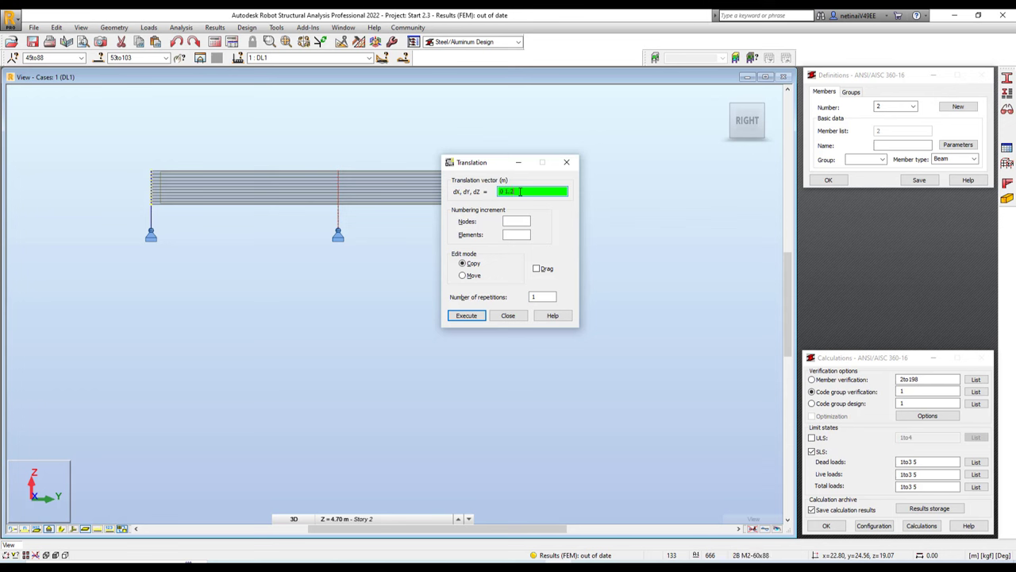
key("Return")
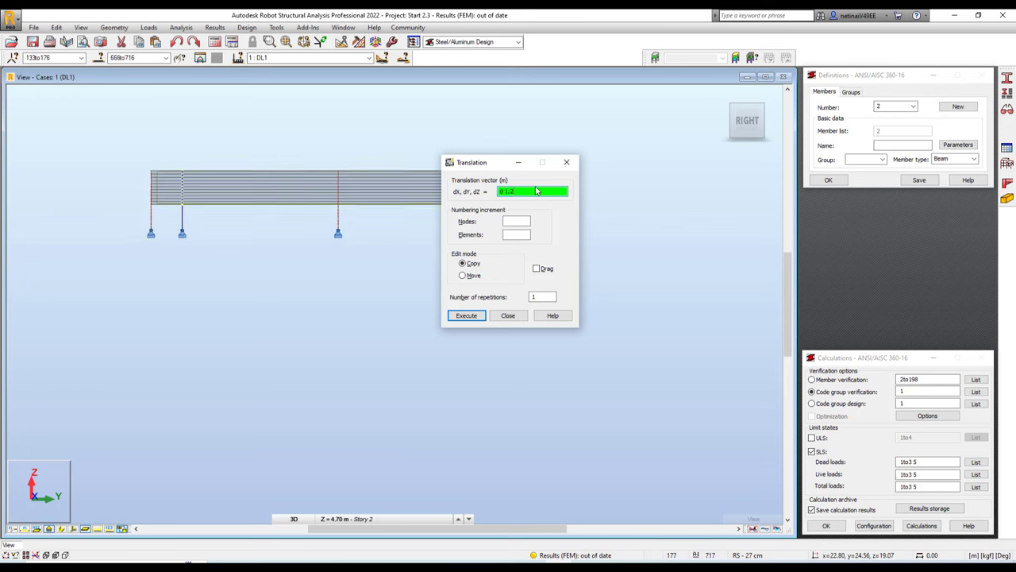
left_click(566, 162)
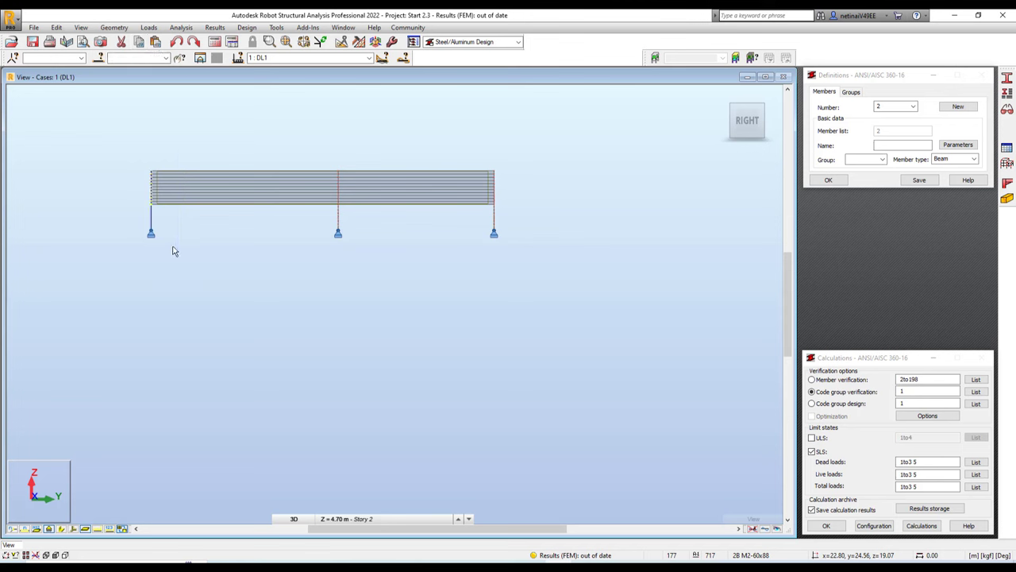
key("ctrl+y")
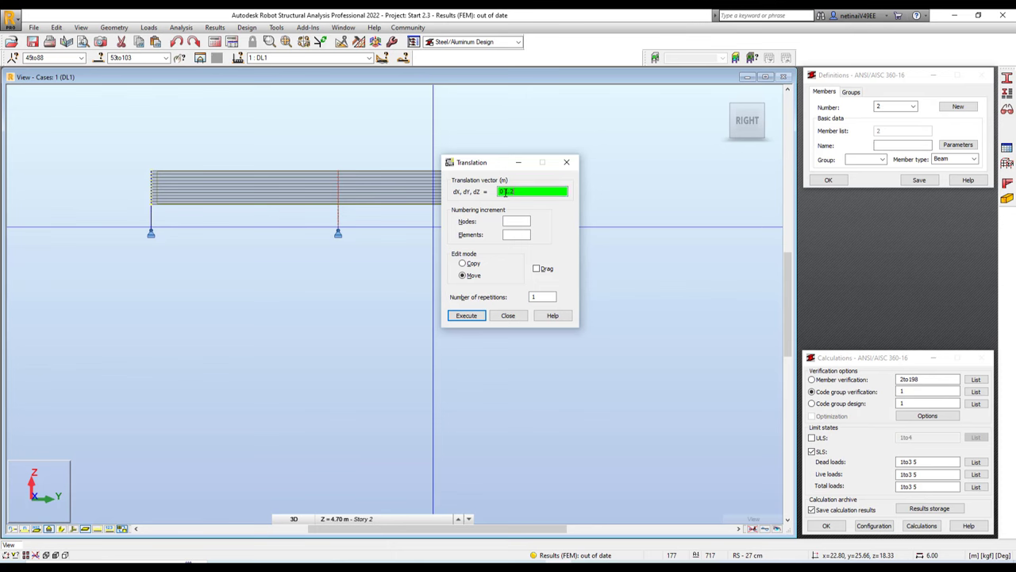
key("Return")
left_click(508, 316)
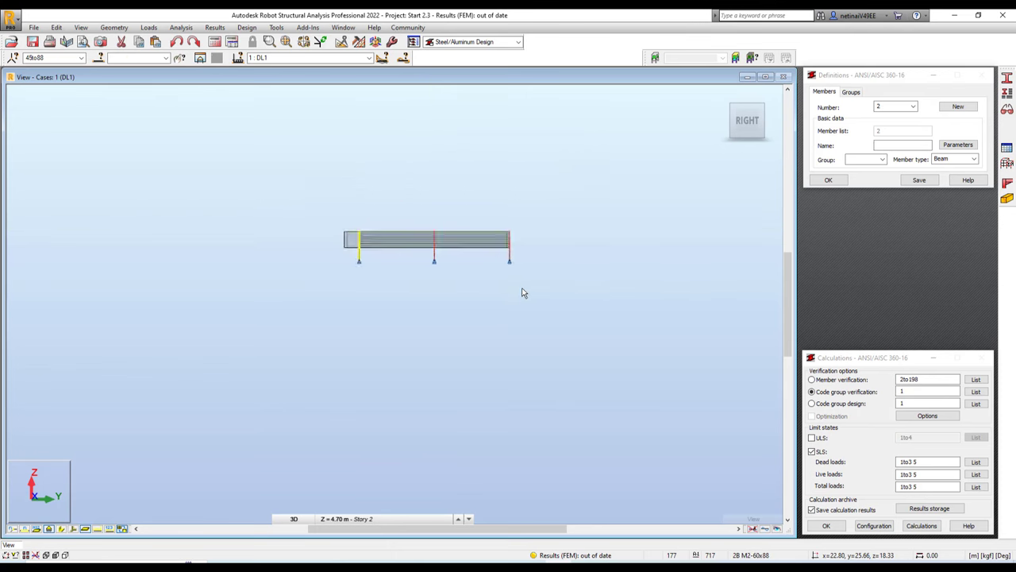
middle_click_drag(522, 291, 554, 340, "shift")
scroll(329, 166, "up", 3)
scroll(250, 274, "up", 3)
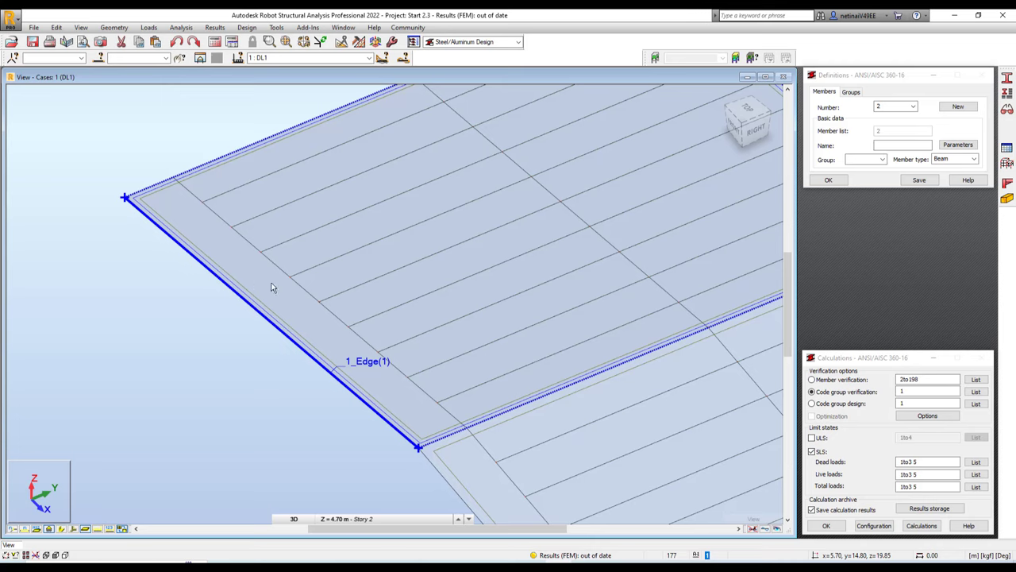
left_click(271, 287)
scroll(274, 318, "up", 1)
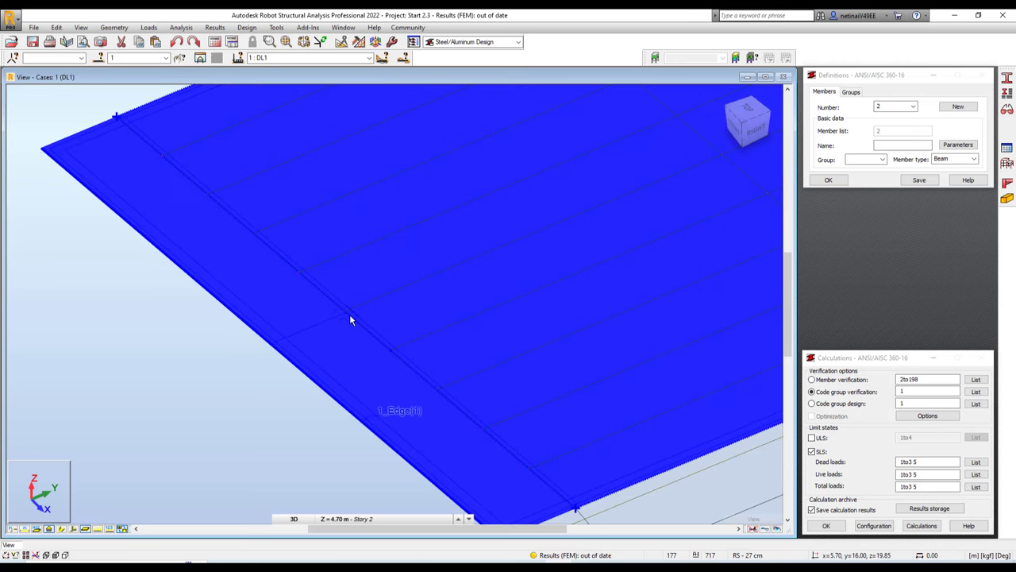
scroll(329, 274, "down", 3)
scroll(318, 418, "down", 2)
left_click(318, 418)
scroll(233, 270, "up", 4)
scroll(330, 345, "up", 1)
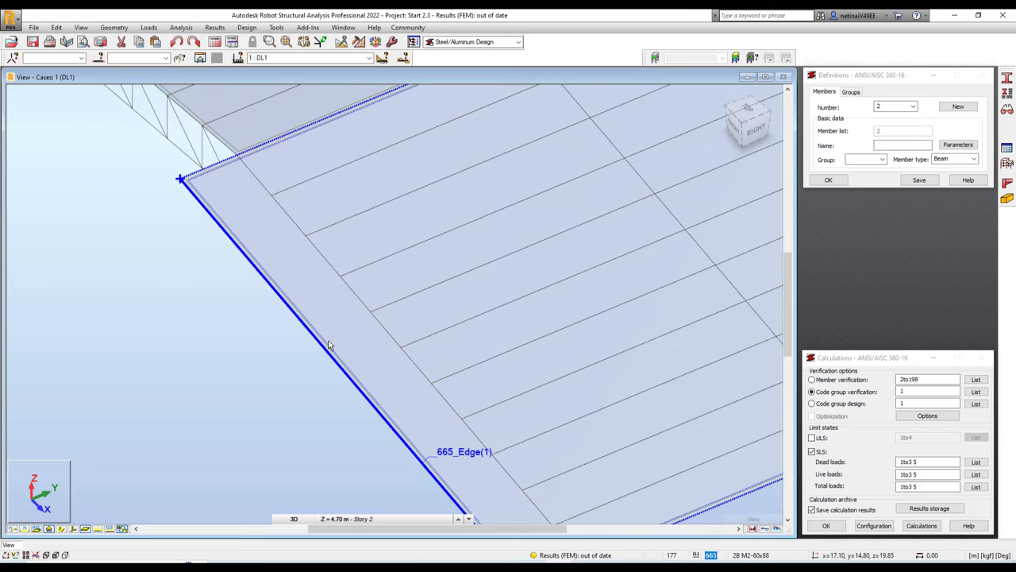
left_click(329, 345)
scroll(349, 354, "up", 2)
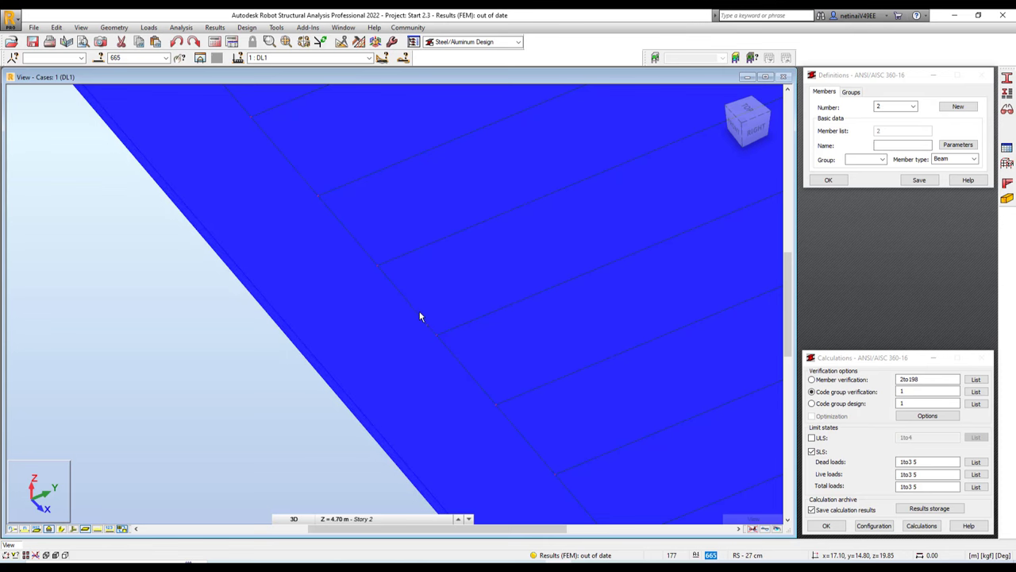
scroll(419, 297, "down", 2)
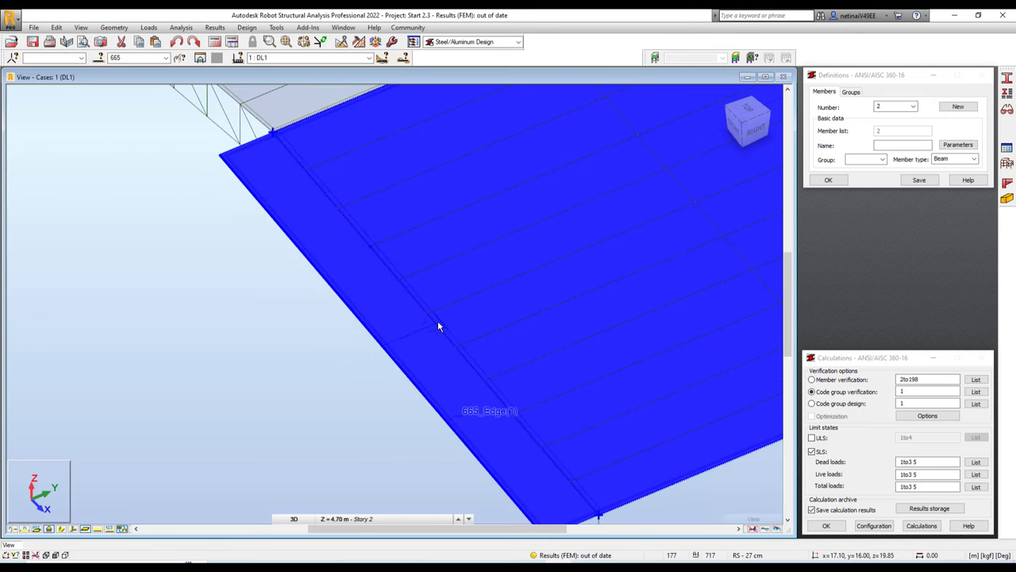
scroll(441, 323, "down", 3)
left_click(321, 370)
mouse_move(318, 379)
middle_mouse_down("shift")
mouse_move(402, 385)
mouse_move(372, 392)
middle_mouse_up("shift")
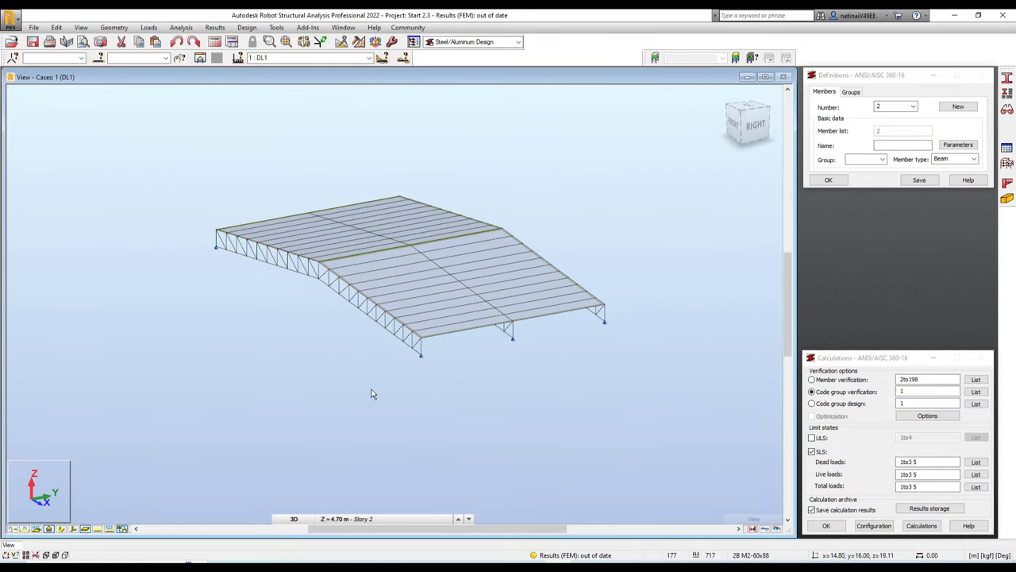
mouse_move(748, 121)
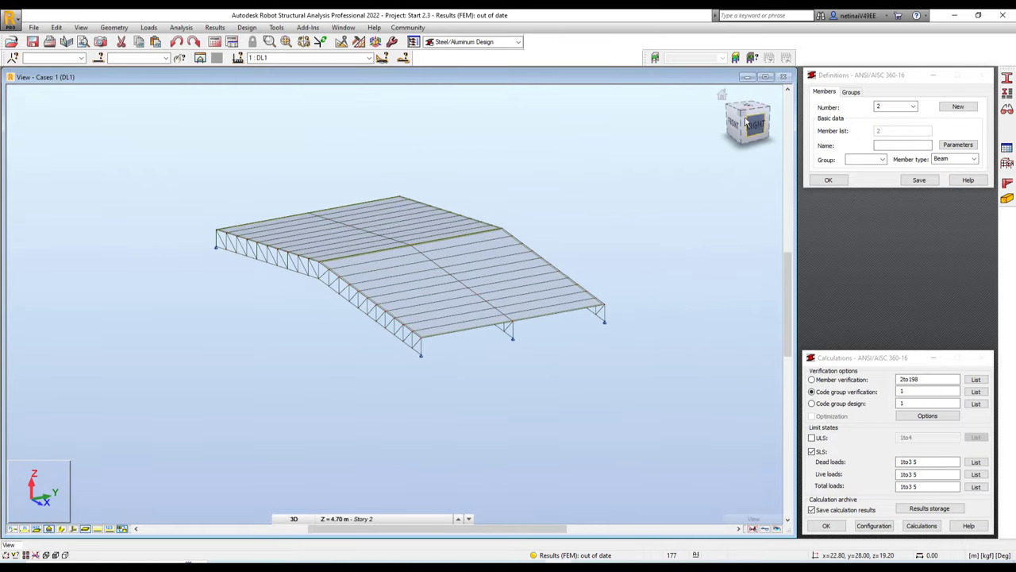
- Inspect the truss in front elevation, orbit back to 3D, and bring up the Selection dialog
left_click(737, 119)
scroll(123, 285, "up", 3)
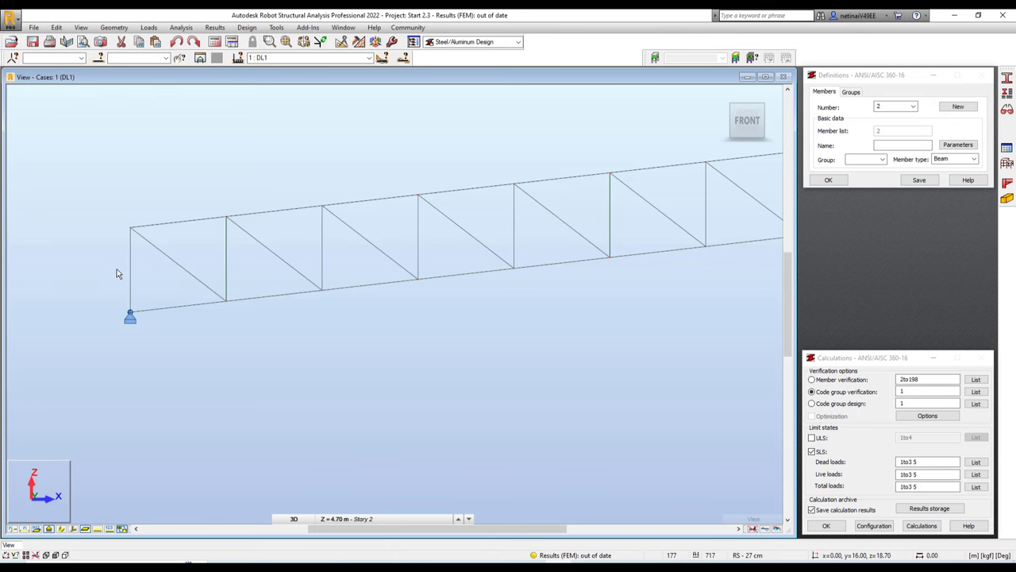
scroll(116, 274, "down", 5)
scroll(112, 255, "up", 2)
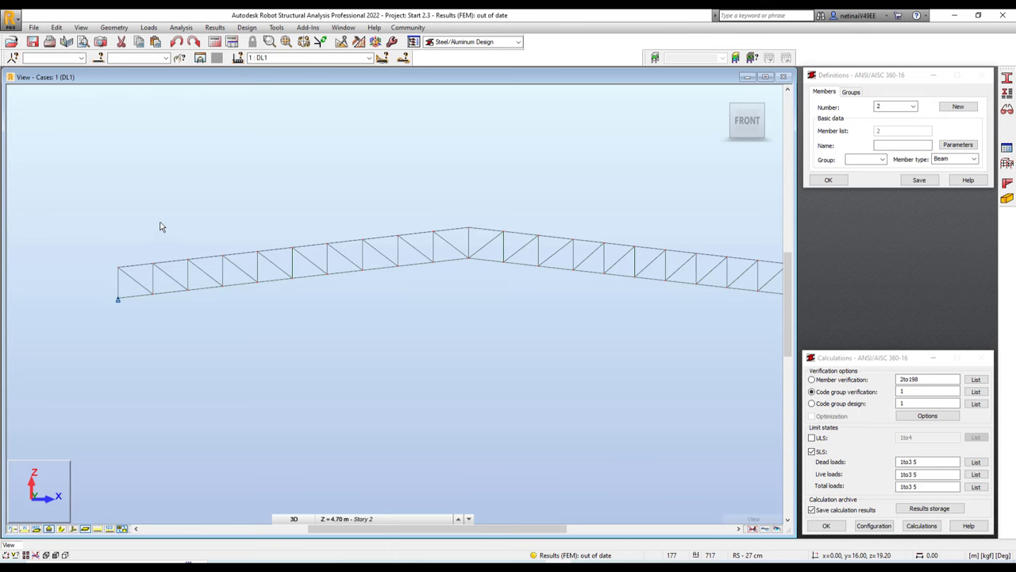
scroll(162, 227, "down", 1)
middle_click_drag(252, 220, 270, 249, "shift")
scroll(202, 224, "up", 1)
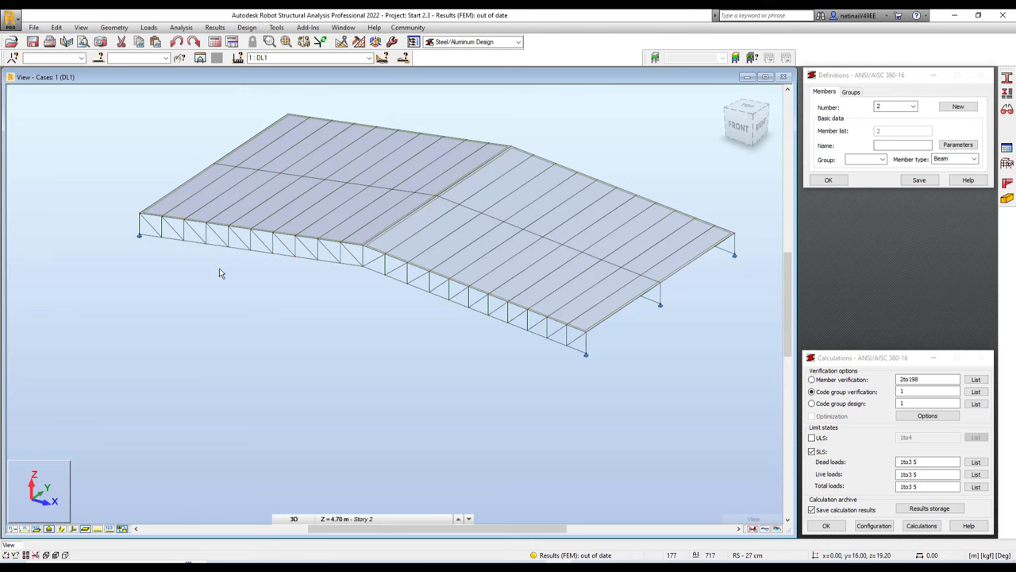
scroll(162, 175, "up", 1)
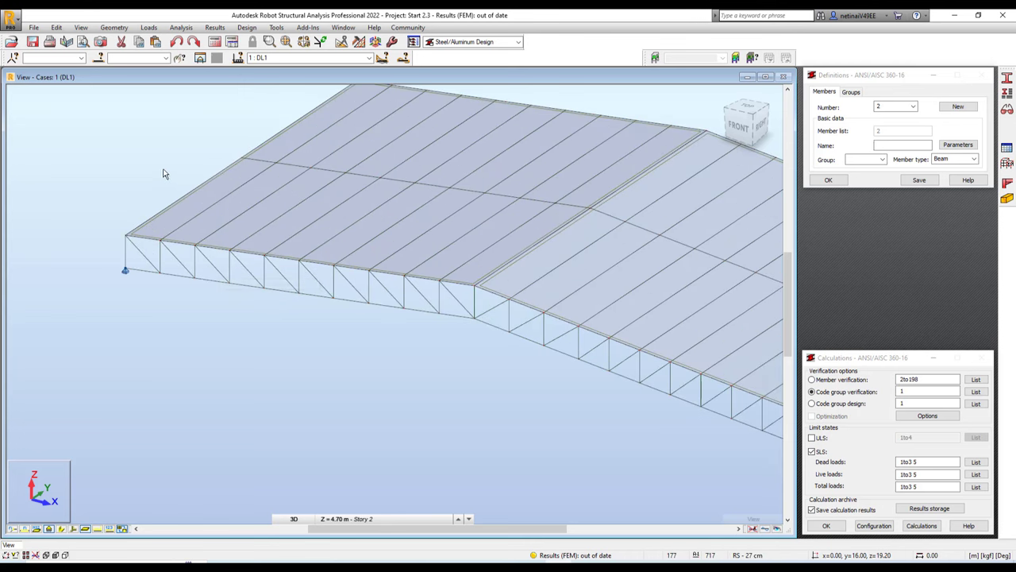
left_click(99, 58)
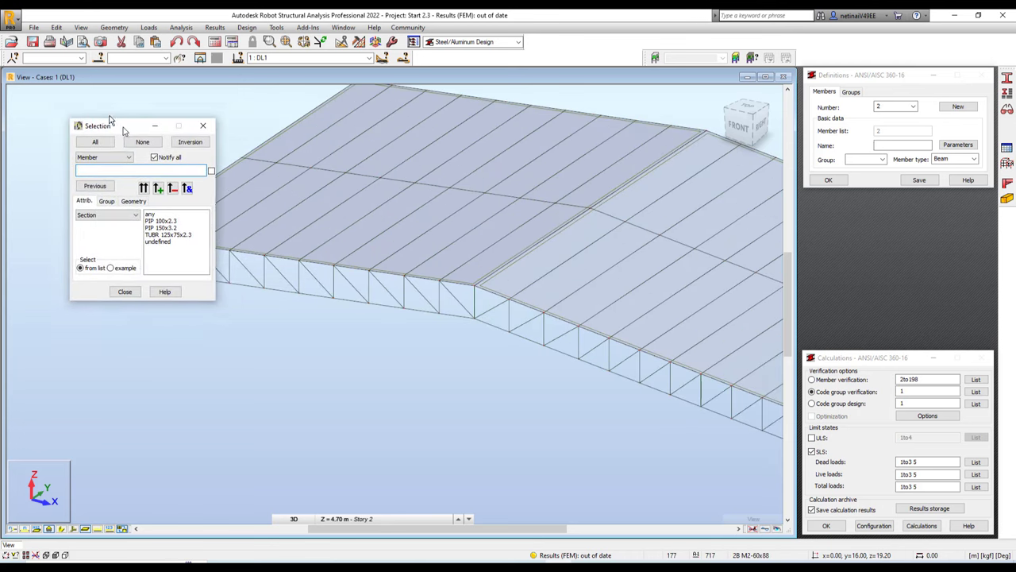
- Select all members of the 'us' group via the Selection dialog's Group tab
left_click_drag(109, 119, 89, 103)
left_click(87, 186)
left_click(97, 199)
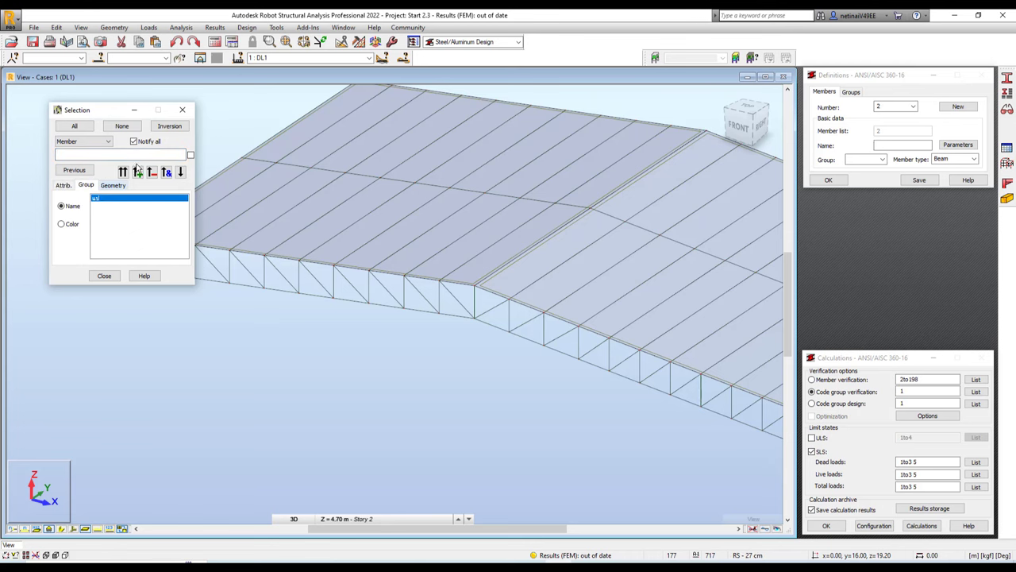
left_click(125, 173)
left_click(183, 110)
- Move the us group up 0.2 m with a 0 0 0.2 Move translation, then undo it
scroll(191, 163, "down", 2)
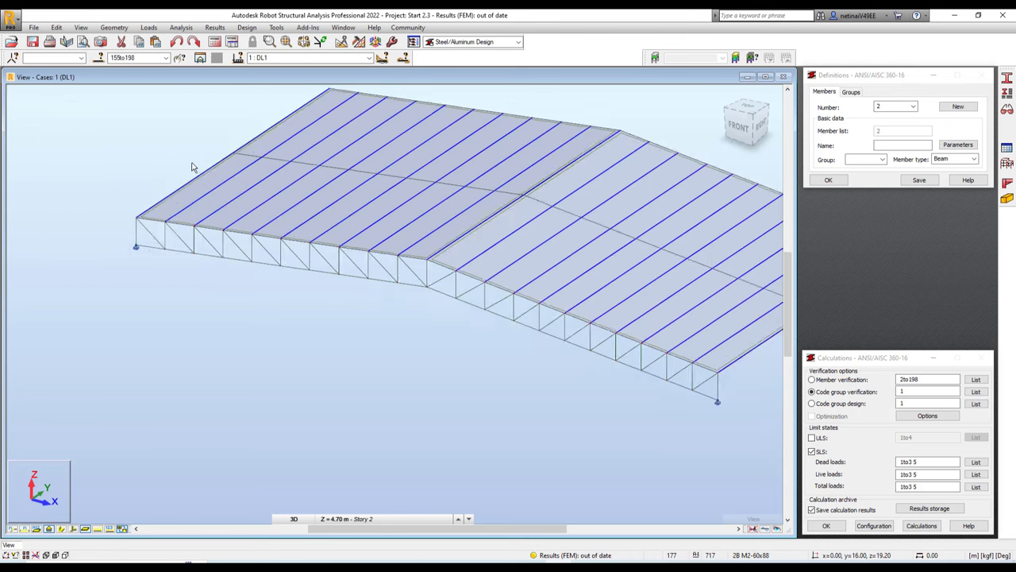
scroll(142, 162, "down", 2)
scroll(131, 161, "down", 2)
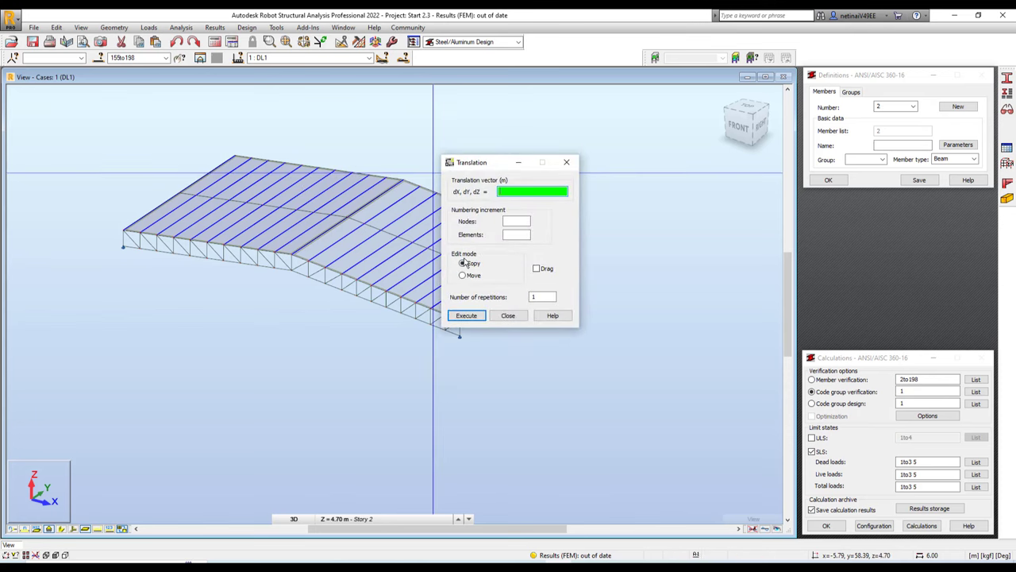
left_click(463, 275)
key("Return")
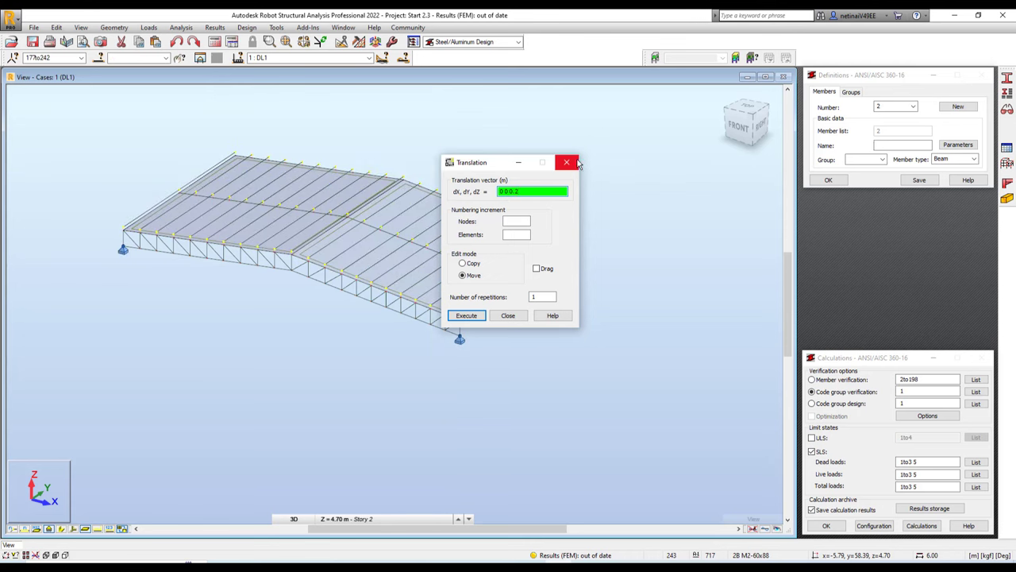
left_click(566, 162)
scroll(151, 238, "up", 3)
scroll(190, 244, "up", 2)
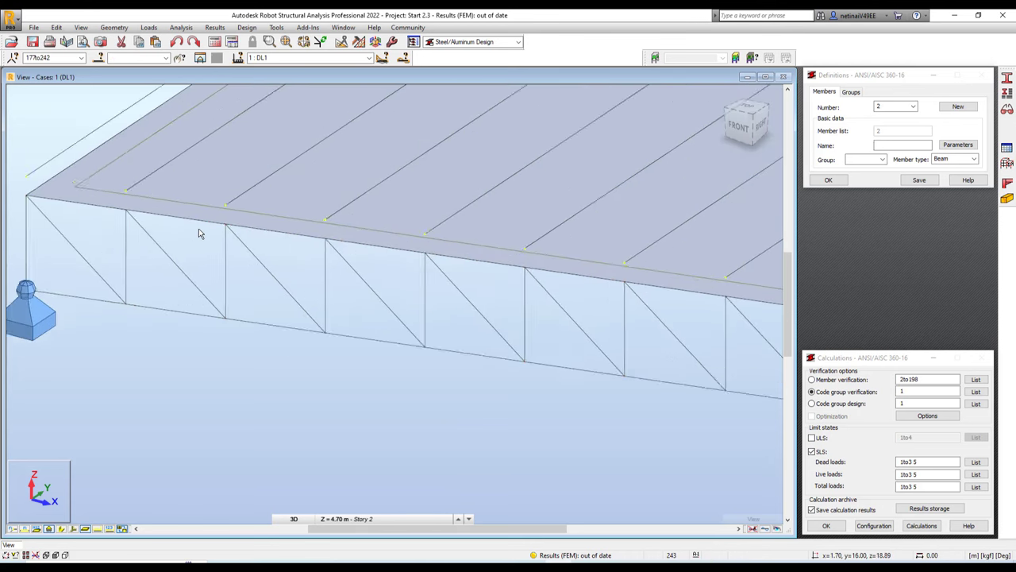
left_click(176, 41)
scroll(196, 317, "down", 5)
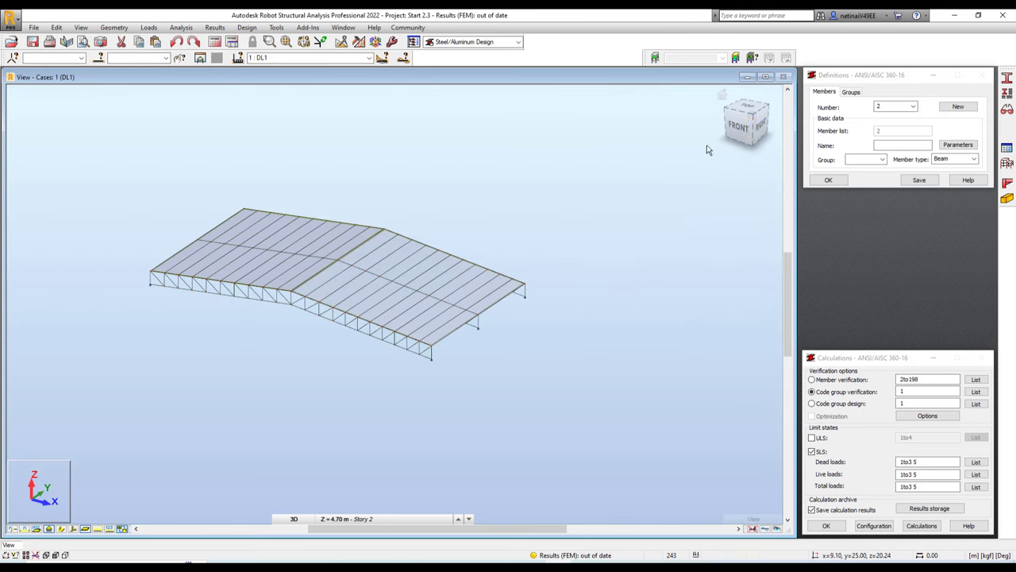
- Show the truss in front elevation, switch to the Geometry workspace, and clear the selection
left_click(743, 132)
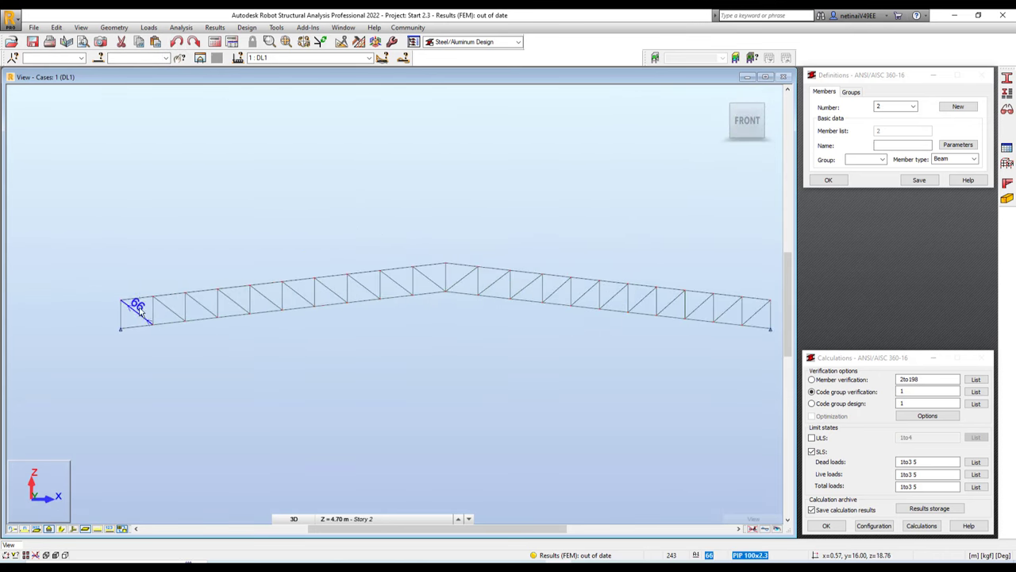
scroll(407, 246, "down", 1)
scroll(278, 256, "up", 3)
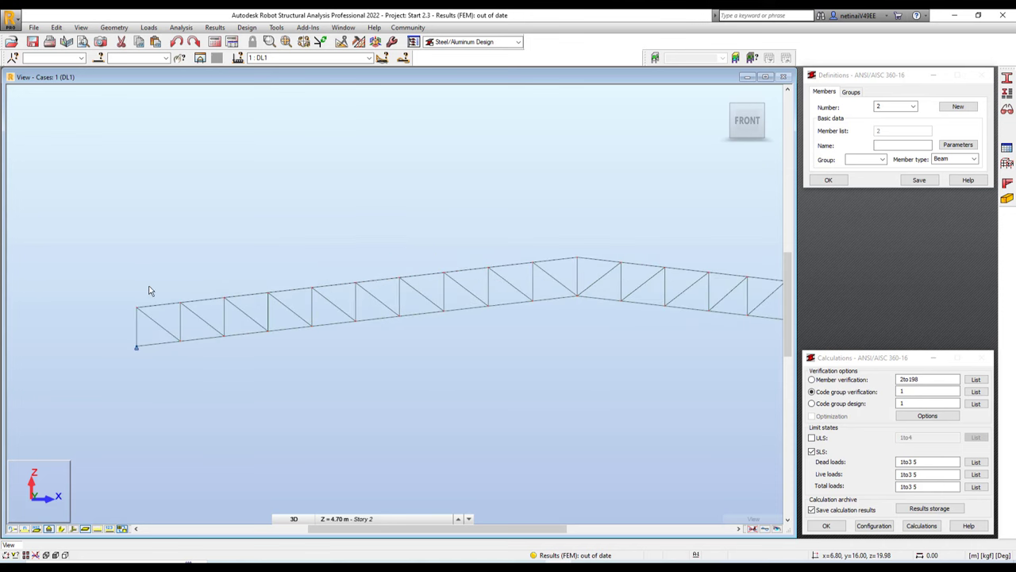
left_click_drag(99, 285, 240, 320)
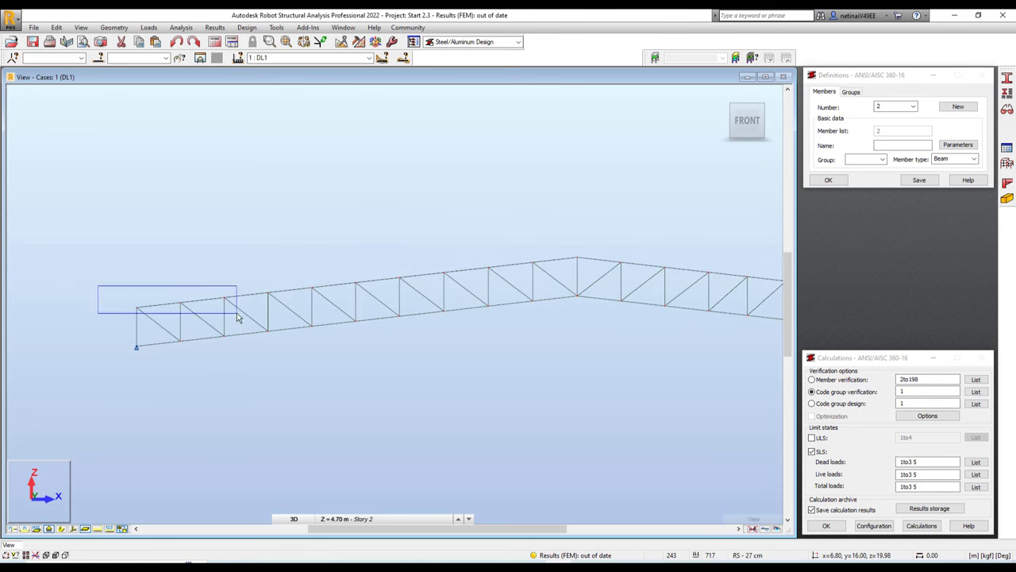
left_click(485, 41)
left_click(465, 60)
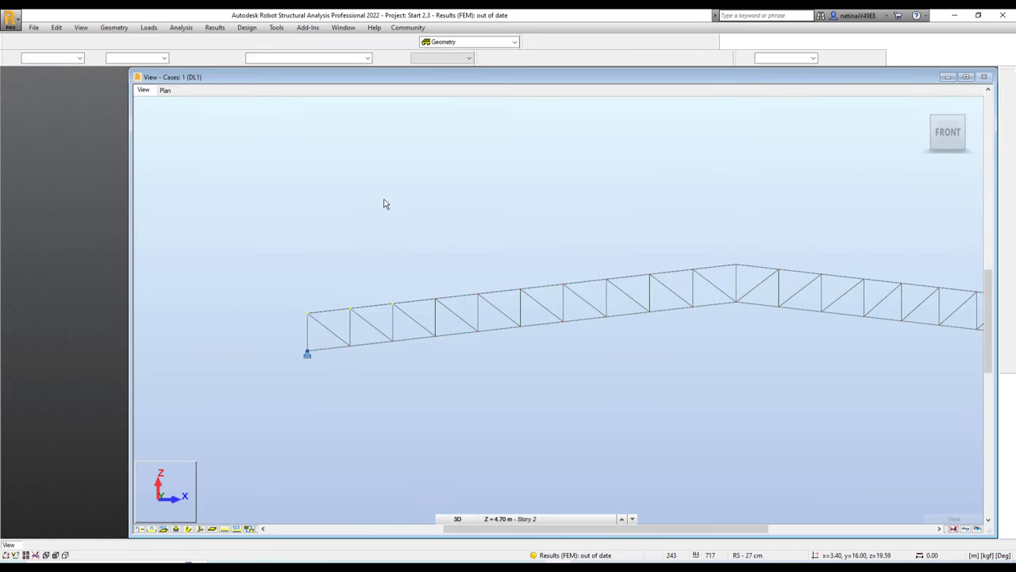
left_click(337, 237)
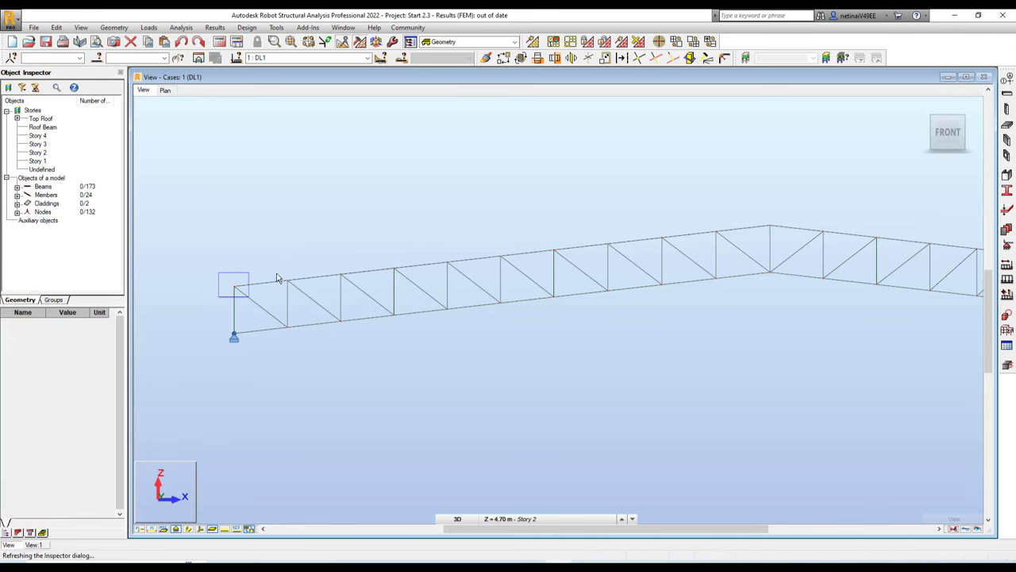
- Window-select the top-chord panels from the left end past the ridge to the right end
mouse_move(273, 272)
left_mouse_down()
mouse_move(295, 291)
mouse_move(352, 290)
left_mouse_up()
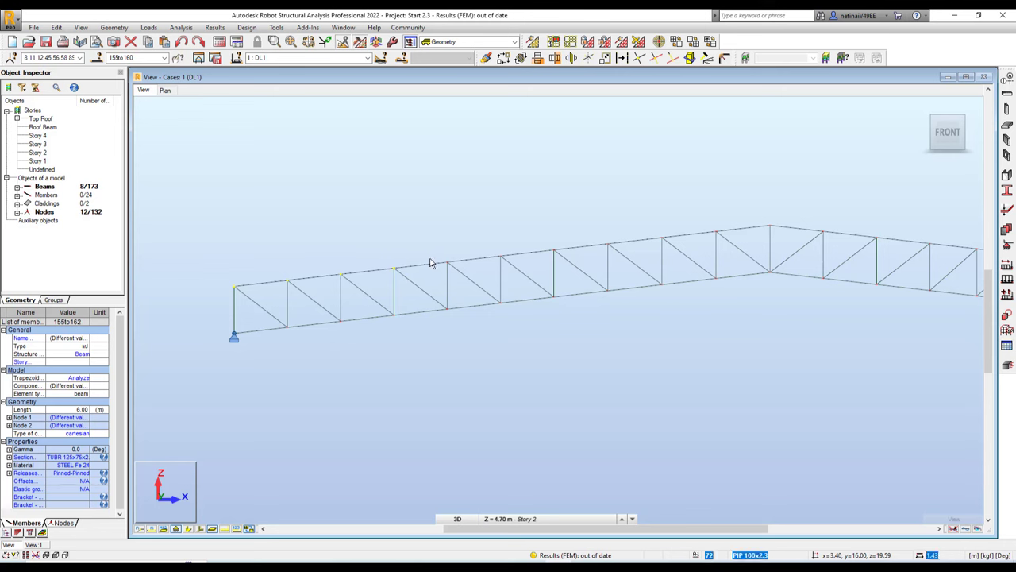
left_click(444, 269, "ctrl")
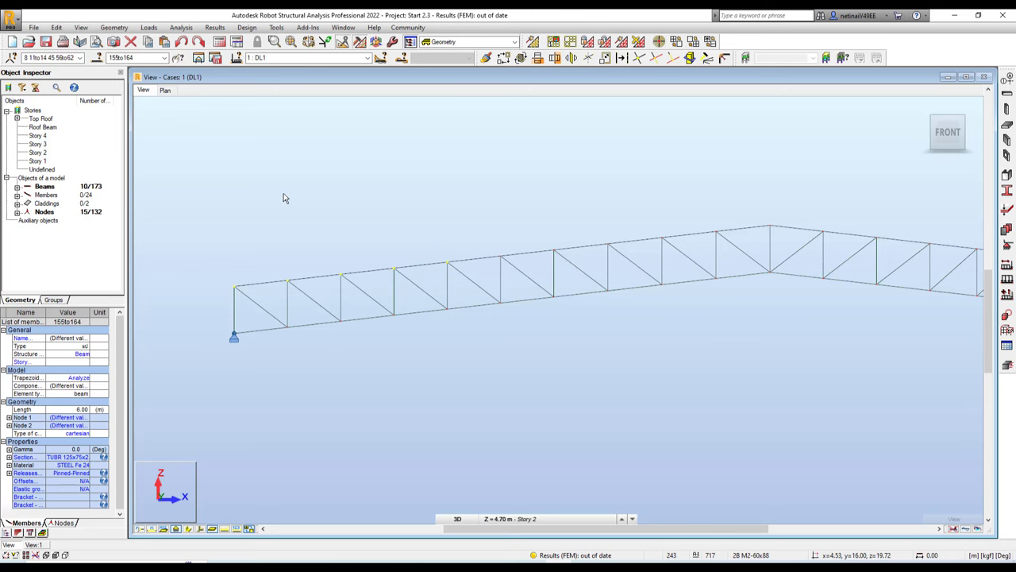
middle_click_drag(447, 204, 413, 225)
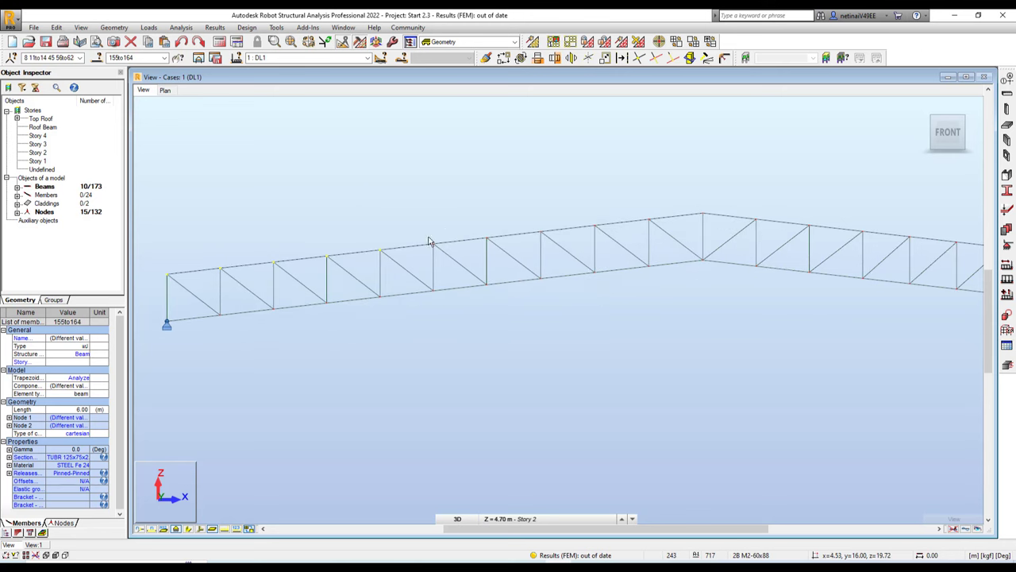
left_click_drag(503, 257, 505, 254, "ctrl")
left_click_drag(513, 211, 620, 254, "ctrl")
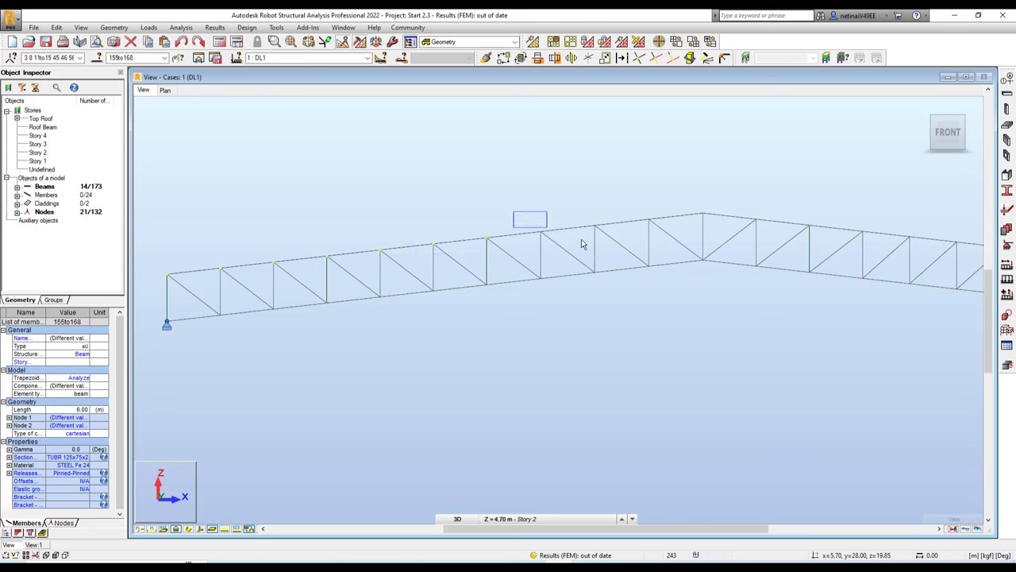
middle_click_drag(642, 188, 465, 208)
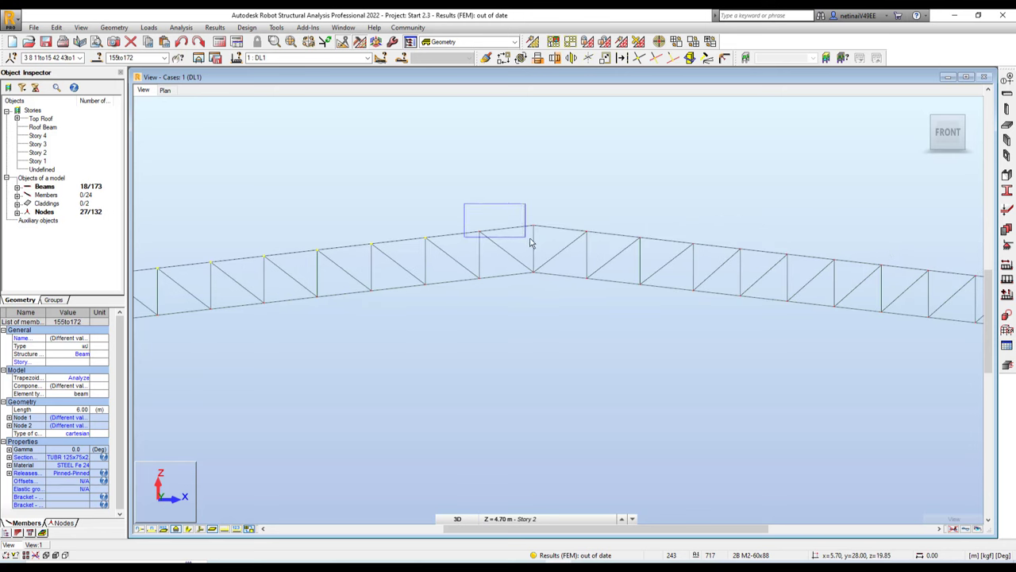
left_click_drag(531, 242, 658, 260, "ctrl")
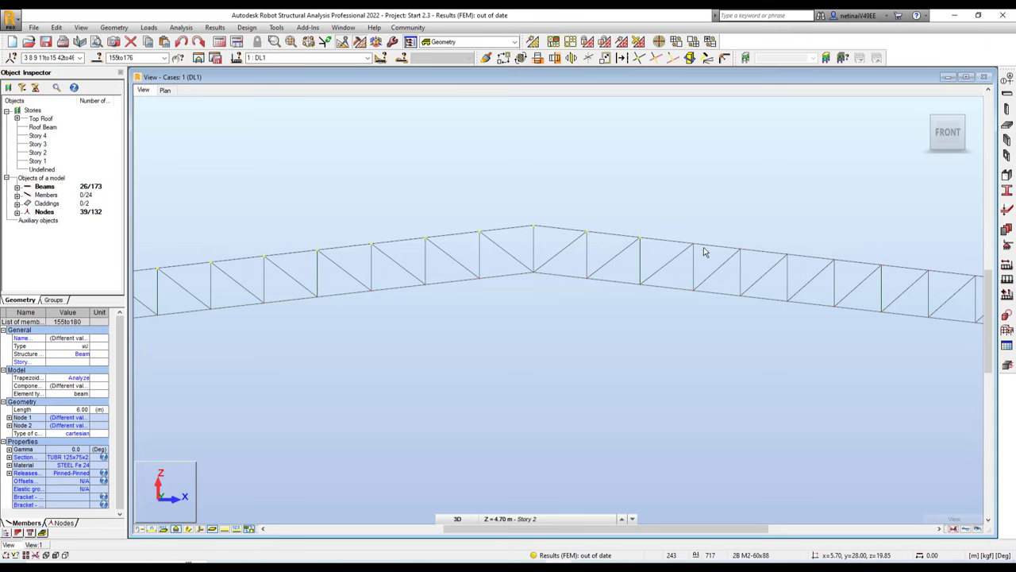
middle_click_drag(704, 252, 507, 205)
mouse_move(482, 186)
left_mouse_down("ctrl")
mouse_move(567, 220)
mouse_move(902, 262)
left_mouse_up("ctrl")
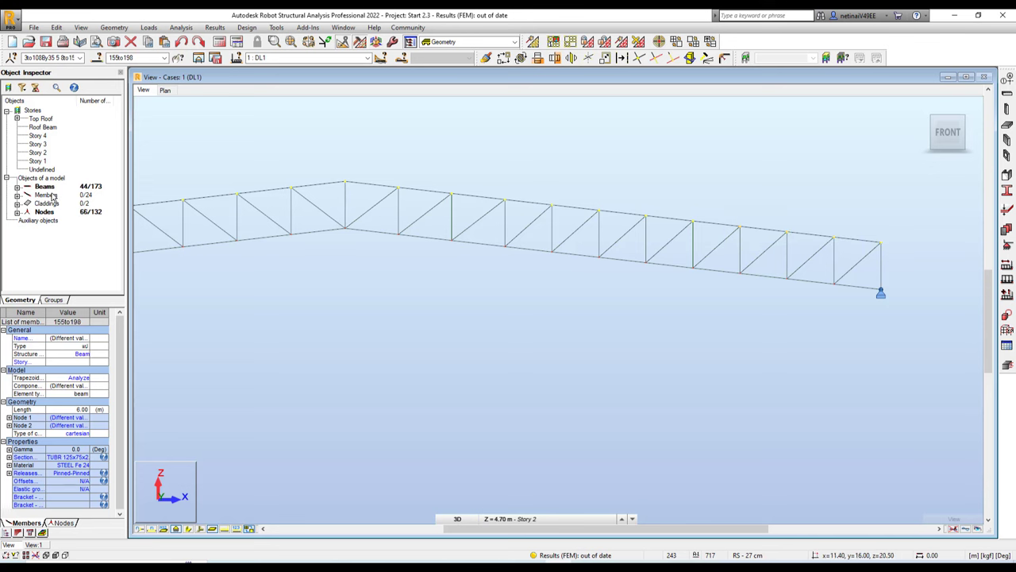
- Remove the beams from the selection list so only the 66 top-chord nodes remain
left_click(142, 61)
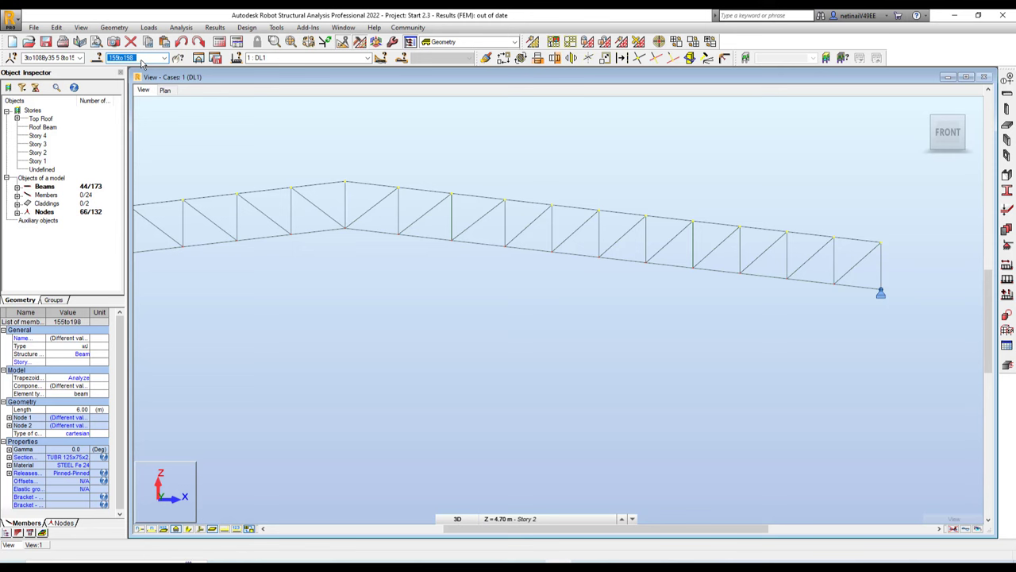
key("BackSpace")
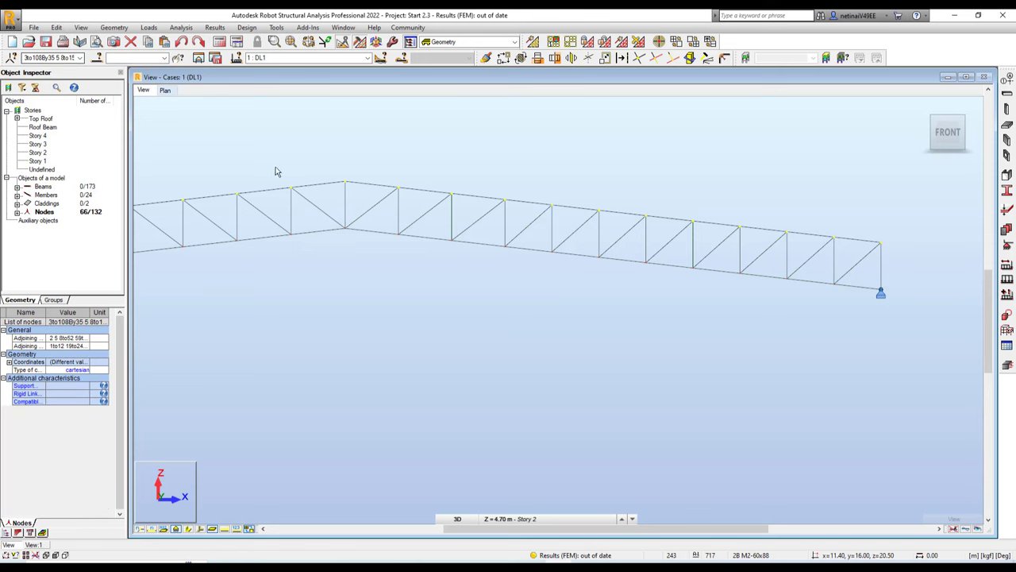
scroll(475, 169, "down", 1)
scroll(291, 145, "down", 1)
scroll(317, 163, "down", 1)
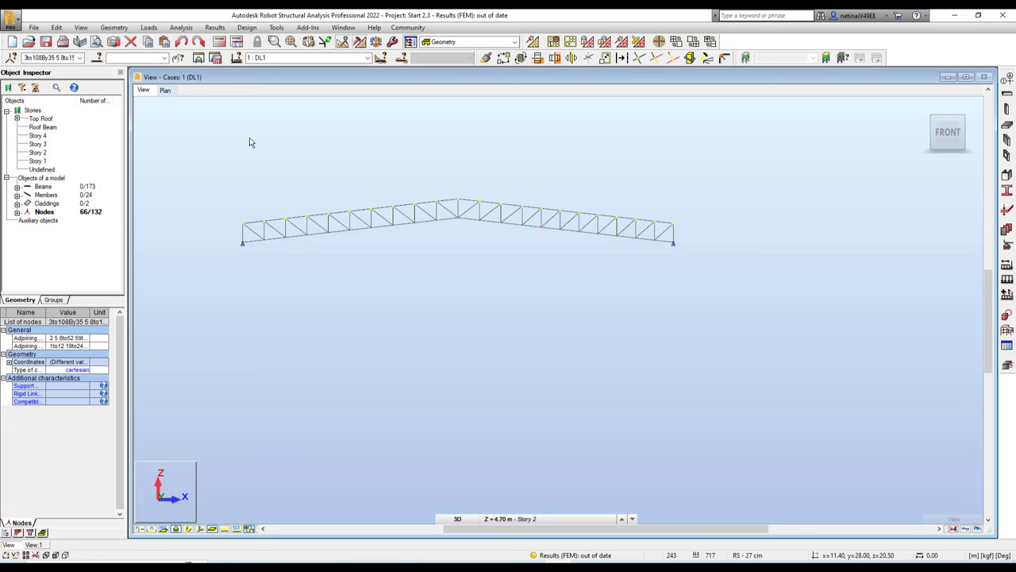
- Create a node group named 'Node control height' from the selected nodes and open Translation
left_click(53, 299)
left_click(22, 113)
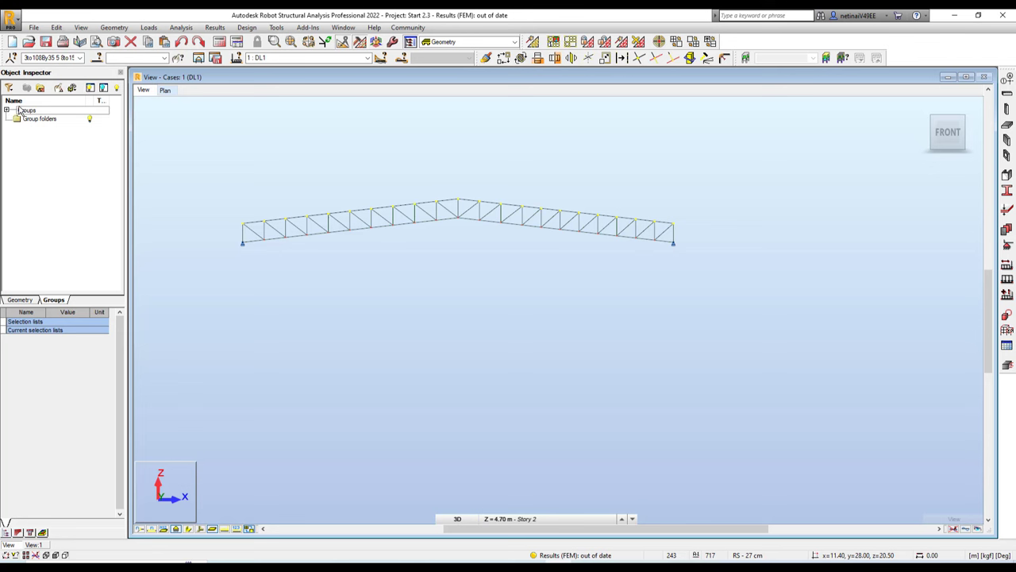
double_click(26, 112)
left_click(40, 88)
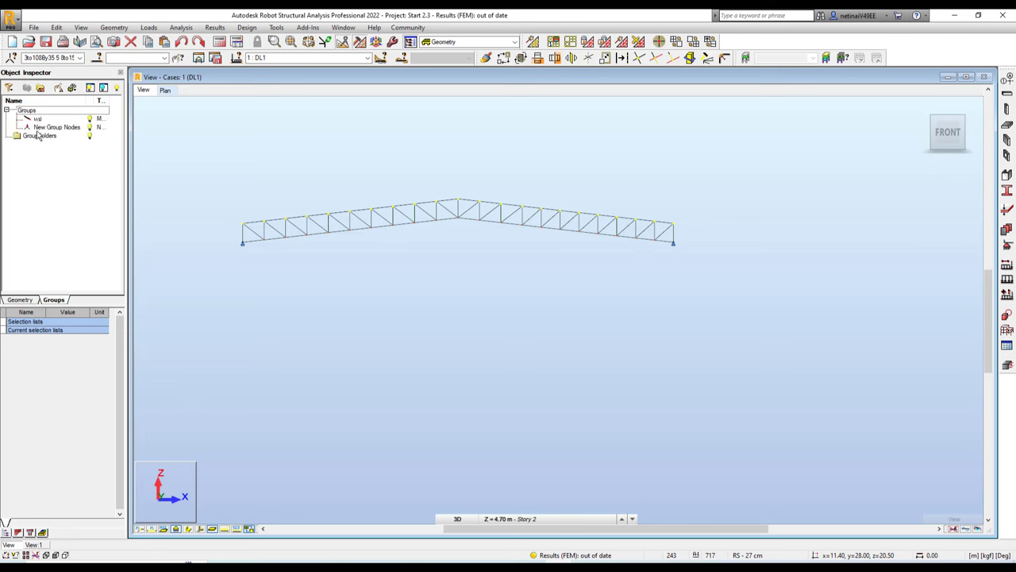
left_click(56, 129)
left_click(60, 129)
type("Node control height")
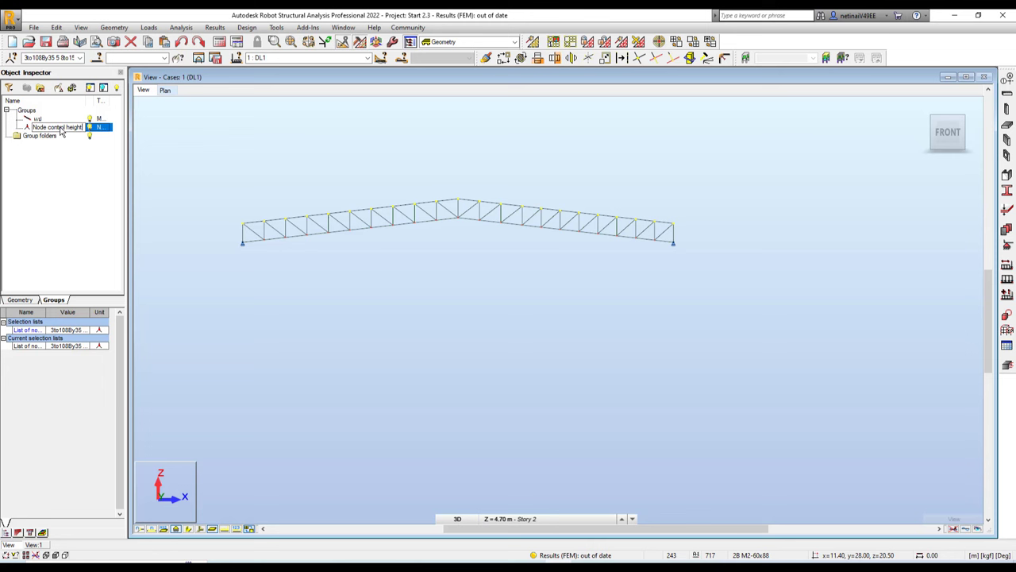
key("Return")
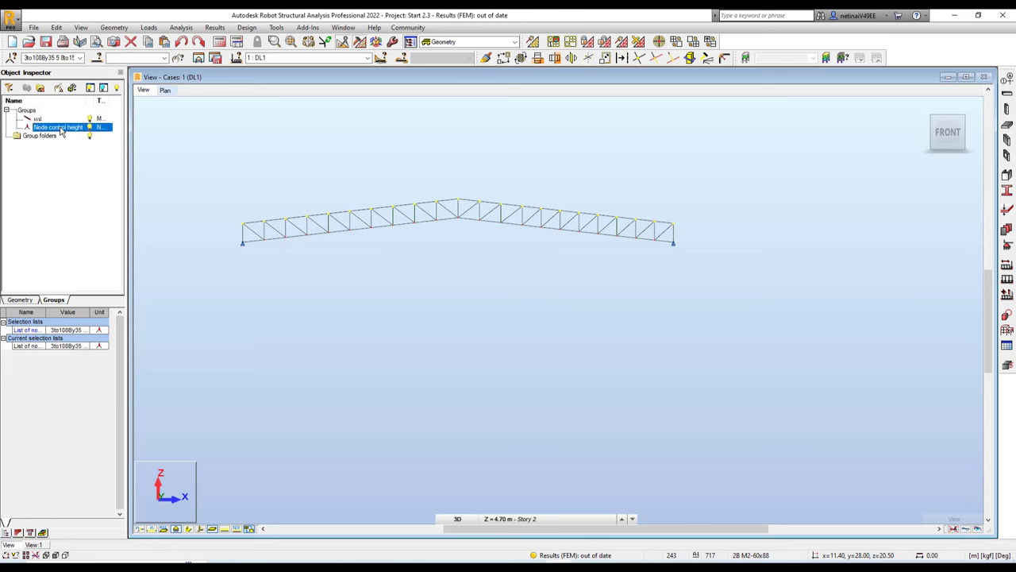
scroll(304, 160, "up", 2)
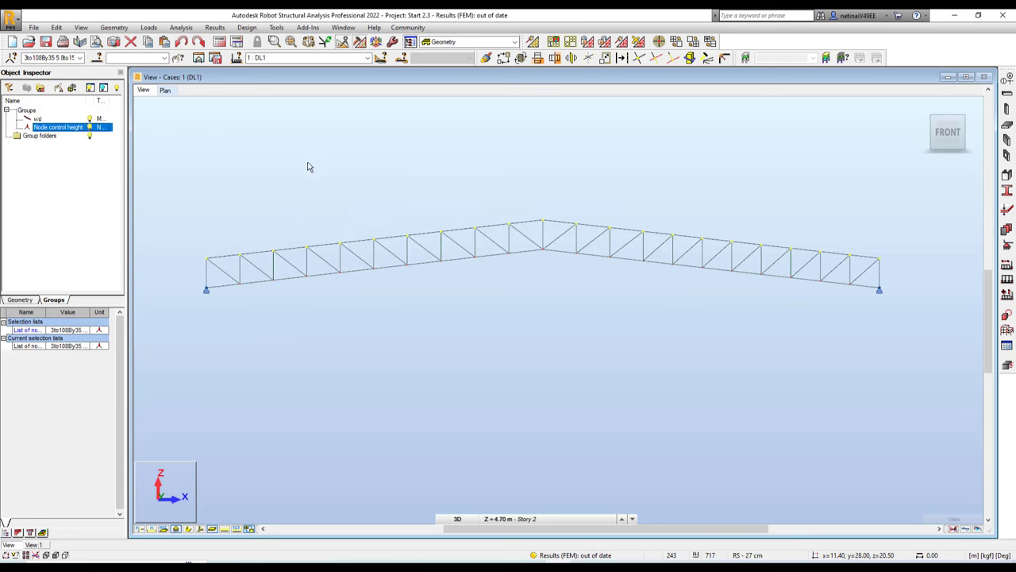
key("ctrl+shift+t")
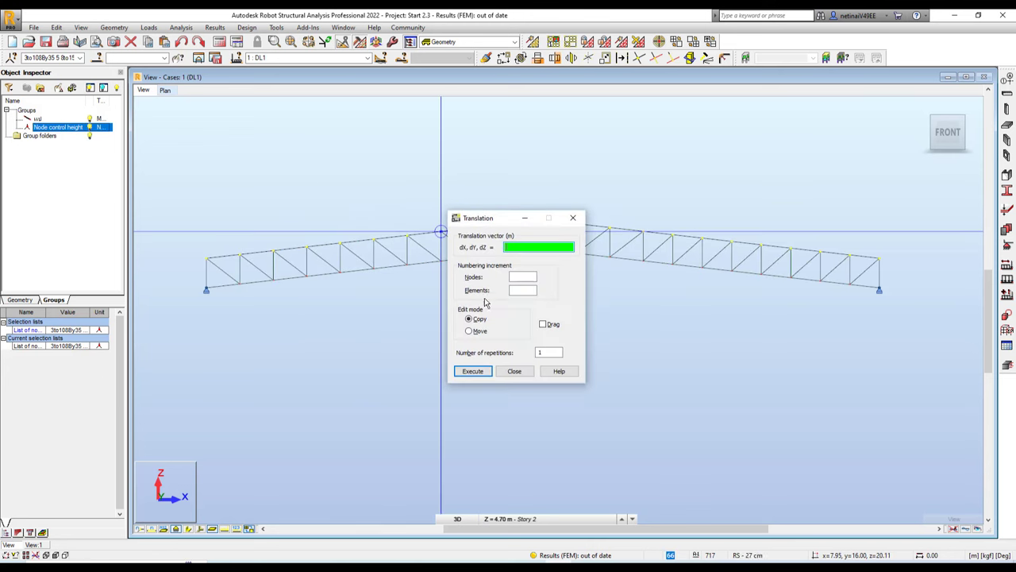
- Move the top-chord nodes up by 0.3 m using vector 0 0 0.3
left_click(470, 331)
key("Return")
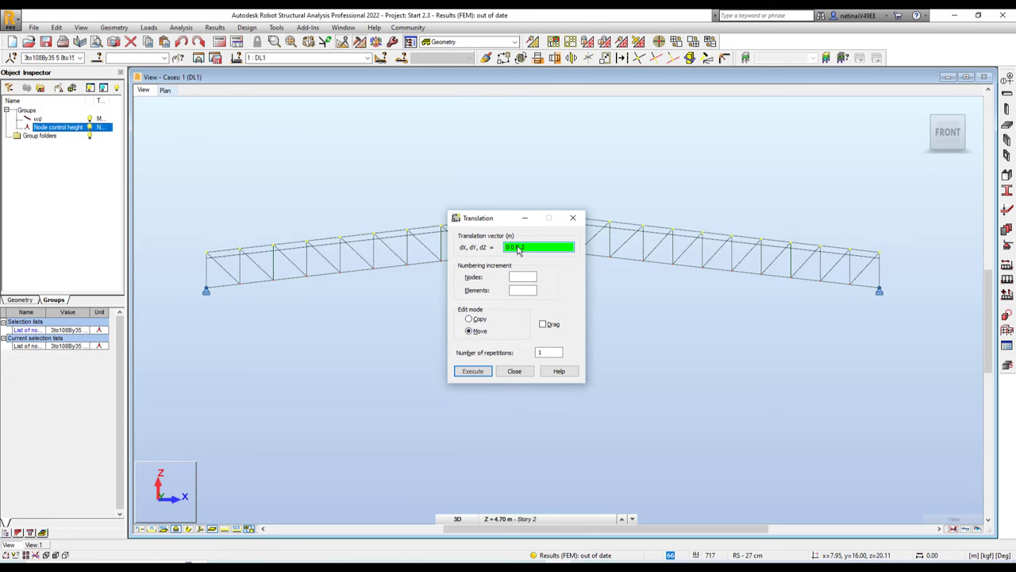
left_click(525, 375)
- In an oblique 3D view, select both roof panels
middle_click_drag(513, 284, 551, 331, "shift")
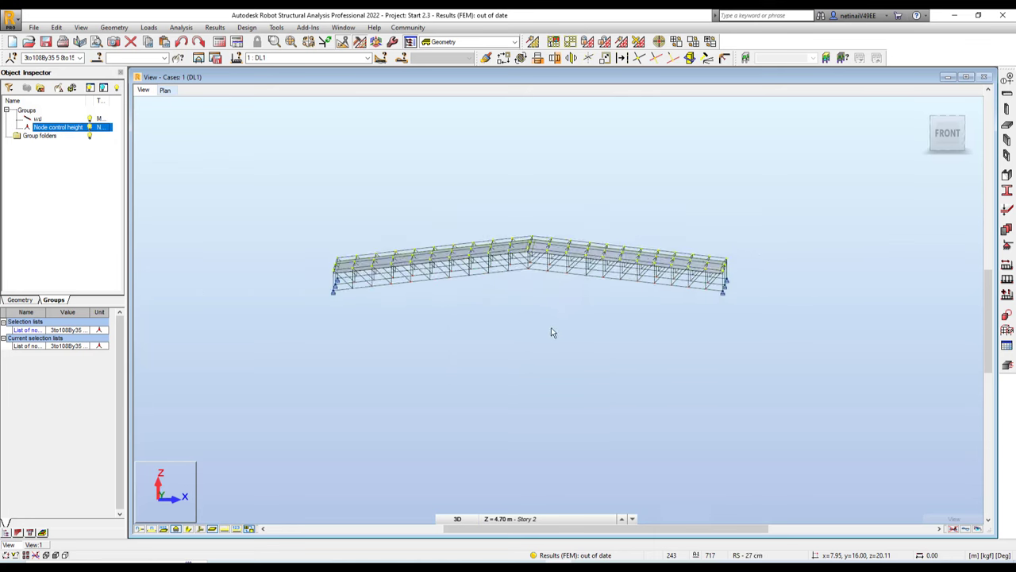
scroll(287, 245, "up", 4)
scroll(287, 240, "down", 3)
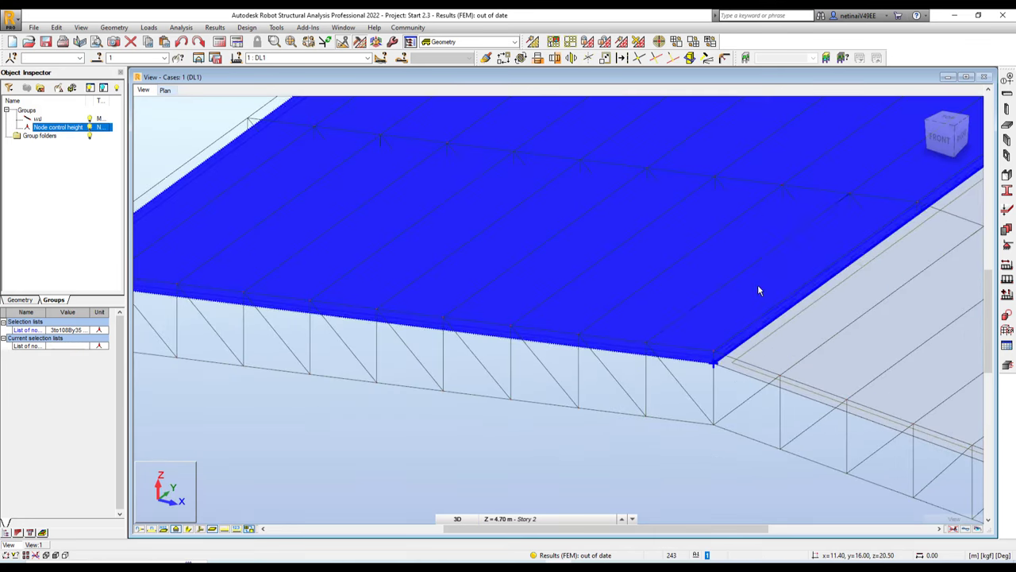
scroll(757, 284, "down", 3)
scroll(589, 298, "up", 2)
left_click(586, 294, "ctrl")
scroll(585, 294, "down", 3)
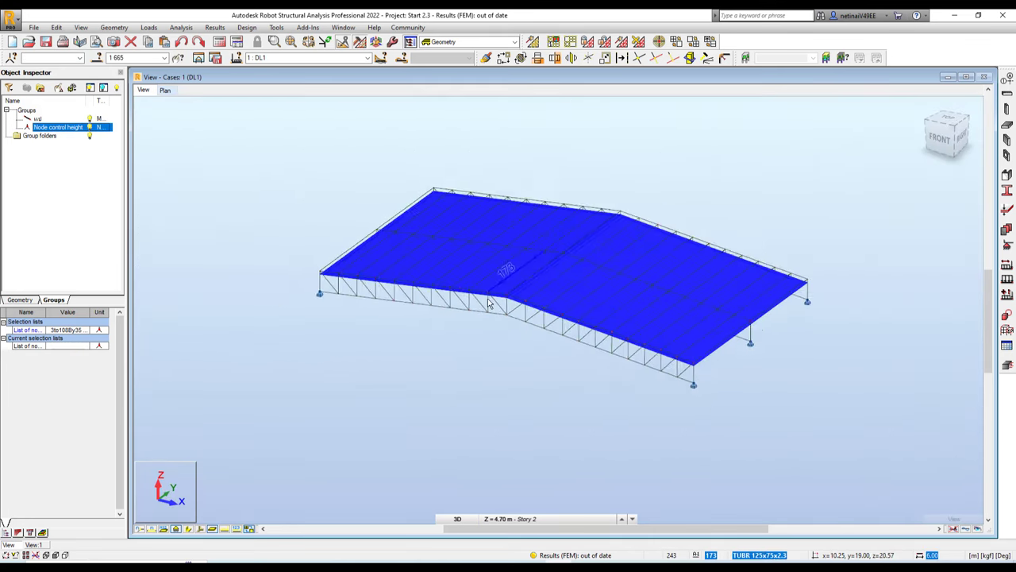
scroll(432, 326, "down", 2)
- Move both roof panels up by 0.3 m with vector 0 0 0.3
key("ctrl+alt+t")
left_click(479, 332)
left_click(513, 249)
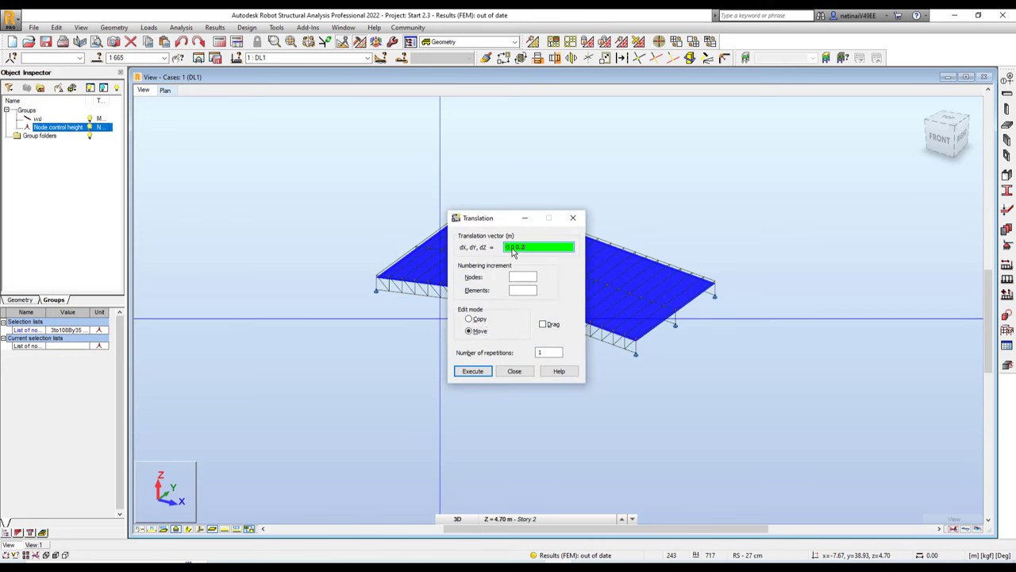
key("Return")
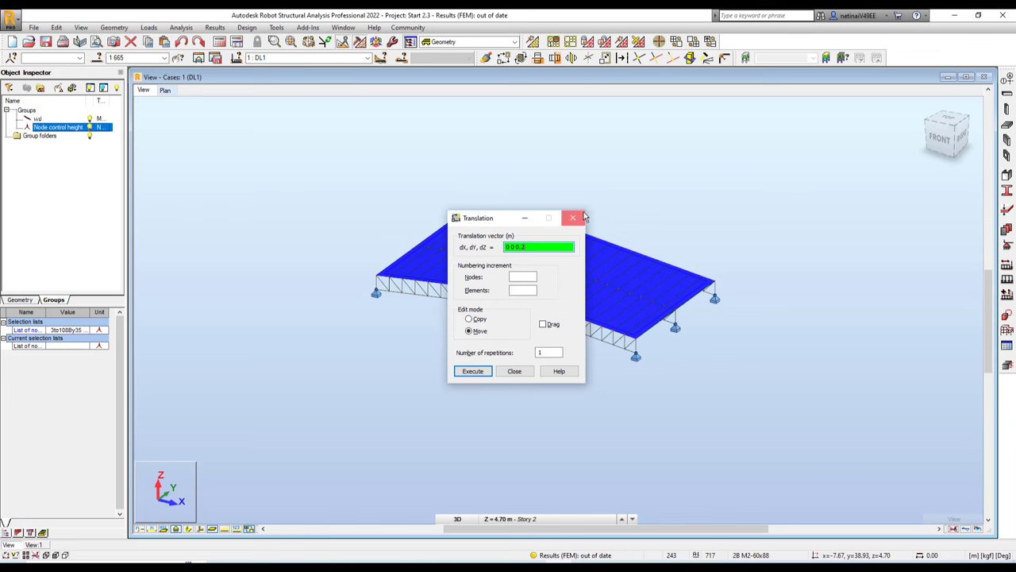
left_click(584, 216)
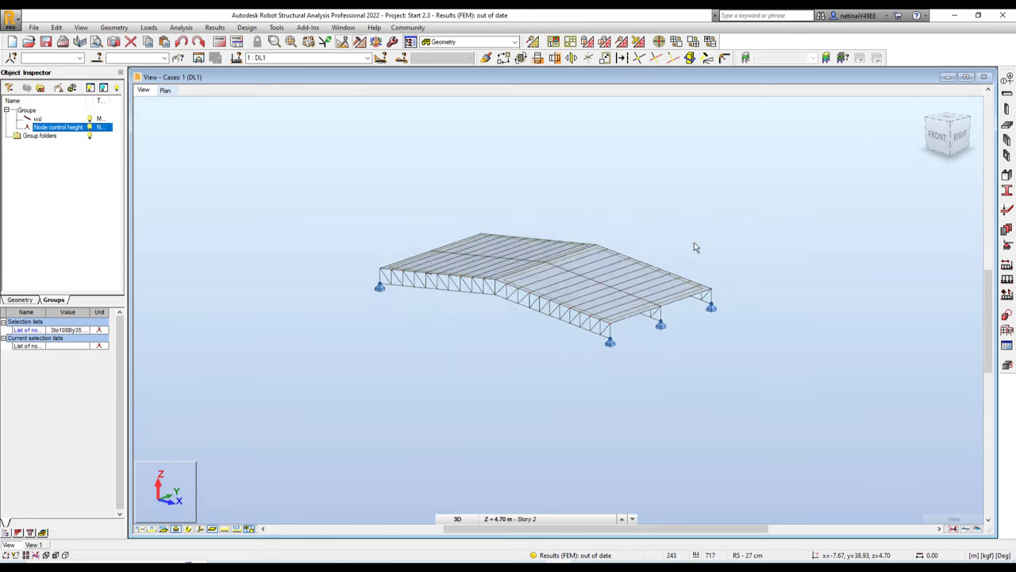
middle_click_drag(694, 247, 615, 203)
left_click(220, 42)
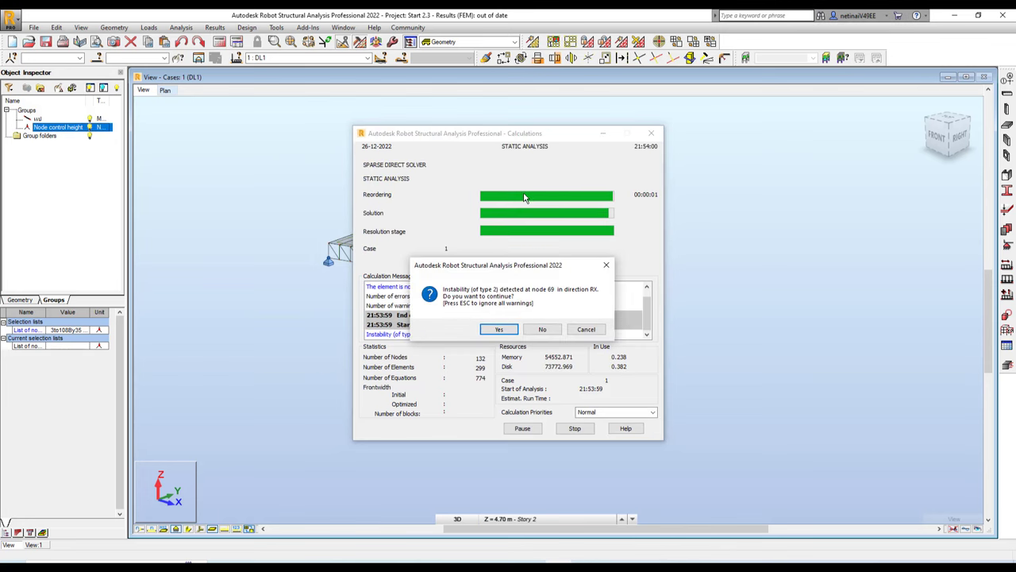
key("Return")
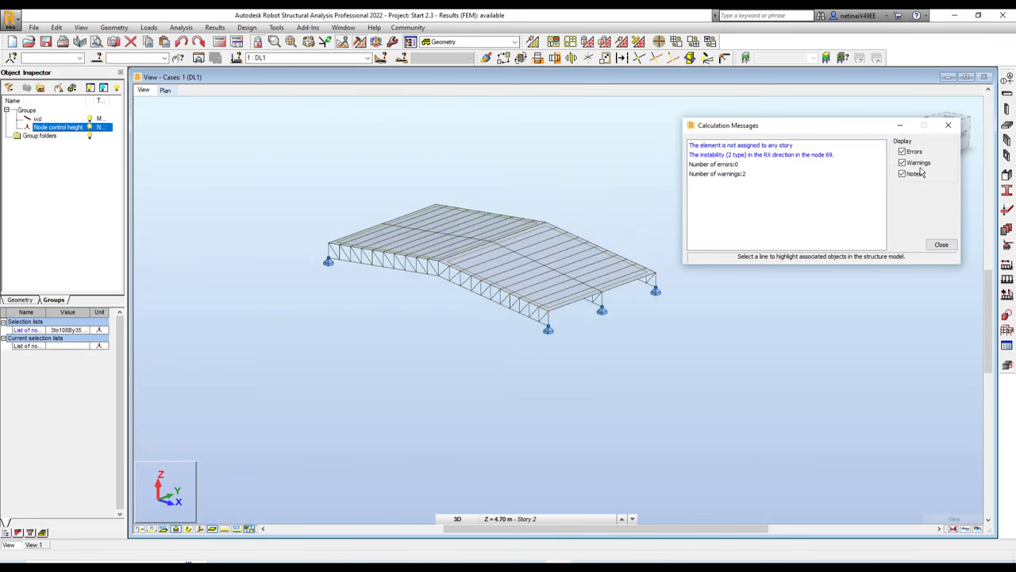
left_click(948, 127)
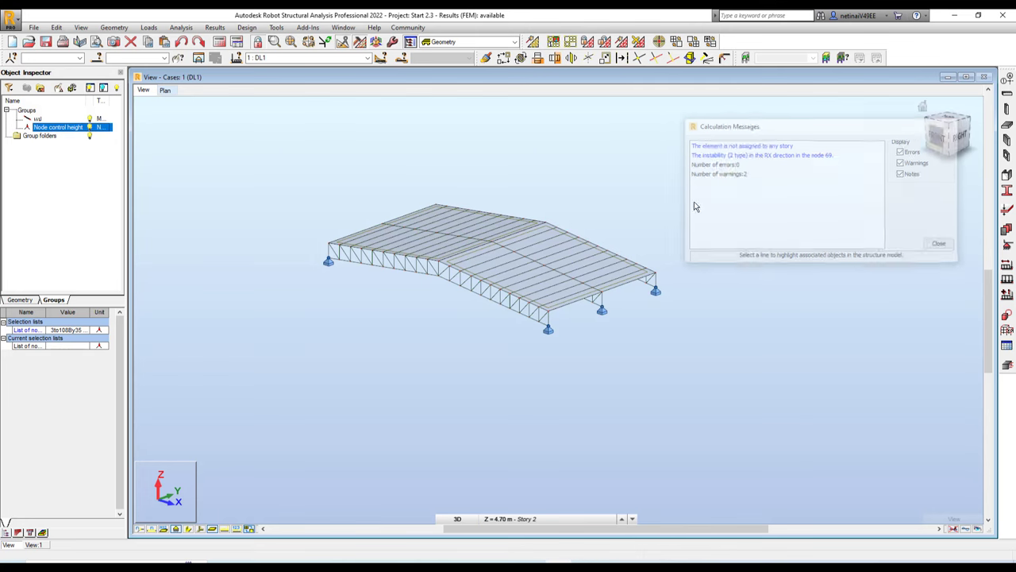
left_click(216, 29)
left_click(230, 65)
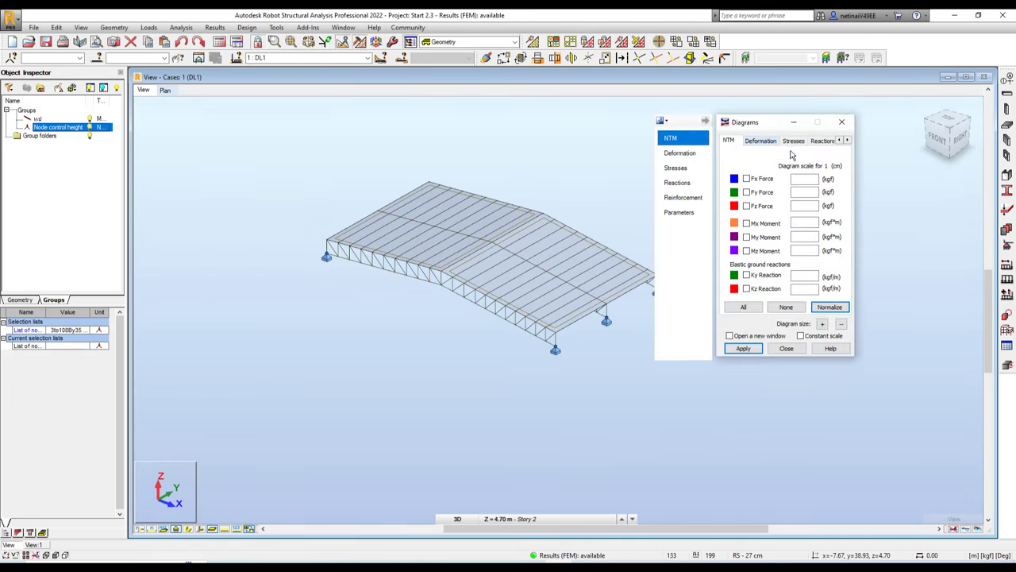
left_click(688, 153)
left_click(744, 189)
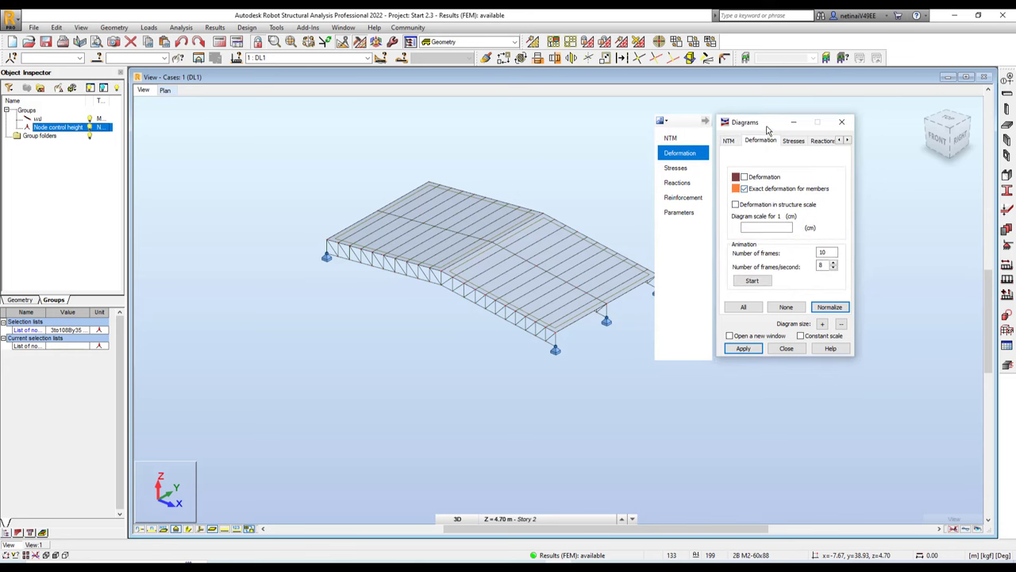
left_click_drag(769, 129, 807, 121)
left_click(781, 341)
left_click(867, 300)
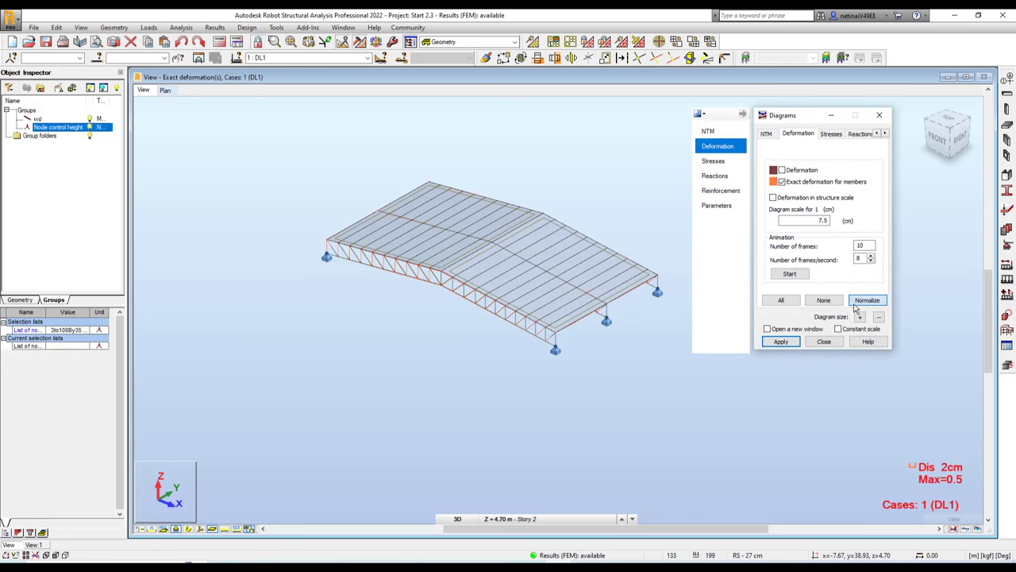
mouse_move(614, 403)
middle_mouse_down("shift")
mouse_move(651, 355)
mouse_move(612, 381)
mouse_move(711, 293)
middle_mouse_up("shift")
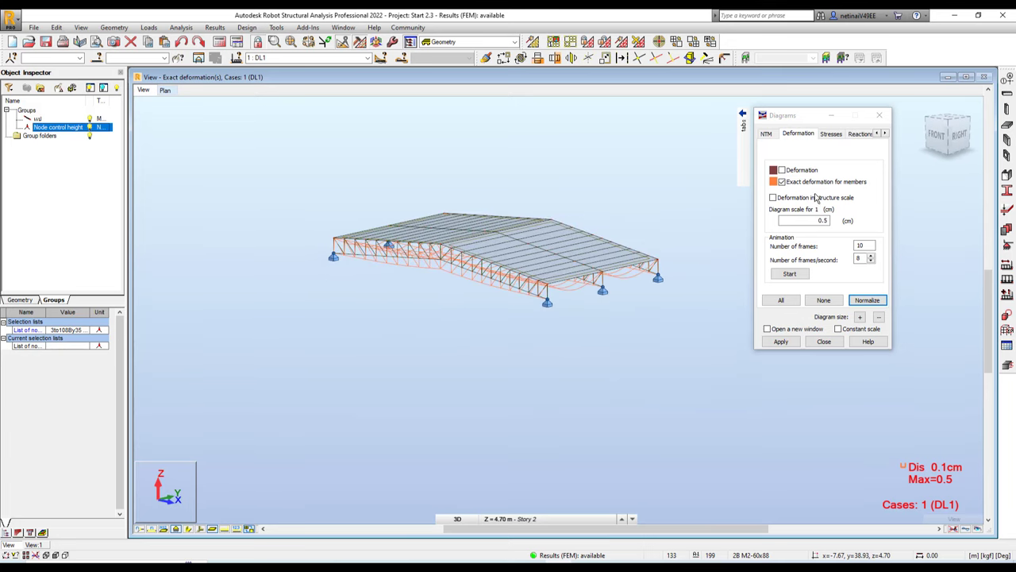
left_click(880, 115)
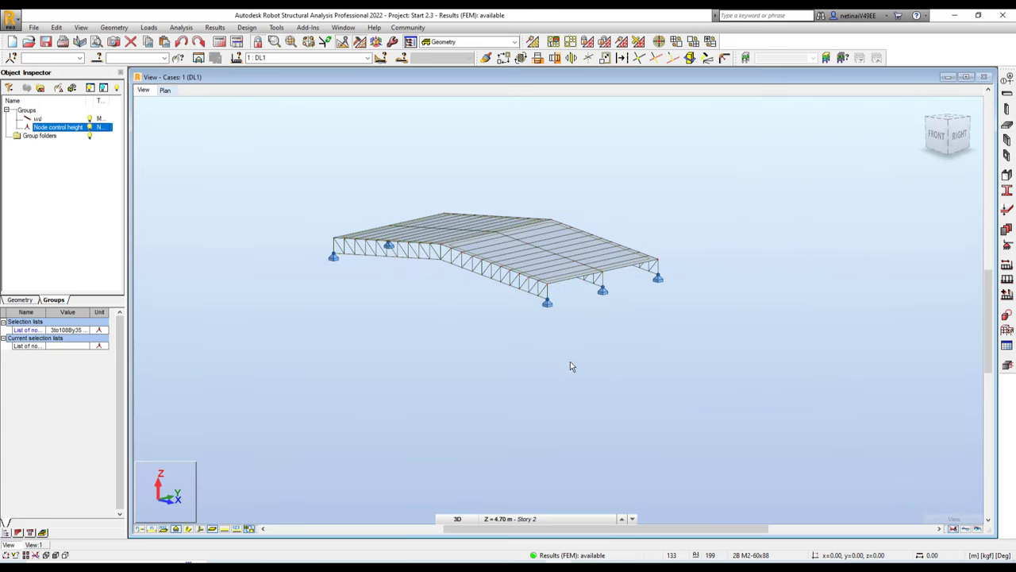
mouse_move(570, 366)
middle_mouse_down("shift")
mouse_move(501, 351)
mouse_move(519, 368)
mouse_move(476, 334)
middle_mouse_up("shift")
scroll(321, 304, "up", 5)
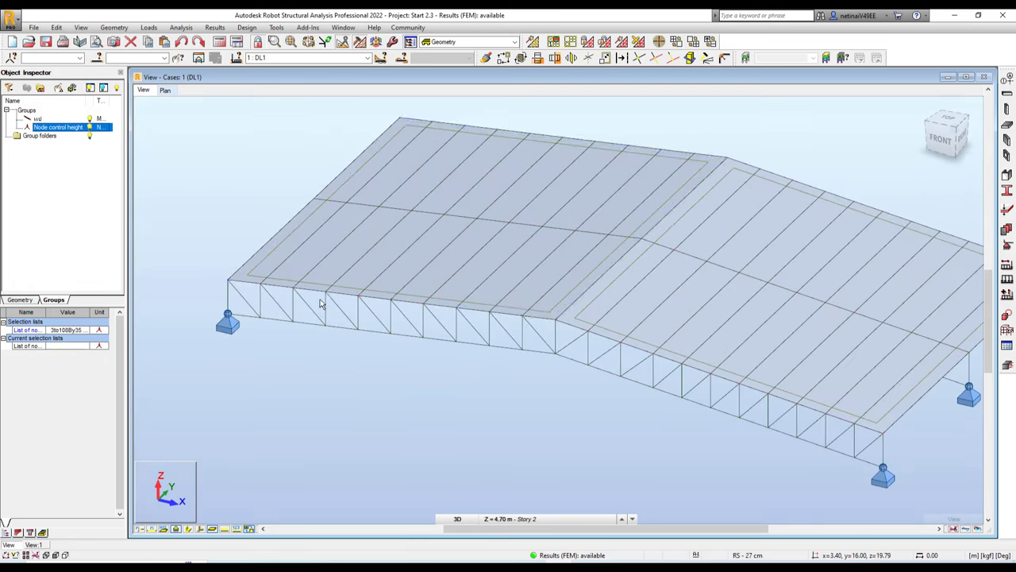
scroll(322, 305, "up", 2)
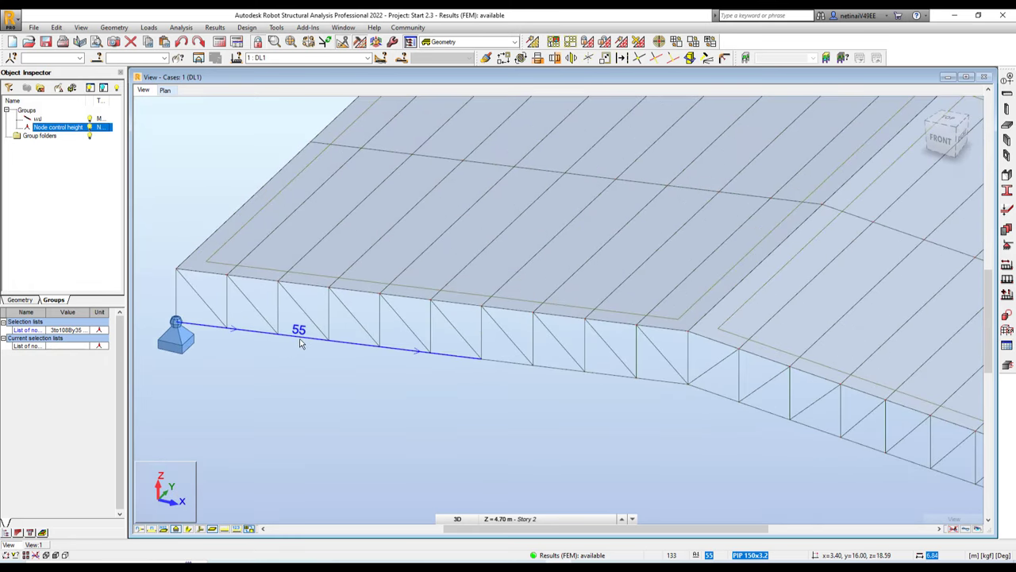
scroll(300, 343, "down", 3)
scroll(302, 339, "up", 3)
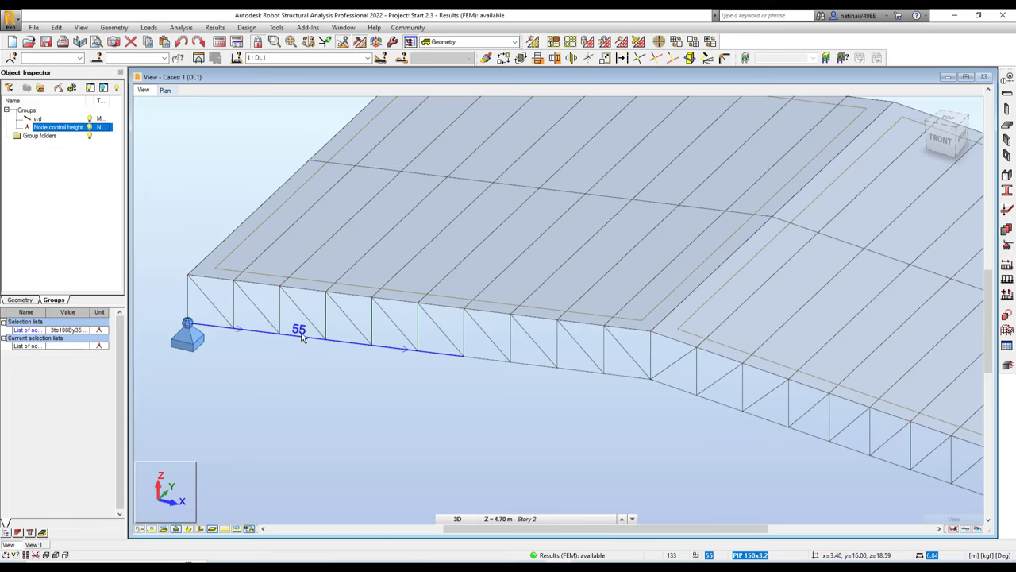
scroll(302, 340, "down", 3)
scroll(303, 342, "up", 2)
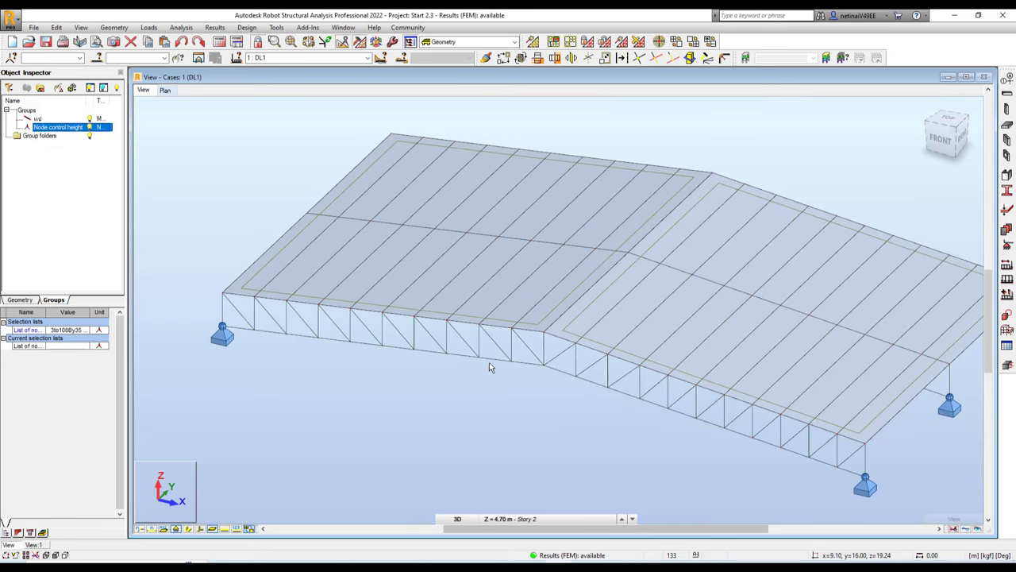
left_click(559, 567)
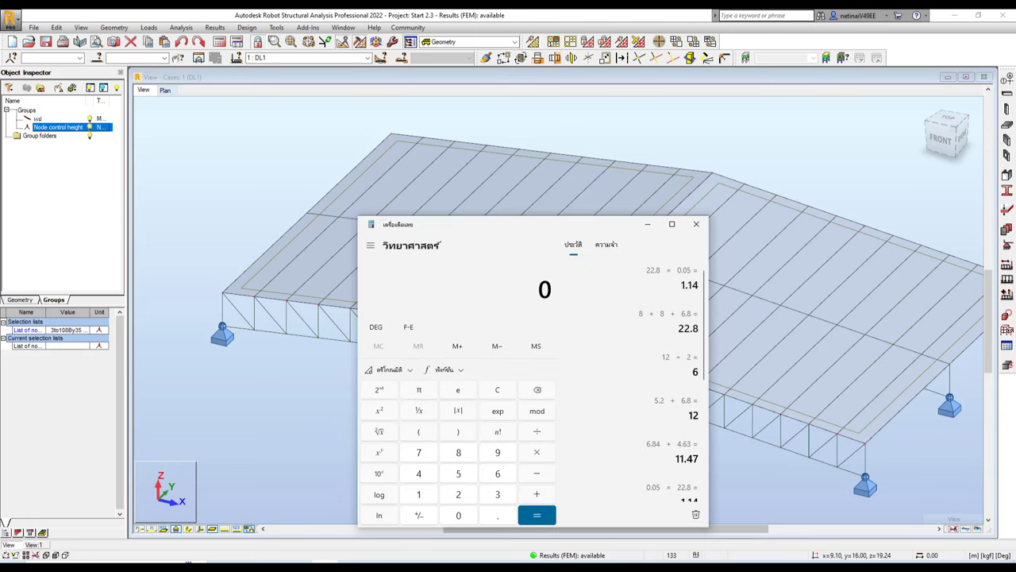
type(".84 + 4")
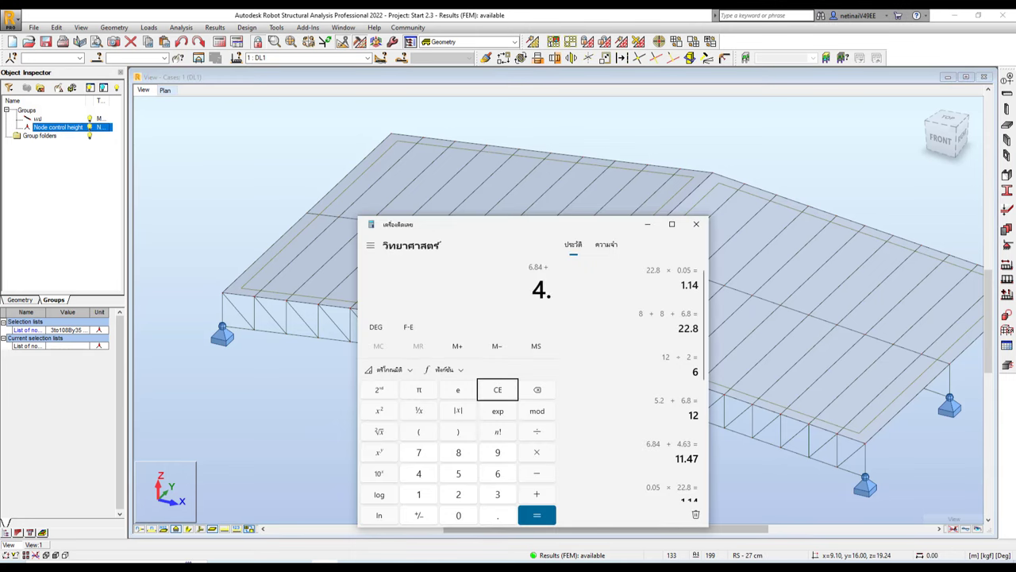
type(".63")
key("Return")
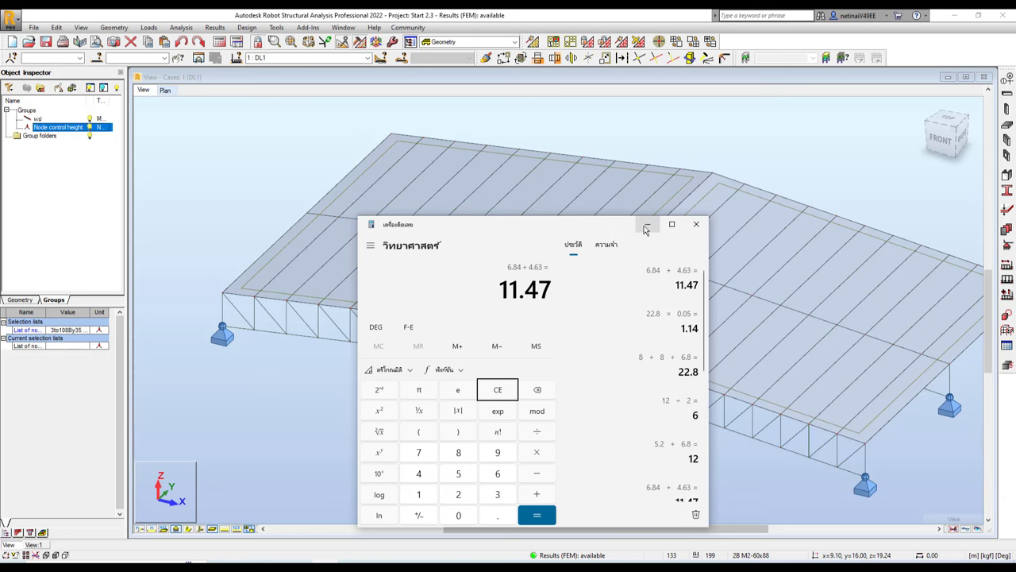
left_click(645, 228)
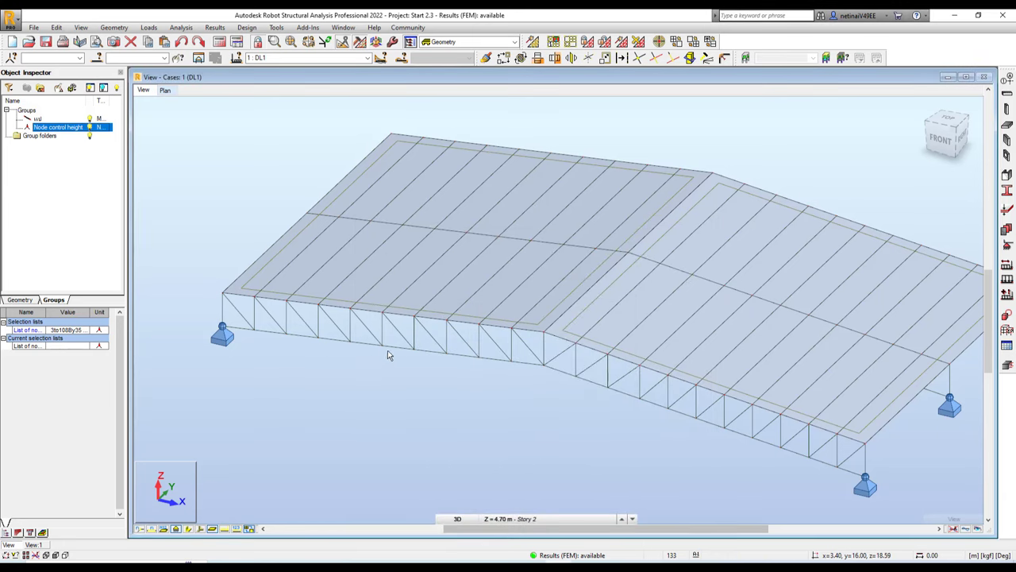
- Draw PIP 100x2.3 beams 199 and 200 between the three front supports
scroll(390, 361, "down", 1)
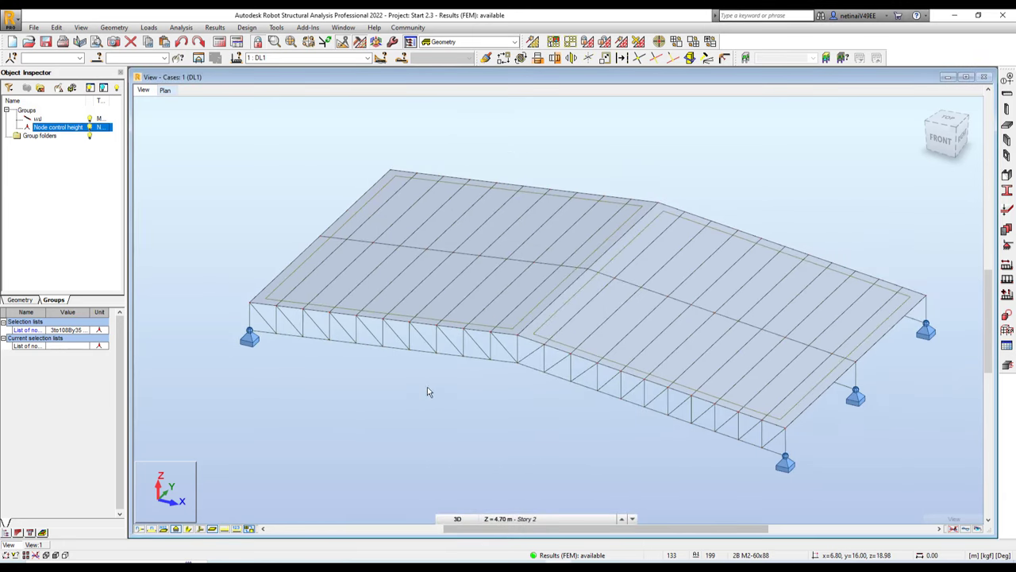
mouse_move(427, 391)
middle_mouse_down("shift")
mouse_move(446, 414)
mouse_move(535, 411)
mouse_move(665, 367)
middle_mouse_up("shift")
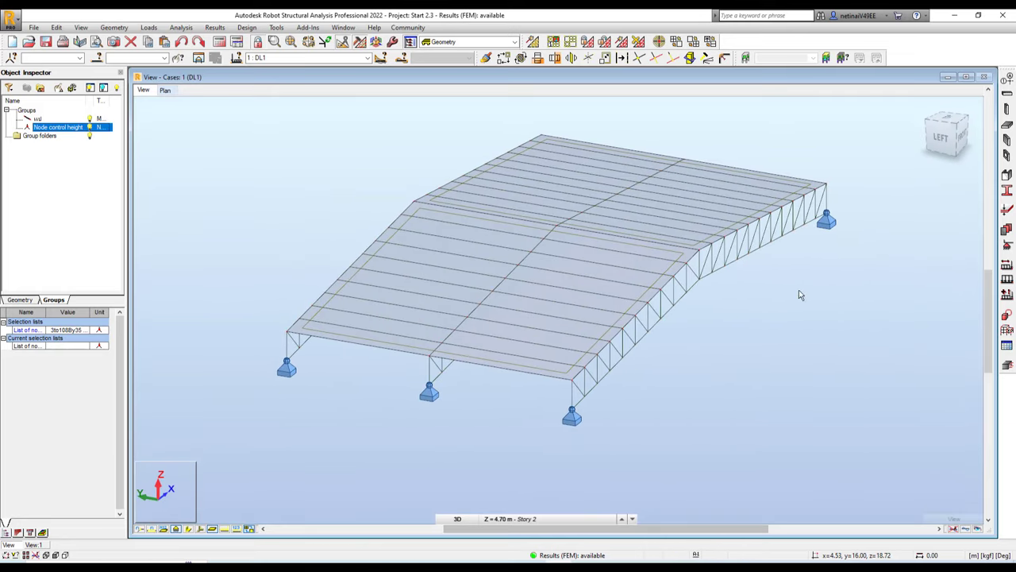
left_click(1006, 110)
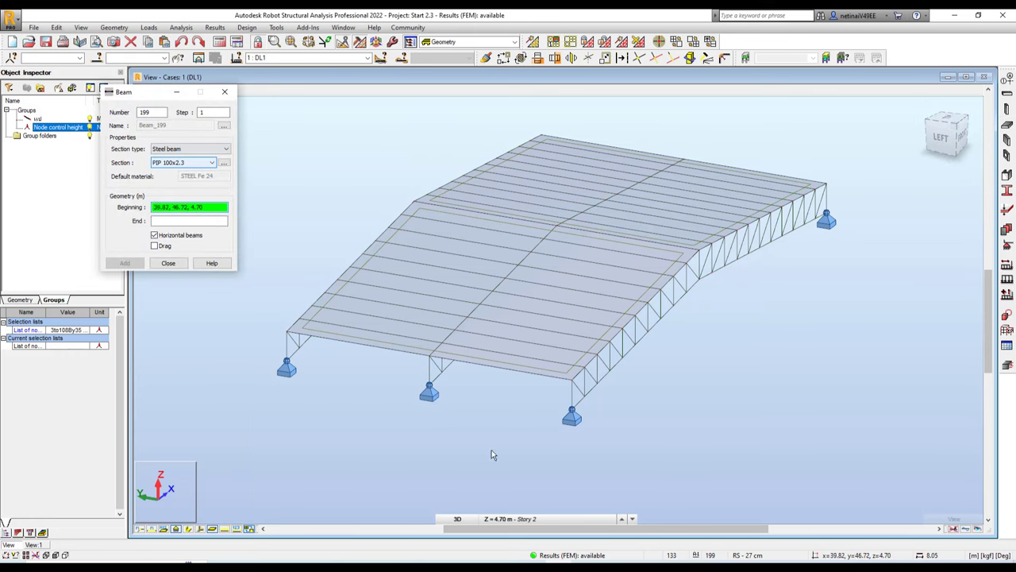
left_click(572, 410)
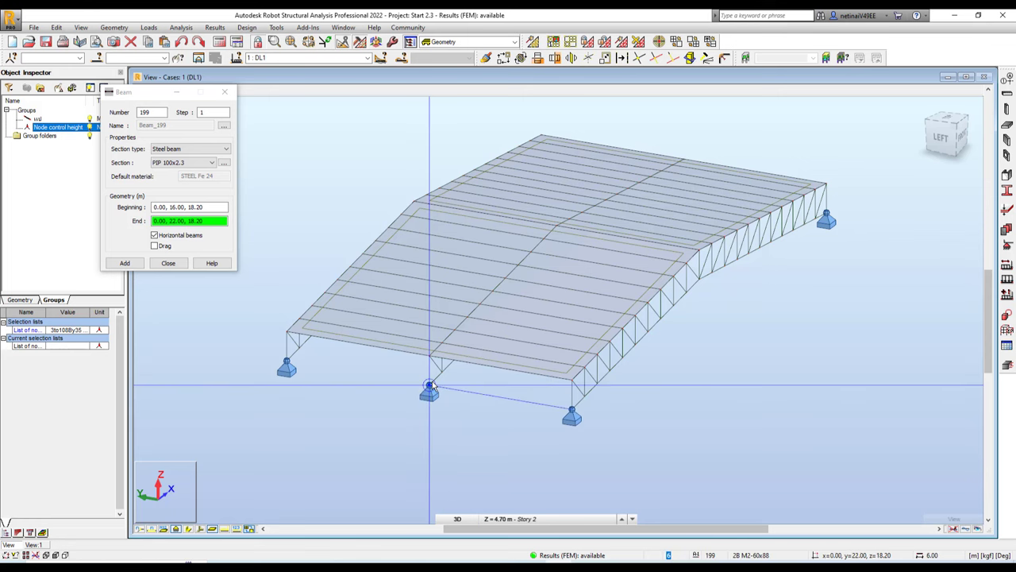
left_click(428, 389)
left_click(544, 316)
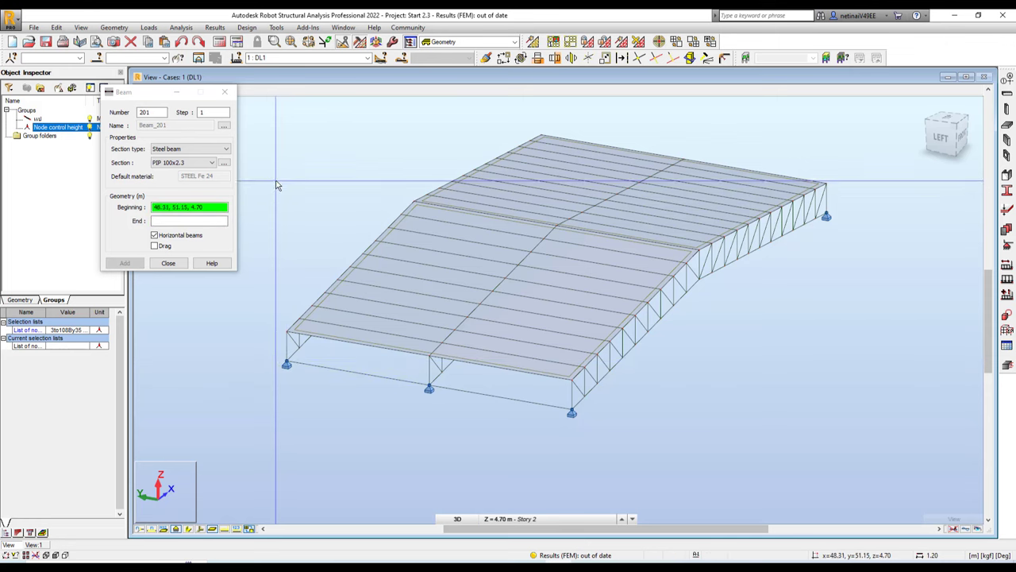
left_click(237, 108)
key("Escape")
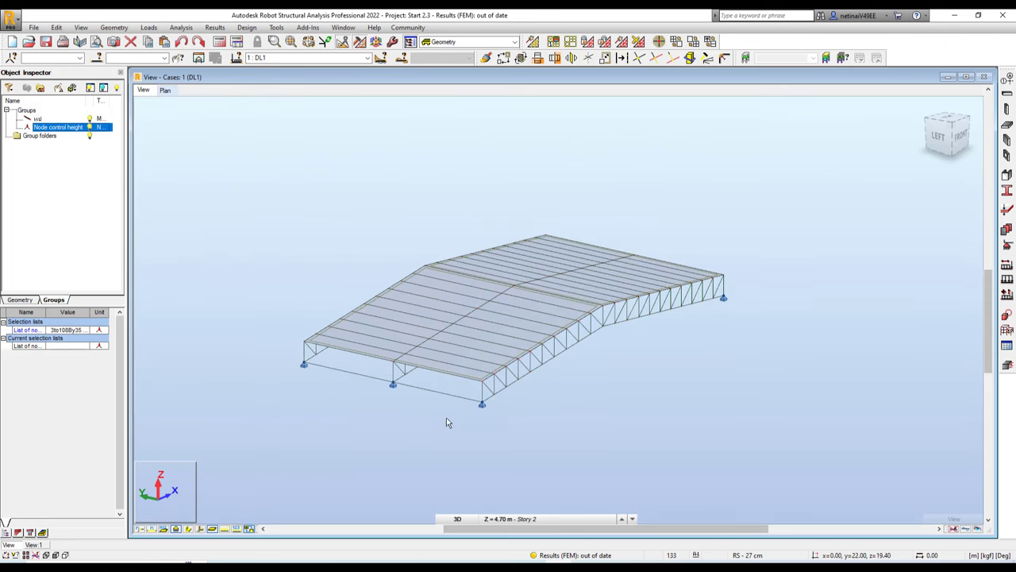
- Select the new base beam for translation, with members shown by section shape
left_click(333, 357)
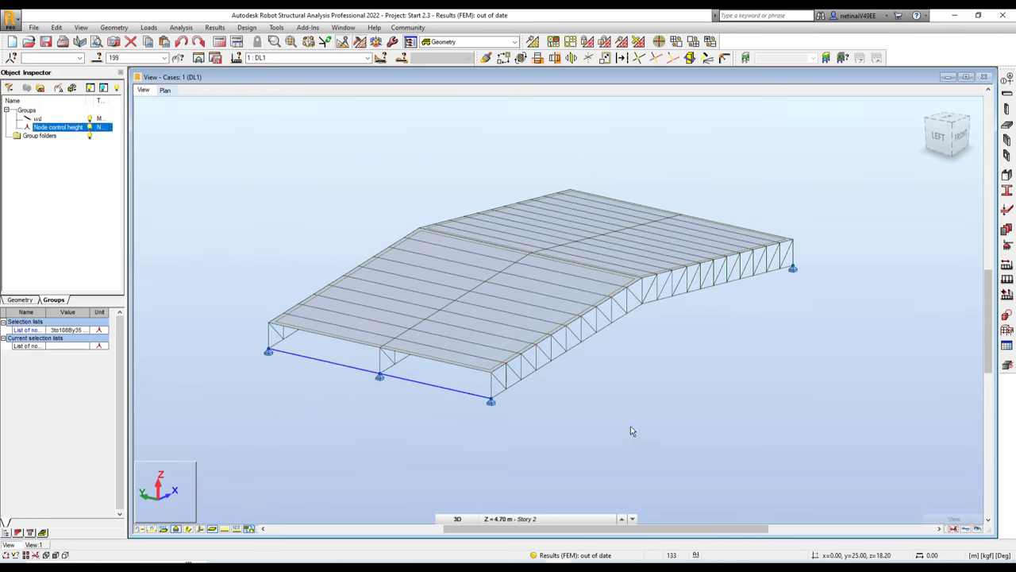
scroll(653, 371, "up", 1)
scroll(572, 353, "up", 2)
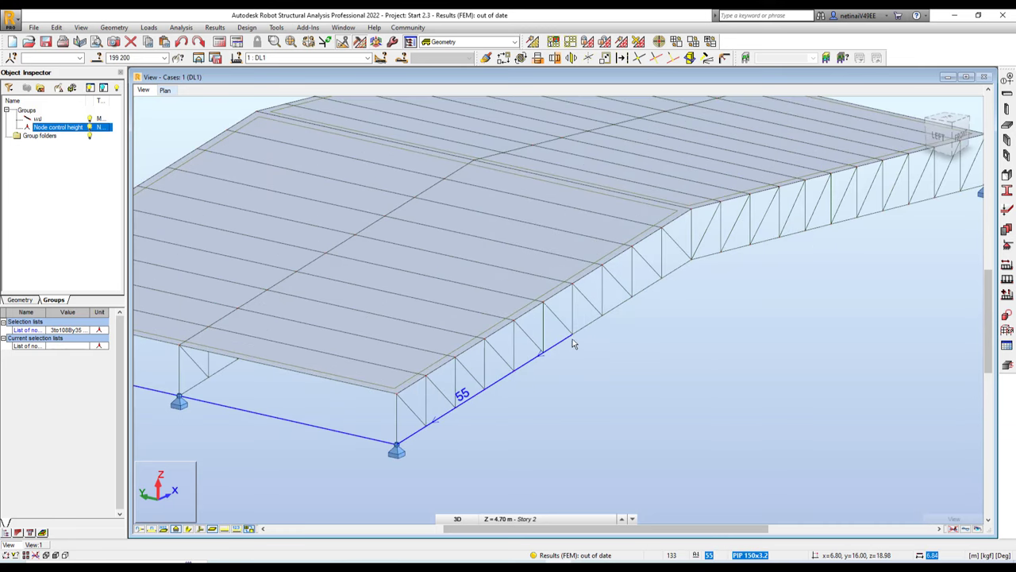
scroll(575, 337, "down", 2)
key("ctrl+alt+t")
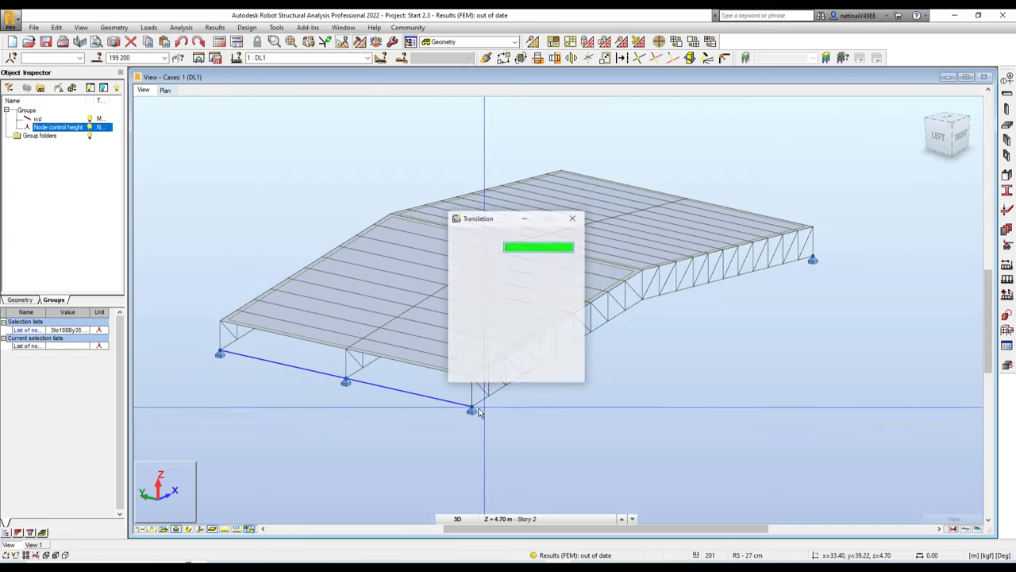
scroll(509, 385, "up", 2)
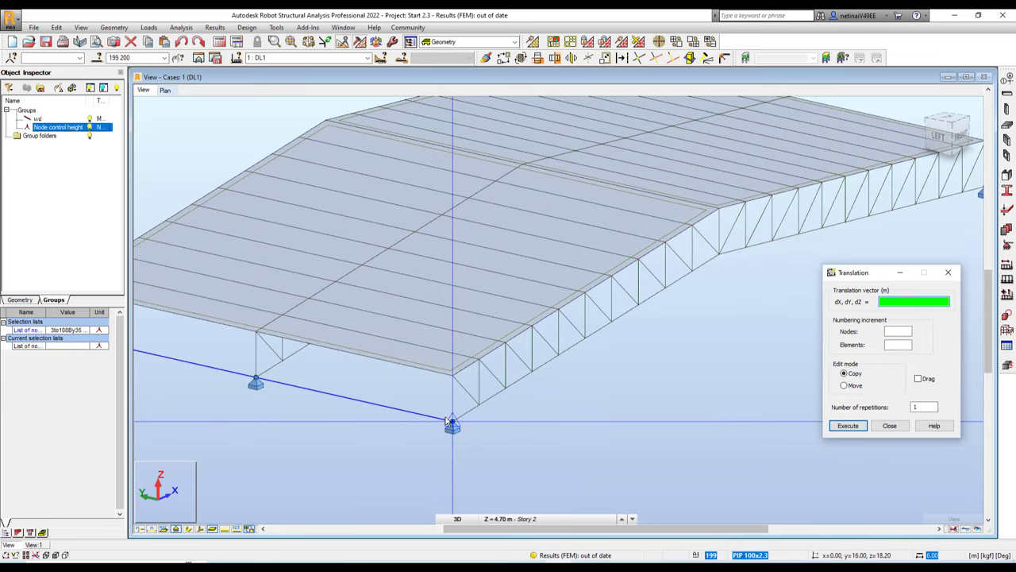
scroll(450, 421, "down", 2)
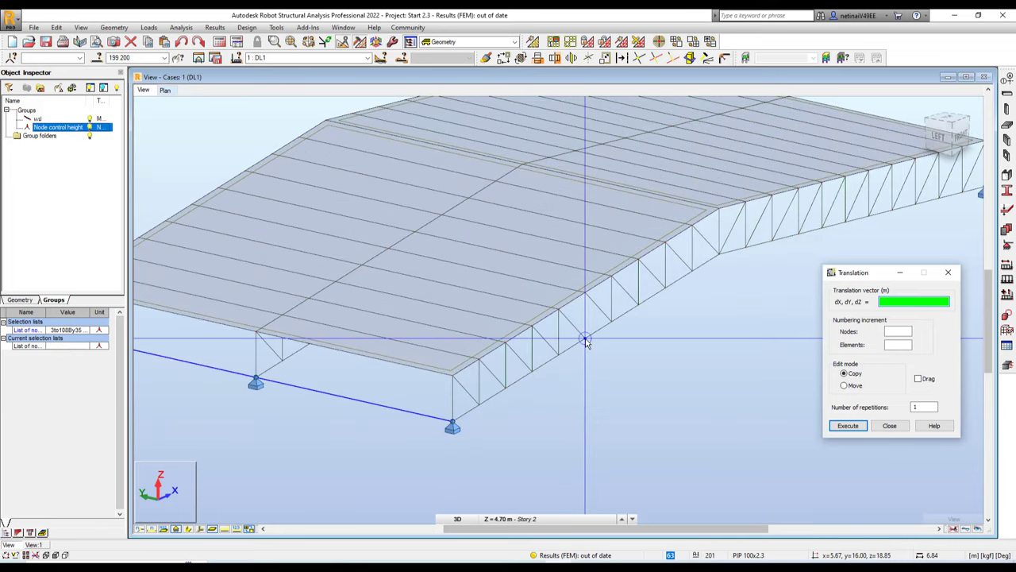
scroll(469, 425, "up", 2)
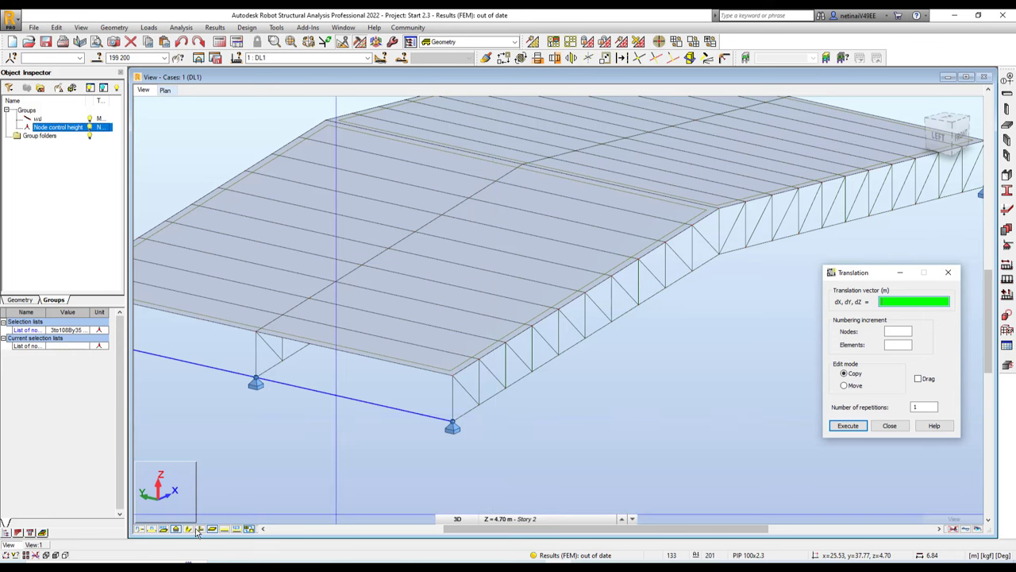
left_click(620, 380)
key("ctrl+a")
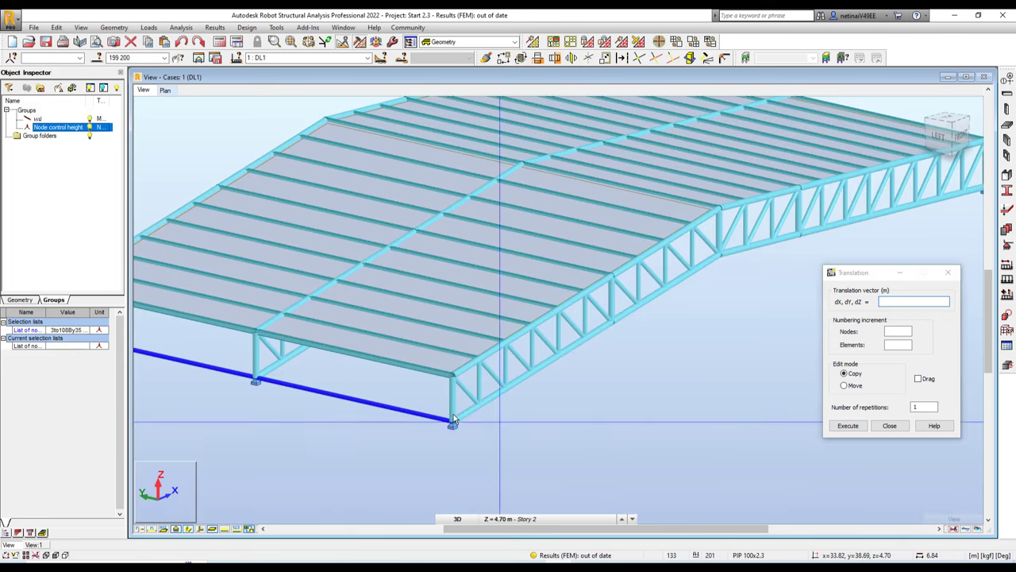
- Copy the selected beam to the picked truss node position
left_click(452, 423)
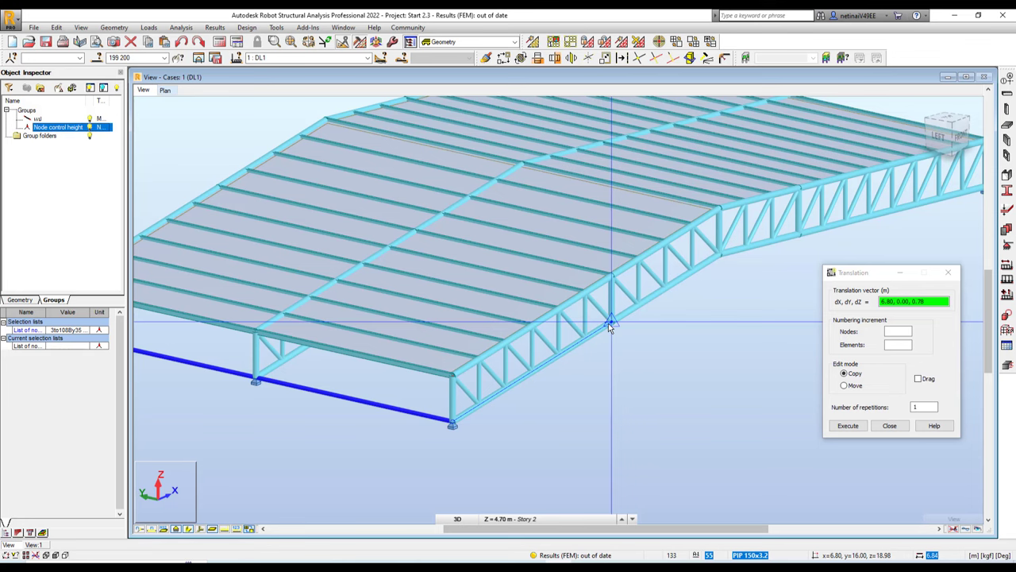
scroll(616, 362, "down", 2)
scroll(559, 398, "up", 1)
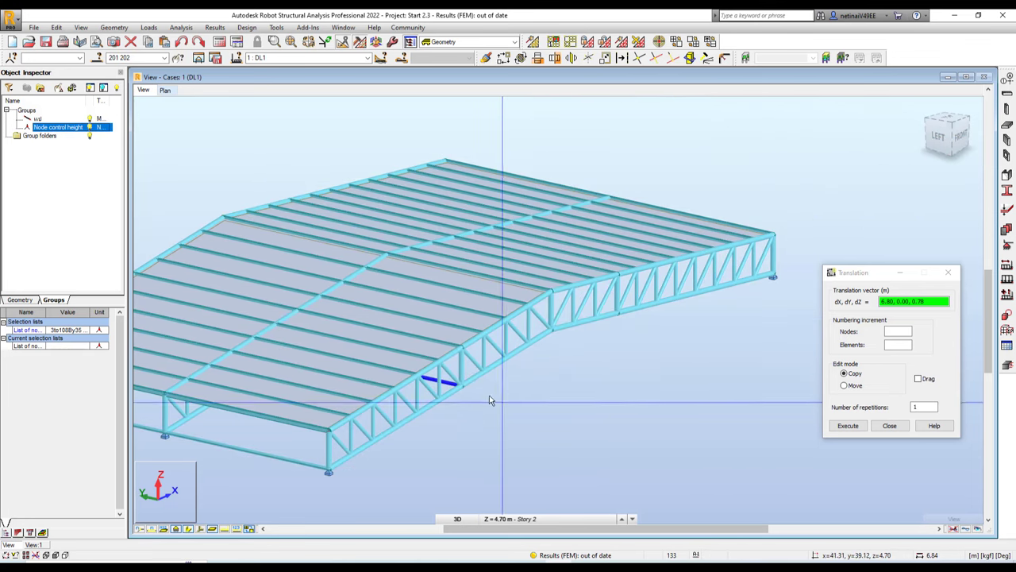
left_click(552, 332)
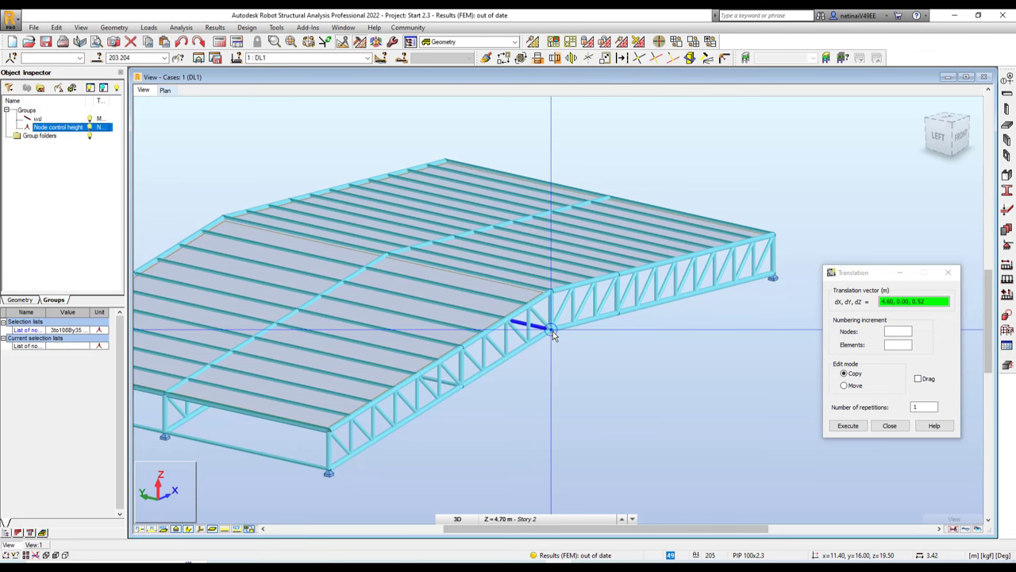
mouse_move(552, 331)
middle_mouse_down("shift")
mouse_move(586, 414)
mouse_move(568, 421)
mouse_move(601, 427)
mouse_move(651, 405)
mouse_move(525, 374)
middle_mouse_up("shift")
scroll(649, 390, "up", 3)
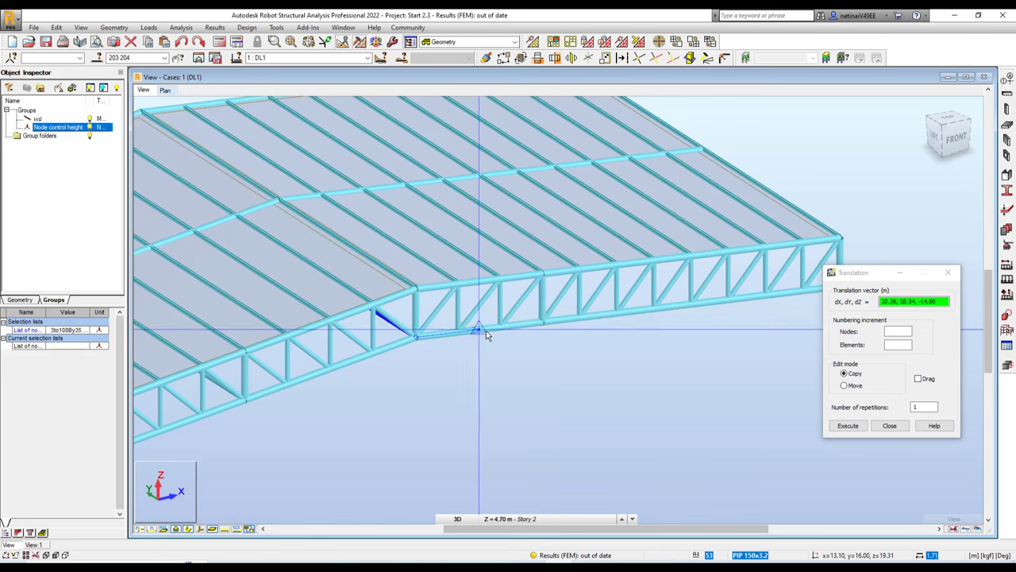
scroll(615, 310, "down", 3)
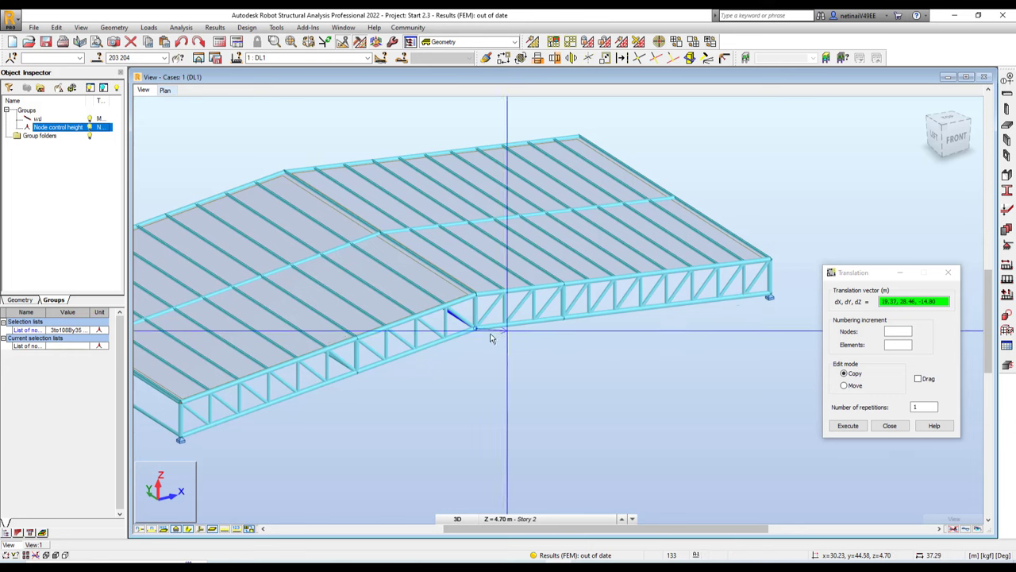
left_click(613, 310)
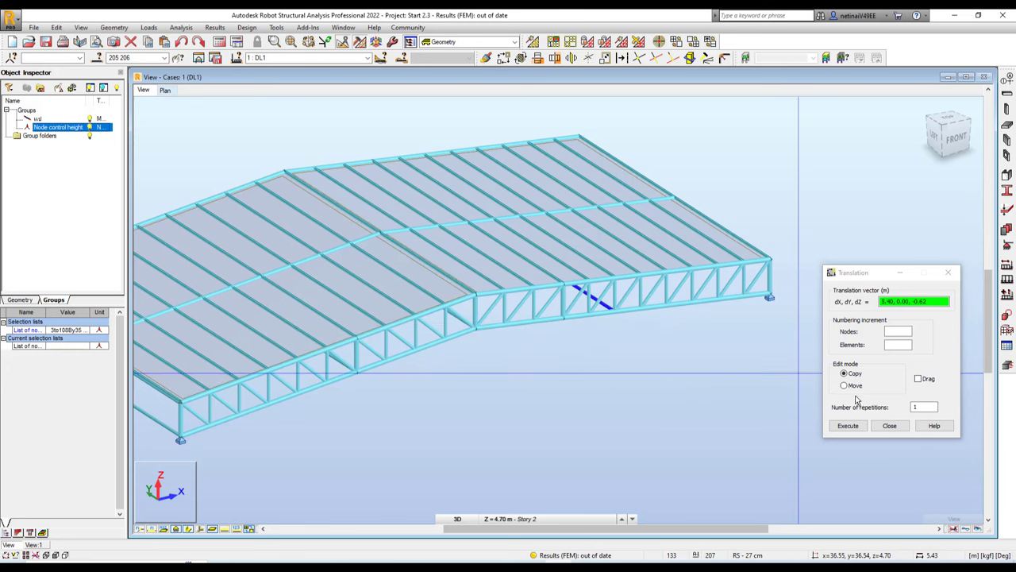
left_click(890, 426)
- Orbit the model to inspect the trusses from below
mouse_move(636, 369)
middle_mouse_down("shift")
mouse_move(625, 348)
mouse_move(599, 352)
mouse_move(620, 369)
mouse_move(446, 380)
middle_mouse_up("shift")
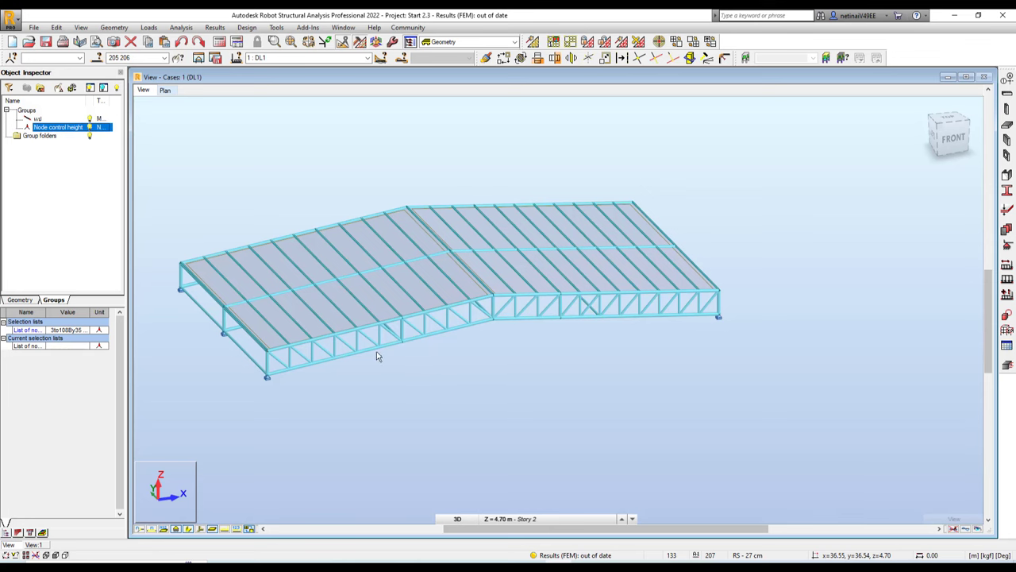
scroll(392, 347, "up", 2)
scroll(463, 336, "down", 1)
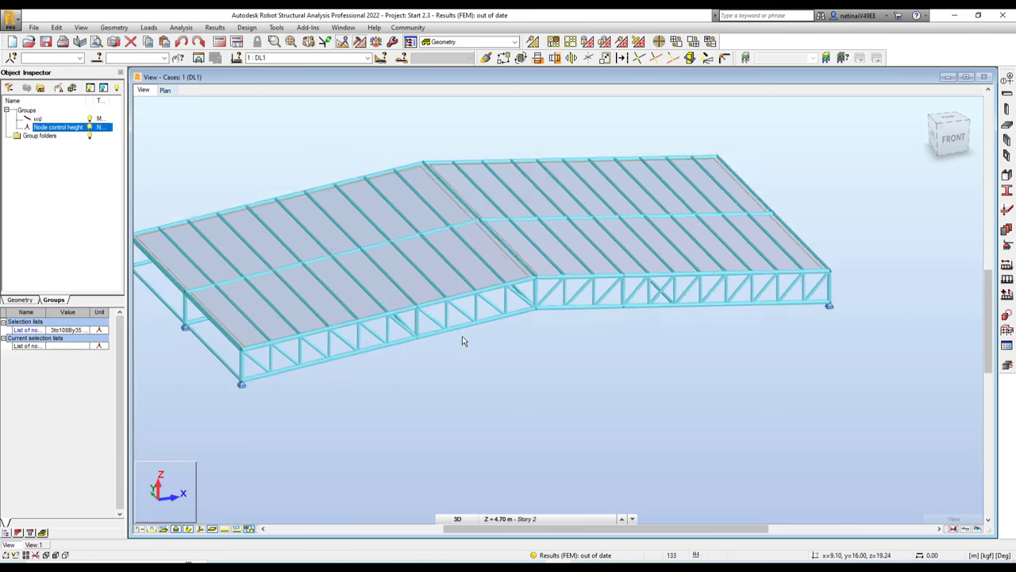
mouse_move(464, 341)
middle_mouse_down("shift")
mouse_move(517, 377)
mouse_move(555, 346)
mouse_move(520, 347)
mouse_move(500, 363)
mouse_move(529, 376)
mouse_move(326, 136)
middle_mouse_up("shift")
- Run the static analysis and dismiss the calculation messages
left_click(224, 46)
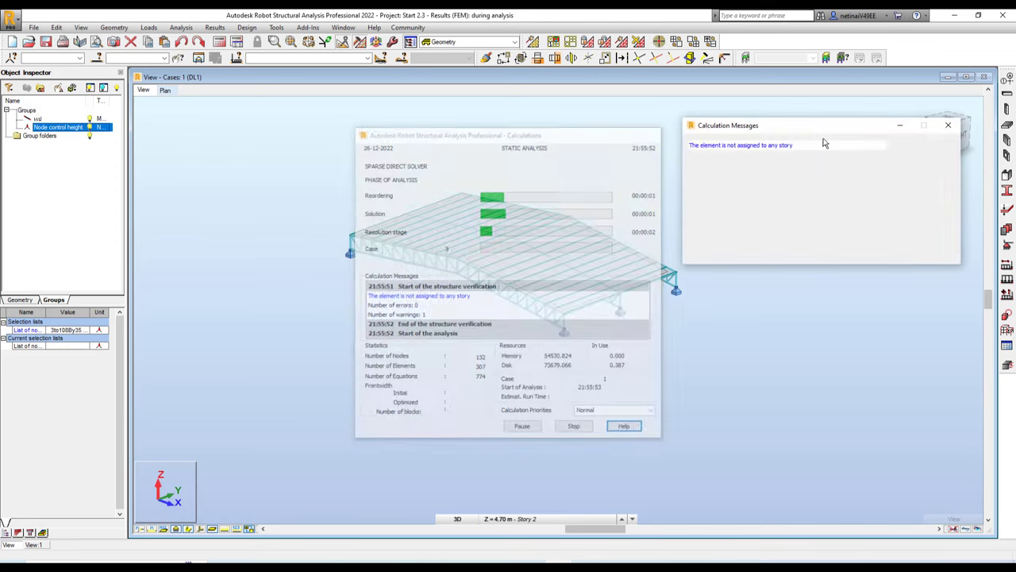
left_click(950, 125)
mouse_move(518, 165)
middle_mouse_down("shift")
mouse_move(365, 403)
mouse_move(413, 394)
mouse_move(439, 361)
mouse_move(465, 363)
mouse_move(445, 390)
mouse_move(393, 408)
mouse_move(370, 382)
mouse_move(407, 404)
mouse_move(423, 400)
middle_mouse_up("shift")
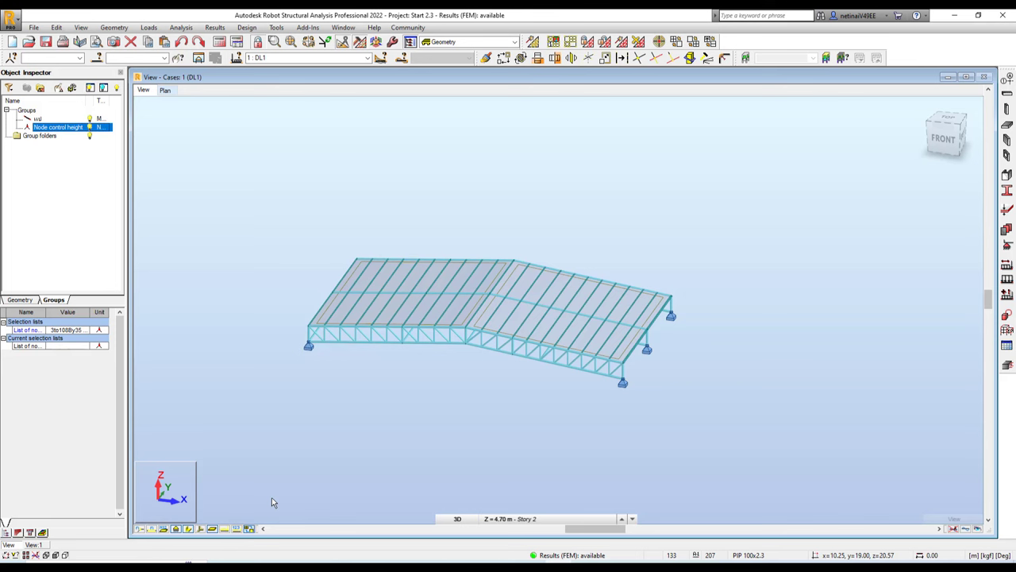
- Select all cladding panels via the Object Inspector and hide them from view
middle_click_drag(426, 410, 400, 414, "shift")
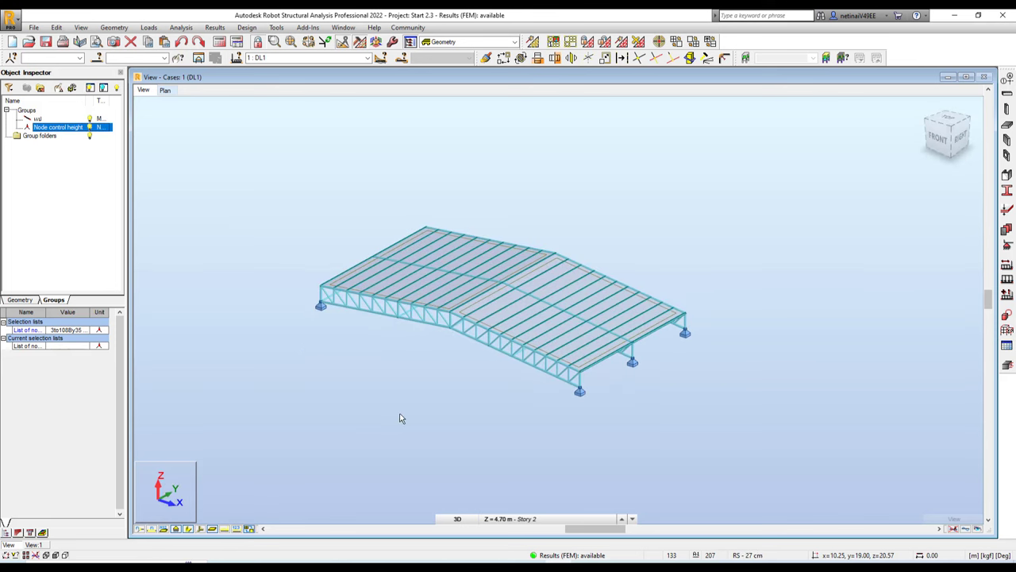
left_click(25, 300)
right_click(50, 204)
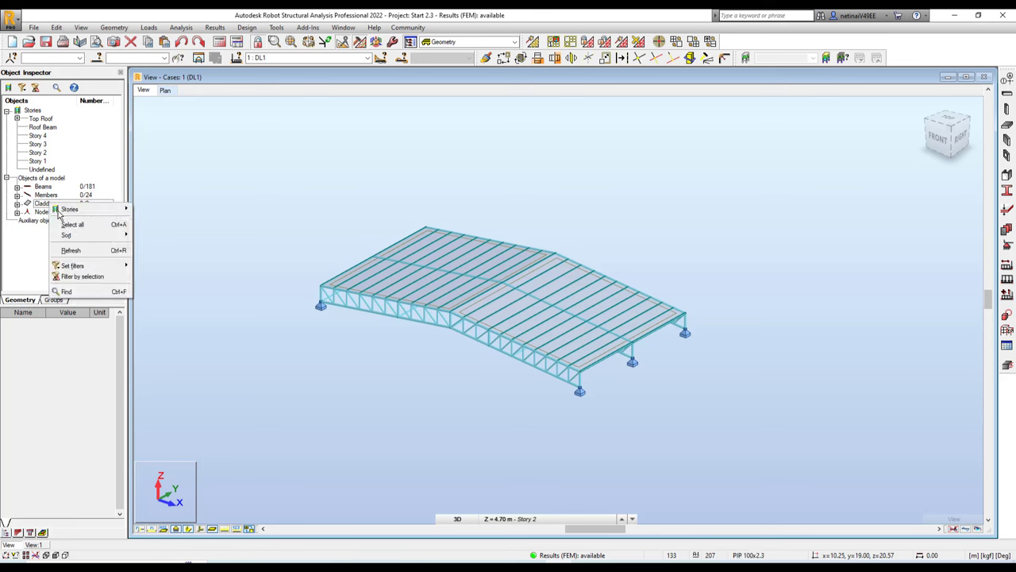
left_click(62, 222)
left_click(54, 300)
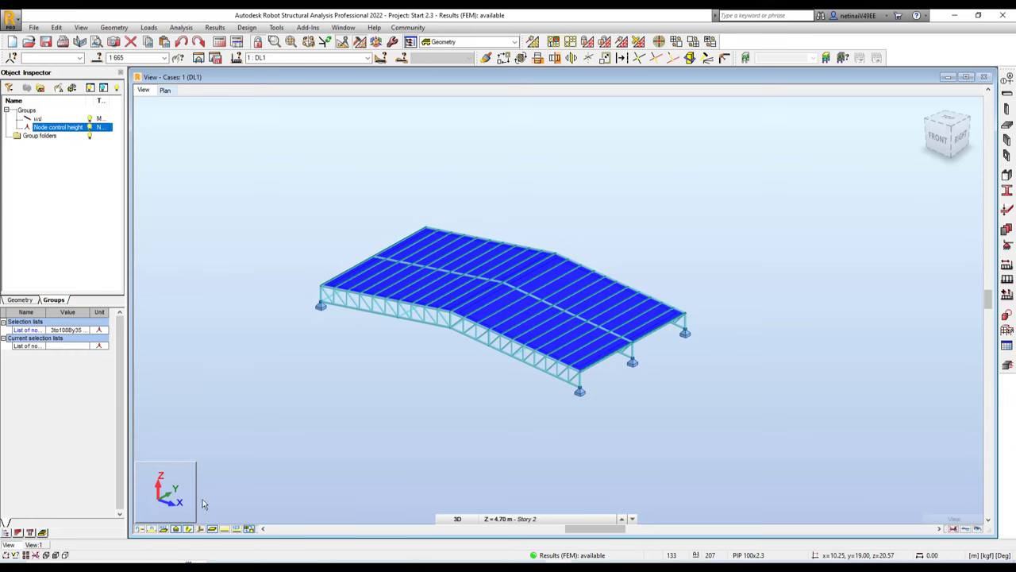
left_click(212, 530)
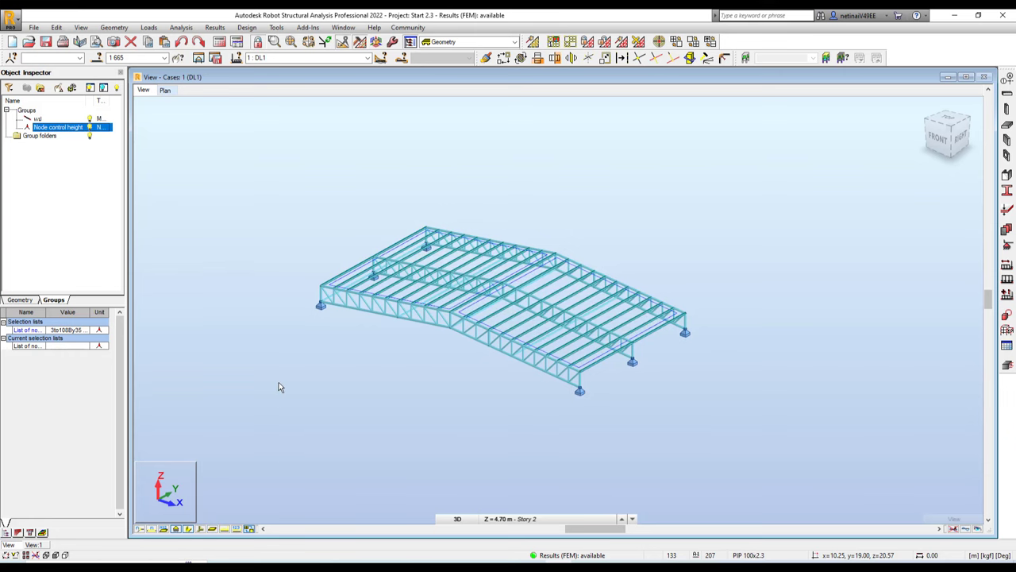
- Select chord bars 2 and 3 of the middle truss
middle_click_drag(411, 370, 387, 350, "shift")
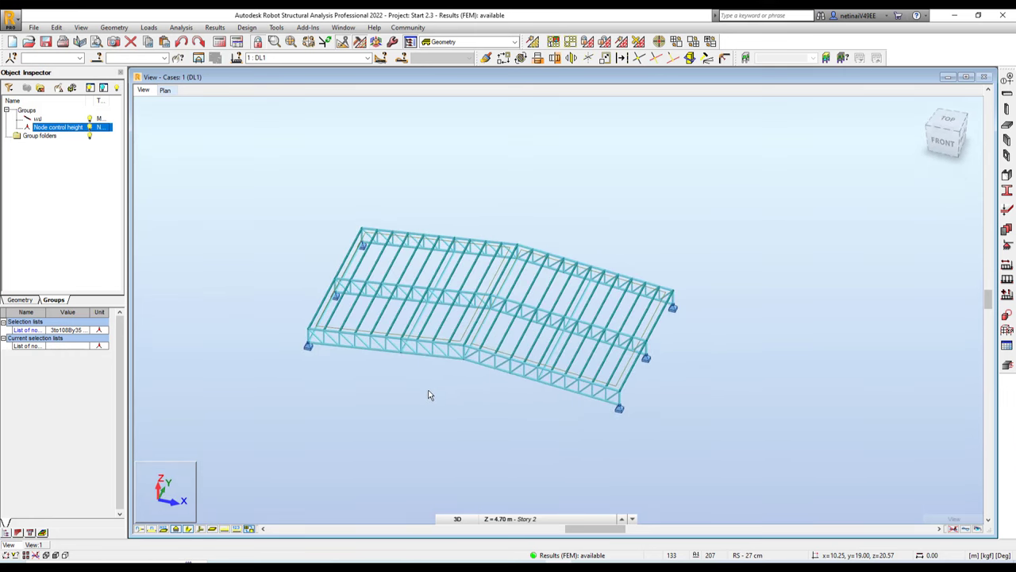
scroll(387, 350, "up", 3)
scroll(366, 373, "up", 2)
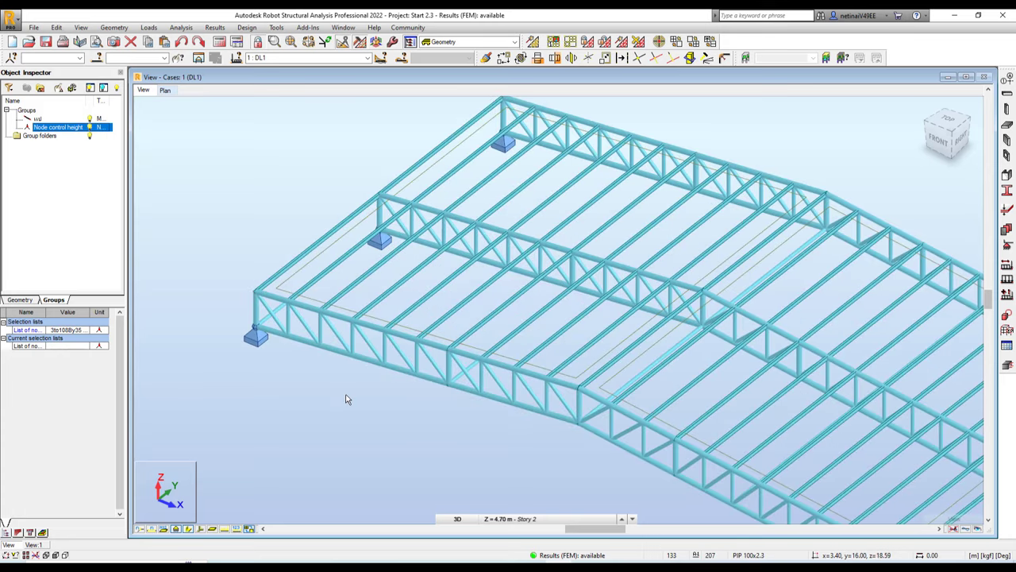
scroll(500, 265, "up", 2)
scroll(336, 220, "up", 2)
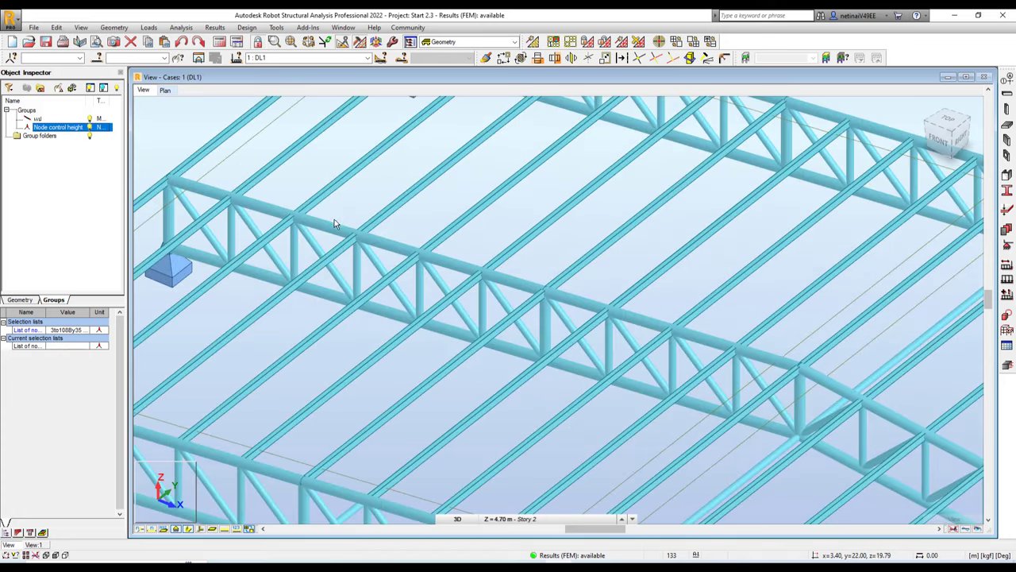
left_click(336, 225)
left_click(331, 289, "ctrl")
- Add the remaining chord bars up to bar 9 to the selection
scroll(477, 333, "down", 2)
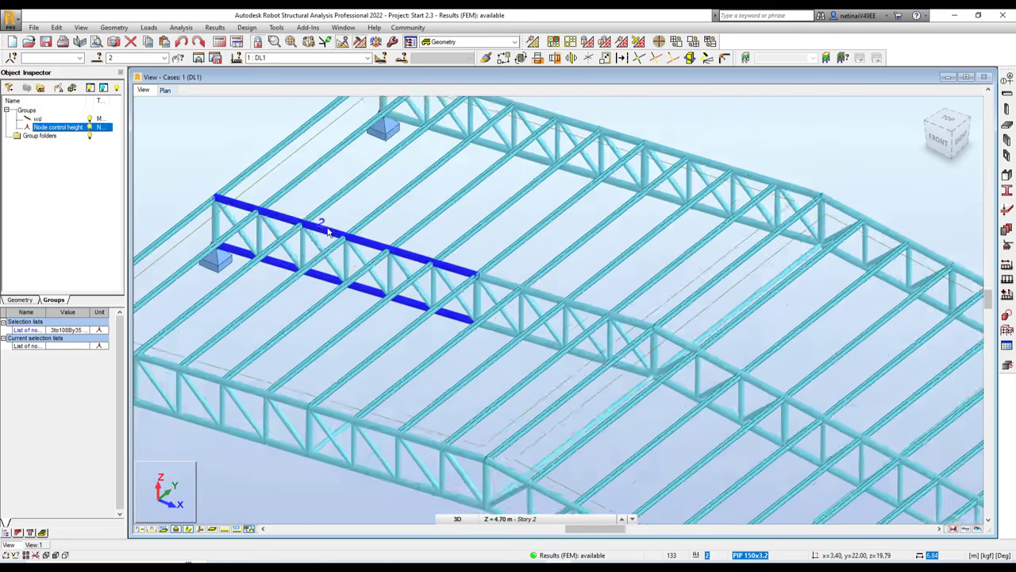
scroll(635, 412, "down", 2)
scroll(522, 272, "up", 2)
scroll(447, 288, "up", 2)
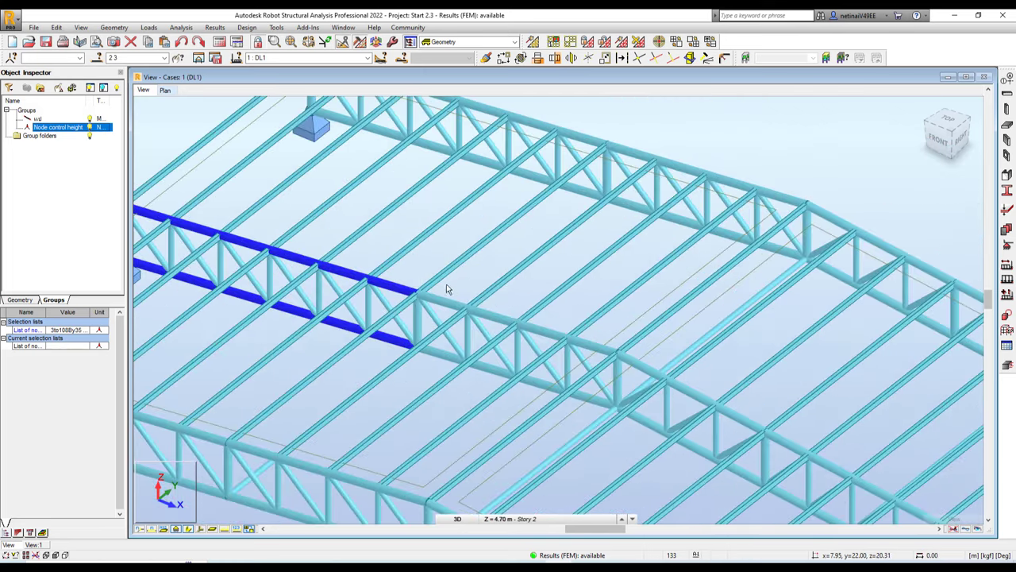
left_click(454, 366, "ctrl")
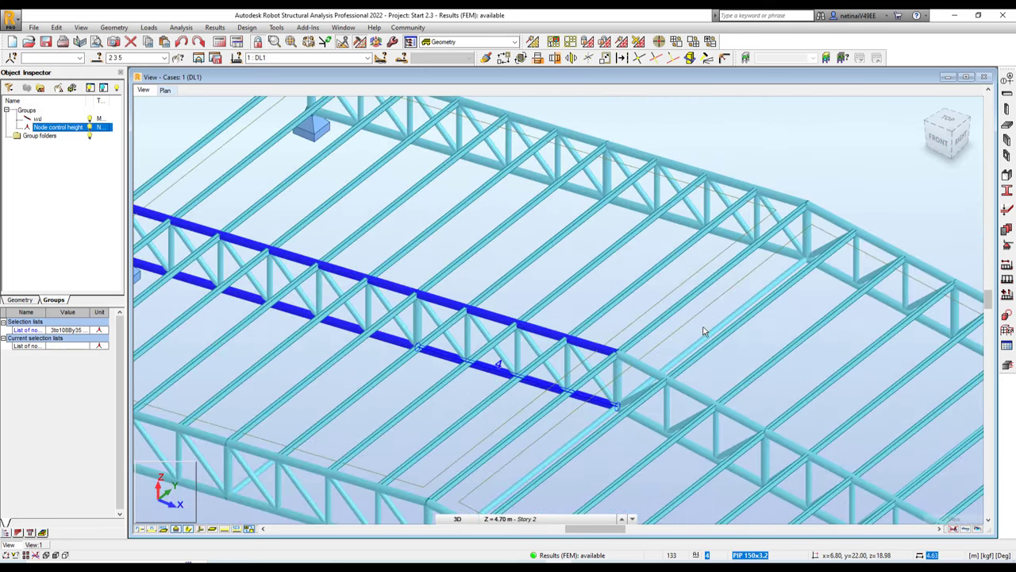
scroll(571, 318, "down", 1)
left_click(552, 359, "ctrl")
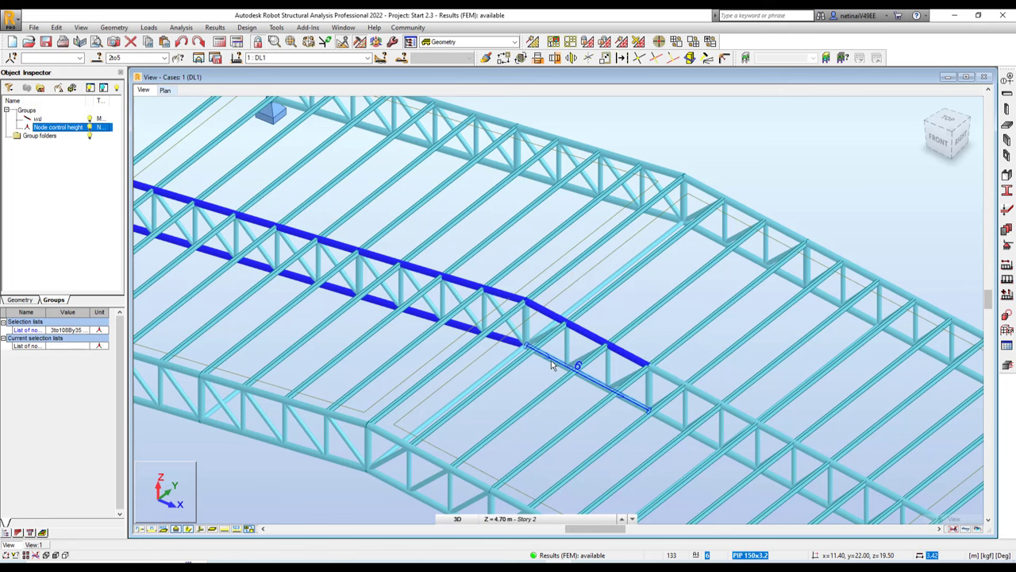
scroll(563, 263, "down", 1)
left_click(583, 318, "ctrl")
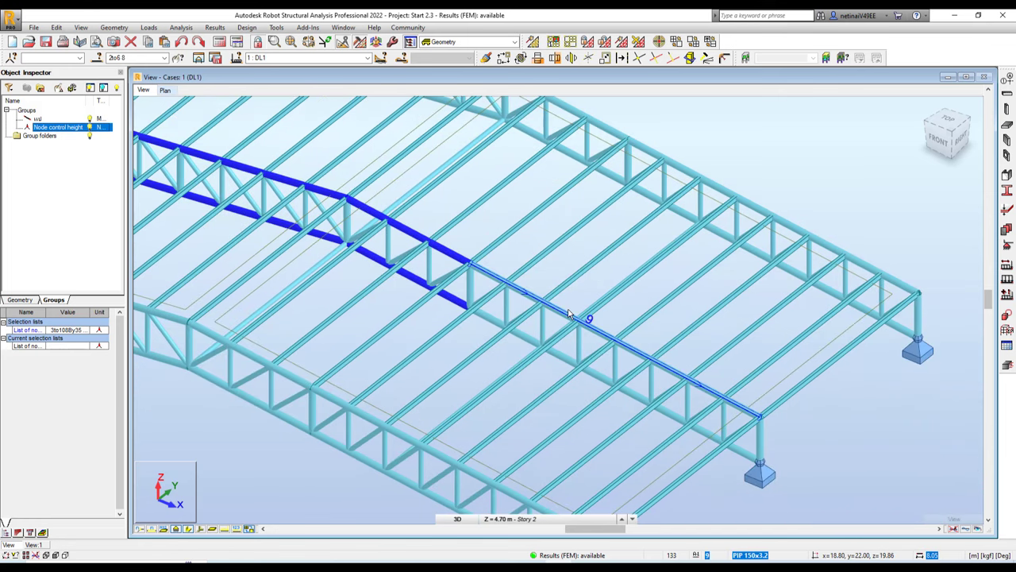
left_click(568, 302, "ctrl")
scroll(568, 302, "down", 2)
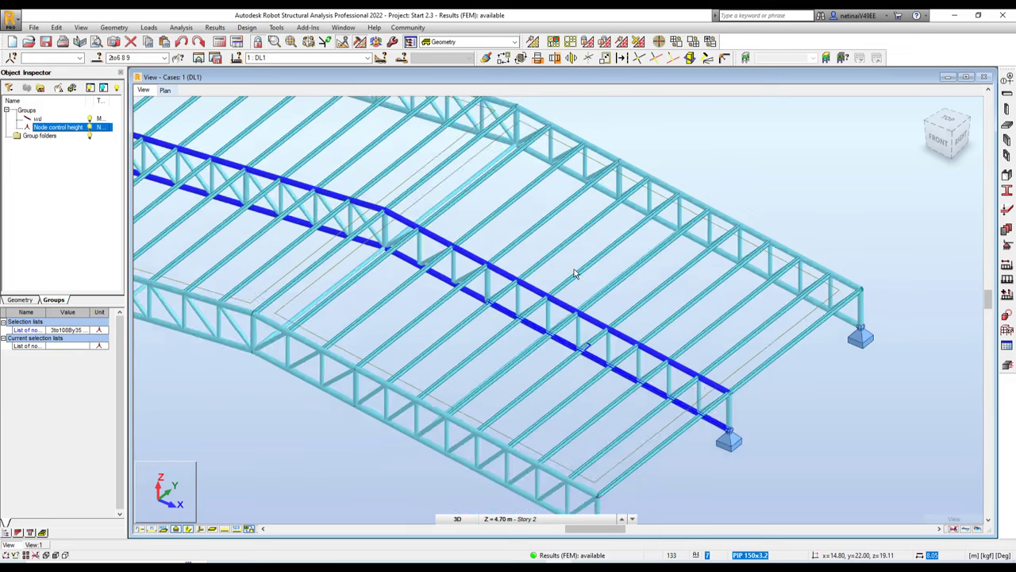
scroll(568, 302, "down", 3)
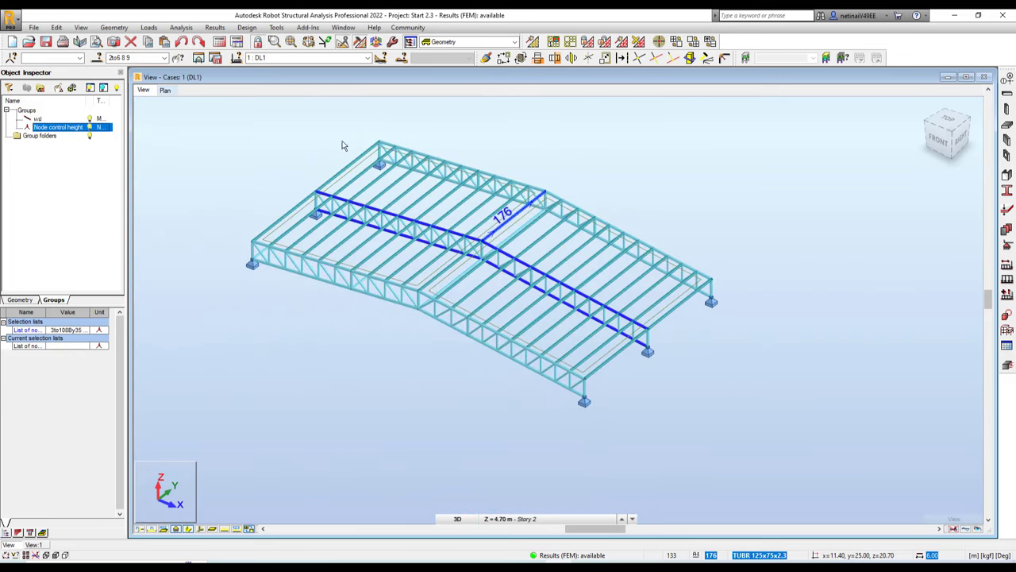
- Create a member group from bars 2 to 9 named 'Upper & Lower Chord'
left_click(39, 87)
left_click(56, 135)
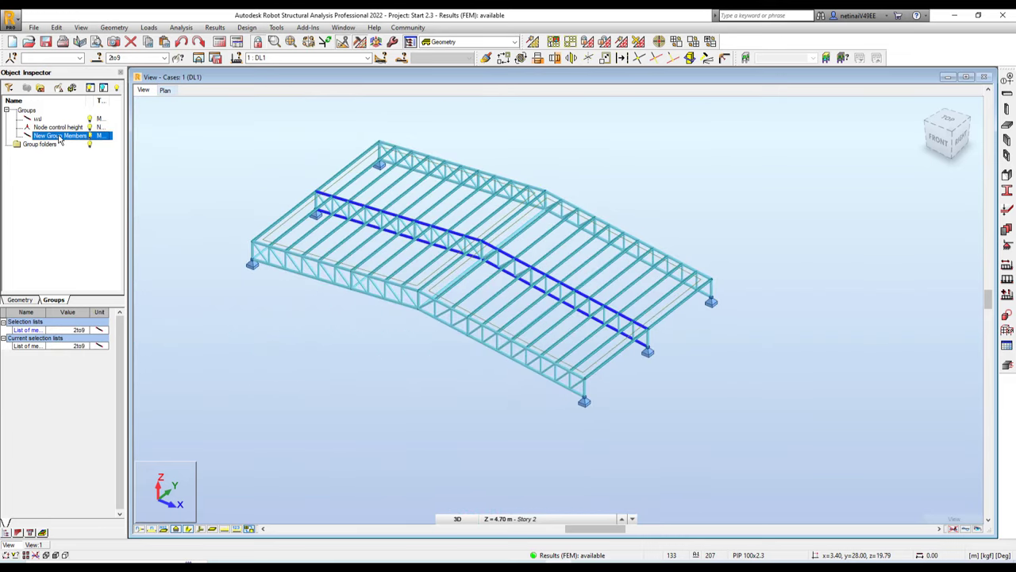
type("Upper &")
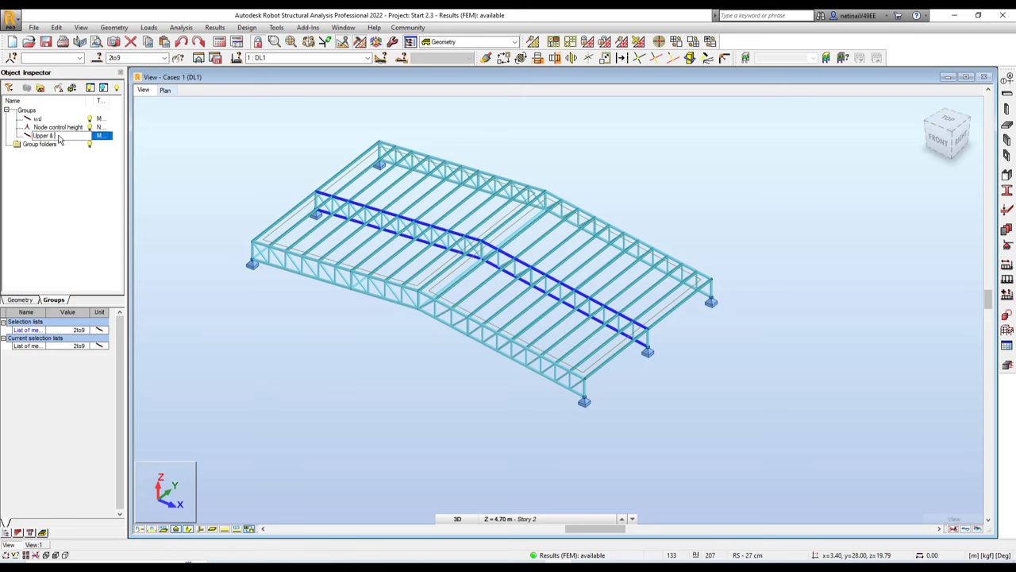
key("Return")
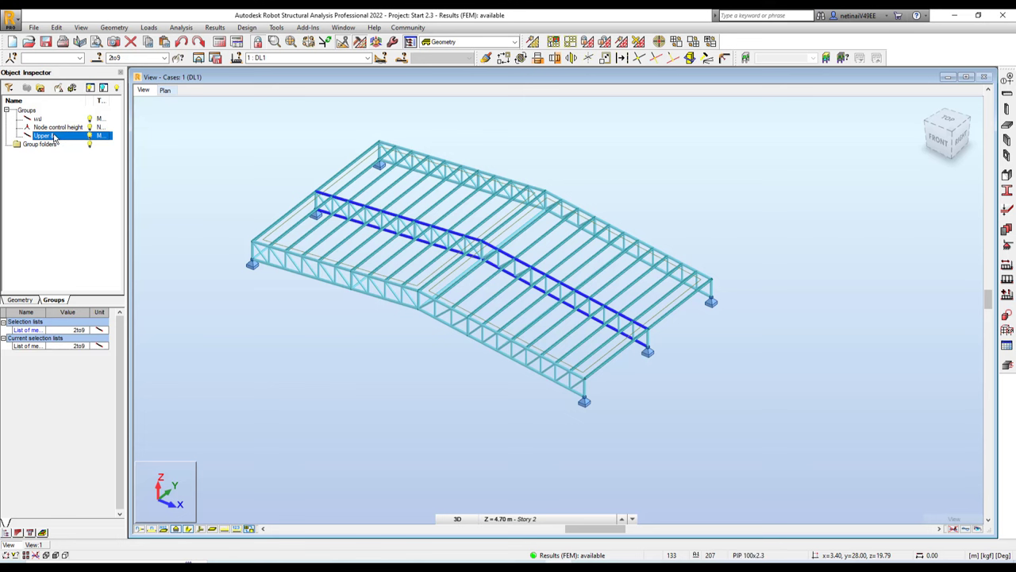
right_click(56, 139)
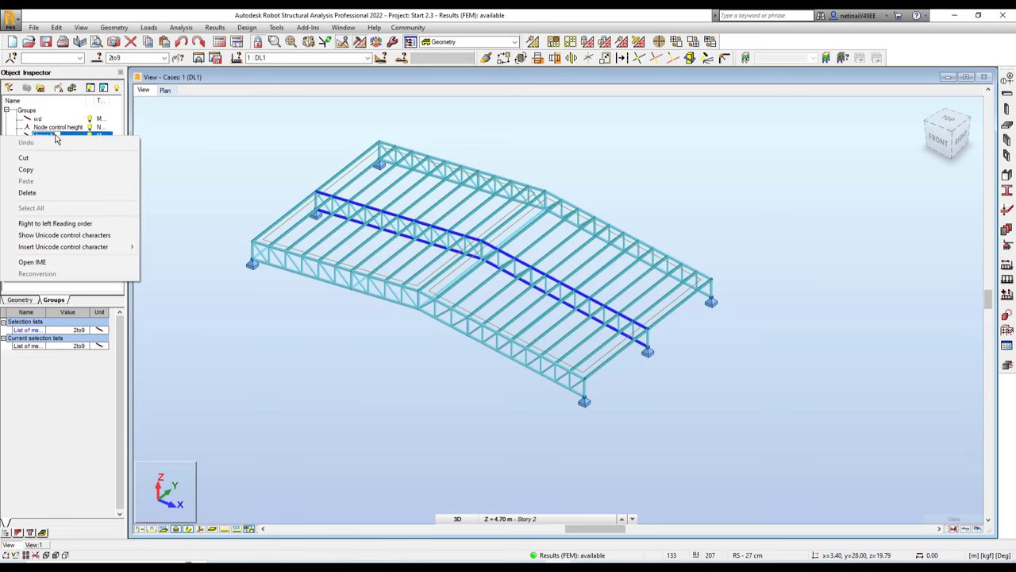
key("Escape")
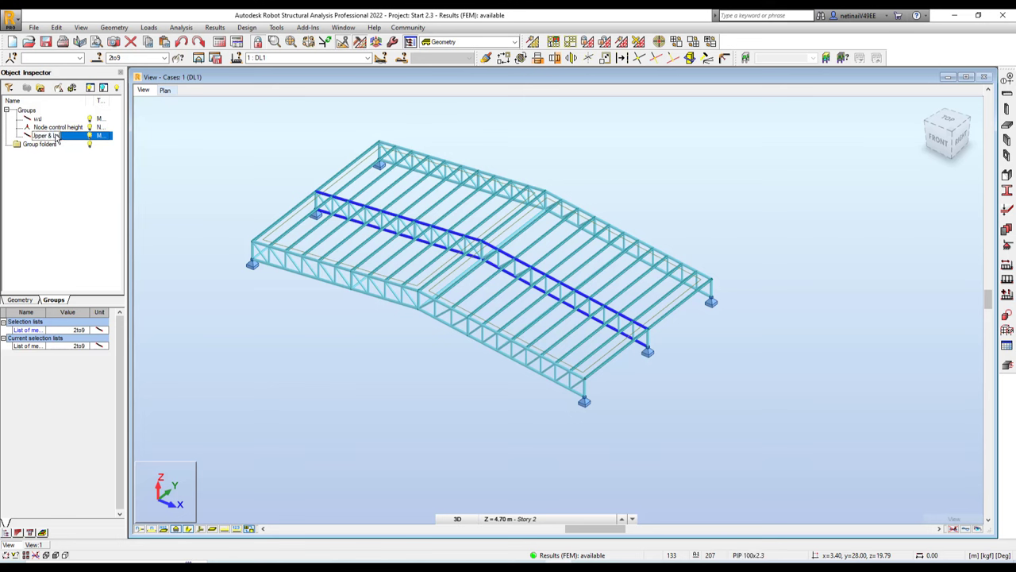
type("ower C")
key("Return")
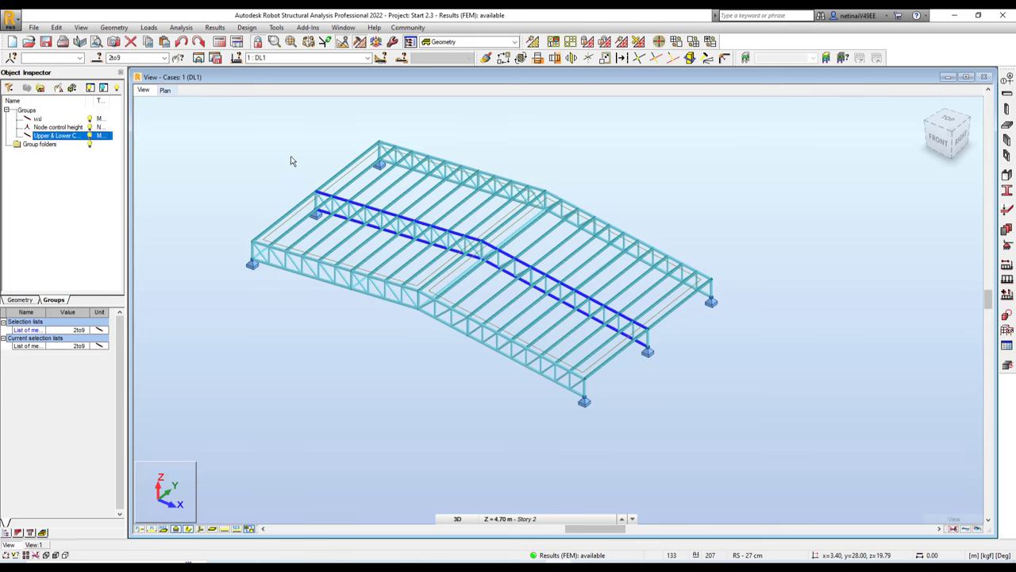
- Select truss posts 10 and 12
scroll(291, 161, "up", 3)
scroll(316, 201, "up", 3)
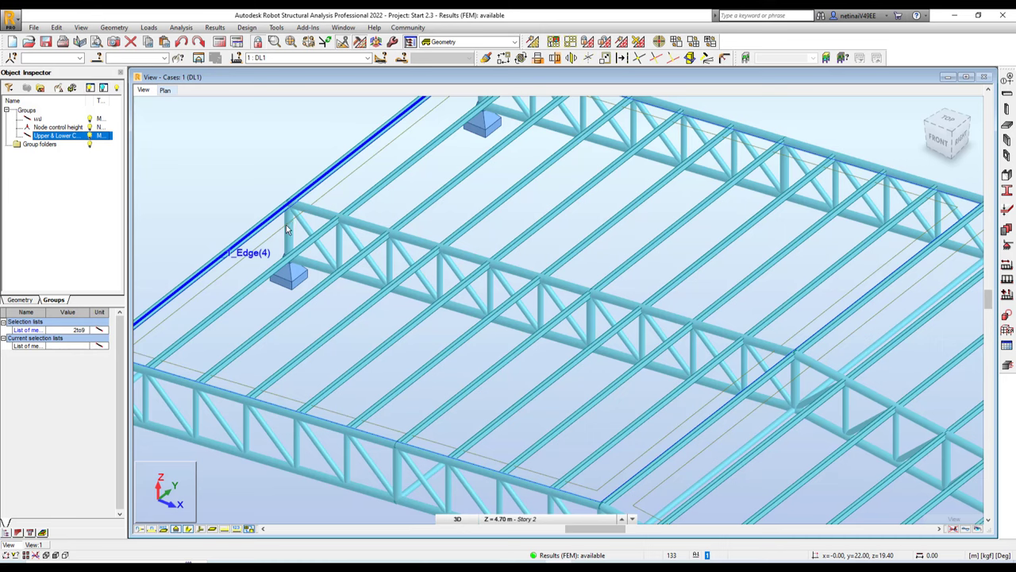
left_click(288, 227)
scroll(290, 224, "up", 1)
scroll(278, 199, "up", 1)
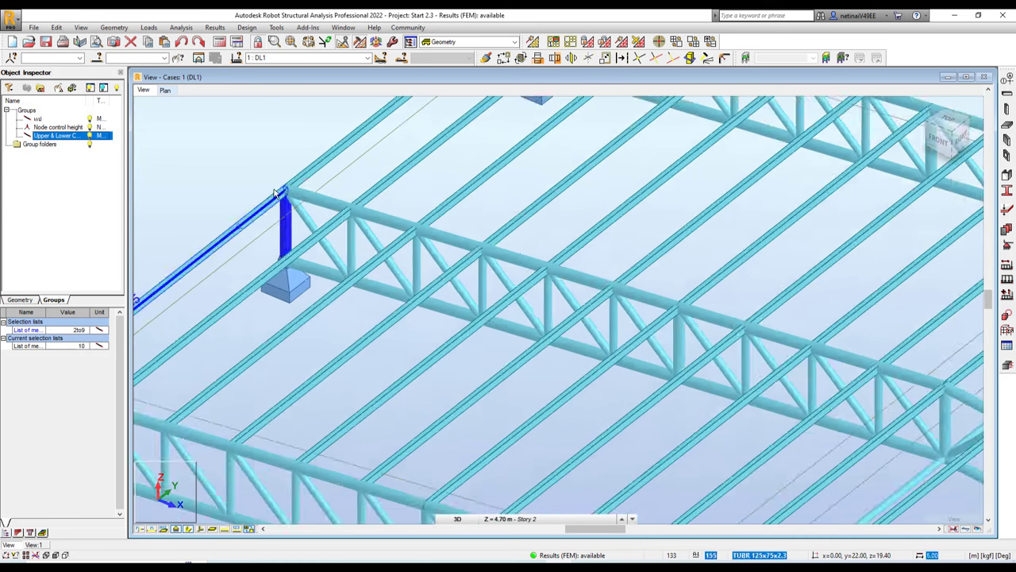
scroll(457, 273, "down", 5)
scroll(537, 258, "up", 5)
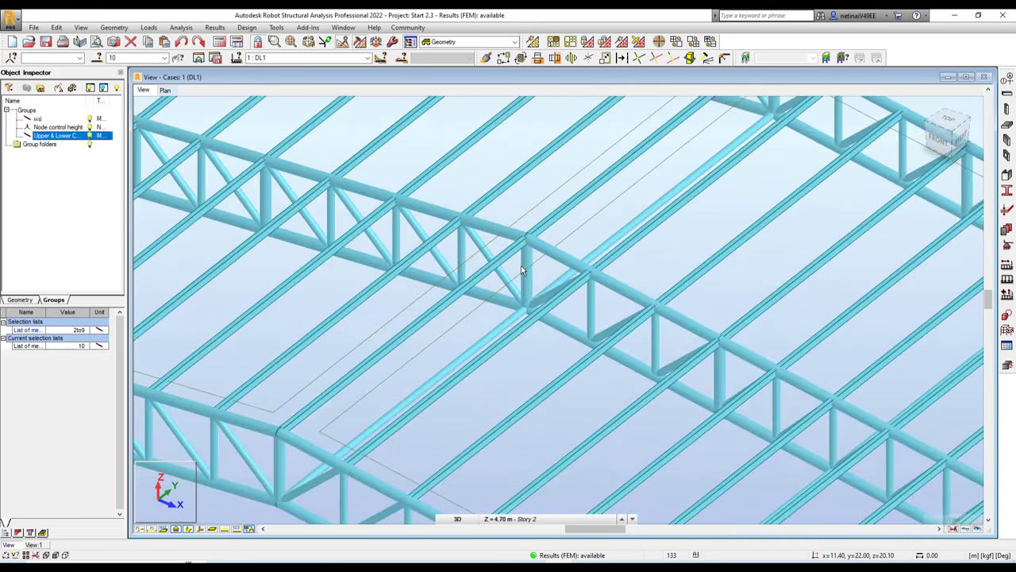
left_click(524, 268, "ctrl")
scroll(524, 266, "down", 5)
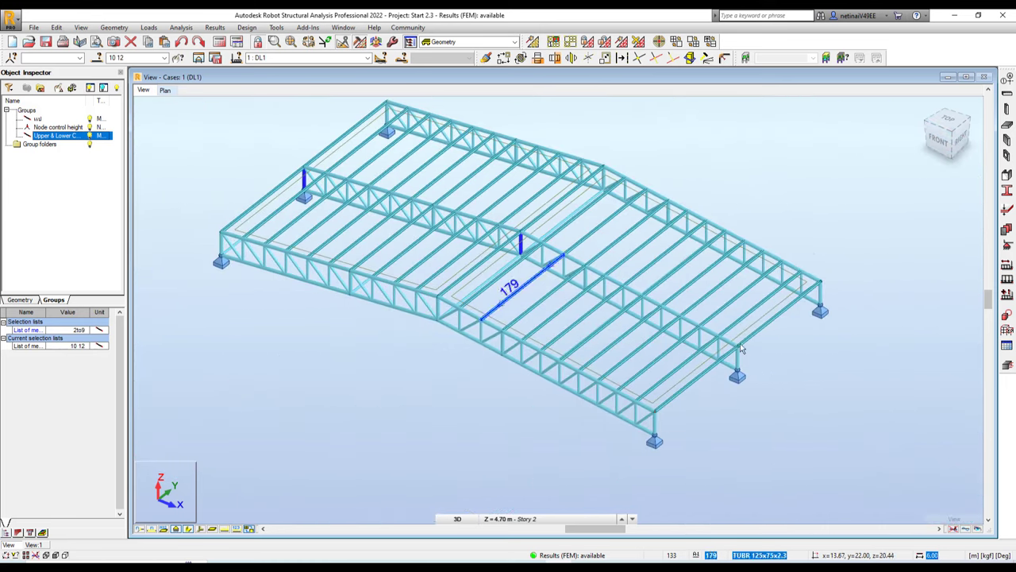
scroll(740, 348, "up", 3)
scroll(714, 347, "up", 2)
- Add column 14 and save the three columns as group 'Truss Column'
left_click(732, 353, "ctrl")
scroll(735, 355, "down", 3)
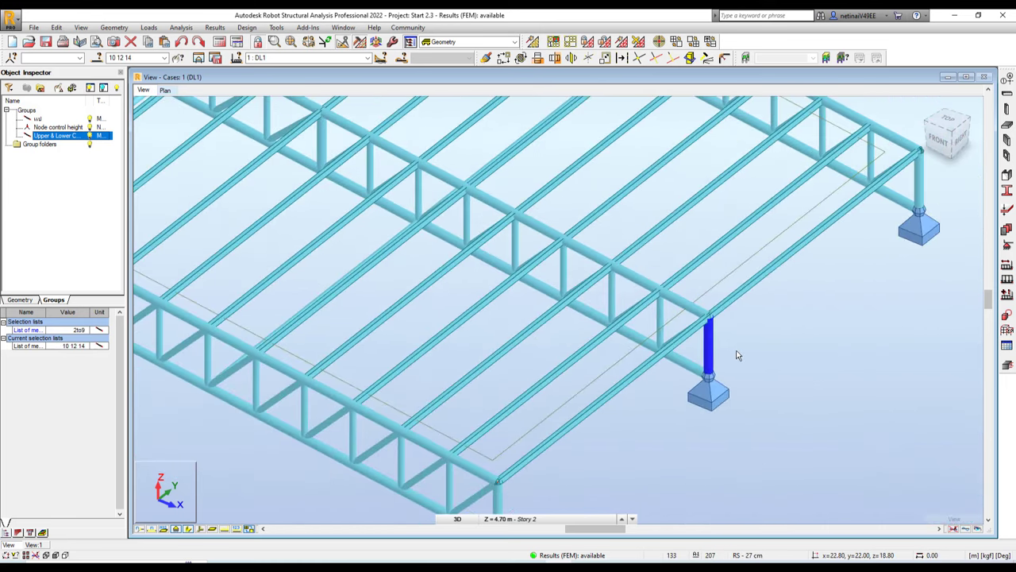
scroll(746, 365, "down", 2)
middle_click_drag(768, 409, 778, 406, "shift")
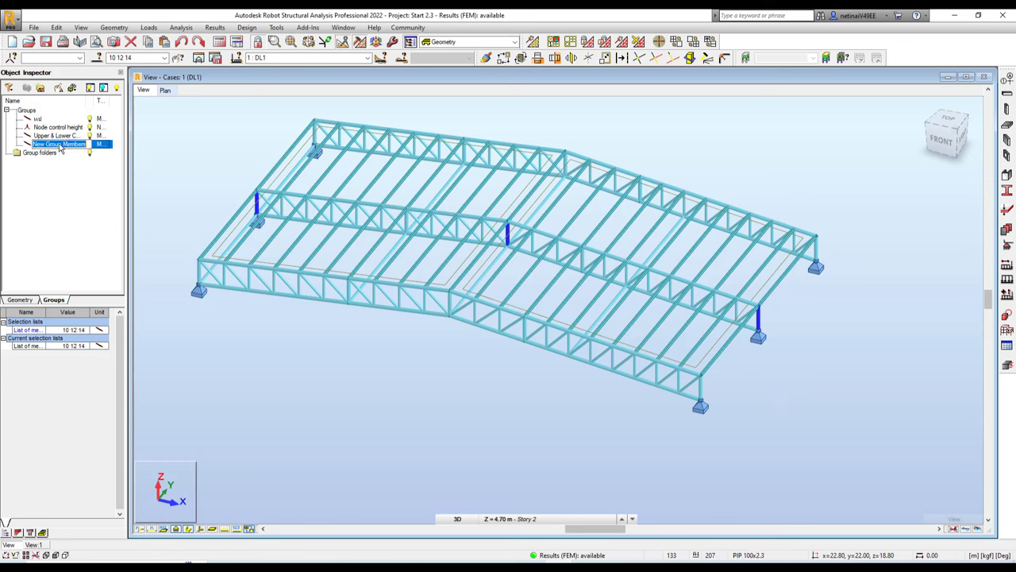
type("Truss Column")
key("Return")
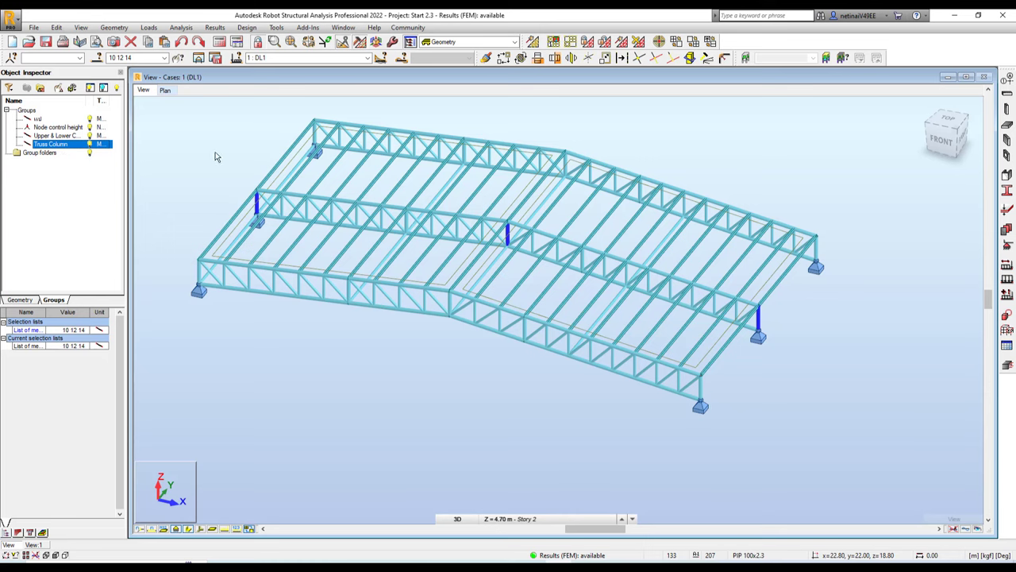
- Select the inner truss web and diagonal members from 15 through 28
scroll(266, 183, "up", 5)
scroll(273, 220, "down", 4)
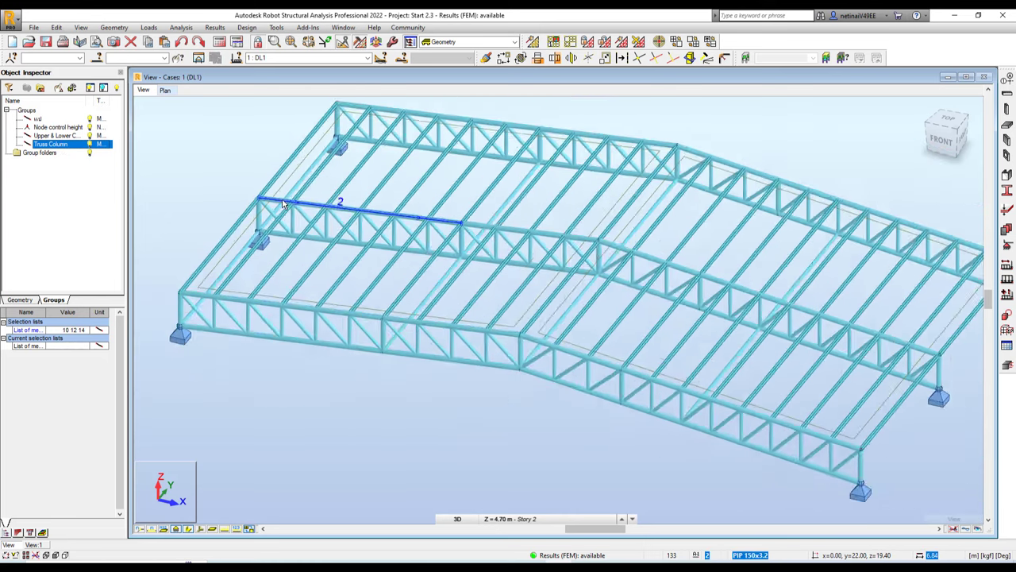
scroll(270, 221, "up", 4)
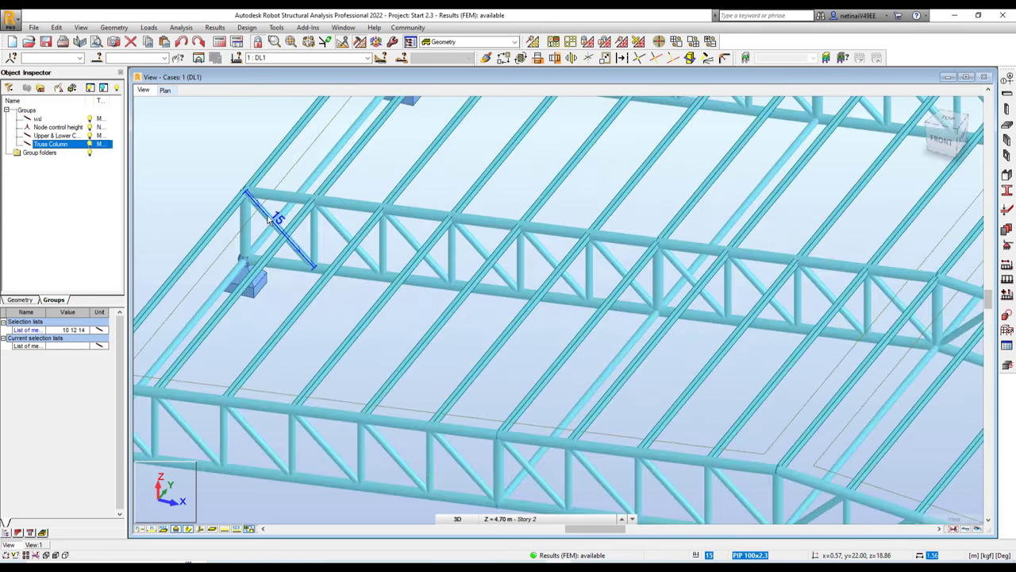
left_click(311, 229)
left_click(343, 229, "ctrl")
left_click(342, 231, "ctrl")
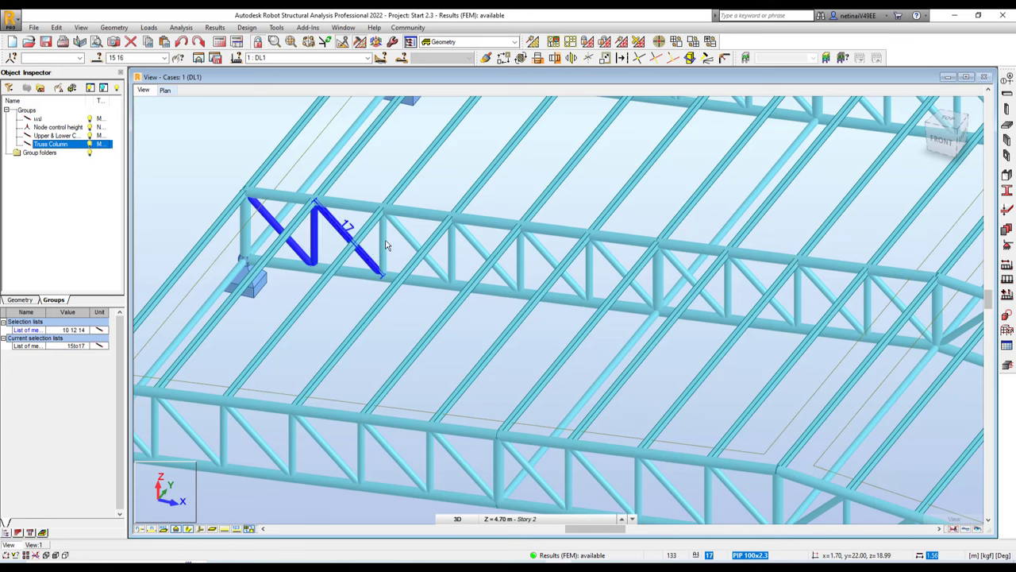
left_click(385, 238, "ctrl")
left_click(450, 252, "ctrl")
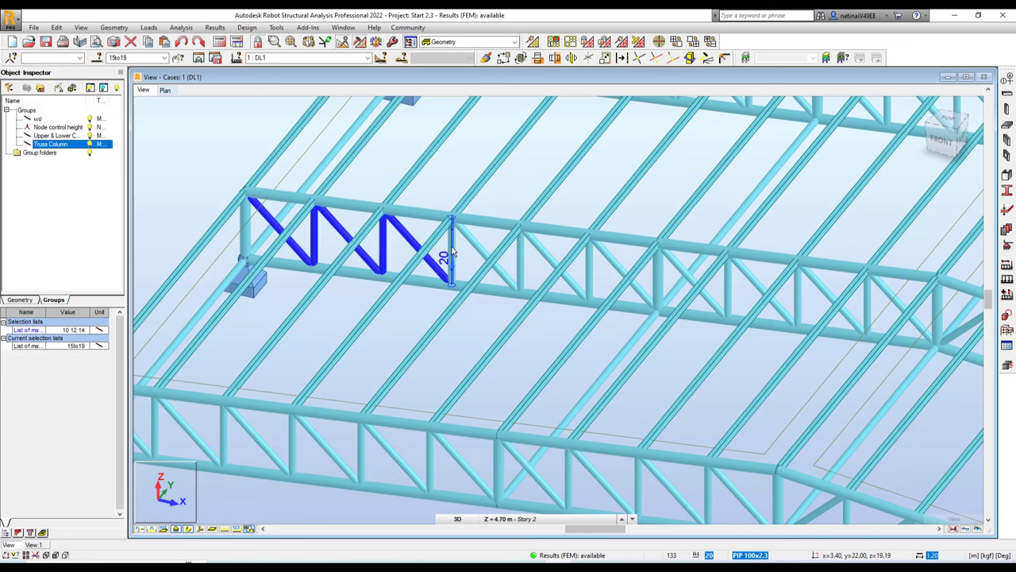
left_click(452, 251, "ctrl")
left_click(491, 256, "ctrl")
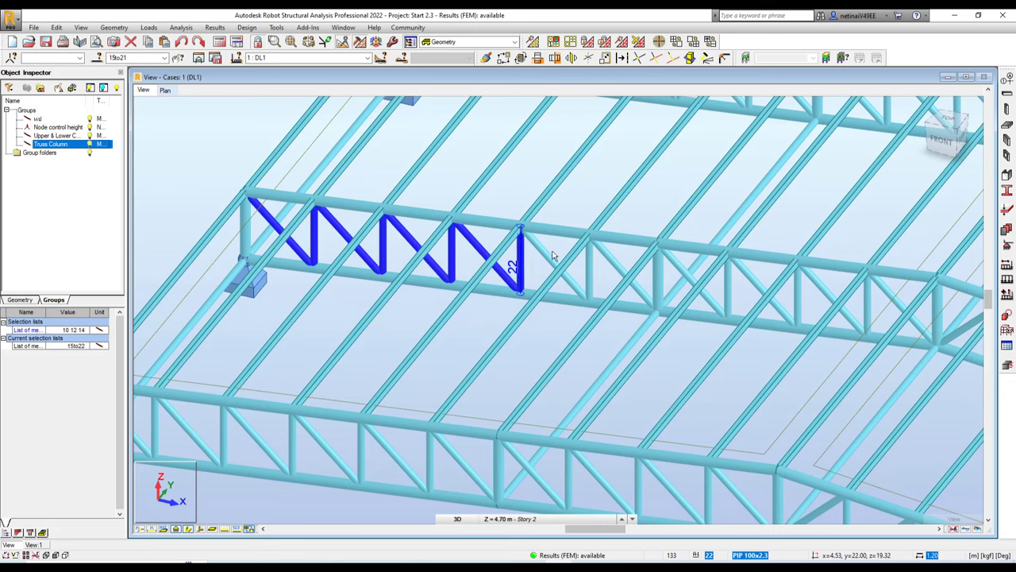
left_click(553, 255, "ctrl")
left_click(573, 260, "ctrl")
left_click(591, 268, "ctrl")
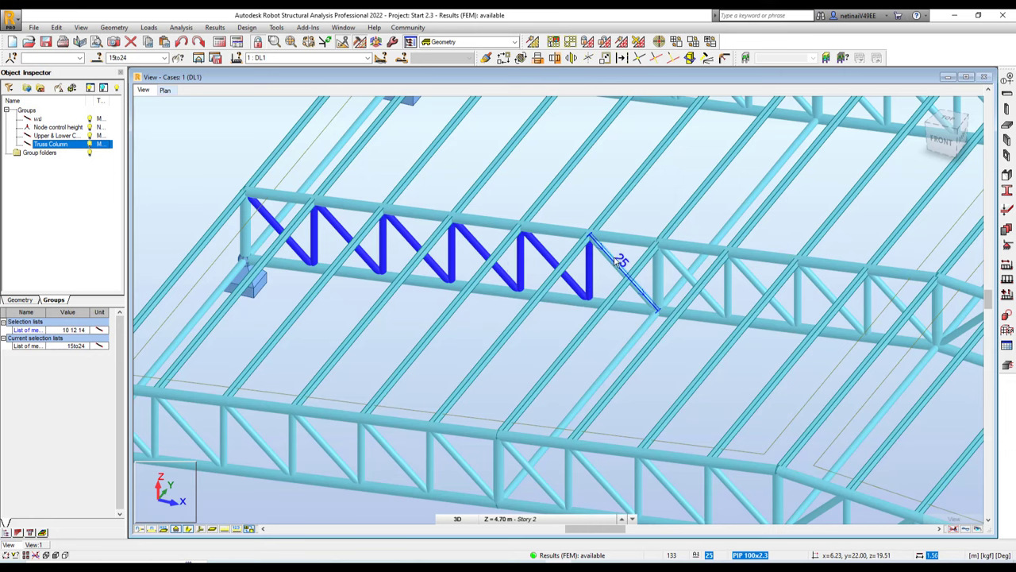
left_click(617, 259, "ctrl")
left_click(655, 270, "ctrl")
mouse_move(743, 338)
middle_mouse_down()
mouse_move(645, 338)
mouse_move(661, 329)
mouse_move(642, 329)
middle_mouse_up()
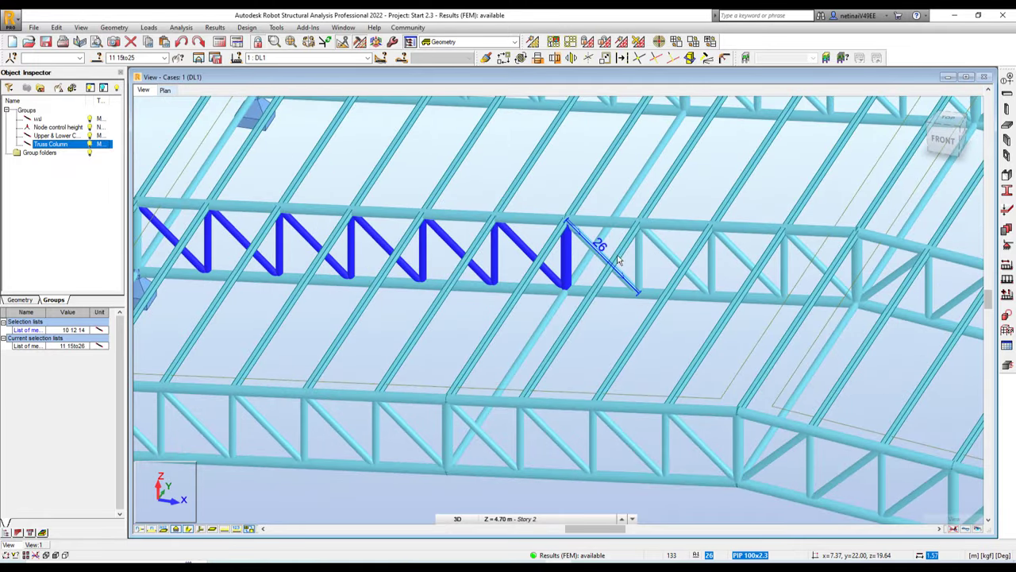
left_click(668, 254, "ctrl")
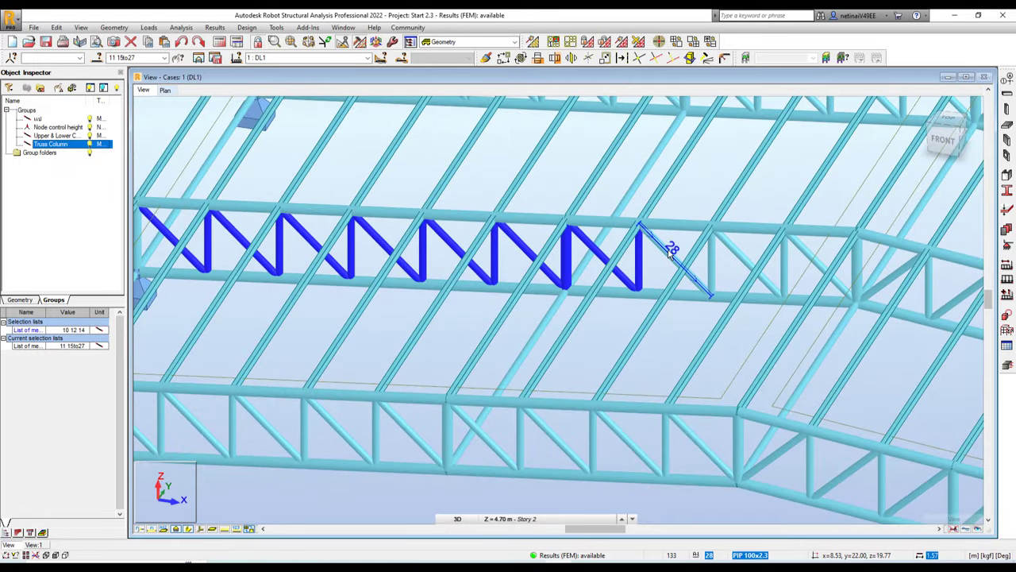
left_click(669, 251, "ctrl")
- Add inner truss members 29 through 37 to the selection
scroll(669, 248, "down", 1)
scroll(669, 248, "down", 1)
mouse_move(669, 247)
middle_mouse_down("shift")
mouse_move(659, 315)
mouse_move(603, 312)
middle_mouse_up("shift")
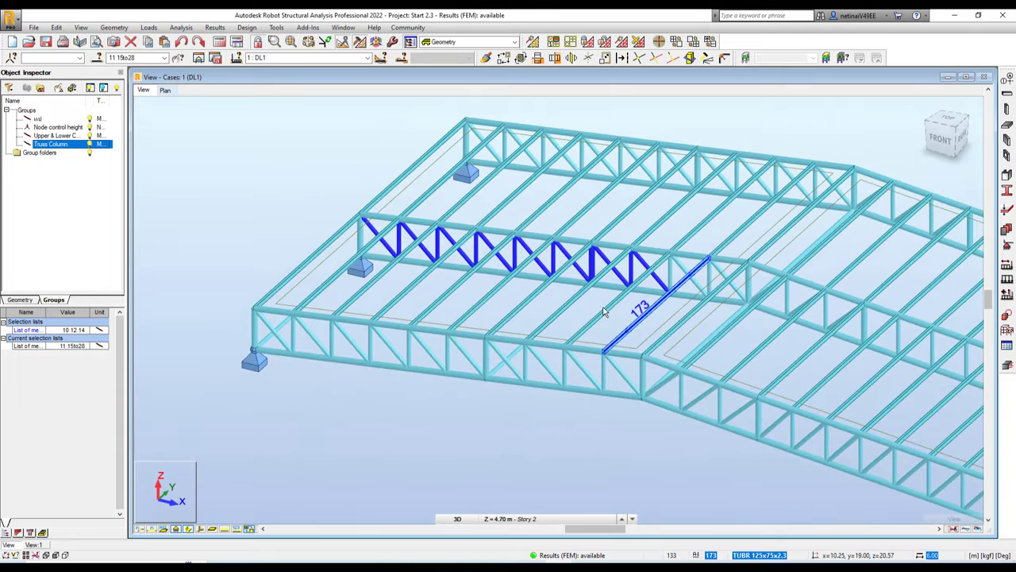
scroll(611, 310, "up", 3)
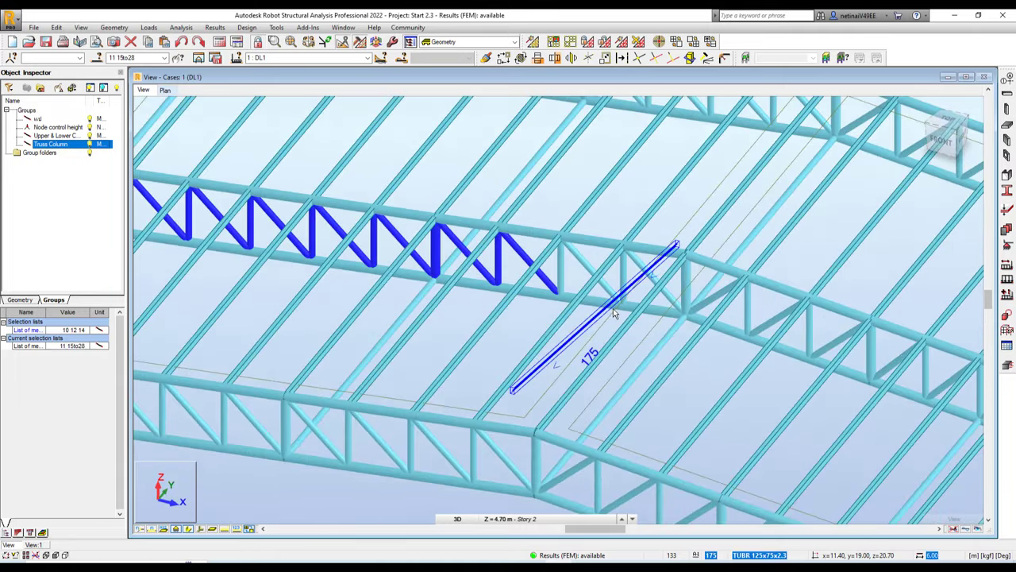
left_click(584, 262, "ctrl")
left_click(601, 266, "ctrl")
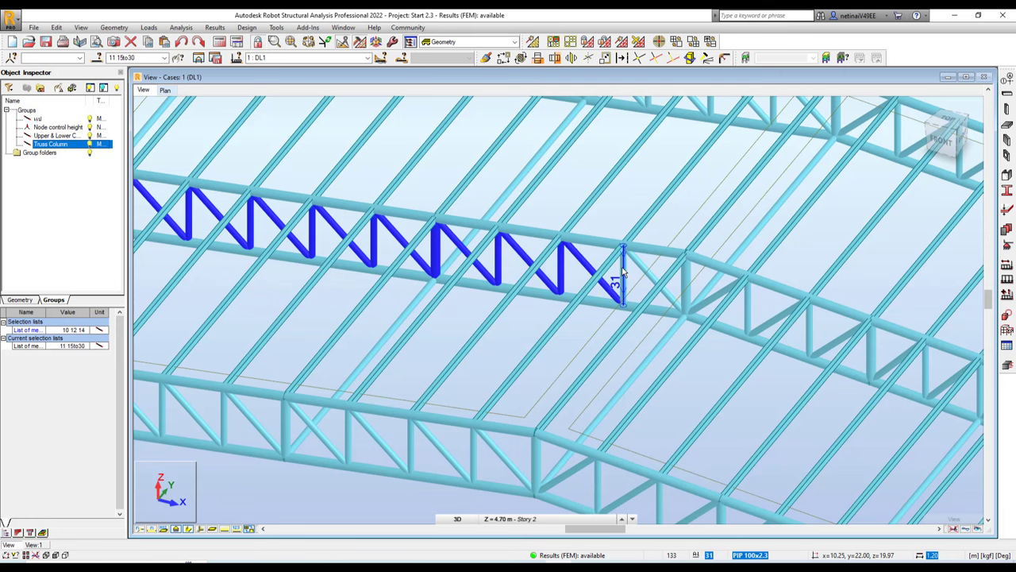
left_click(623, 270, "ctrl")
left_click(653, 275, "ctrl")
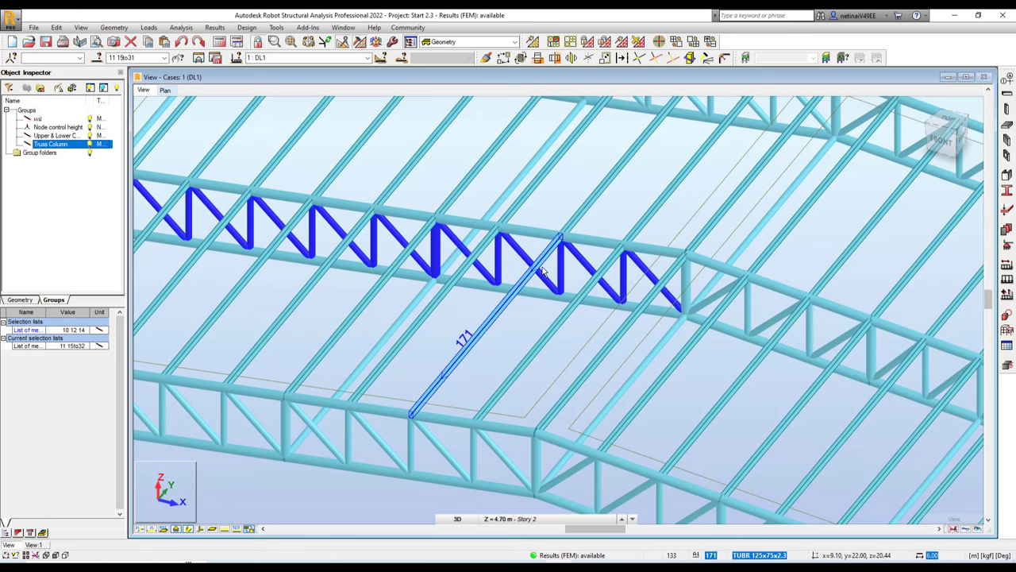
scroll(544, 272, "down", 5)
mouse_move(656, 342)
middle_mouse_down("shift")
mouse_move(680, 262)
mouse_move(511, 238)
middle_mouse_up("shift")
scroll(522, 328, "up", 5)
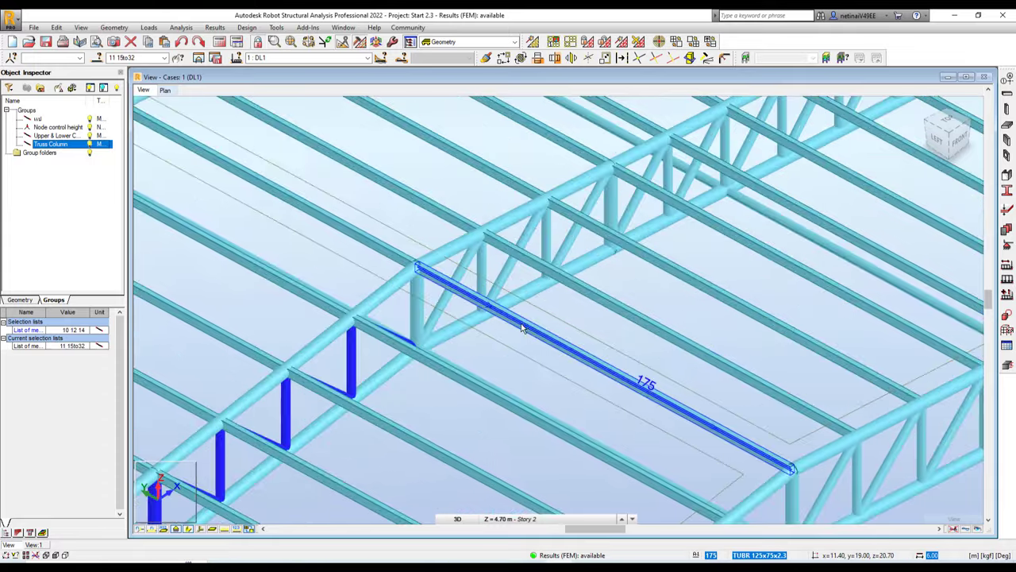
middle_click_drag(522, 328, 477, 309, "shift")
scroll(461, 298, "up", 3)
left_click(454, 296, "ctrl")
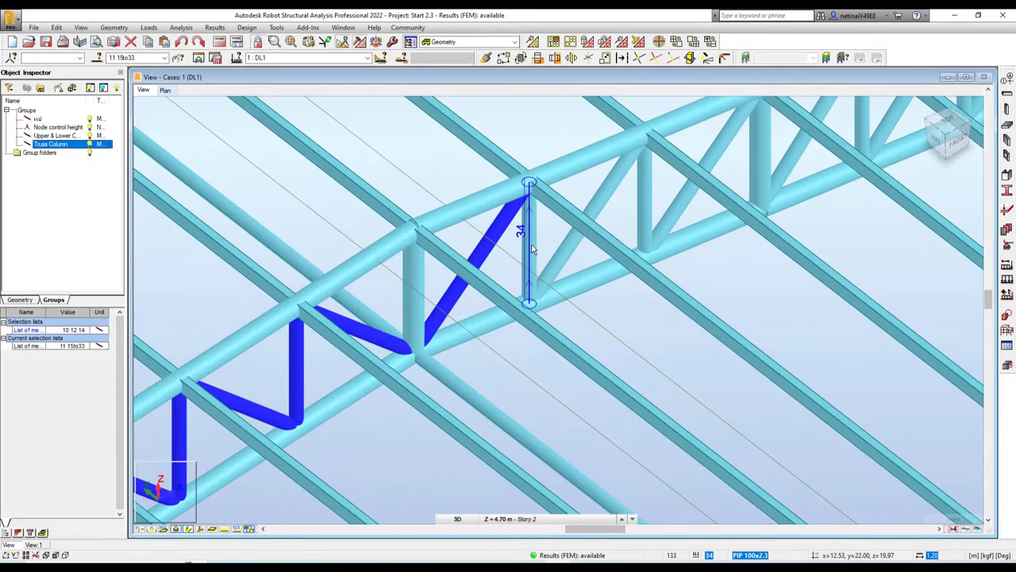
left_click(532, 250, "ctrl")
left_click(566, 253, "ctrl")
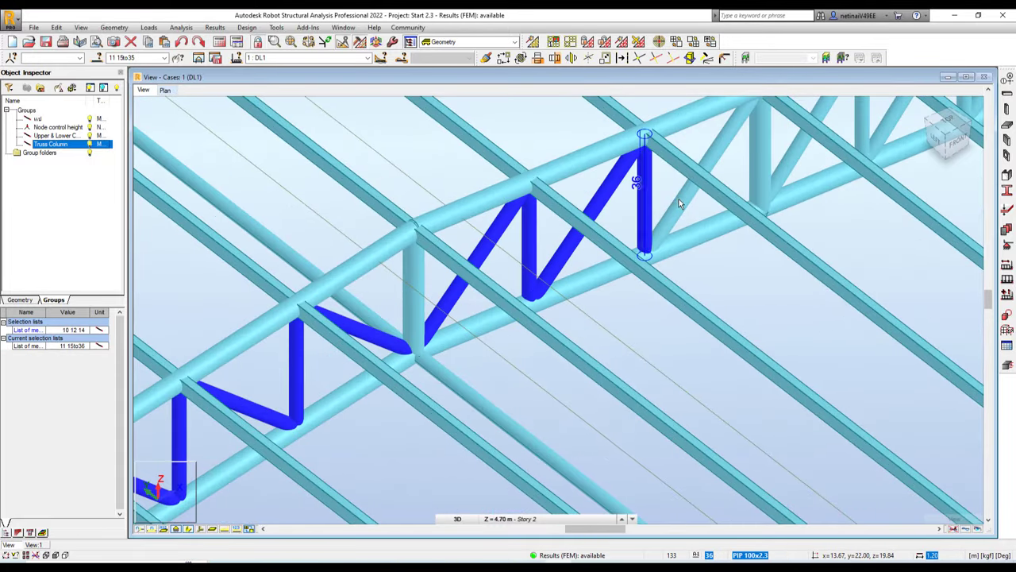
left_click(702, 189, "ctrl")
- Add member 13 and members 38 through 52 to the selection
middle_click_drag(814, 205, 481, 349)
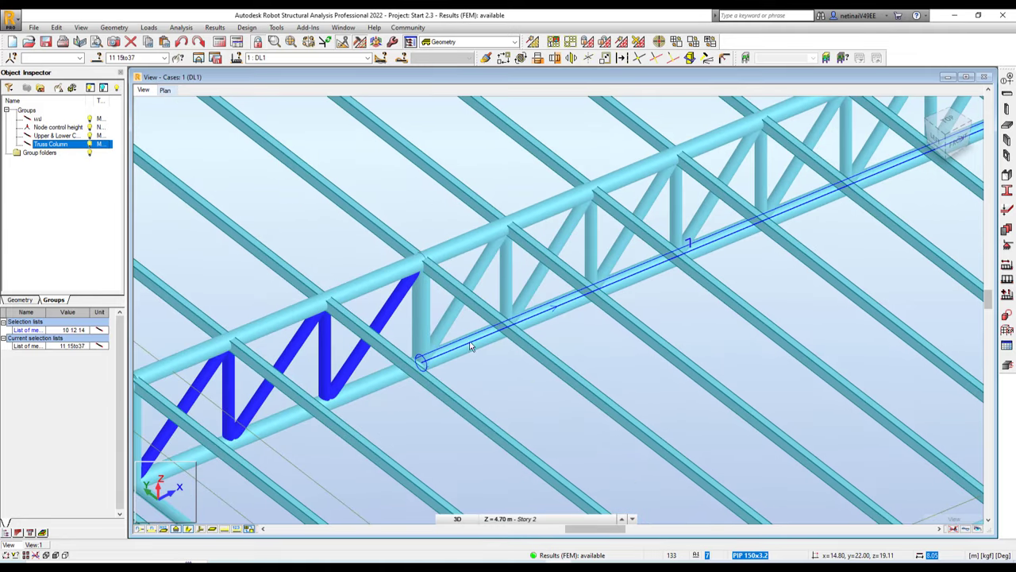
left_click(422, 316, "ctrl")
left_click(501, 273, "ctrl")
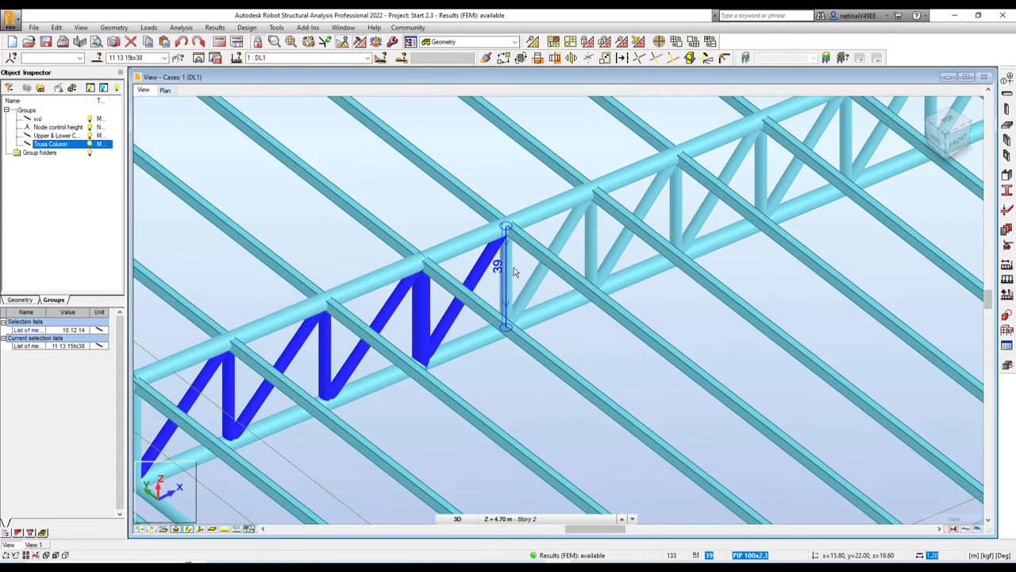
left_click(507, 273, "ctrl")
left_click(593, 246, "ctrl")
left_click(593, 247, "ctrl")
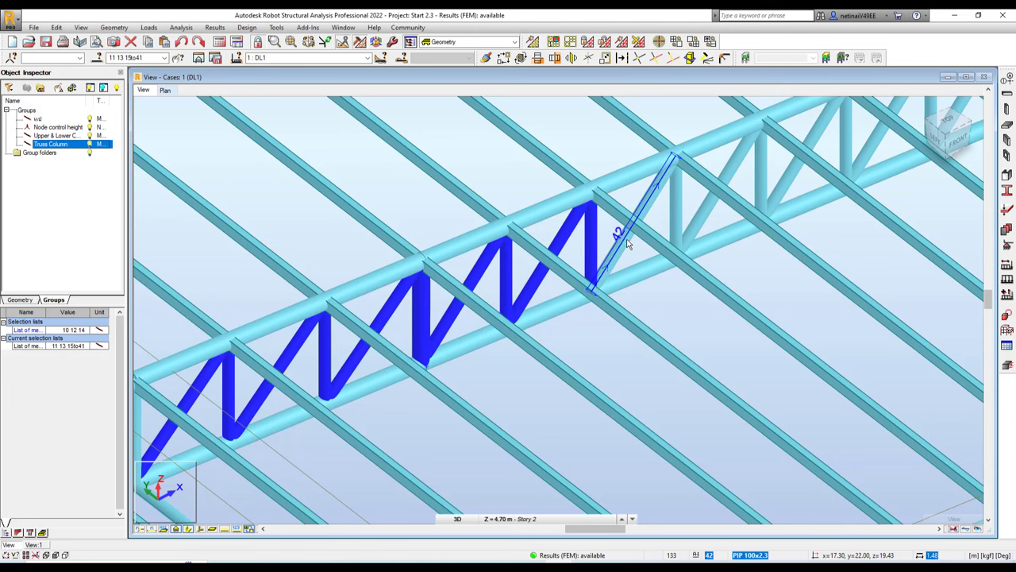
left_click(632, 242, "ctrl")
left_click(691, 209, "ctrl")
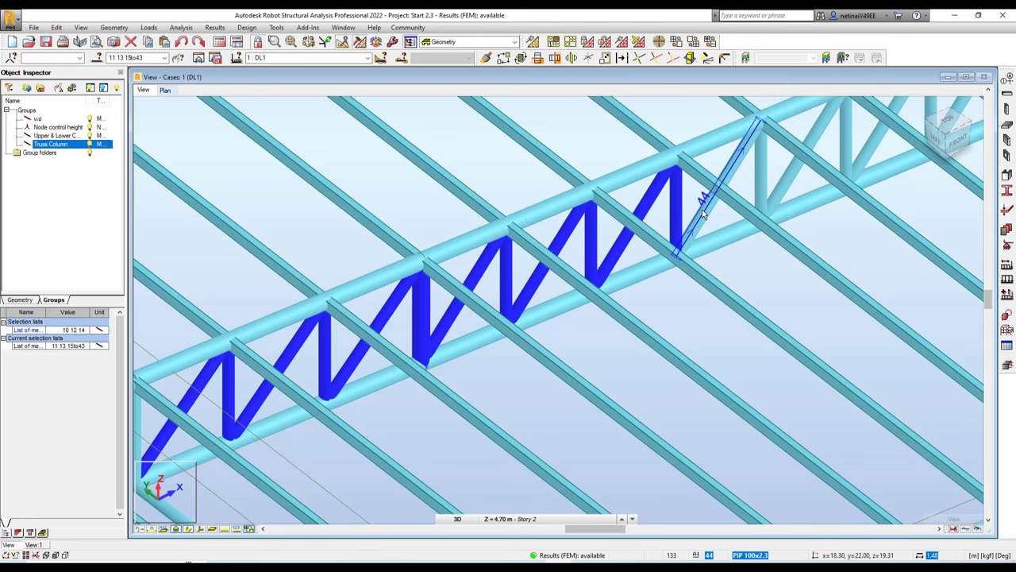
left_click(733, 264, "ctrl")
scroll(738, 268, "down", 2)
scroll(494, 296, "up", 2)
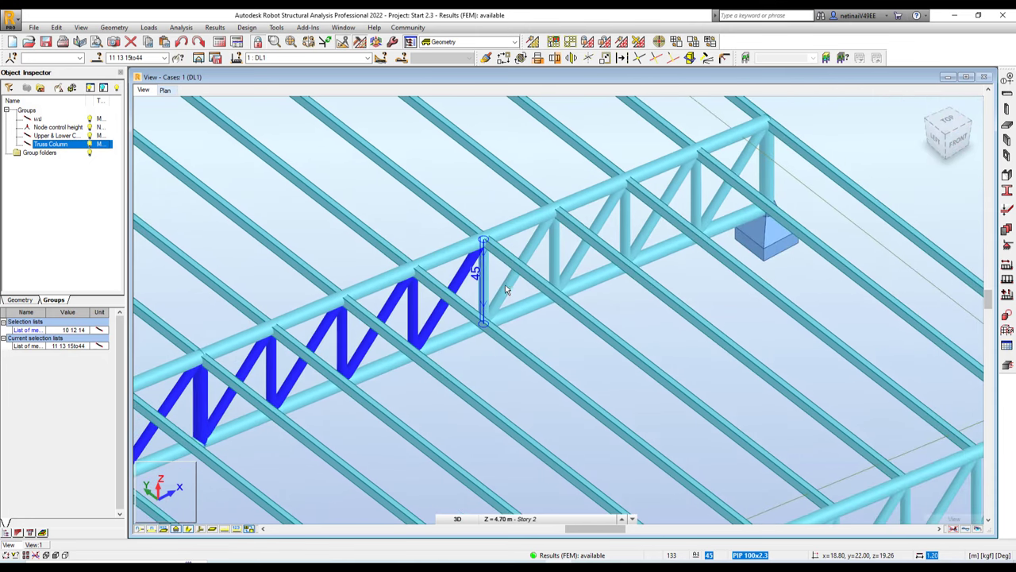
left_click(507, 287, "ctrl")
left_click(508, 286, "ctrl")
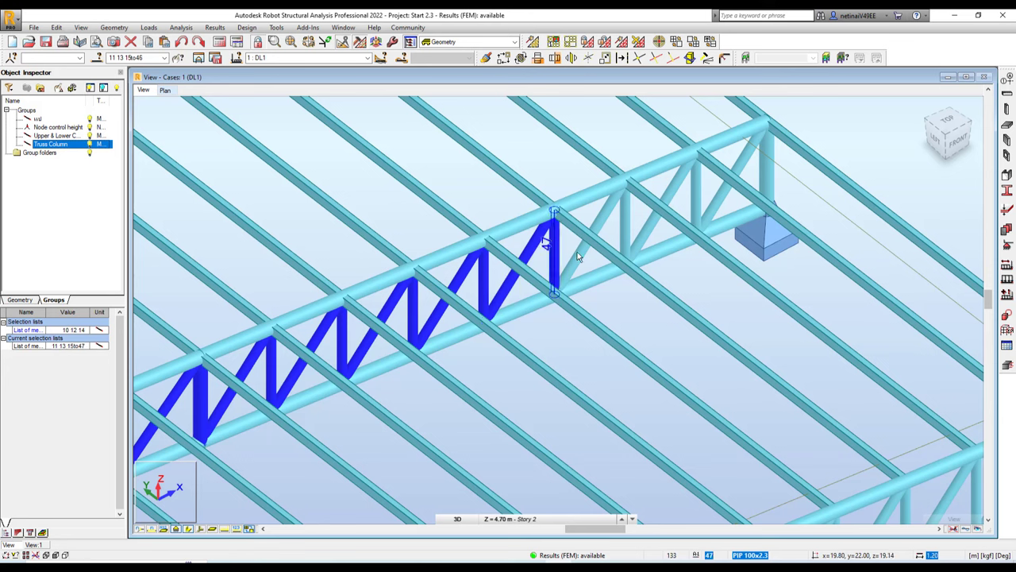
left_click(577, 251, "ctrl")
left_click(606, 238, "ctrl")
left_click(648, 232, "ctrl")
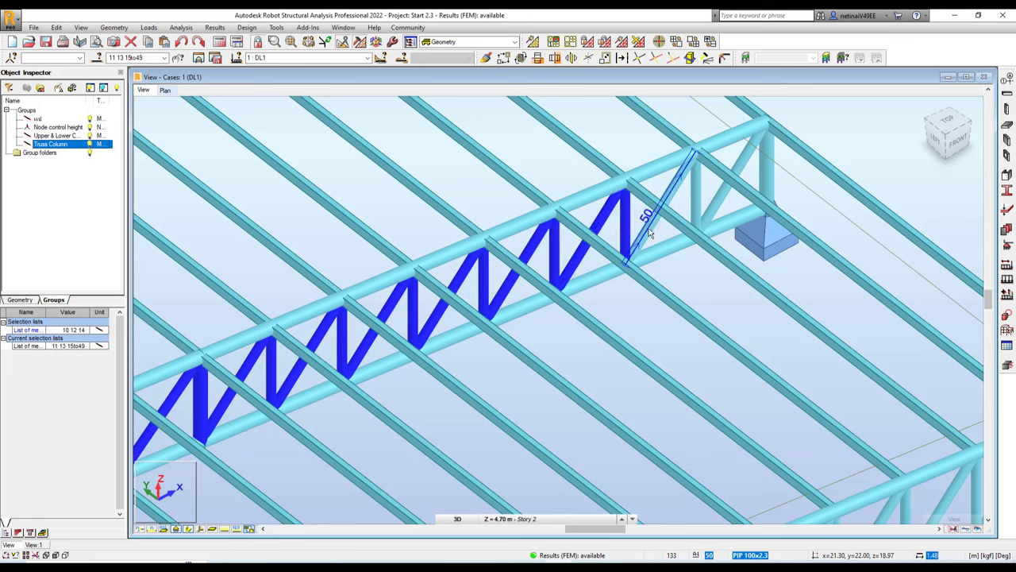
left_click(671, 211, "ctrl")
left_click(698, 195, "ctrl")
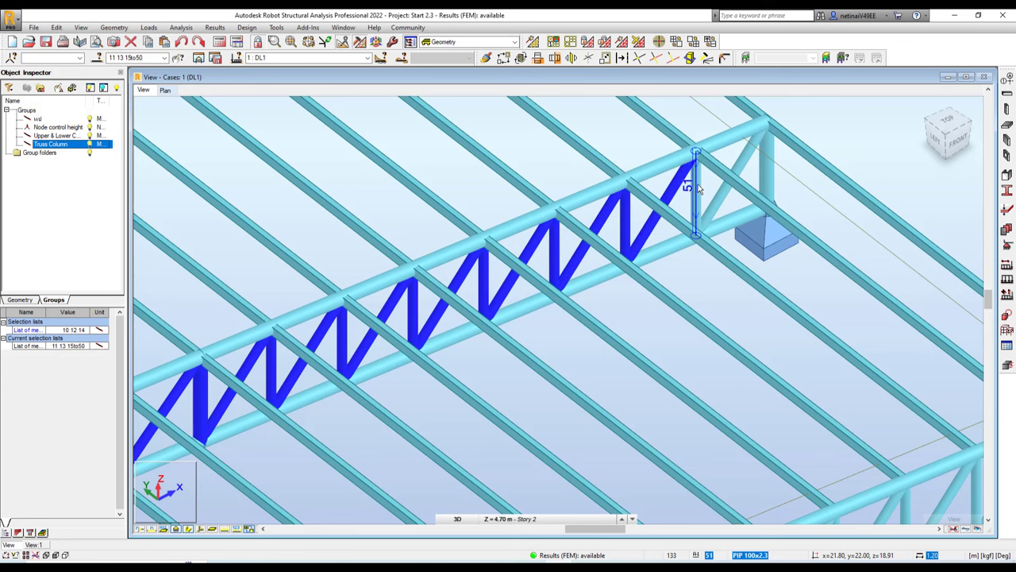
left_click(732, 161, "ctrl")
scroll(430, 377, "down", 3)
scroll(430, 377, "down", 2)
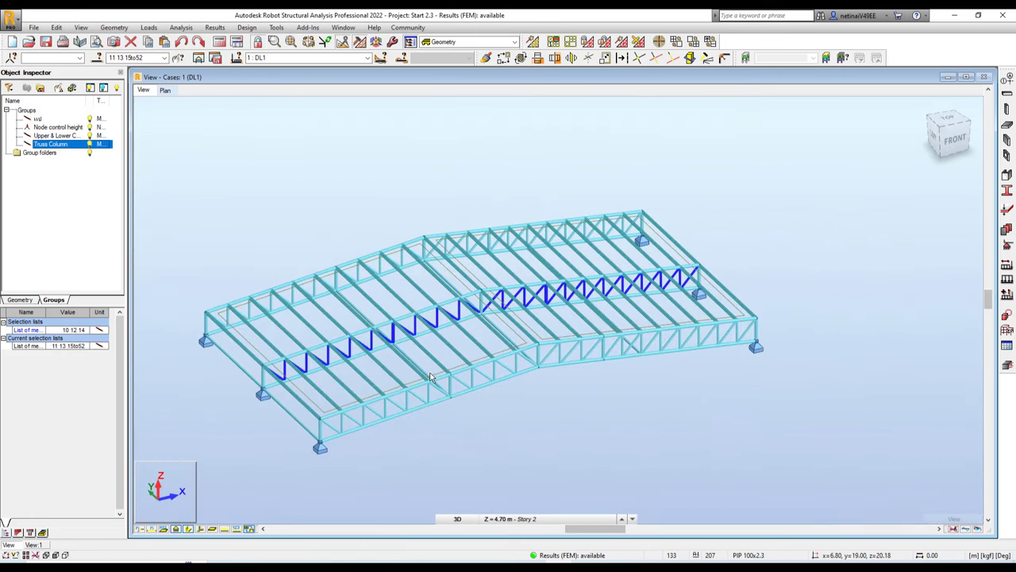
- Create a new group named 'Web & Diagonal' from the selected members and clear the selection
left_click(40, 89)
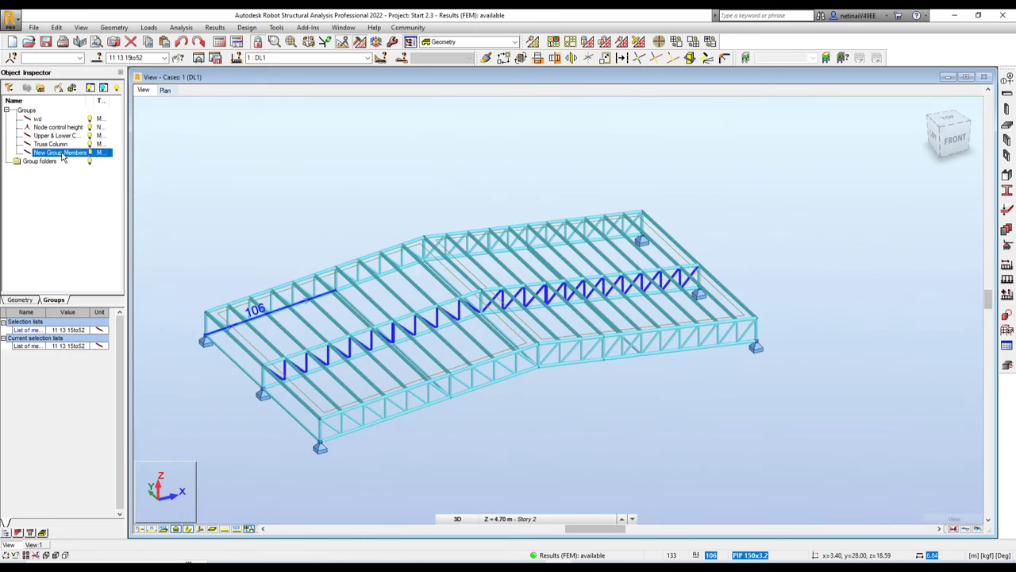
type("Web & Diagonal")
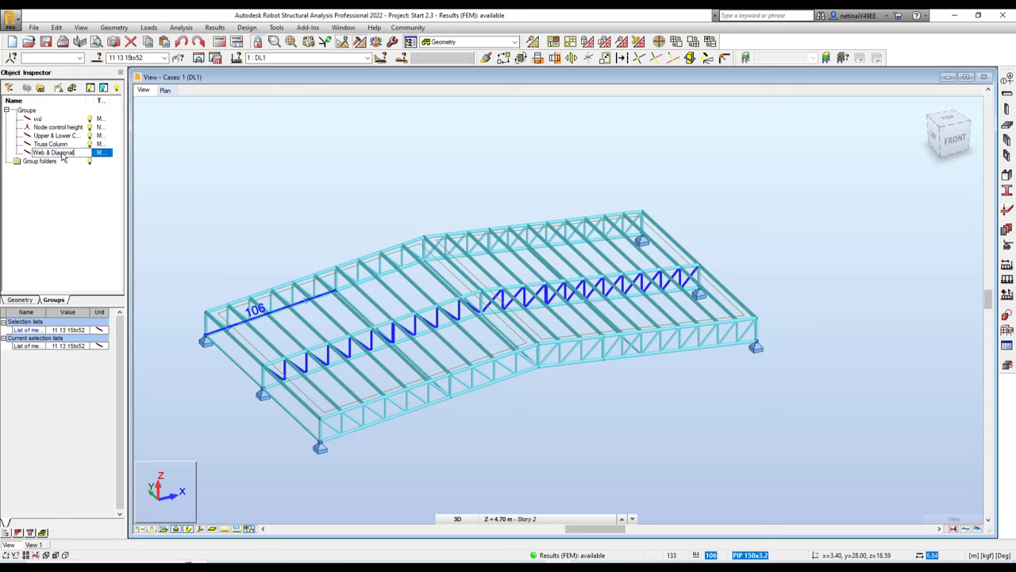
key("Return")
left_click(212, 169)
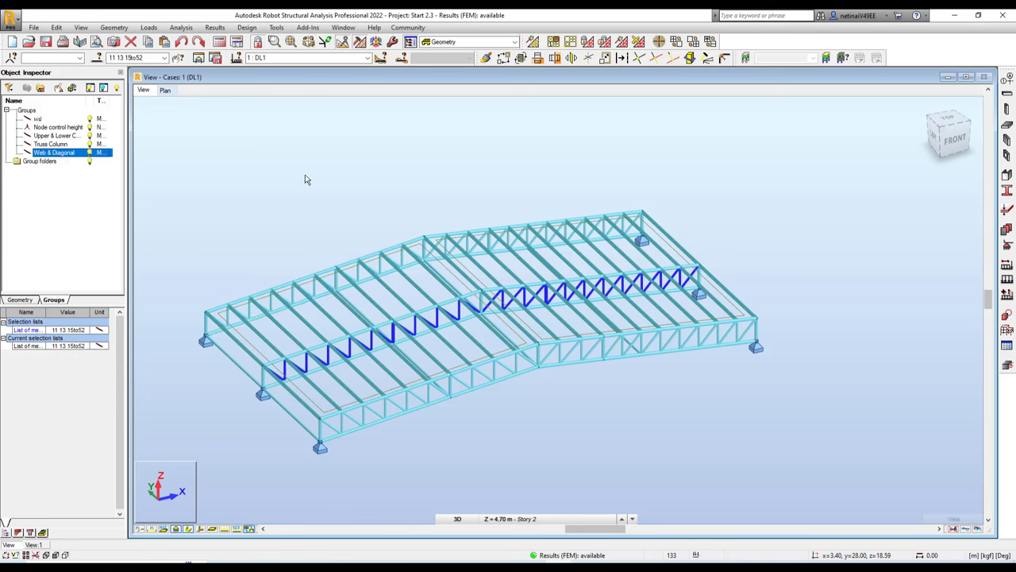
- Enable Mark with colors and Groups – legend by colors in the Display settings, and apply it
right_click(373, 165)
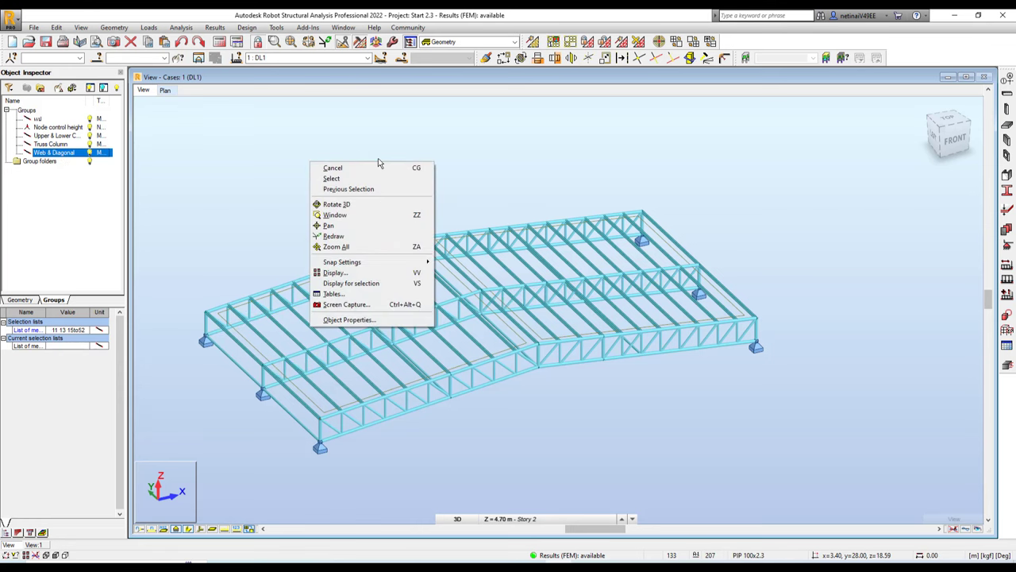
left_click(335, 272)
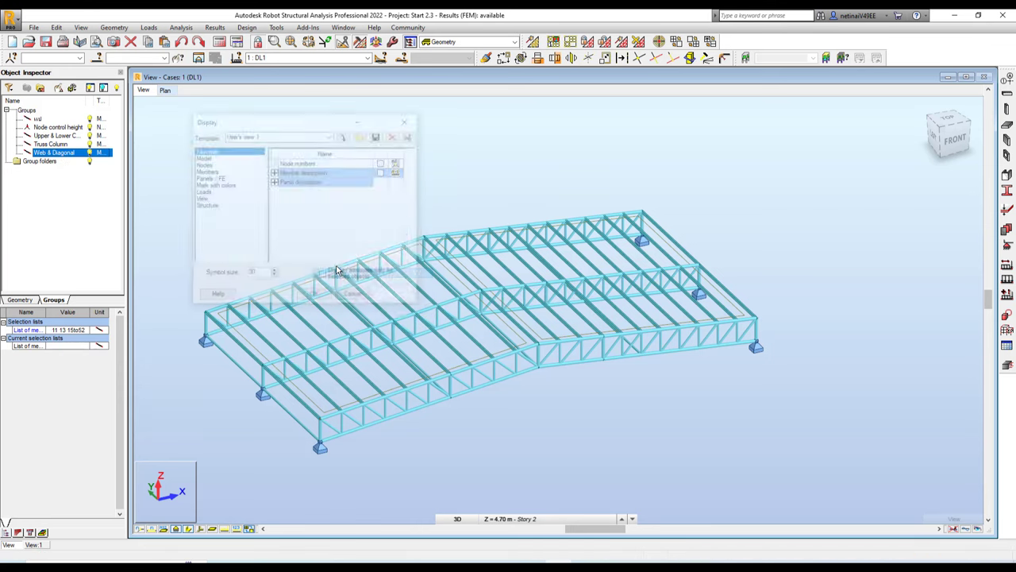
left_click(225, 185)
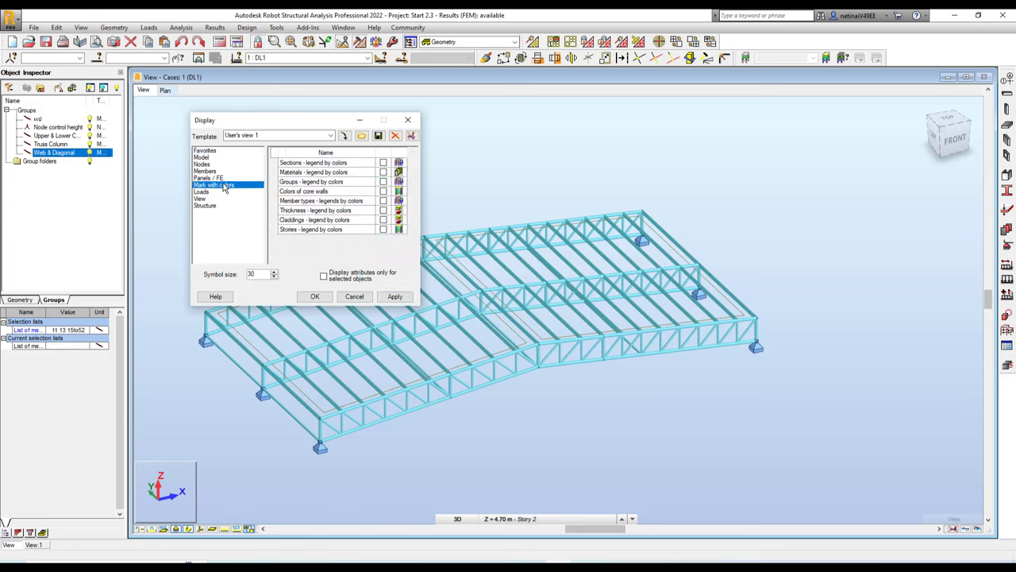
left_click(384, 182)
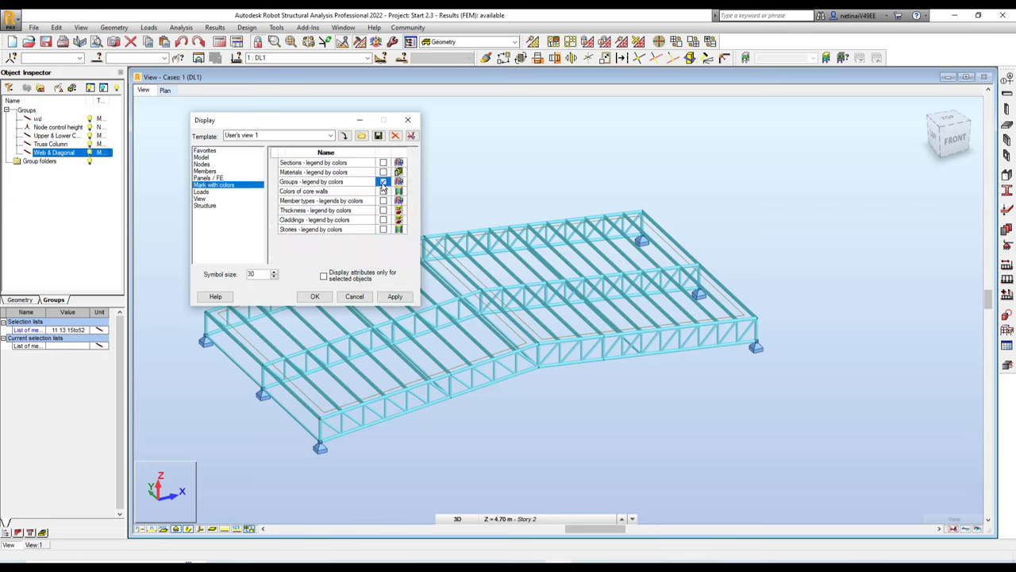
left_click(395, 296)
key("Return")
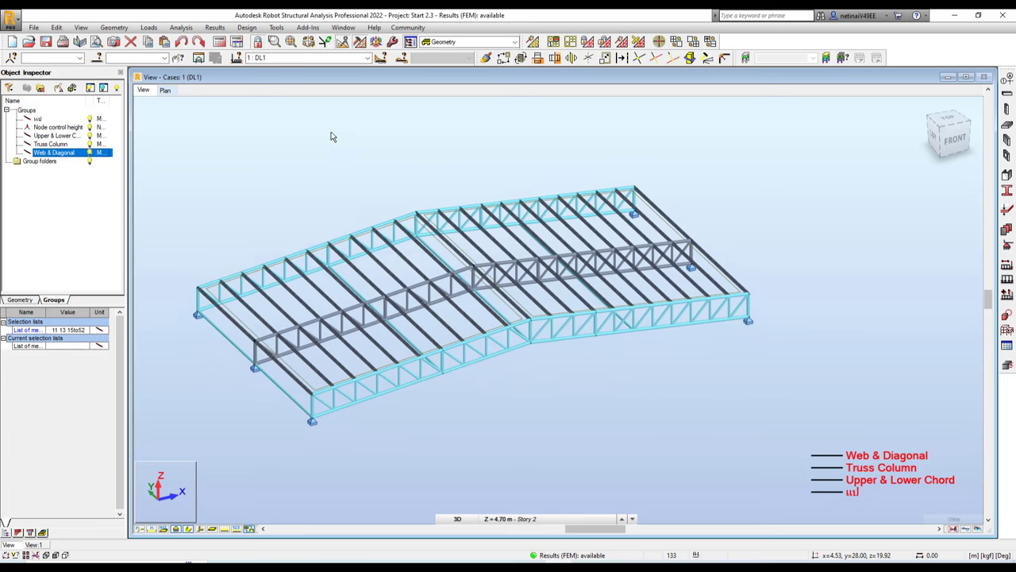
- List the members by group and colour the Truss Column group blue
left_click(96, 57)
left_click_drag(349, 130, 238, 126)
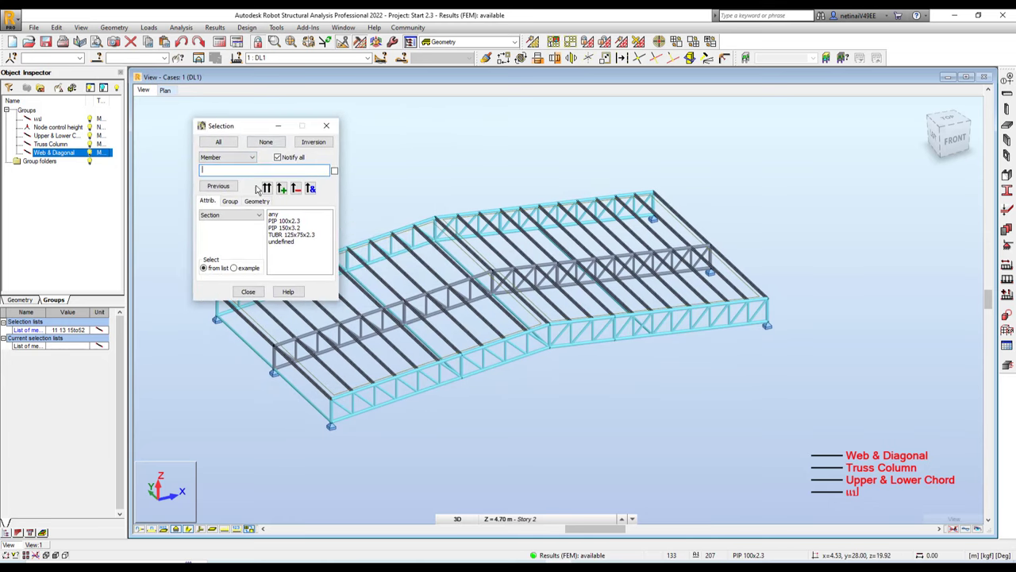
left_click(231, 202)
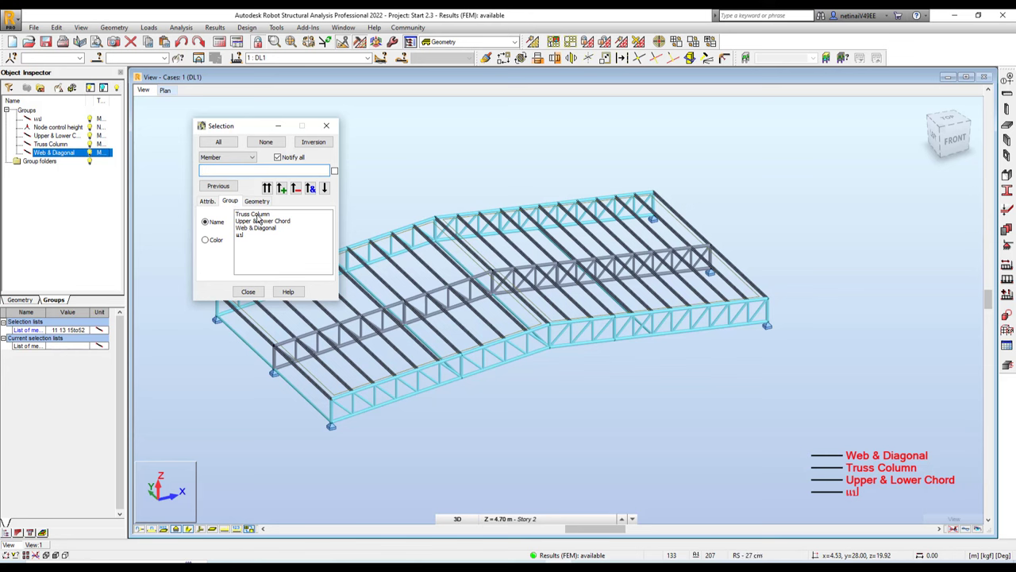
double_click(252, 216)
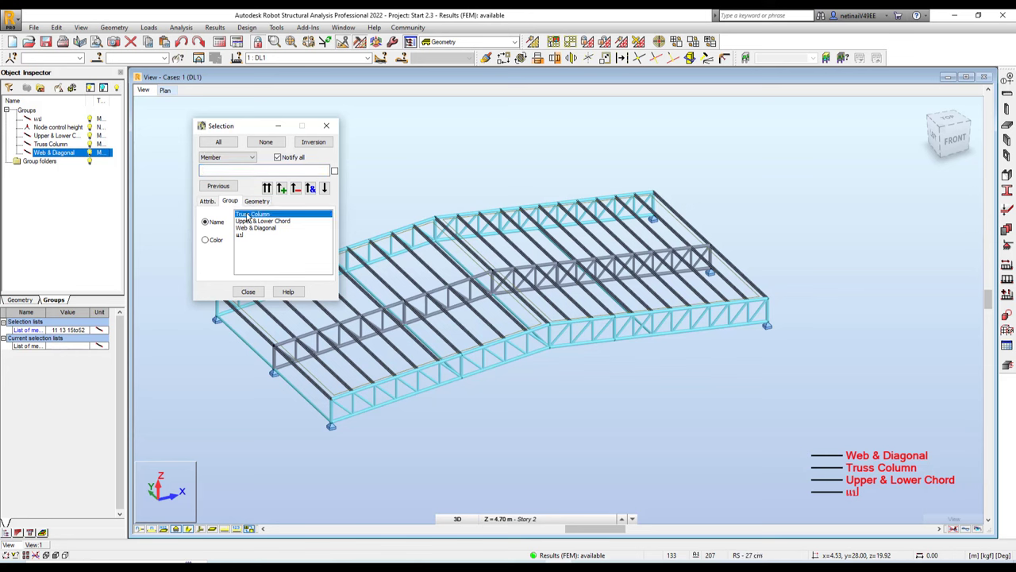
left_click(237, 199)
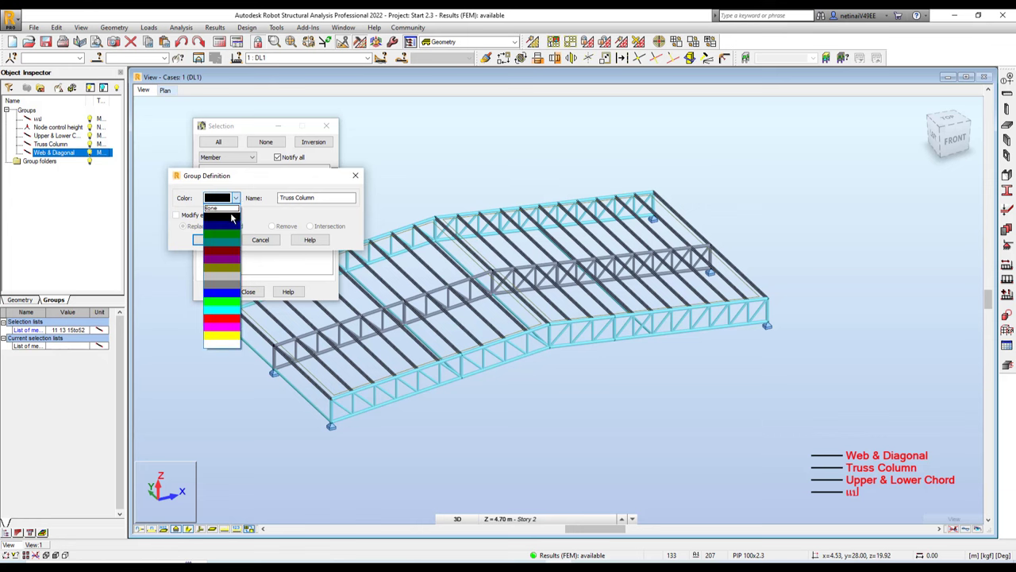
left_click(222, 220)
left_click(214, 239)
- Colour the Upper & Lower Chord group green
left_click(255, 221)
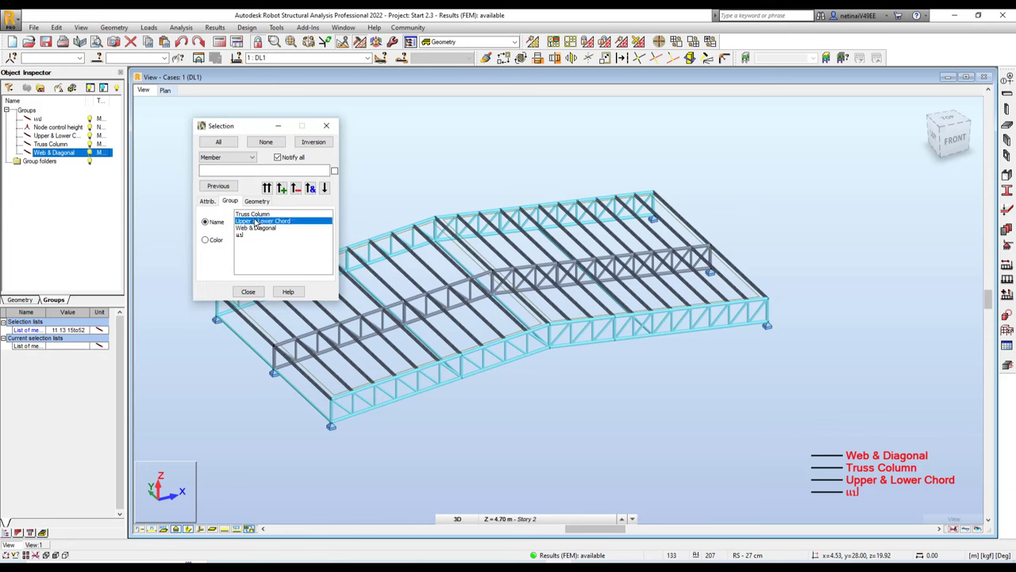
double_click(265, 223)
left_click(231, 197)
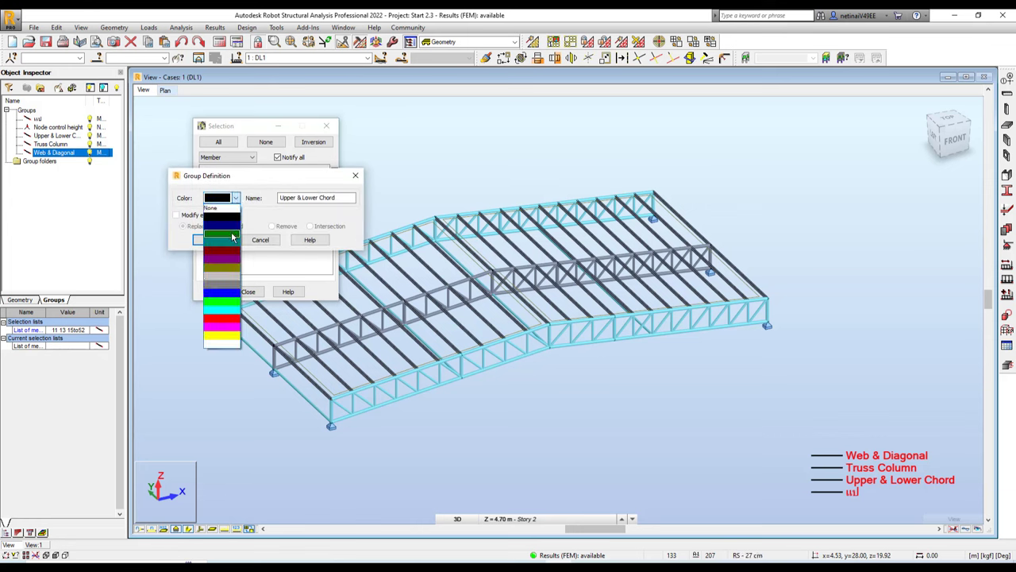
left_click(222, 229)
left_click(215, 240)
- Colour the Web & Diagonal group teal and close Member Selection
double_click(255, 227)
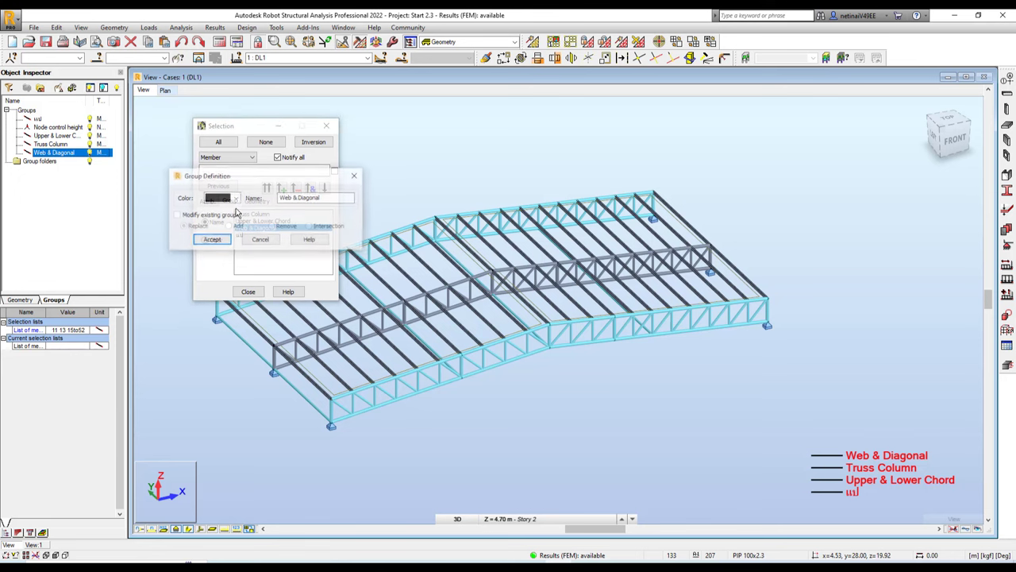
left_click(234, 198)
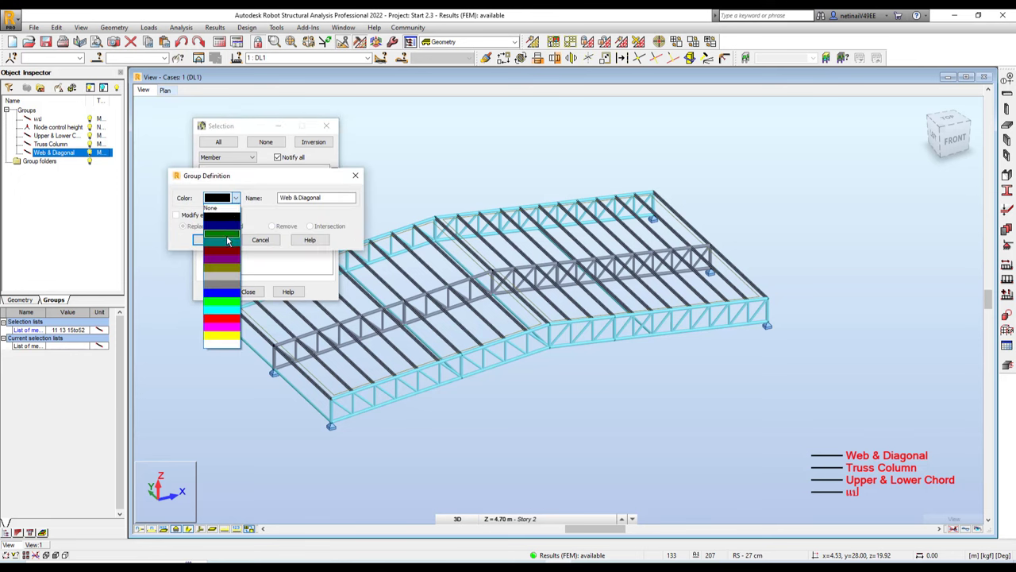
left_click(224, 242)
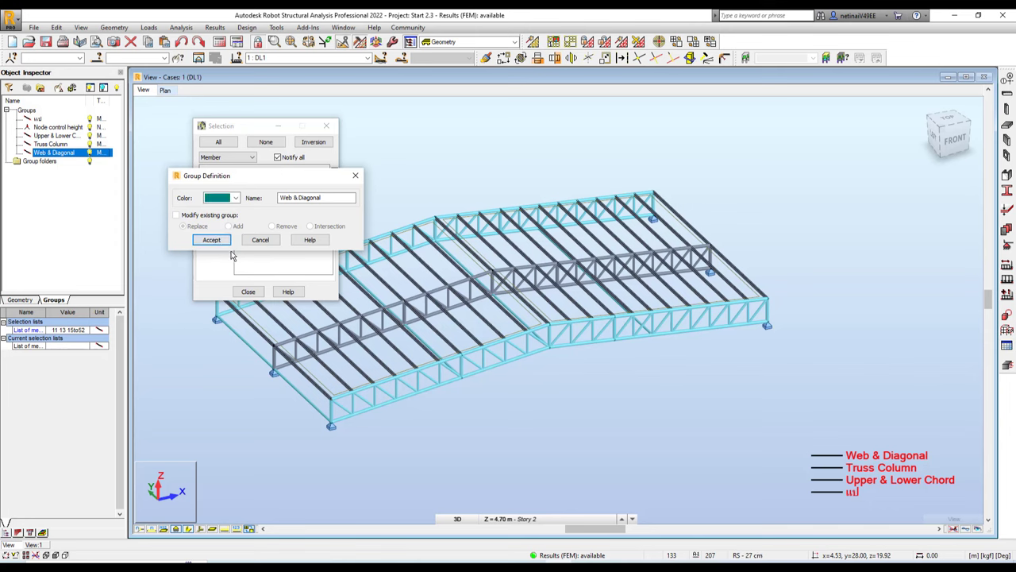
left_click(213, 239)
left_click(248, 291)
middle_click_drag(299, 218, 316, 191)
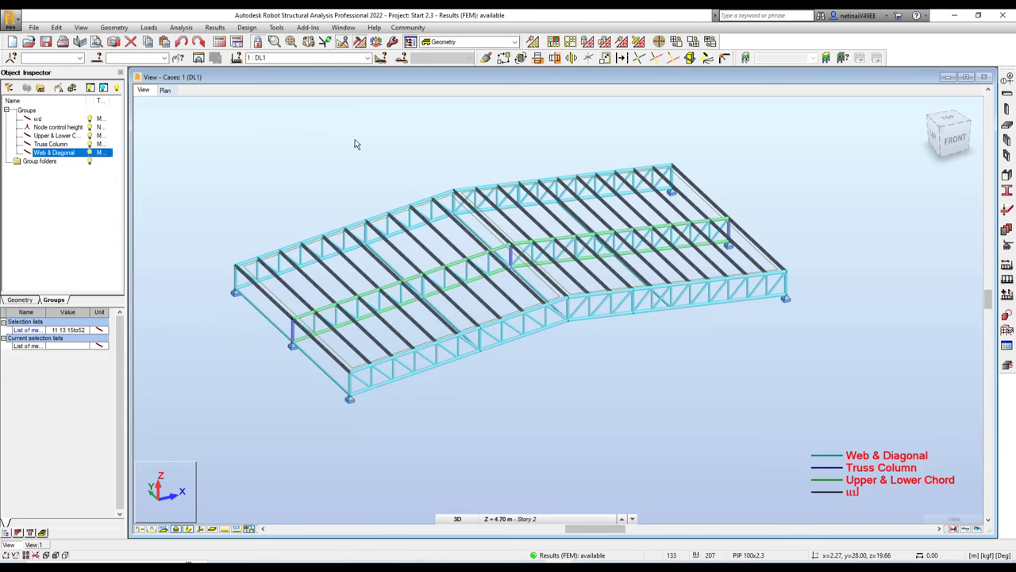
middle_click_drag(355, 139, 365, 143)
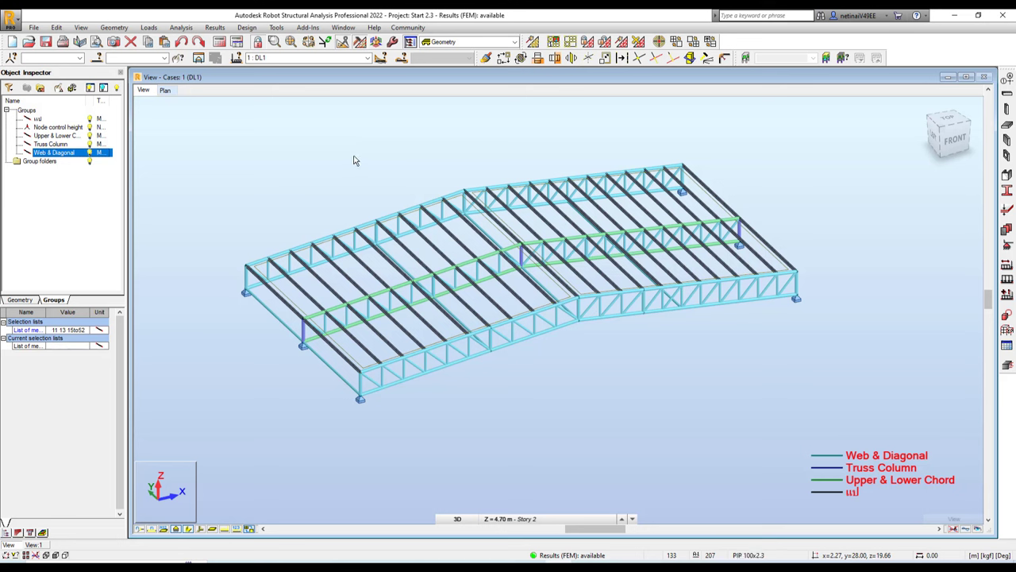
- Change the Web & Diagonal group's colour to dark red
left_click(96, 57)
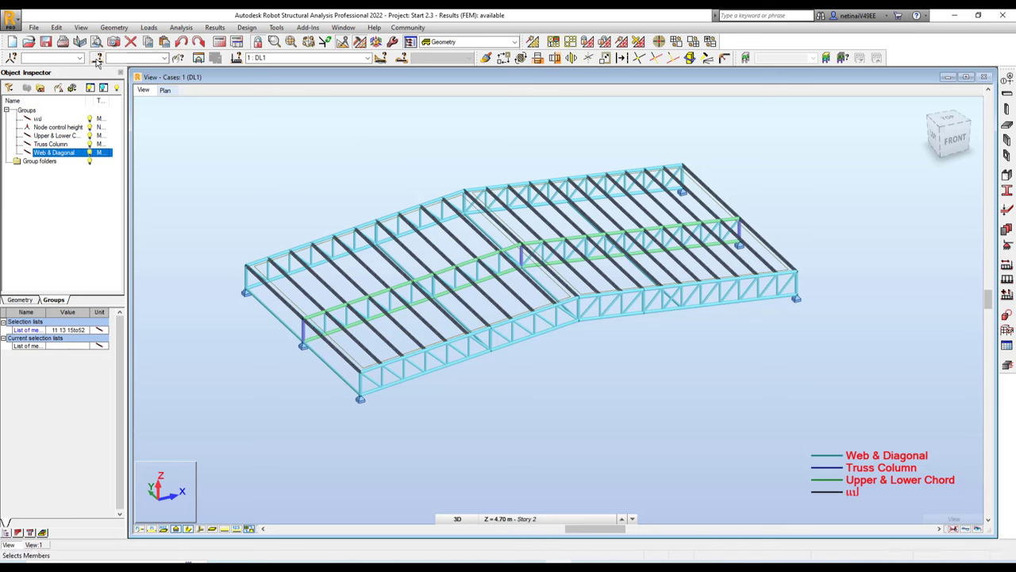
left_click(229, 203)
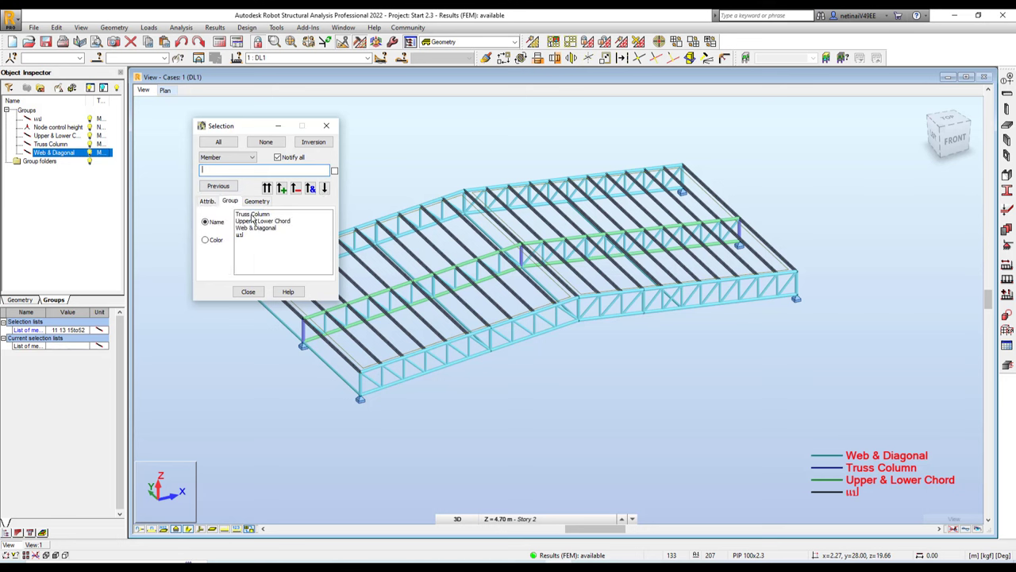
double_click(258, 228)
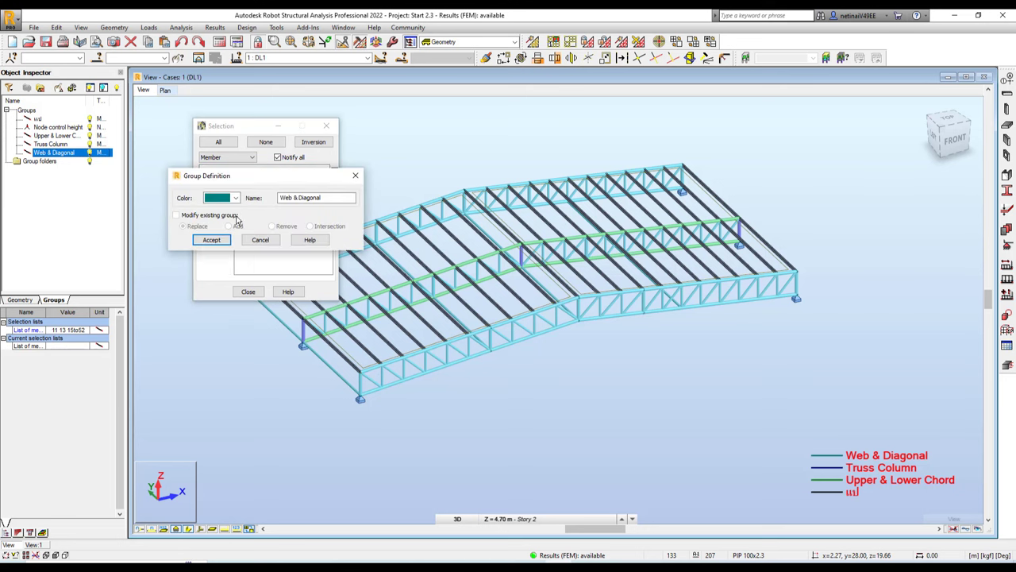
left_click(221, 198)
left_click(222, 243)
left_click(213, 240)
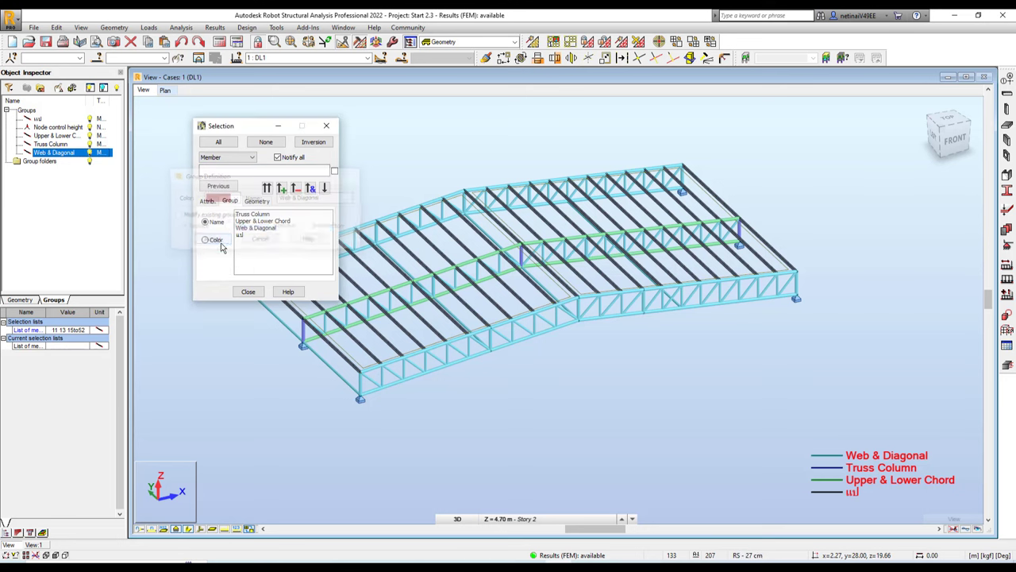
left_click(248, 292)
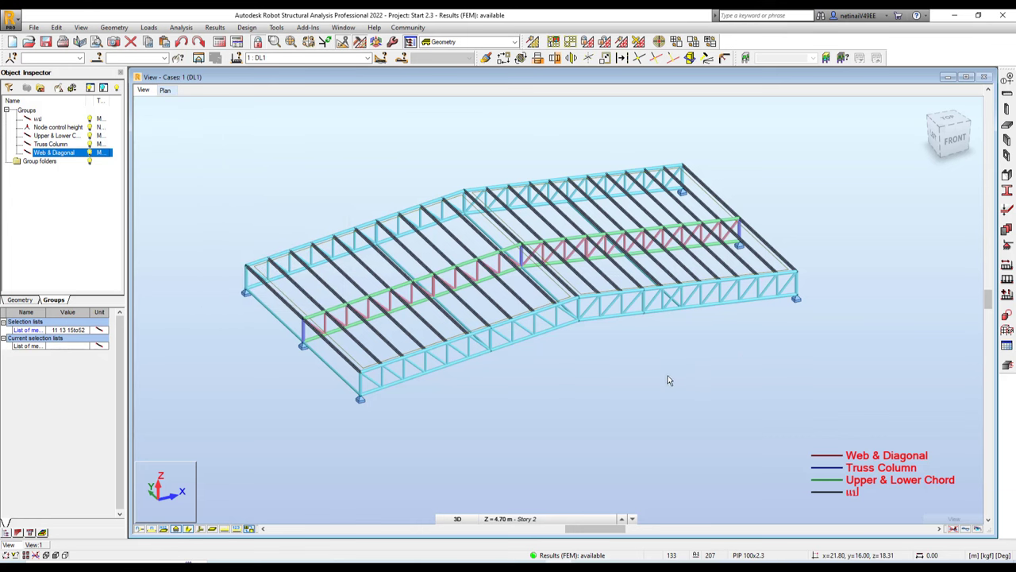
mouse_move(669, 379)
middle_mouse_down()
mouse_move(698, 378)
mouse_move(651, 363)
mouse_move(662, 395)
mouse_move(758, 402)
mouse_move(780, 389)
mouse_move(321, 484)
middle_mouse_up()
scroll(769, 388, "up", 3)
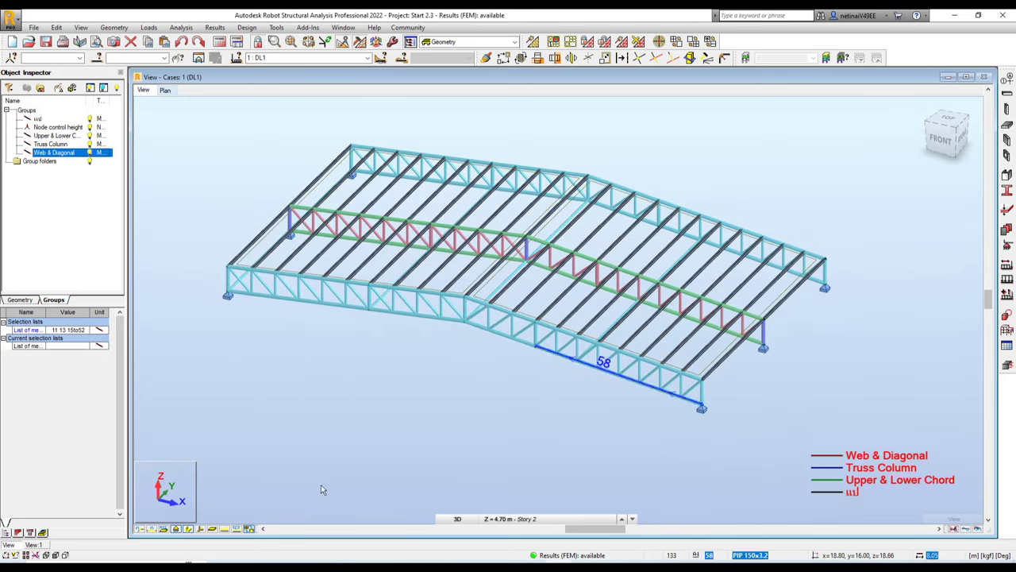
- Display load cases DL1, then SDL, then LL1, leaving LL1's pZ = -30.00 roof loads shown
left_click(237, 530)
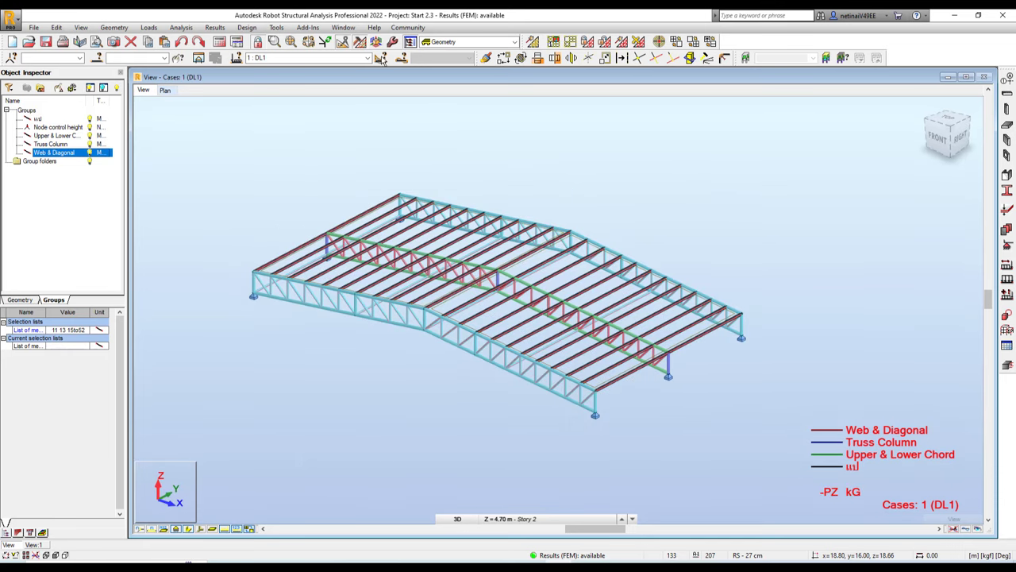
left_click(349, 58)
left_click(274, 77)
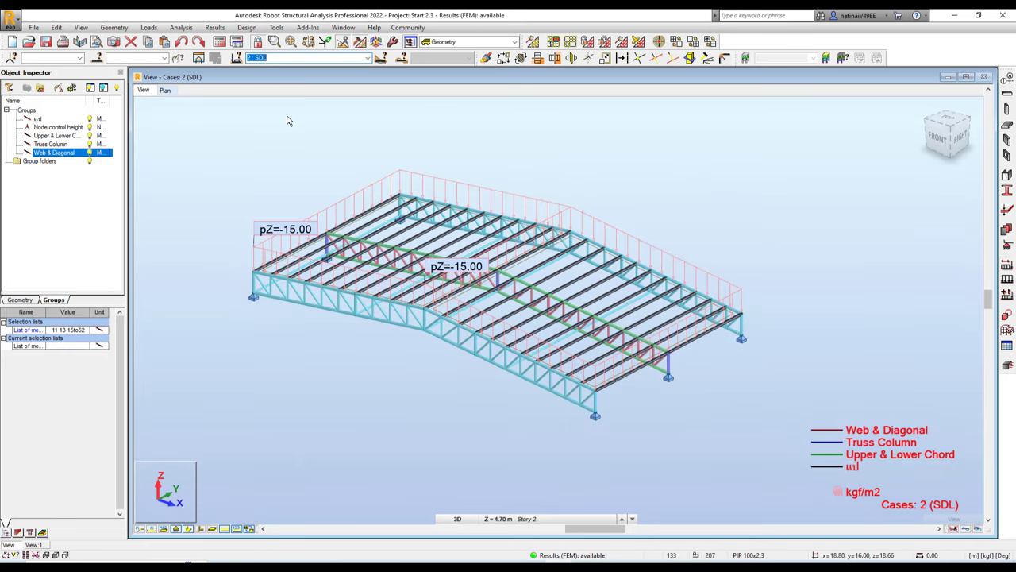
left_click(367, 58)
left_click(274, 86)
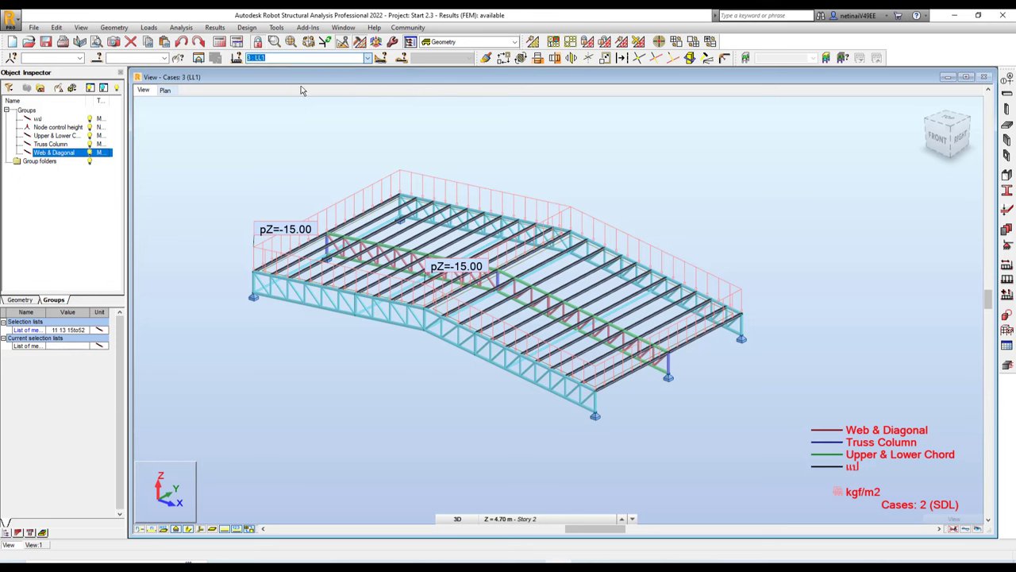
left_click(368, 58)
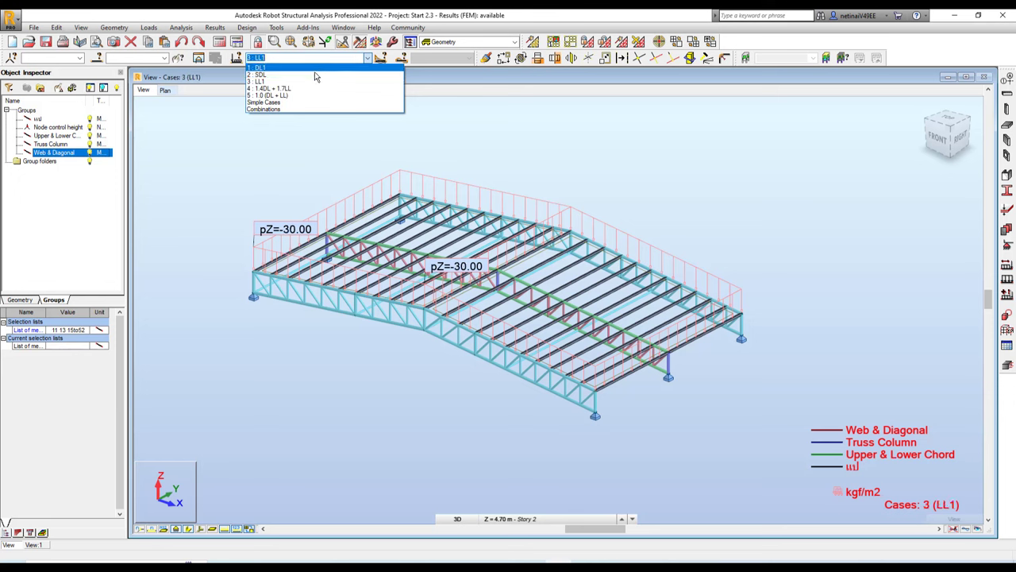
left_click(461, 124)
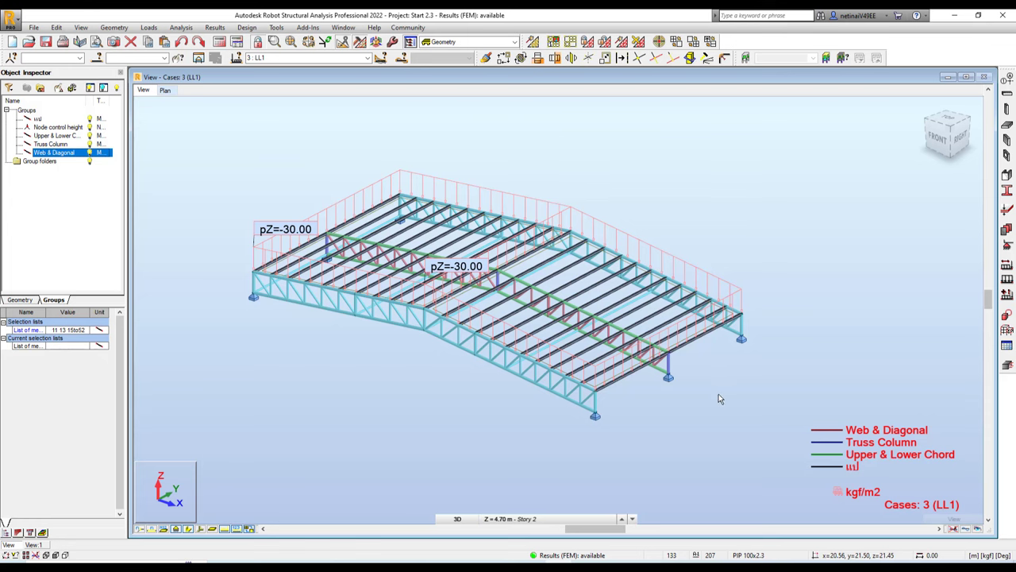
middle_click_drag(720, 390, 736, 386, "shift")
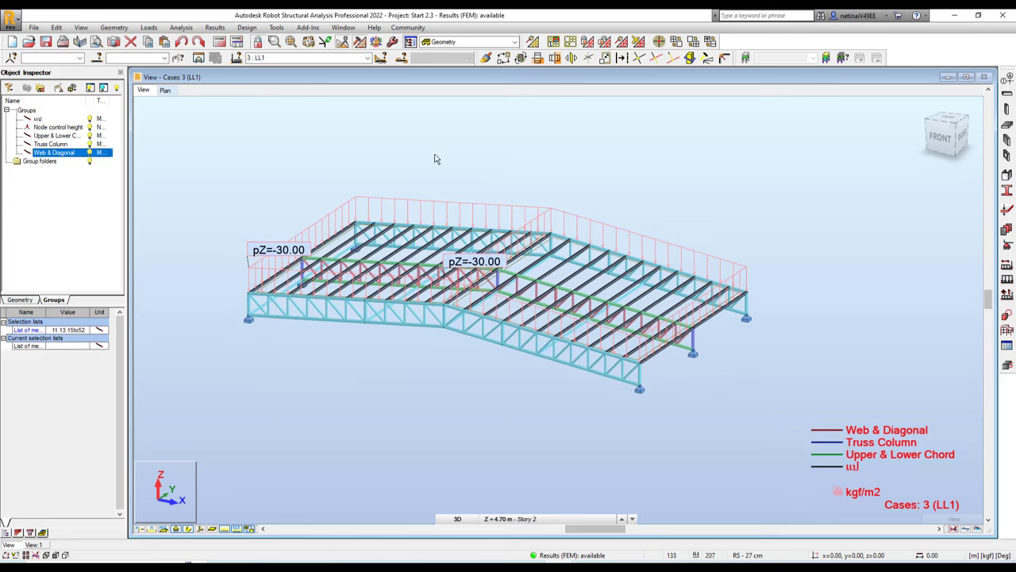
scroll(477, 158, "down", 2)
left_click(247, 28)
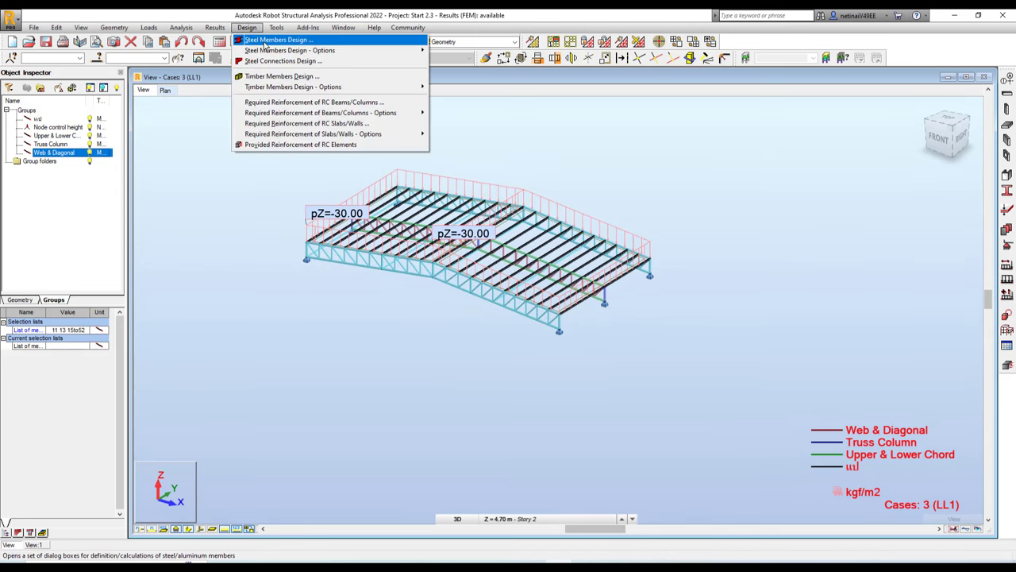
- Open the Beam code member type's parameters and begin naming the new type 'T & B Chord'
left_click(266, 42)
middle_click_drag(548, 184, 608, 236)
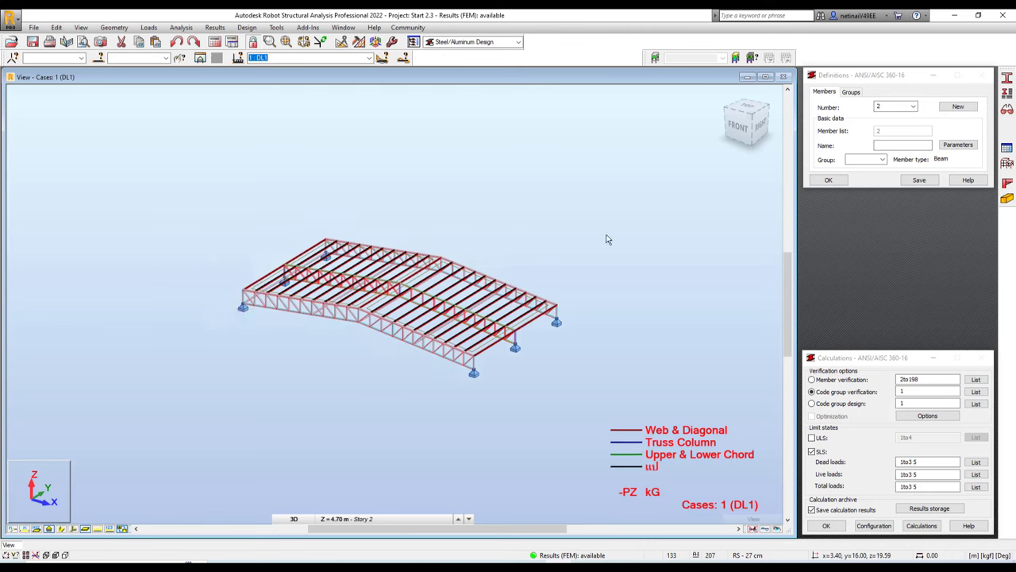
scroll(615, 231, "up", 2)
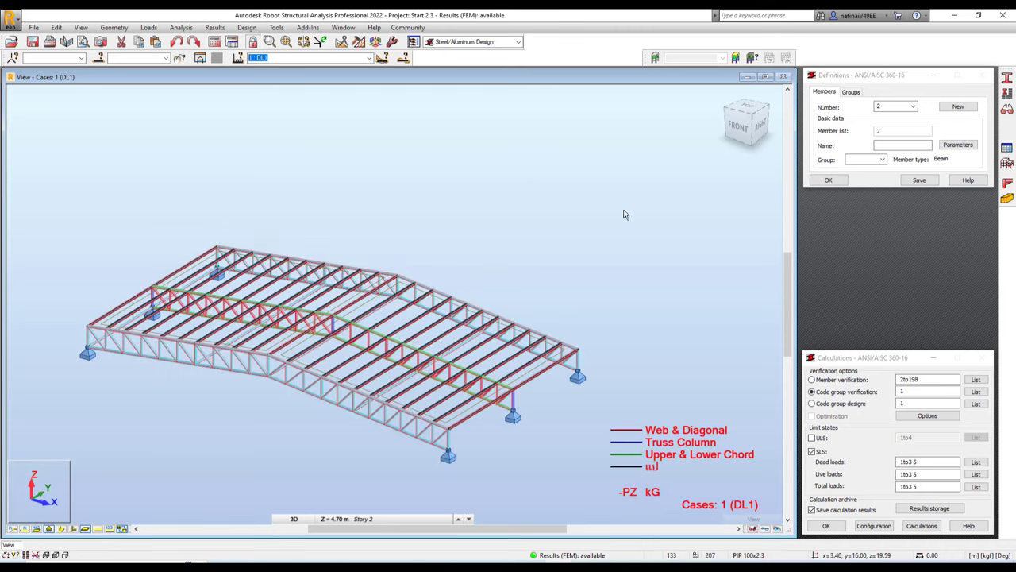
left_click(1009, 94)
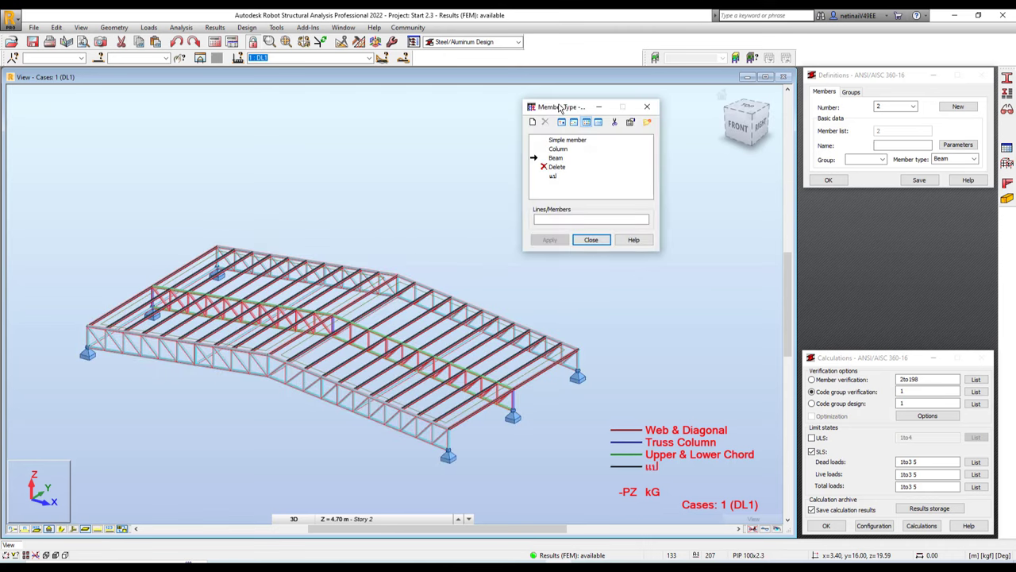
mouse_move(559, 103)
left_mouse_down()
mouse_move(236, 103)
mouse_move(485, 130)
mouse_move(418, 155)
left_mouse_up()
double_click(229, 155)
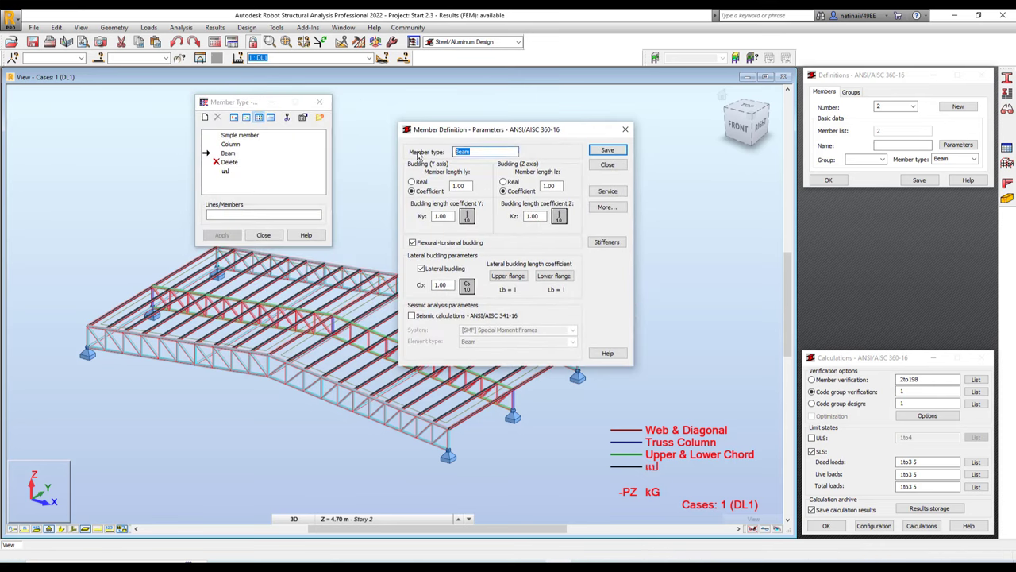
type("T & B Chord")
scroll(190, 322, "up", 2)
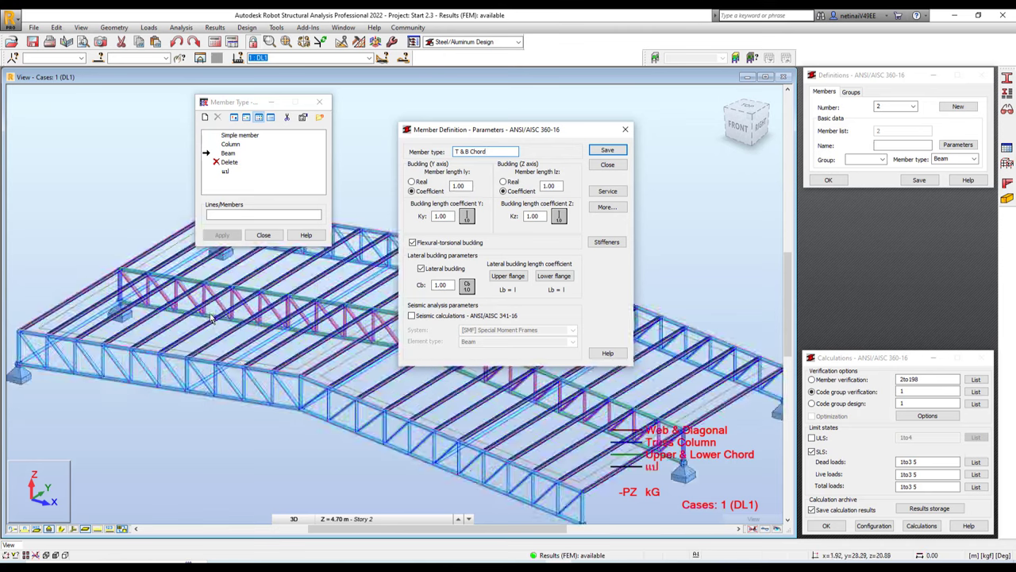
scroll(190, 322, "up", 3)
scroll(191, 322, "up", 1)
scroll(193, 321, "up", 1)
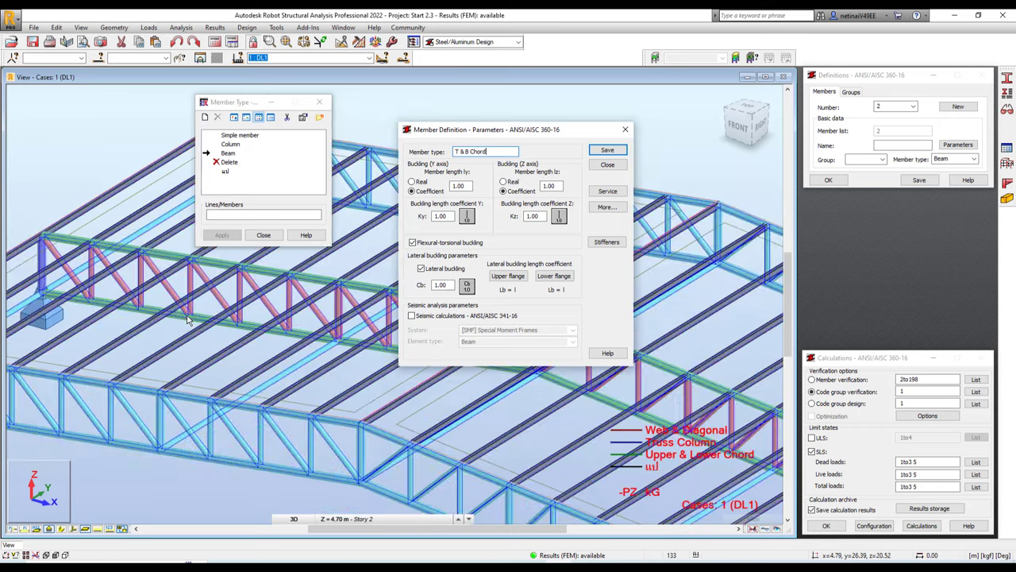
scroll(196, 320, "up", 1)
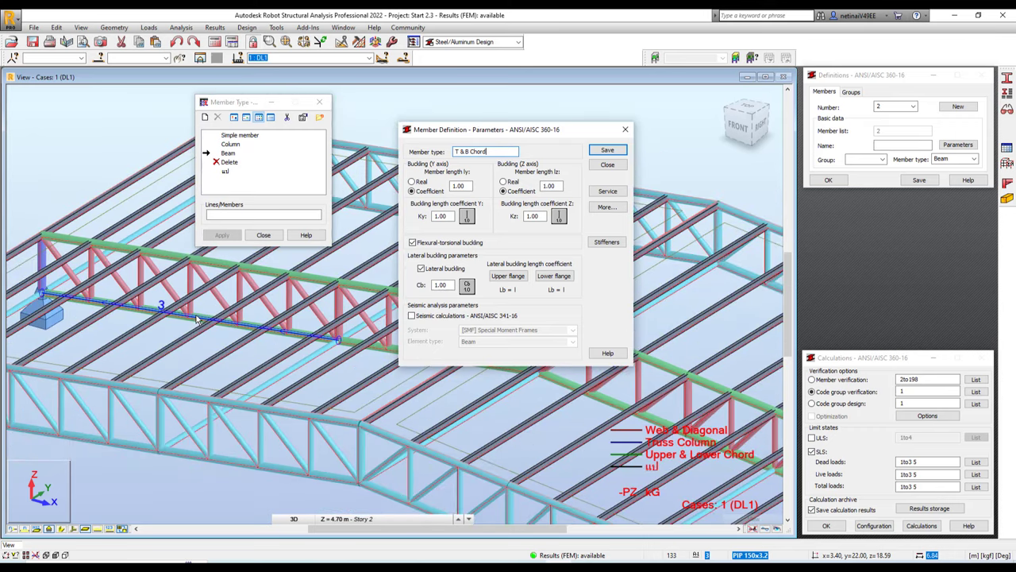
scroll(197, 319, "down", 1)
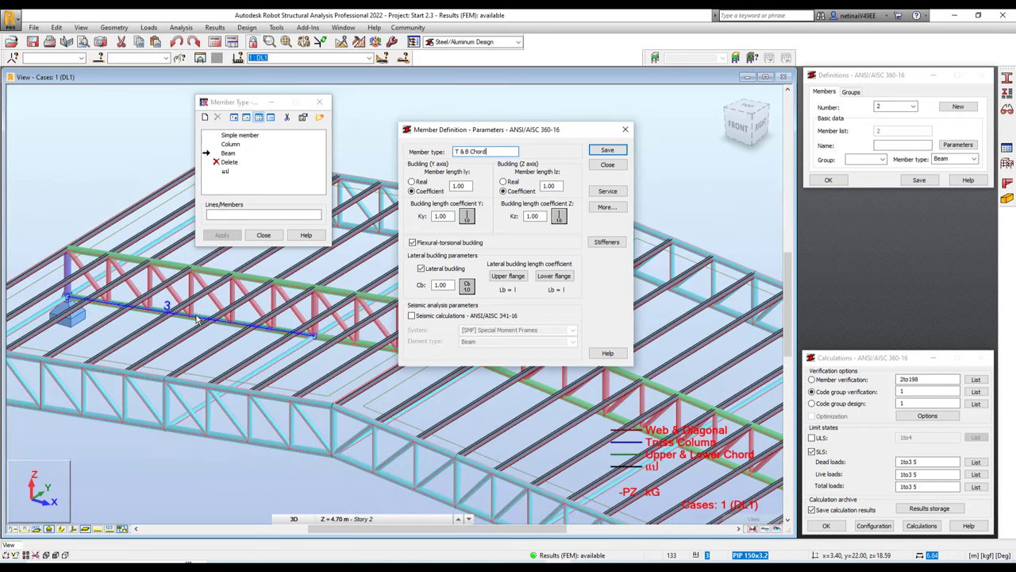
scroll(301, 336, "up", 2)
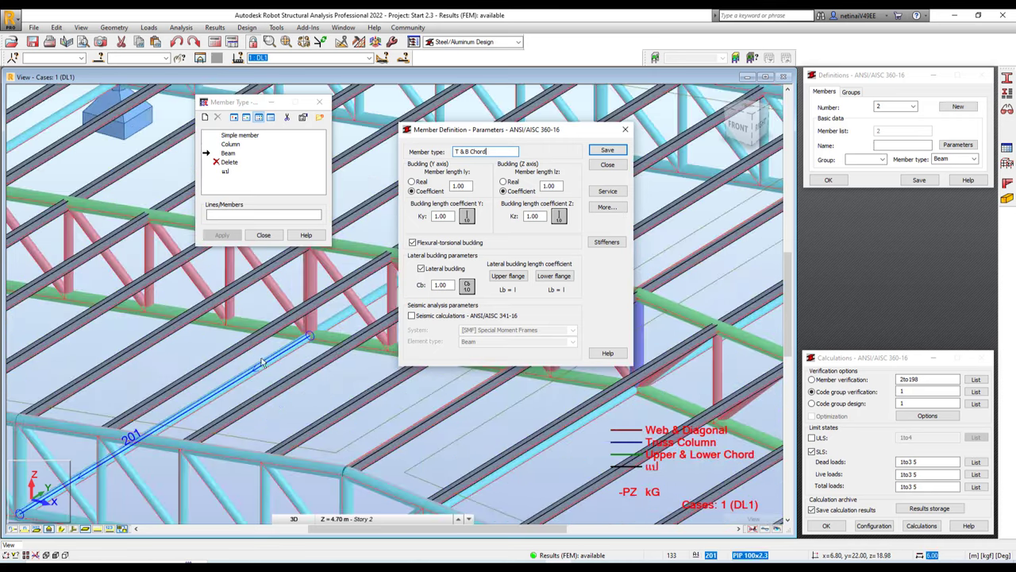
scroll(337, 328, "up", 1)
scroll(286, 324, "down", 1)
scroll(230, 319, "up", 2)
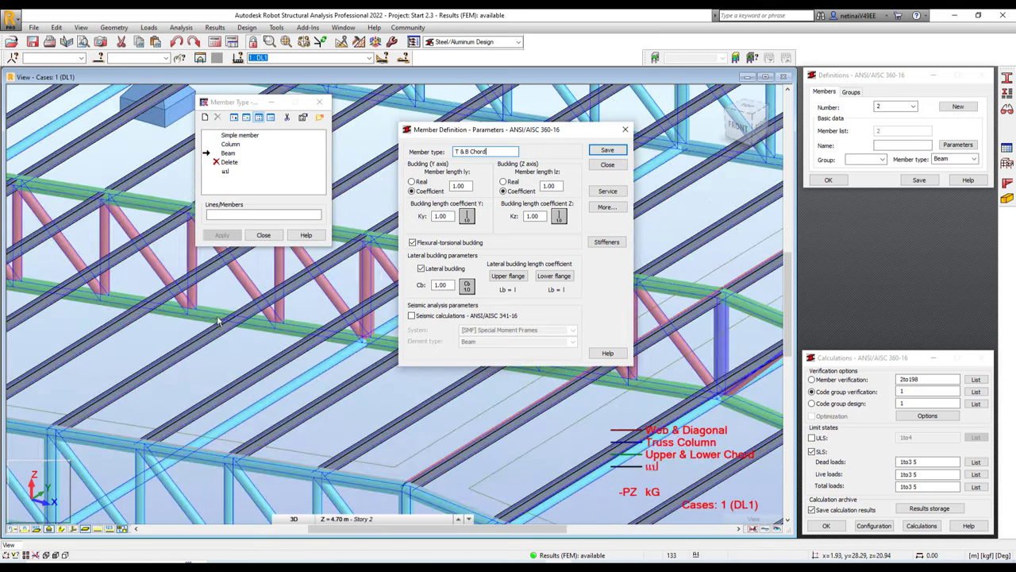
scroll(191, 318, "down", 2)
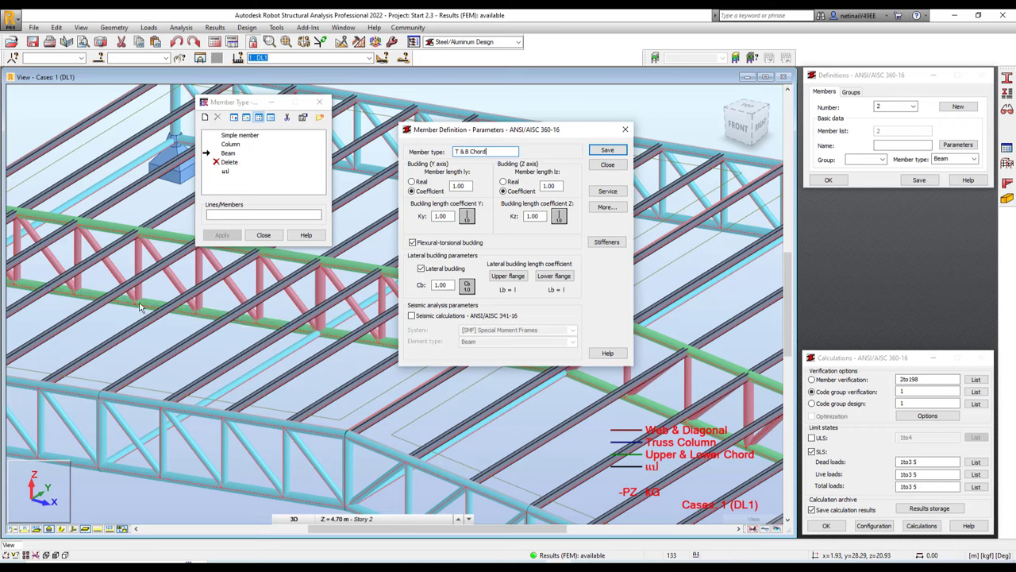
scroll(143, 308, "up", 1)
scroll(182, 306, "down", 2)
scroll(278, 326, "down", 1)
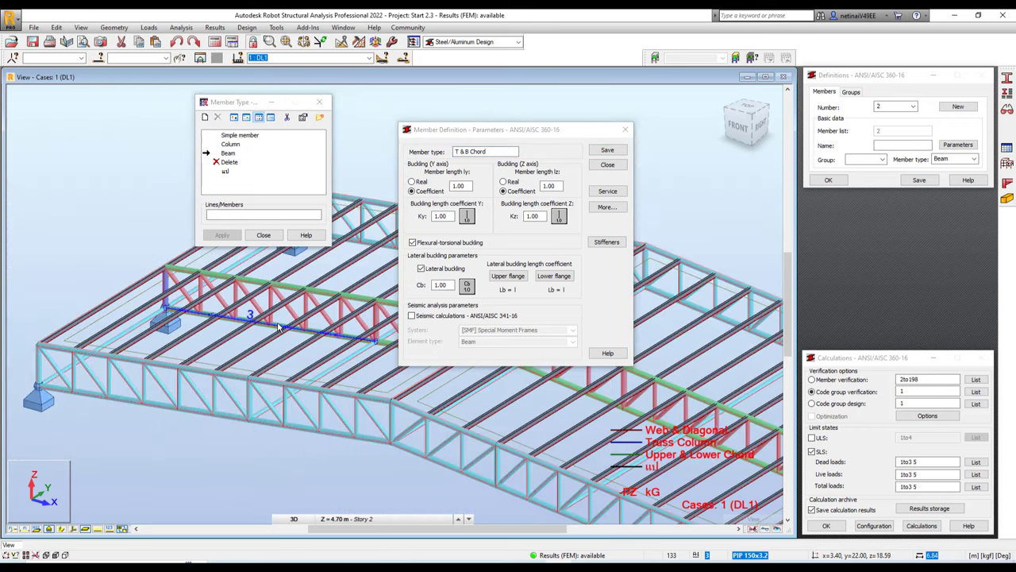
scroll(283, 325, "up", 1)
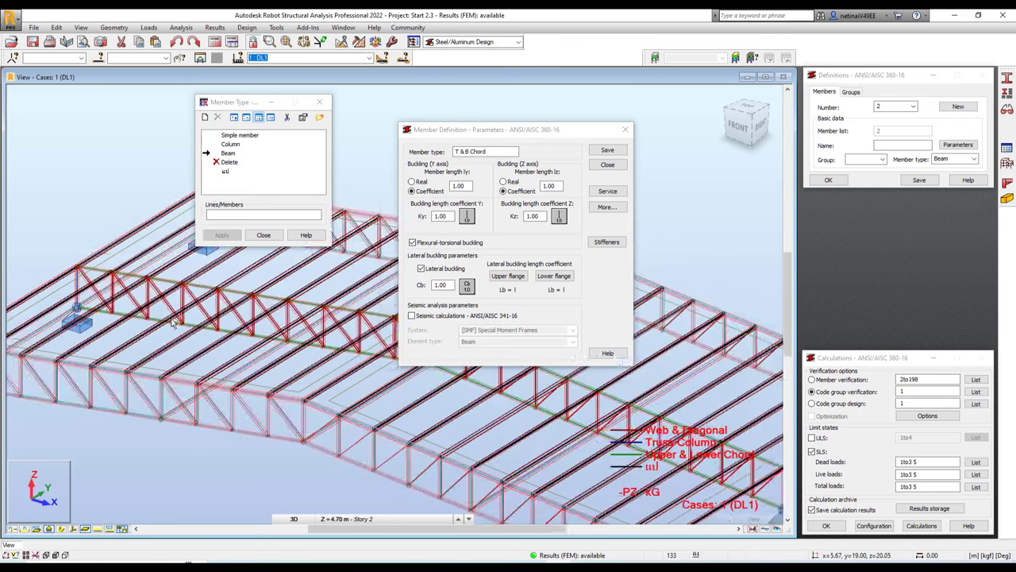
scroll(286, 341, "up", 1)
scroll(287, 354, "up", 1)
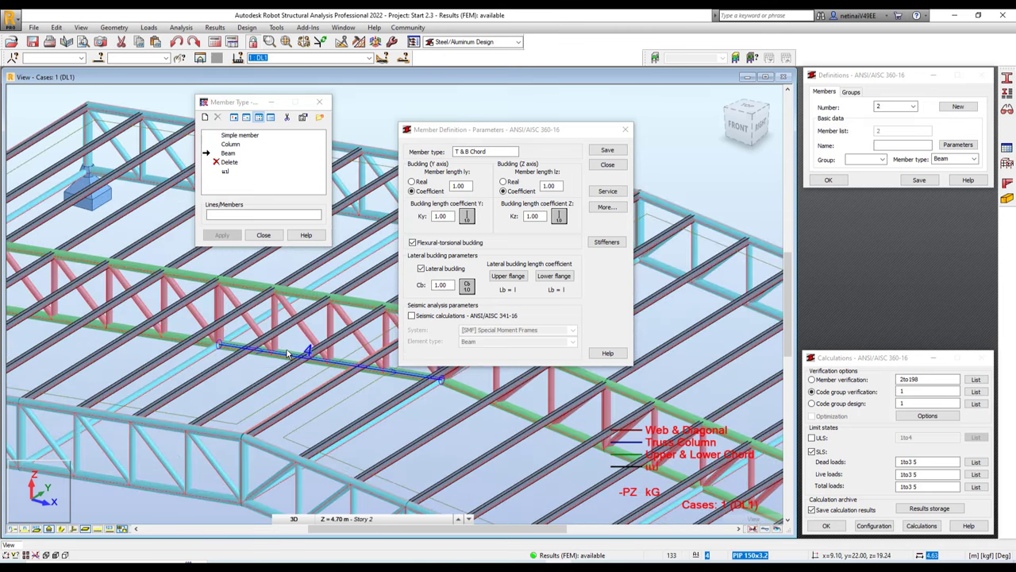
scroll(294, 345, "down", 3)
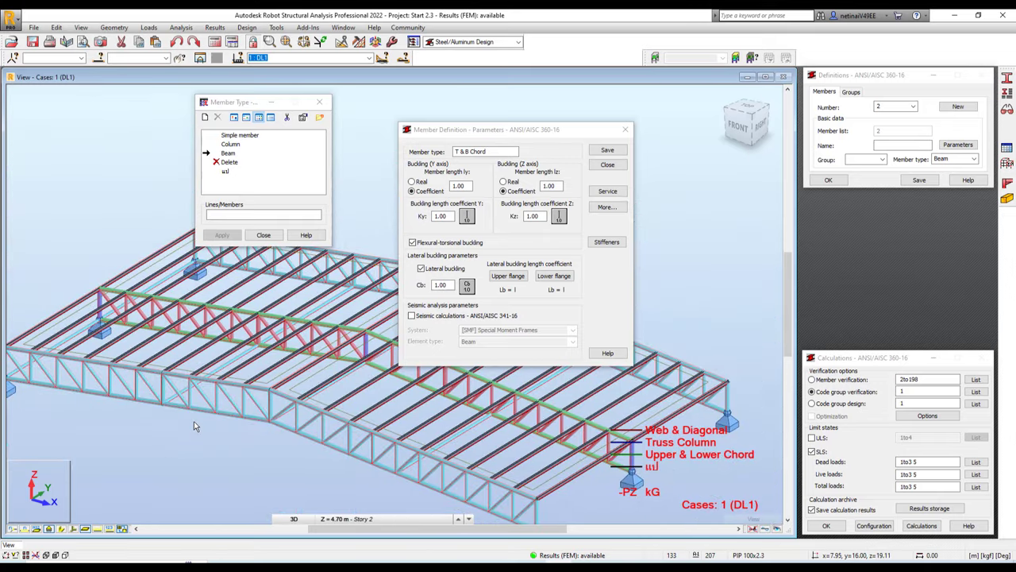
scroll(190, 426, "down", 2)
middle_click_drag(189, 430, 197, 454, "shift")
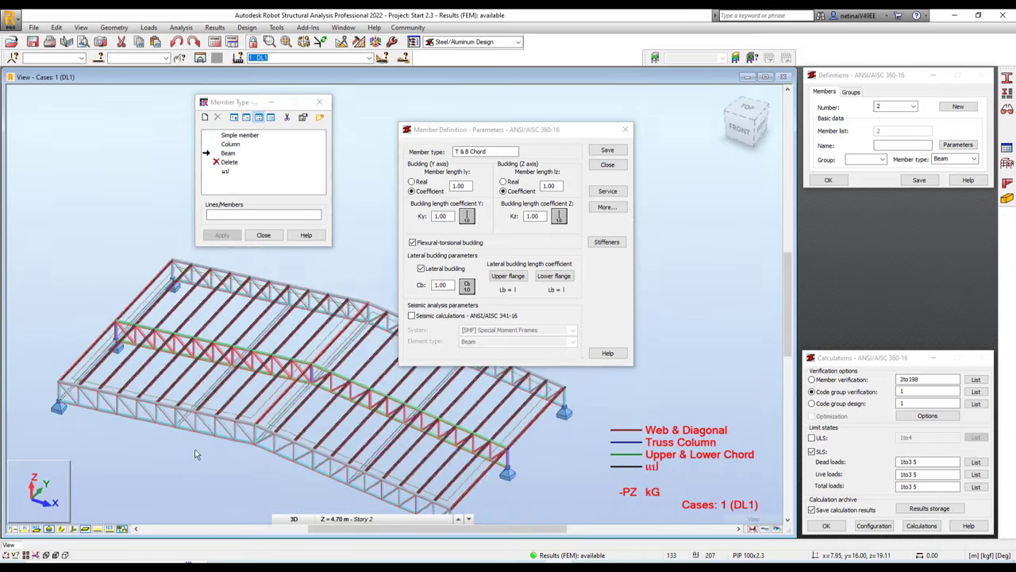
scroll(198, 383, "up", 1)
scroll(223, 375, "up", 2)
scroll(317, 373, "up", 1)
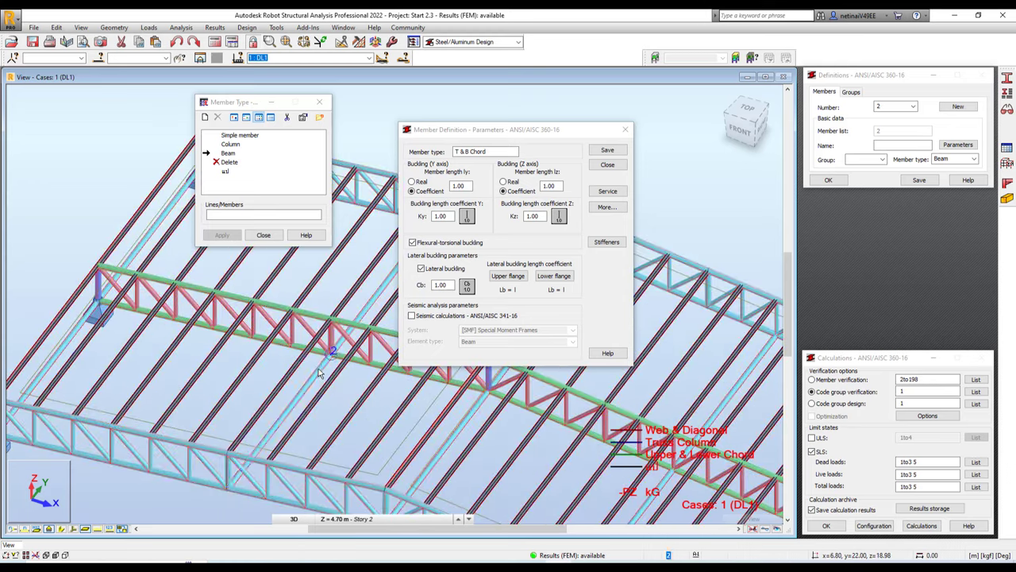
left_click(310, 375)
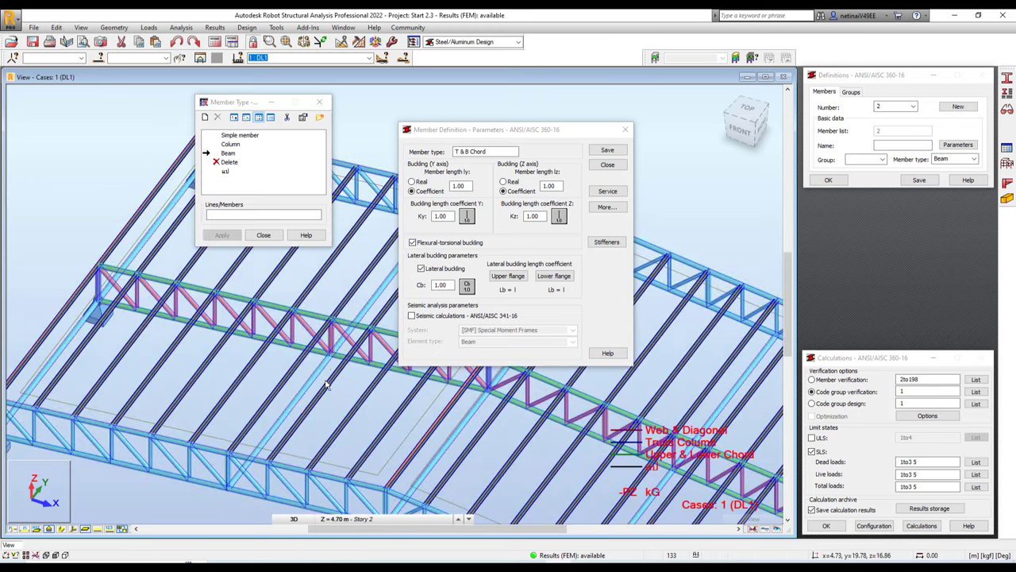
scroll(329, 370, "down", 2)
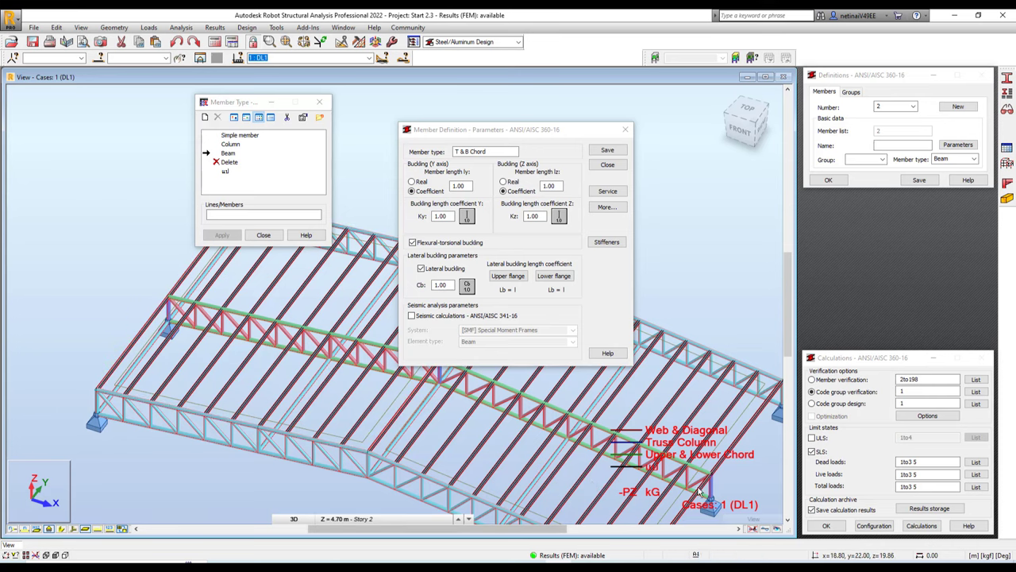
scroll(309, 393, "up", 2)
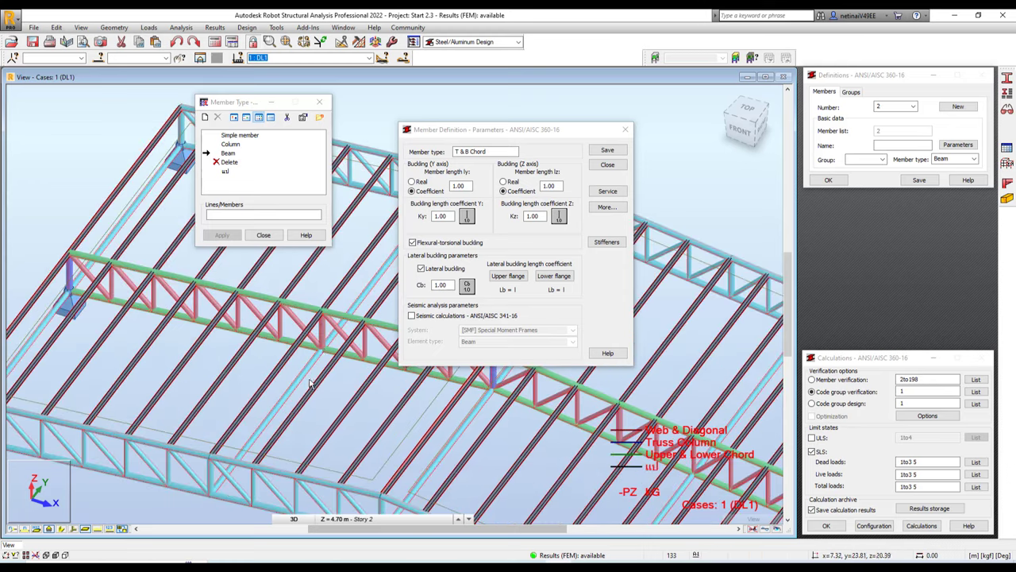
scroll(302, 373, "down", 3)
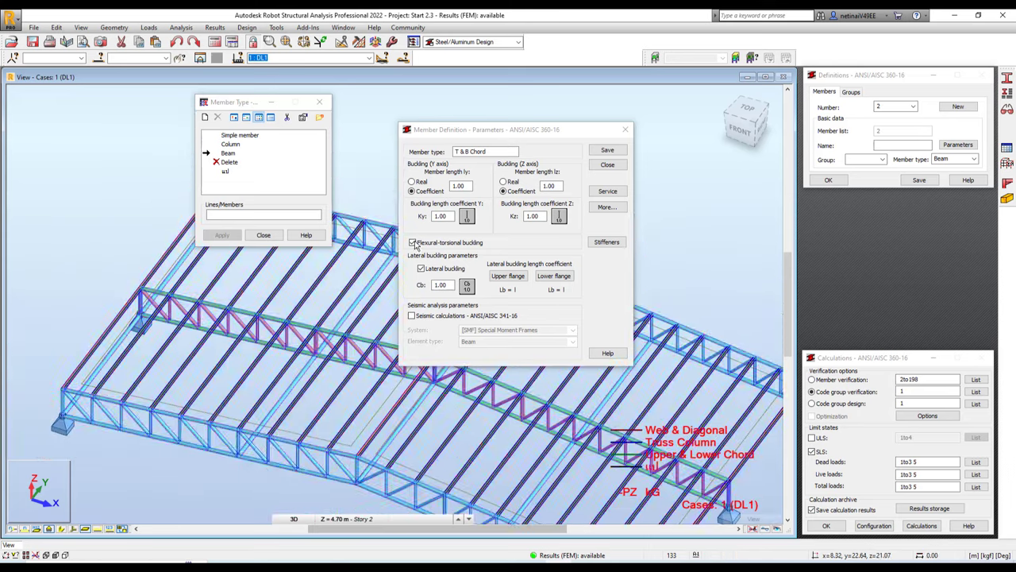
scroll(223, 459, "up", 2)
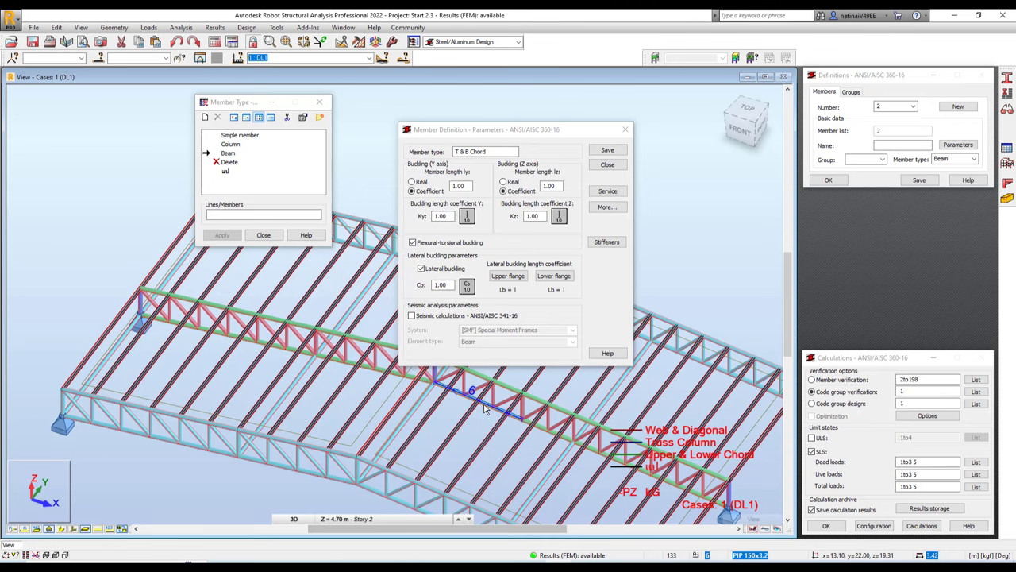
scroll(551, 457, "up", 3)
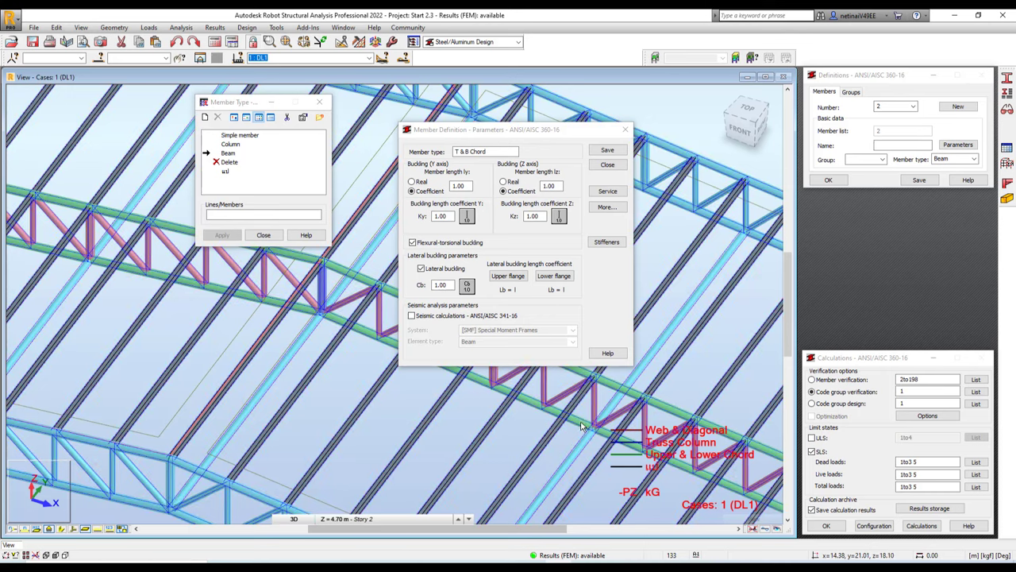
scroll(573, 423, "down", 3)
scroll(573, 425, "up", 2)
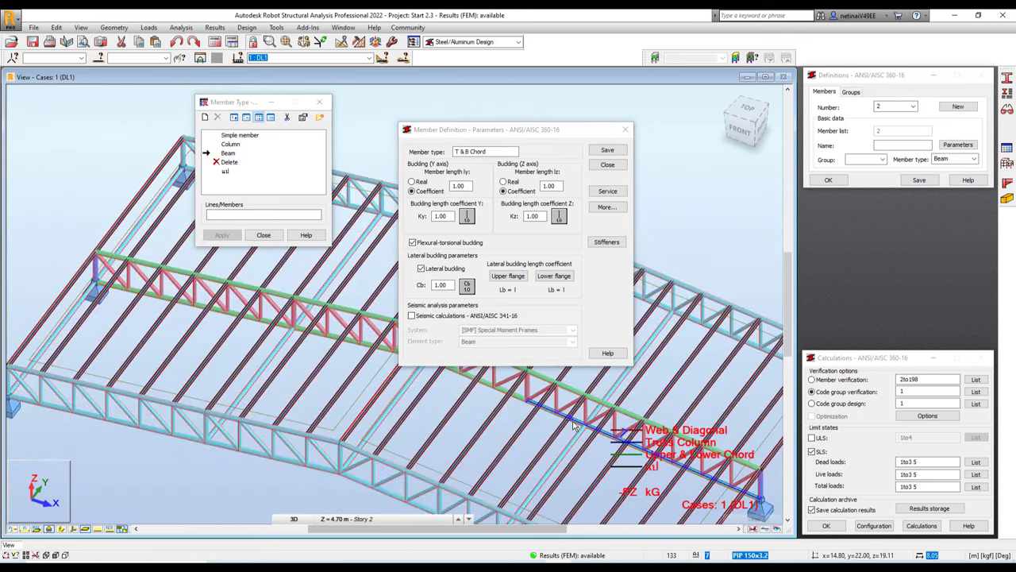
scroll(573, 425, "up", 2)
scroll(427, 449, "up", 2)
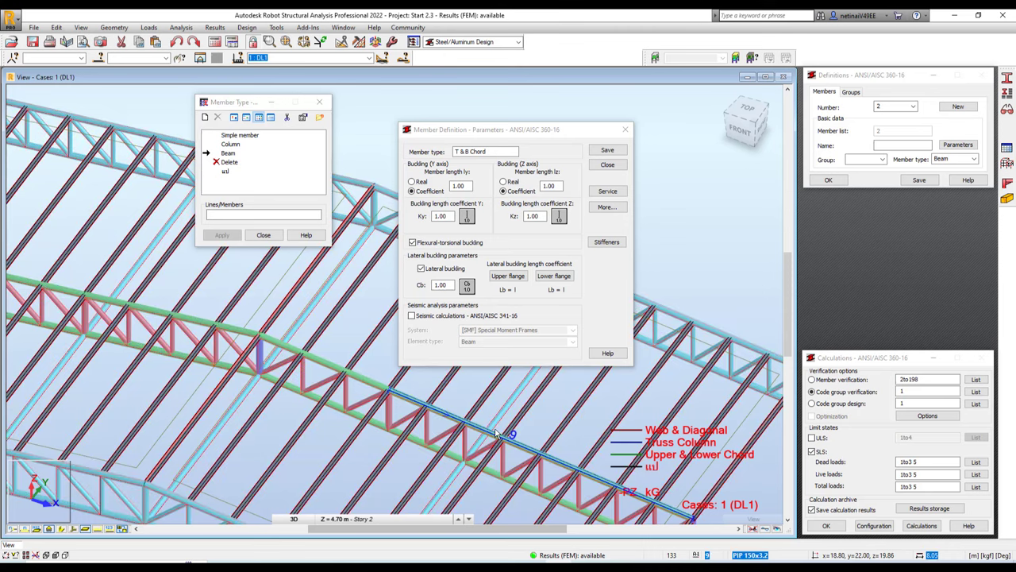
scroll(429, 453, "down", 2)
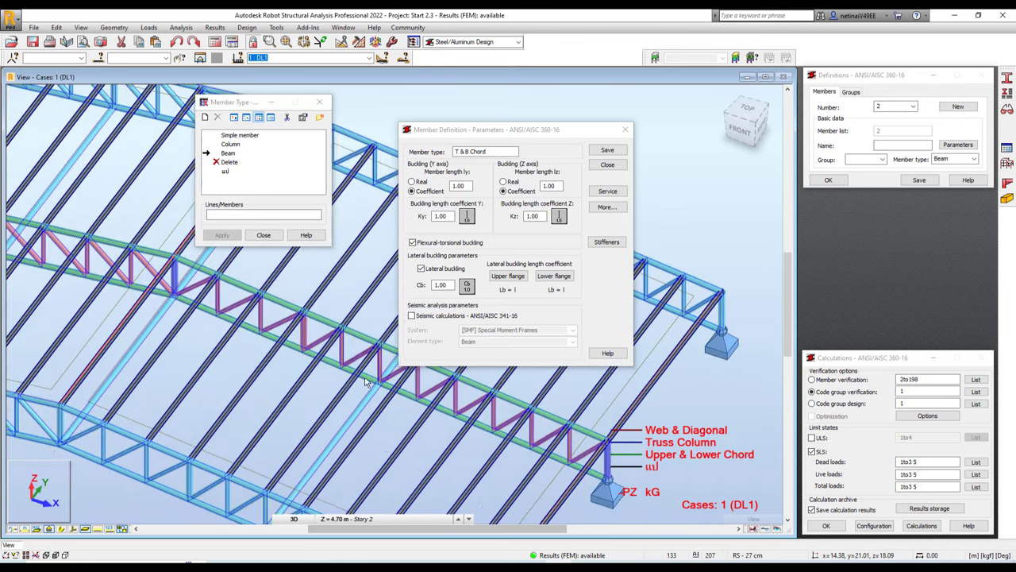
scroll(392, 436, "down", 1)
mouse_move(392, 435)
middle_mouse_down("shift")
mouse_move(262, 476)
mouse_move(213, 371)
middle_mouse_up("shift")
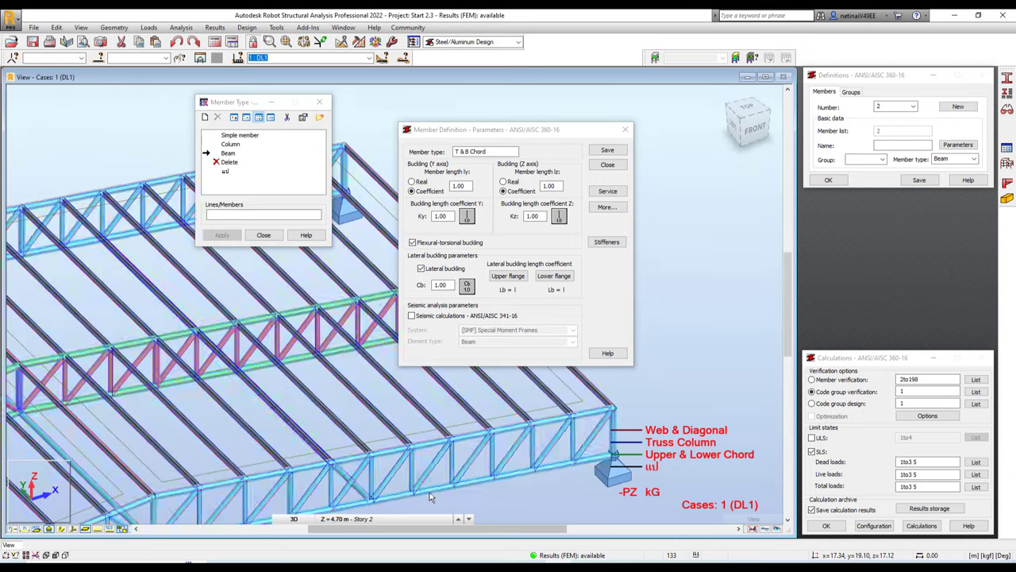
scroll(440, 487, "up", 1)
scroll(432, 495, "up", 2)
scroll(432, 495, "up", 2)
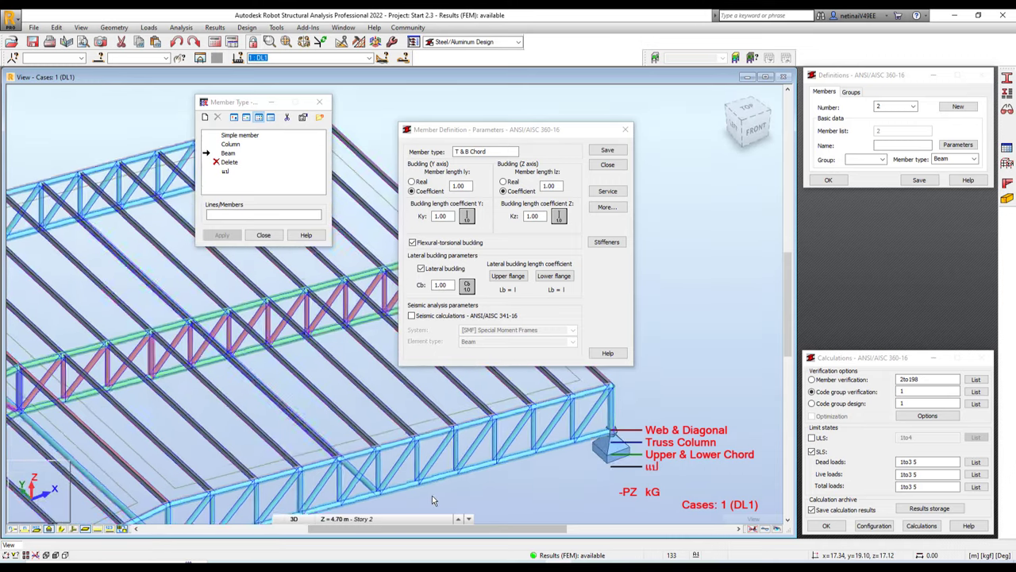
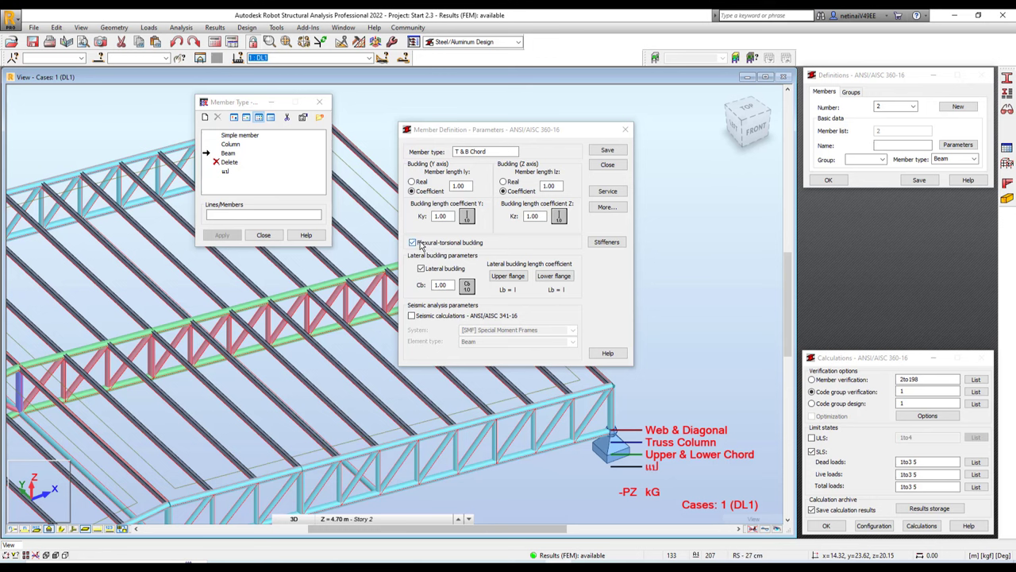
- Uncheck flexural-torsional buckling for T & B Chord and open its upper-flange buckling coefficients
left_click(421, 244)
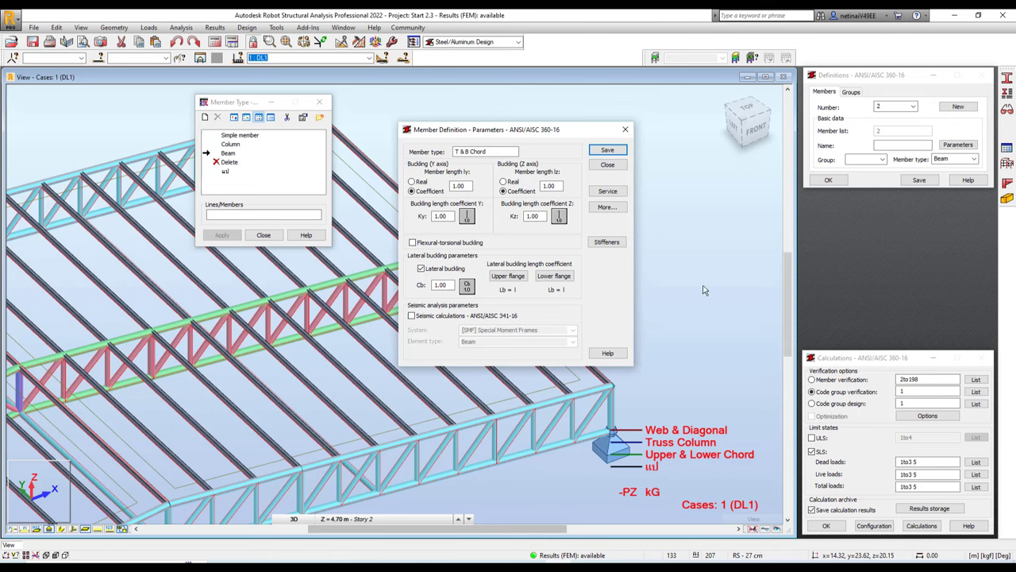
mouse_move(703, 291)
middle_mouse_down("shift")
mouse_move(106, 431)
mouse_move(113, 417)
middle_mouse_up("shift")
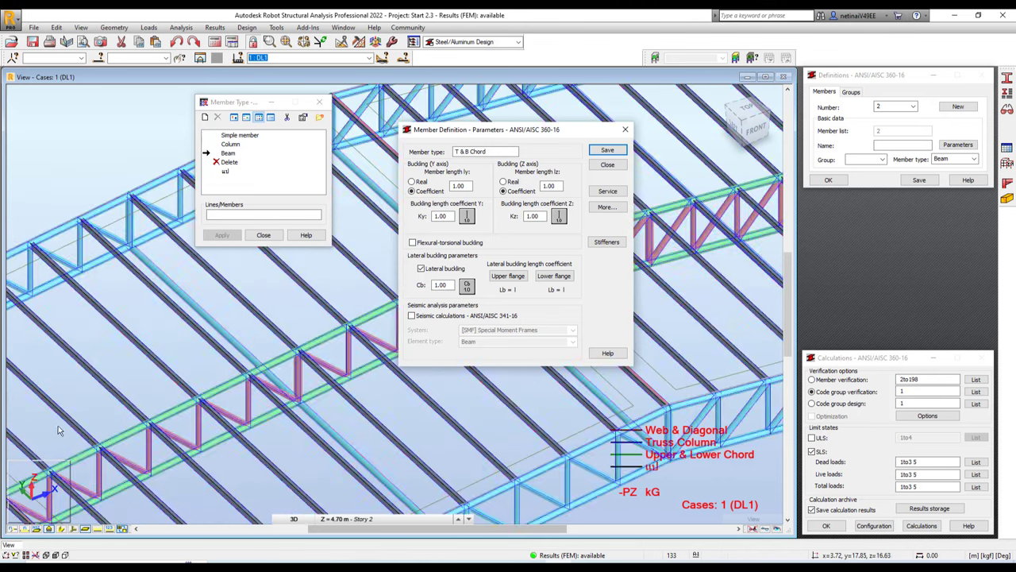
left_click(514, 277)
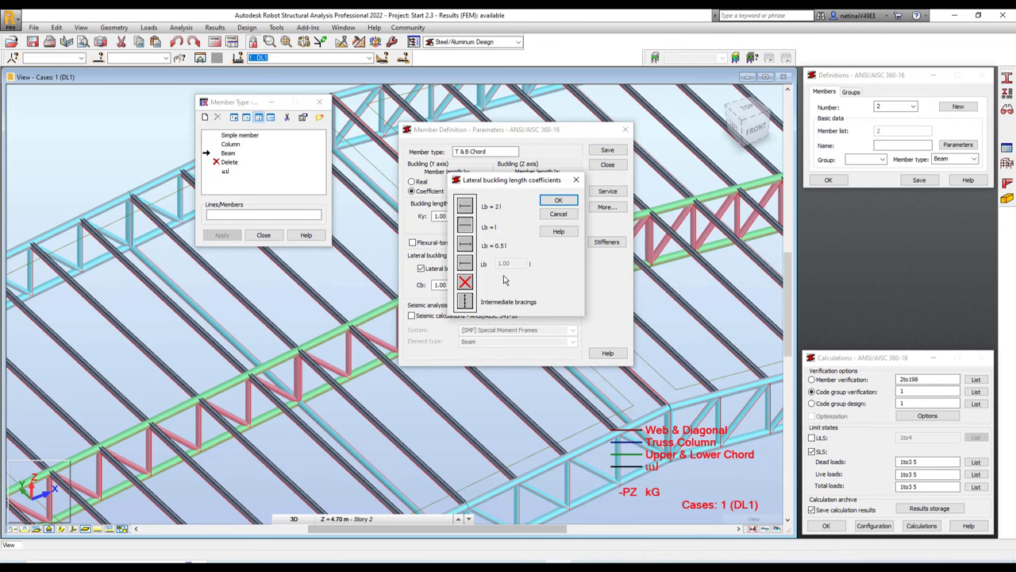
- Add upper-flange intermediate bracings at points where adjoining elements are located
left_click(465, 302)
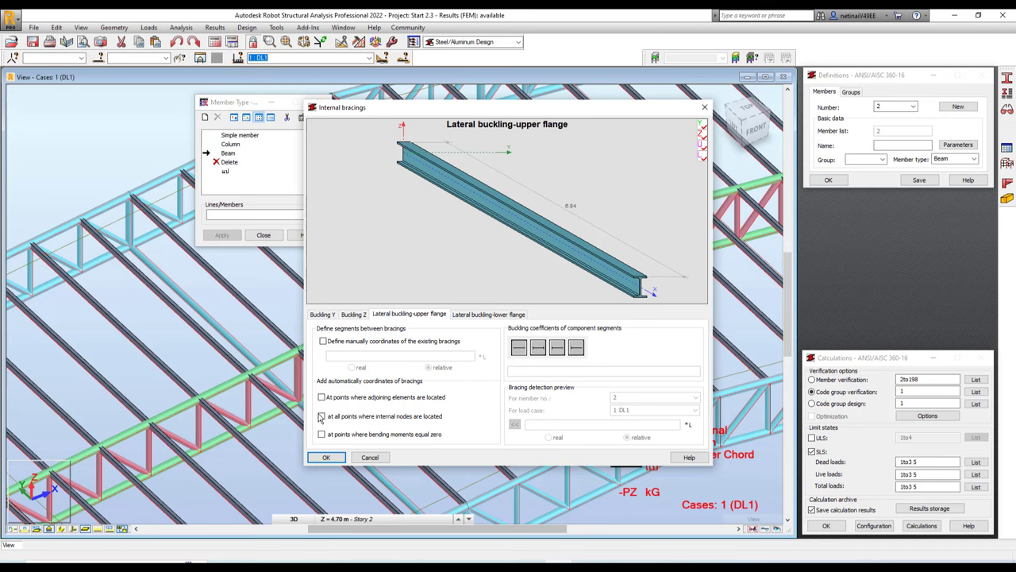
left_click(322, 398)
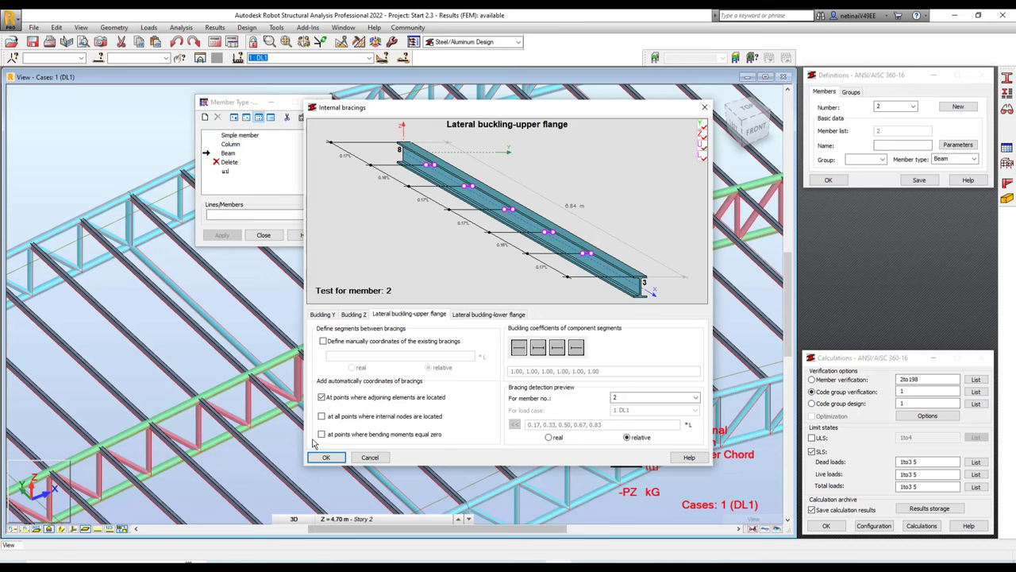
left_click(326, 458)
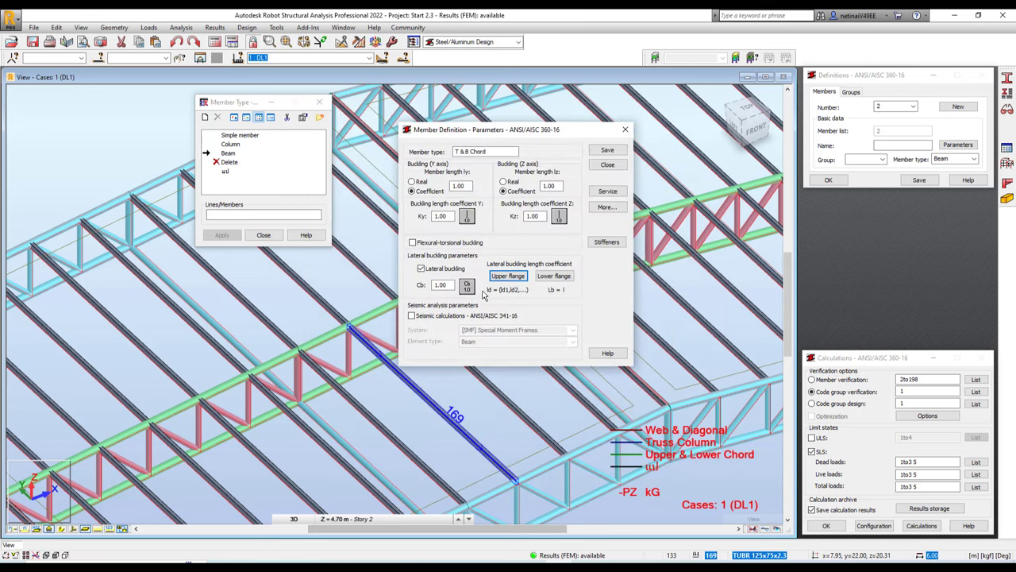
- Review lower-flange and L/240 deflection limits, then save the T & B Chord member type
left_click(555, 276)
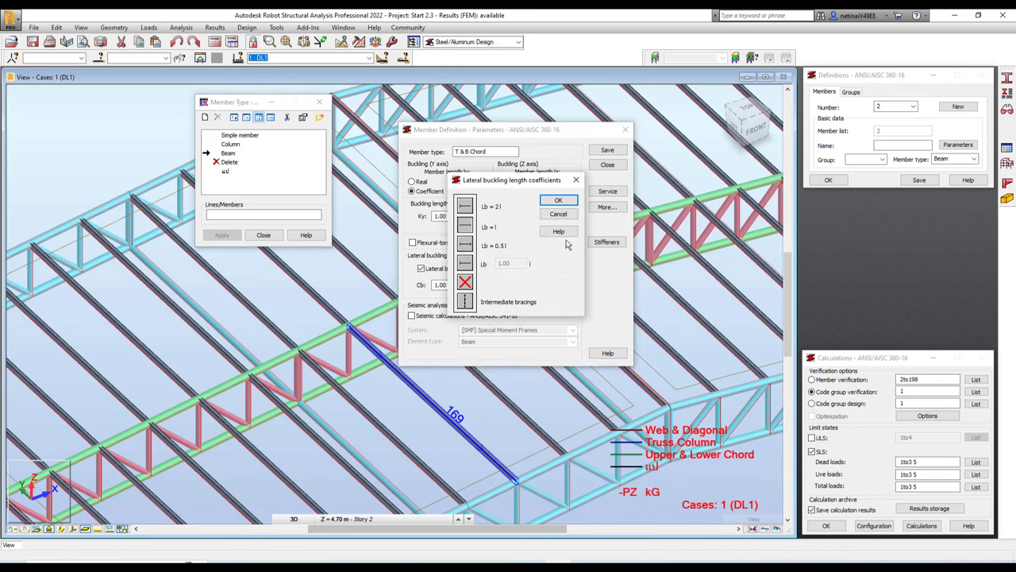
left_click(575, 179)
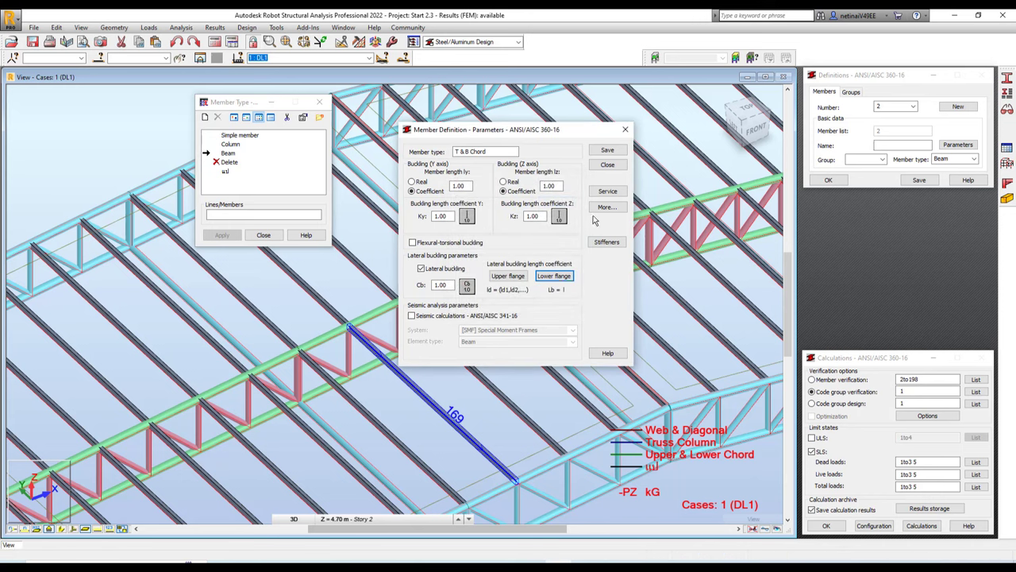
left_click(608, 191)
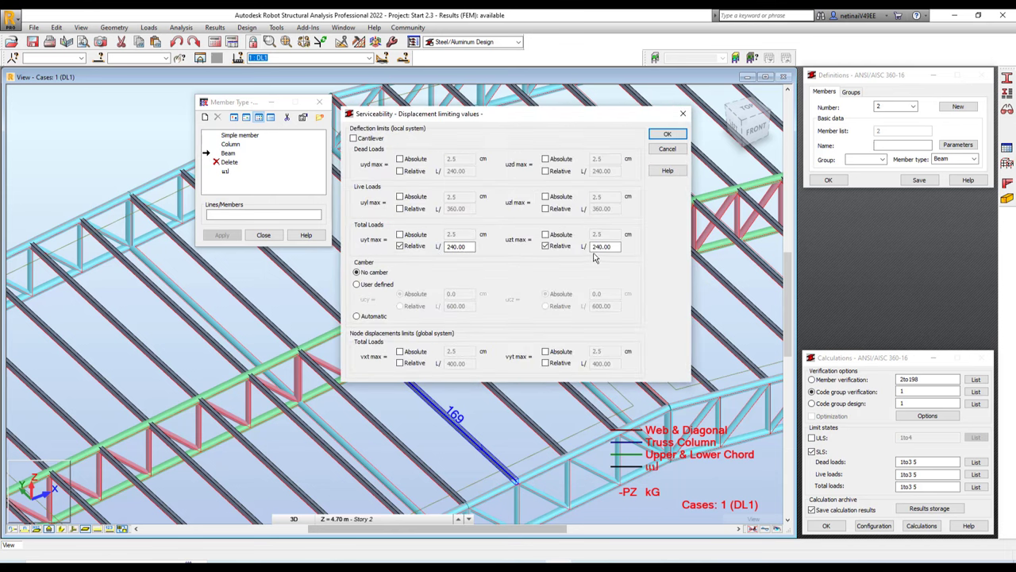
left_click(665, 135)
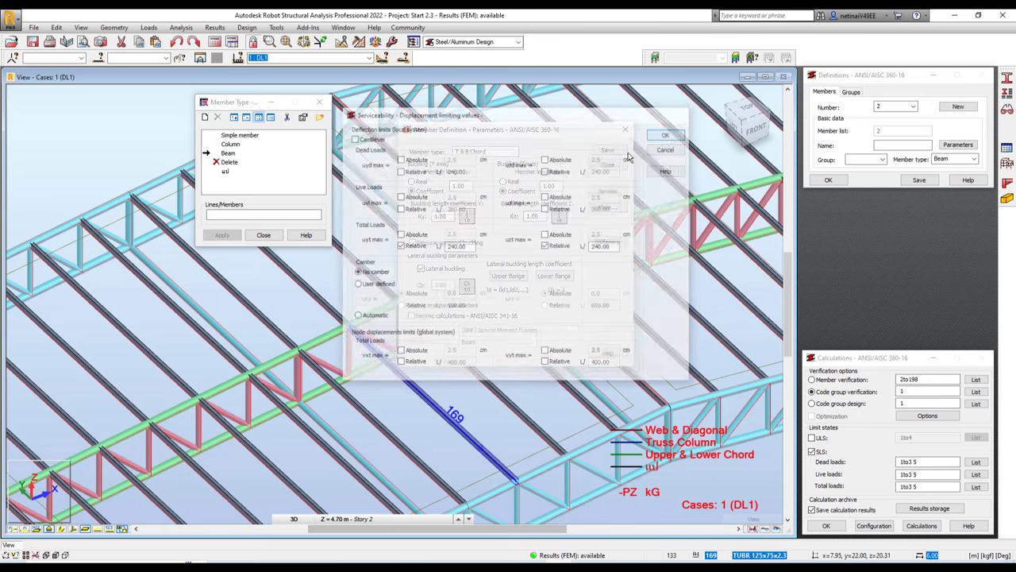
left_click(608, 150)
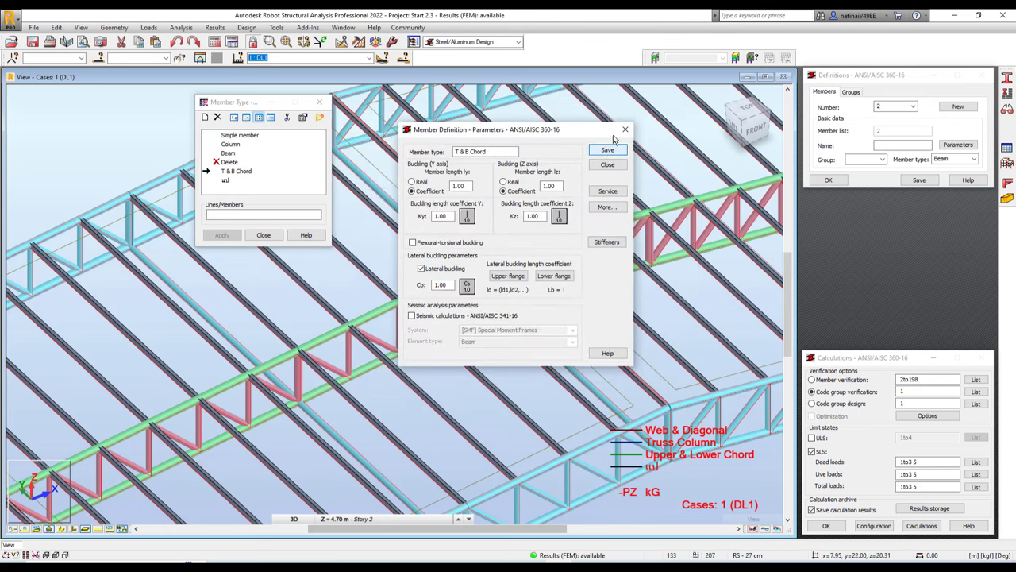
- Close the Member Definition and Member Type dialogs
left_click(625, 130)
scroll(516, 240, "down", 3)
scroll(516, 241, "down", 2)
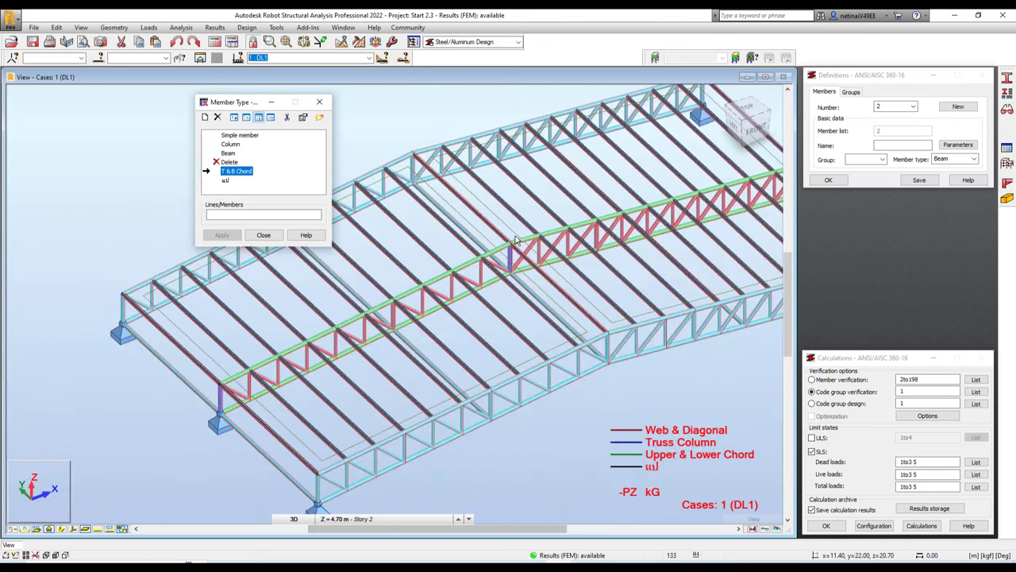
scroll(516, 240, "down", 1)
left_click(319, 101)
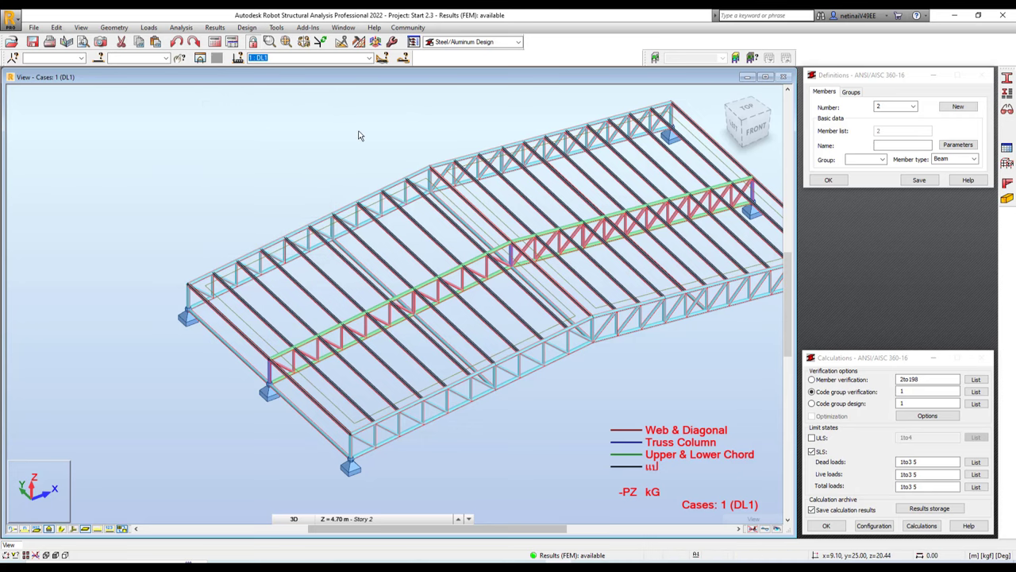
scroll(597, 370, "up", 2)
scroll(532, 357, "up", 2)
scroll(466, 345, "up", 3)
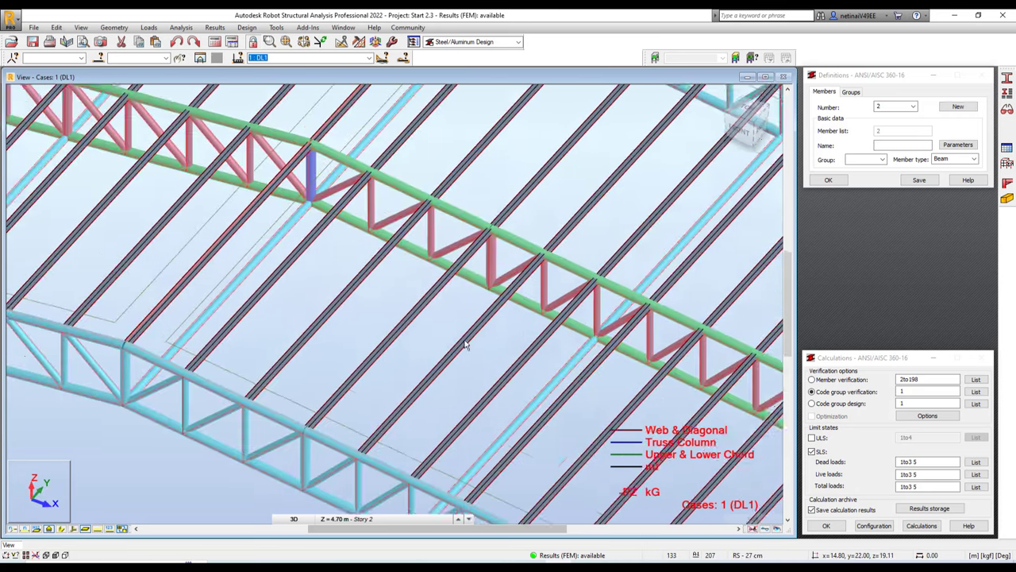
- Orbit and zoom out over the whole roof and select all members
mouse_move(466, 344)
middle_mouse_down("shift")
mouse_move(546, 305)
mouse_move(377, 359)
middle_mouse_up("shift")
scroll(262, 343, "down", 1)
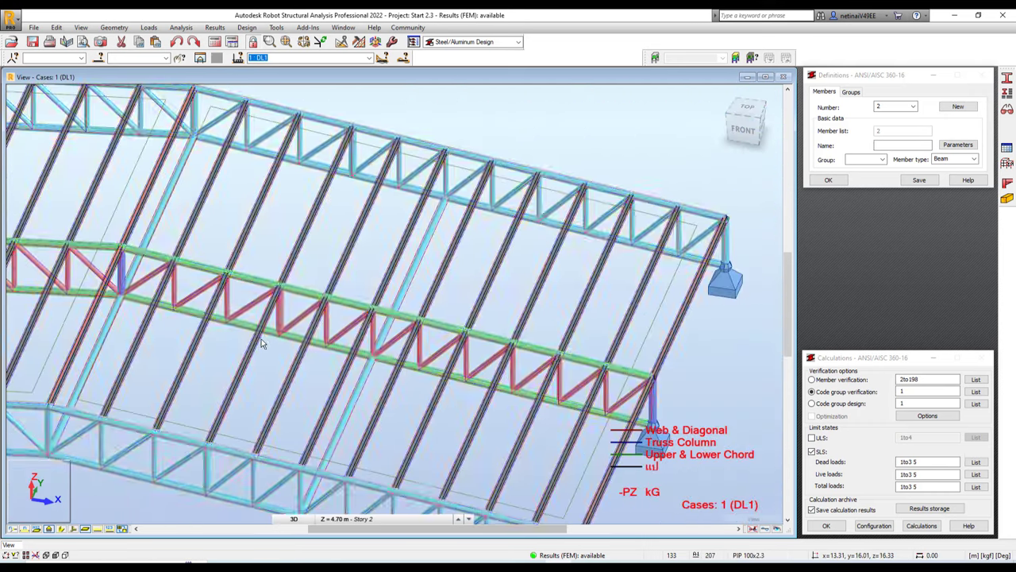
scroll(266, 343, "up", 2)
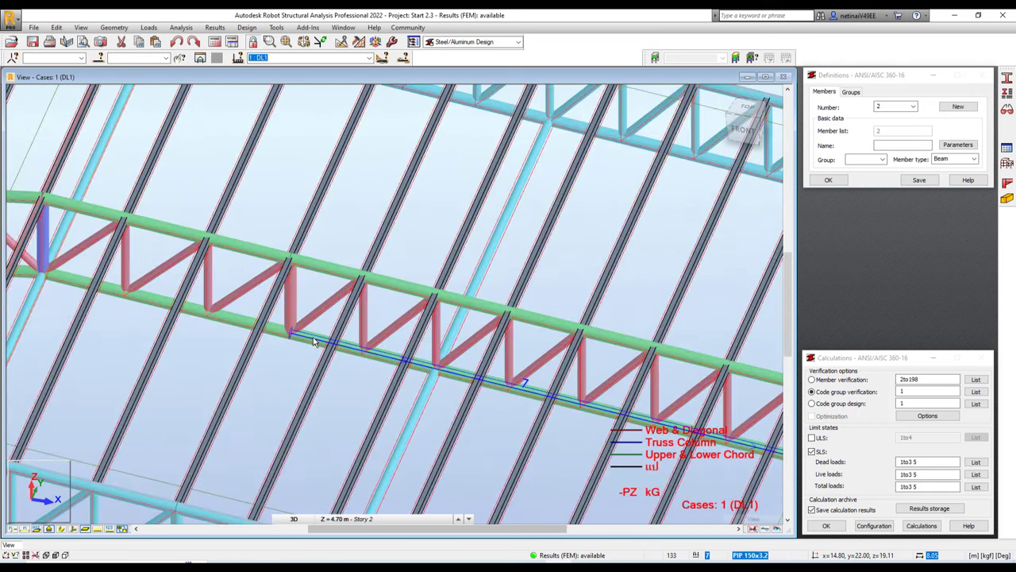
scroll(295, 371, "down", 3)
middle_click_drag(296, 371, 388, 413, "shift")
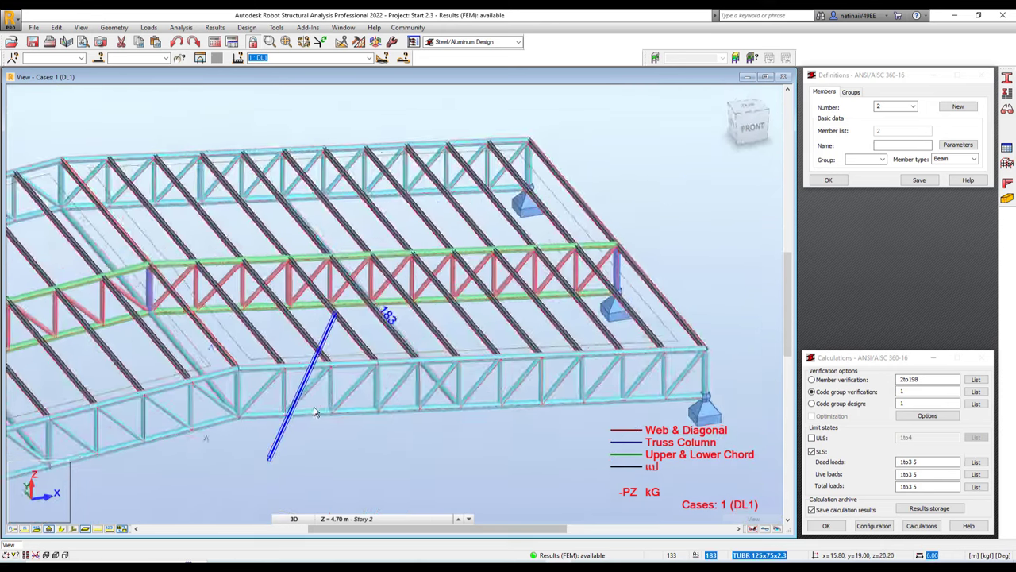
key("ctrl+a")
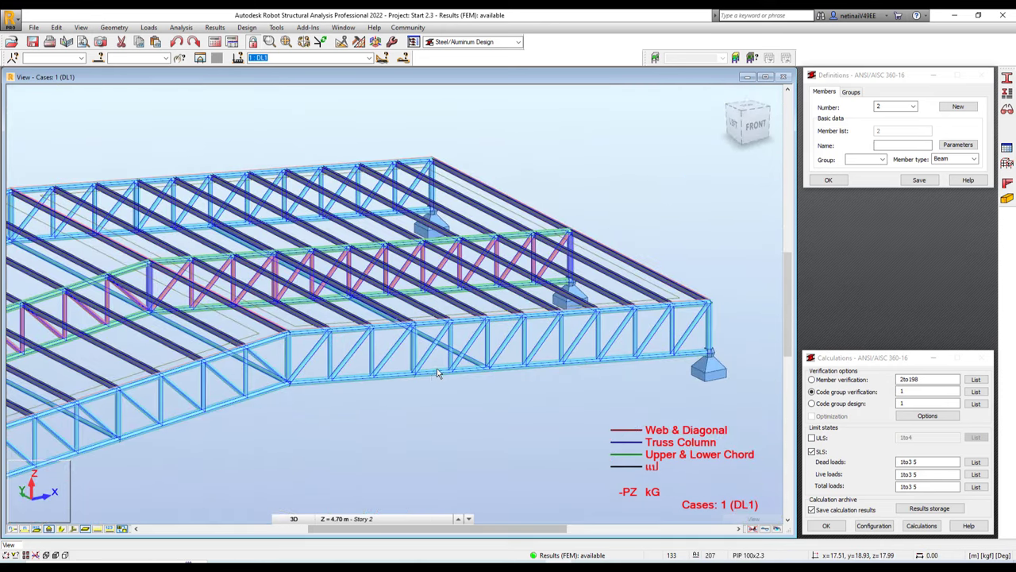
scroll(439, 382, "down", 2)
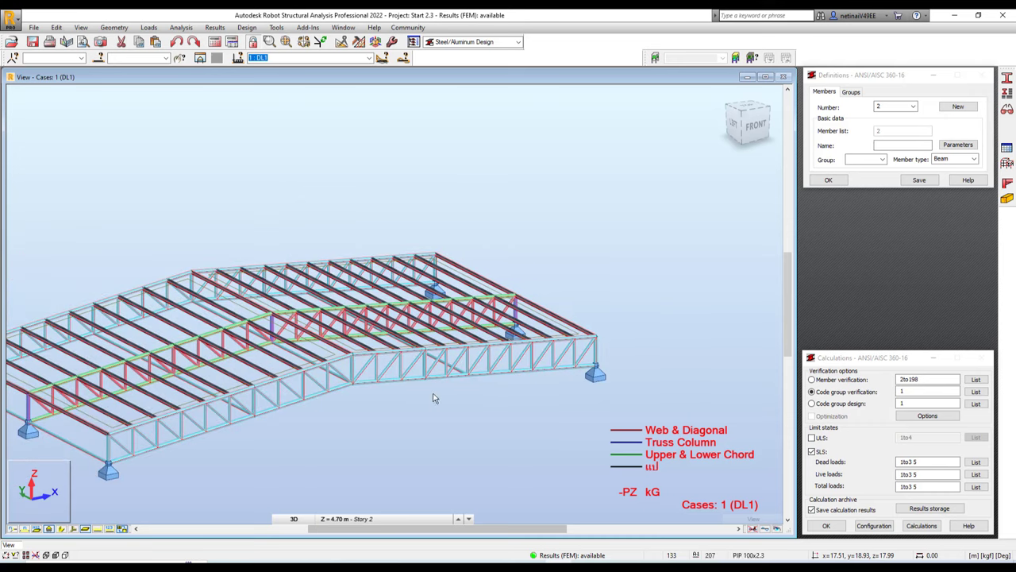
left_click(473, 41)
- Switch to the Geometry layout, hide the roof loads and zoom in
left_click(457, 51)
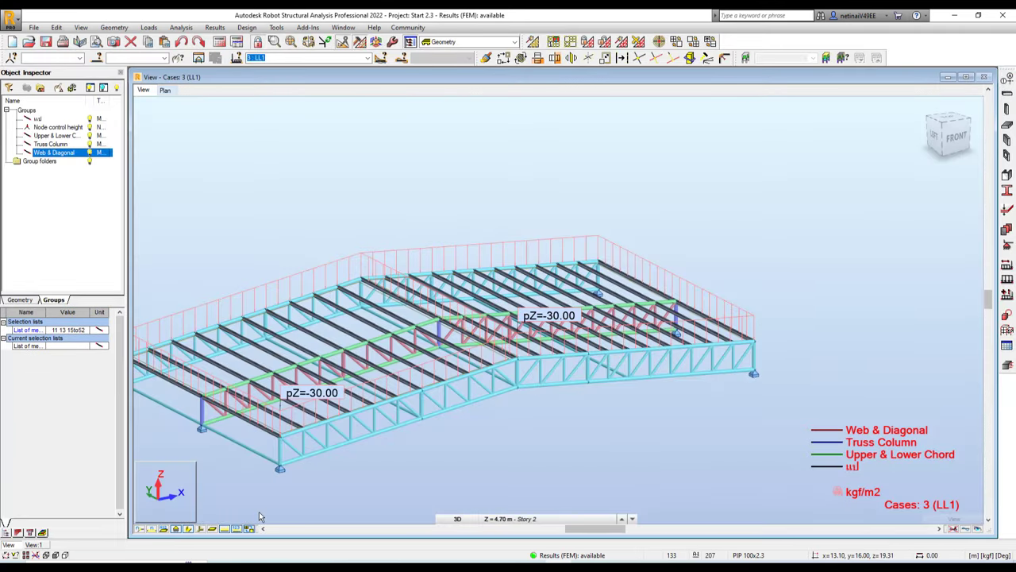
left_click(236, 531)
middle_click_drag(590, 416, 584, 374, "shift")
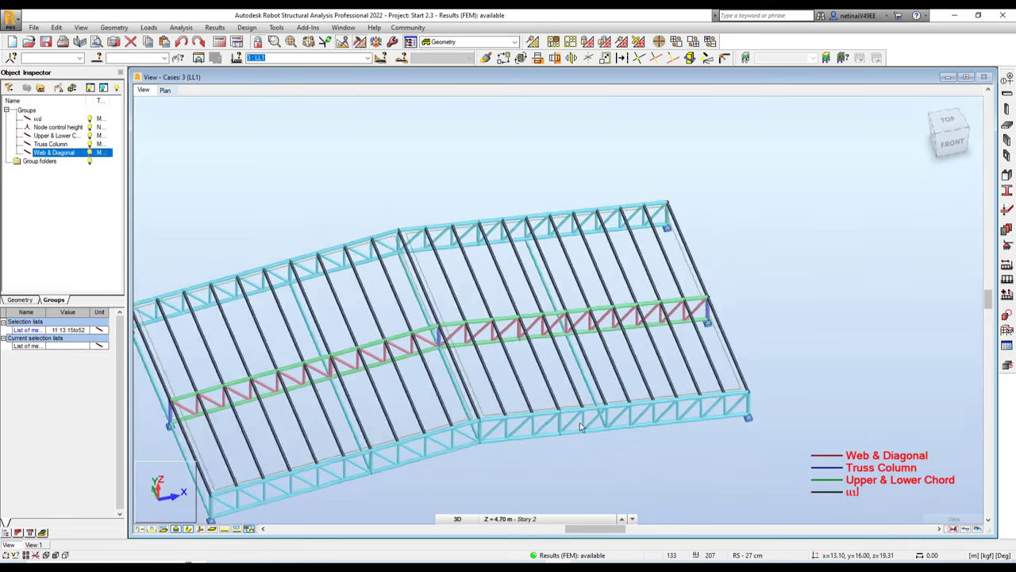
scroll(583, 375, "up", 3)
scroll(596, 361, "up", 3)
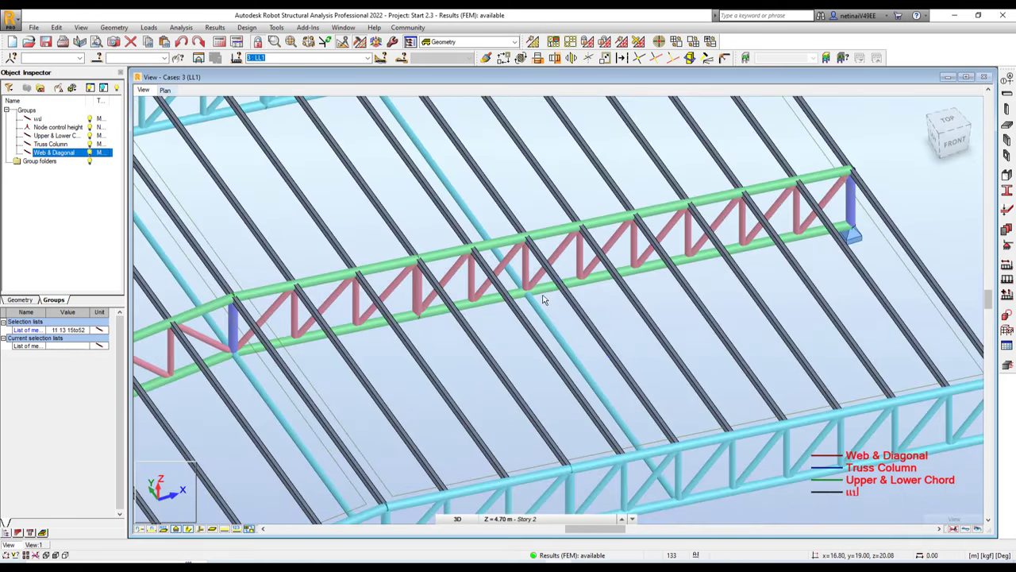
scroll(543, 289, "up", 1)
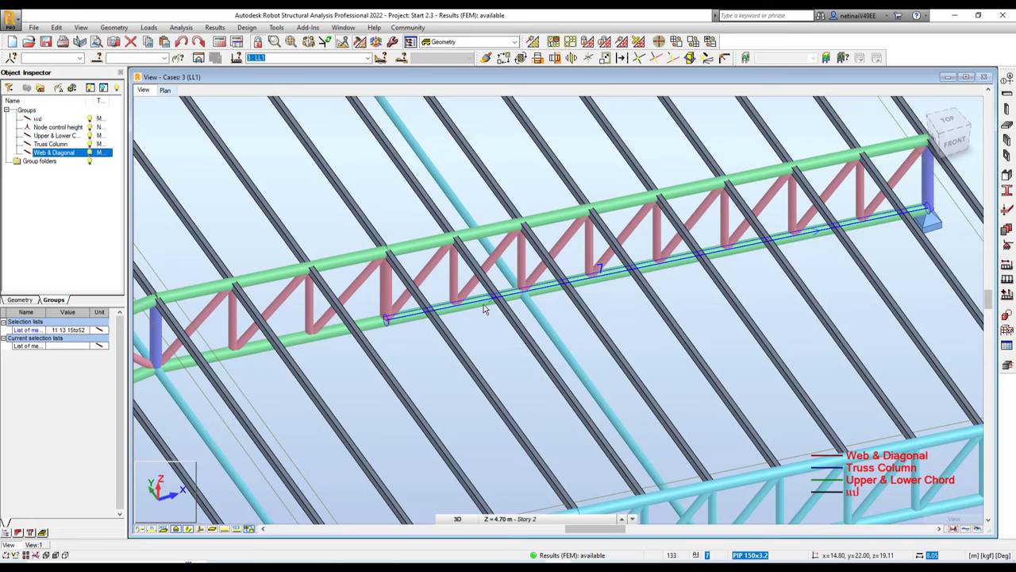
scroll(530, 296, "up", 1)
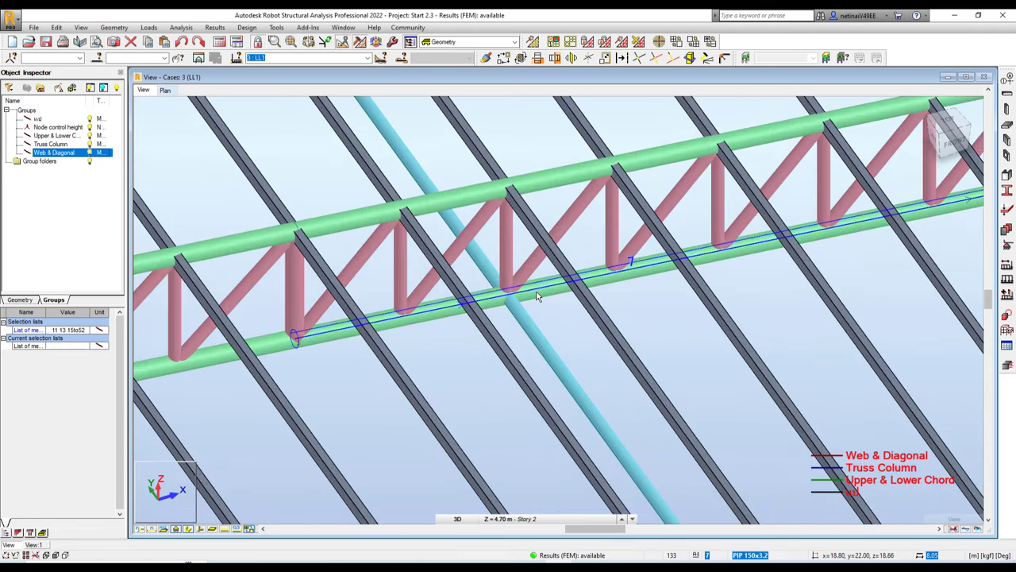
- Select lower chord member 7 and show its geometry: 8.05 m, PIP 150x3.2, STEEL Fe 24
left_click(544, 300)
scroll(544, 300, "down", 1)
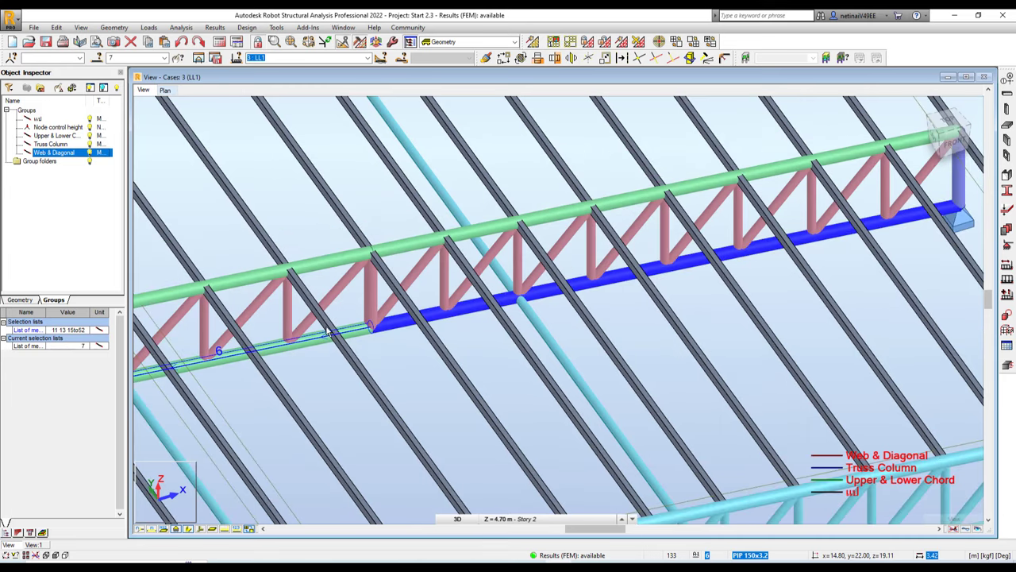
scroll(536, 300, "up", 1)
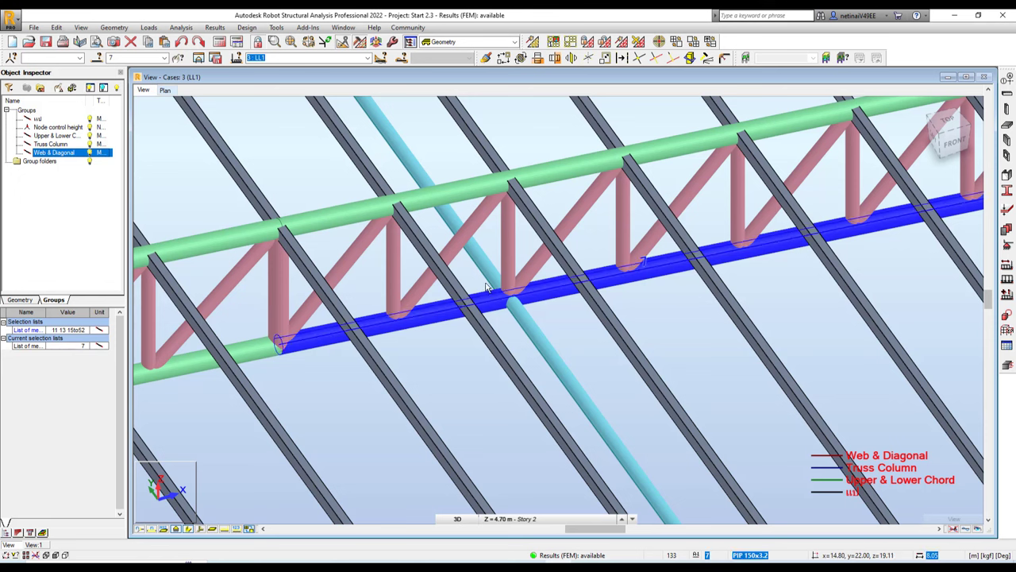
left_click_drag(474, 273, 556, 318)
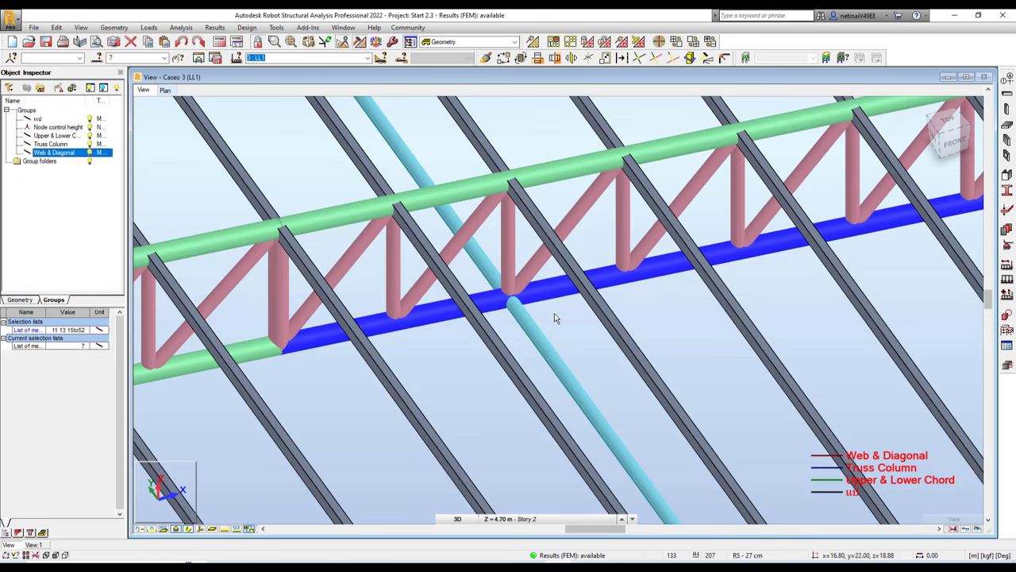
left_click(26, 298)
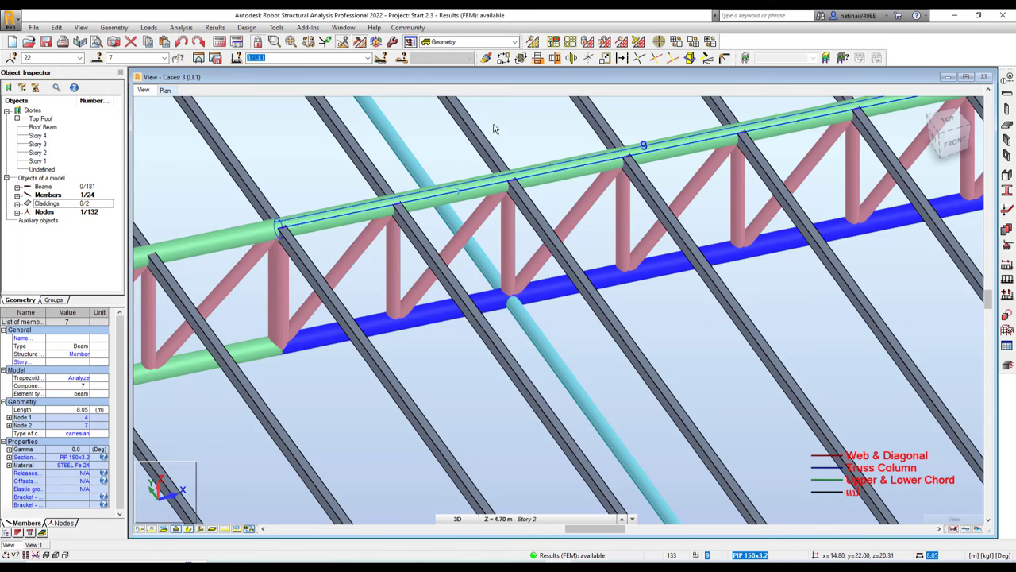
- Apply Intersection to the selected lower chord, then deselect it
left_click(638, 62)
left_click(530, 301)
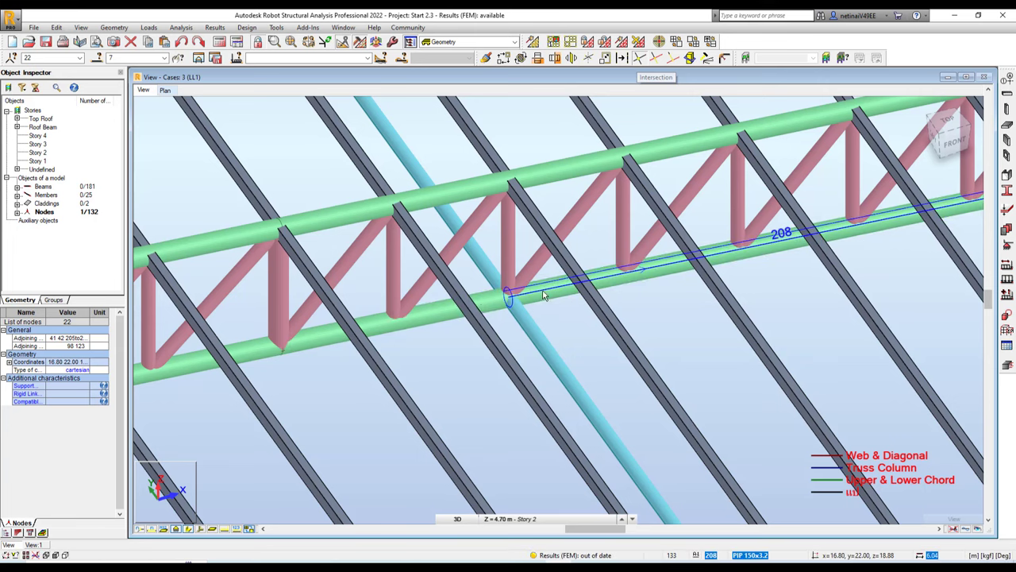
scroll(491, 280, "down", 3)
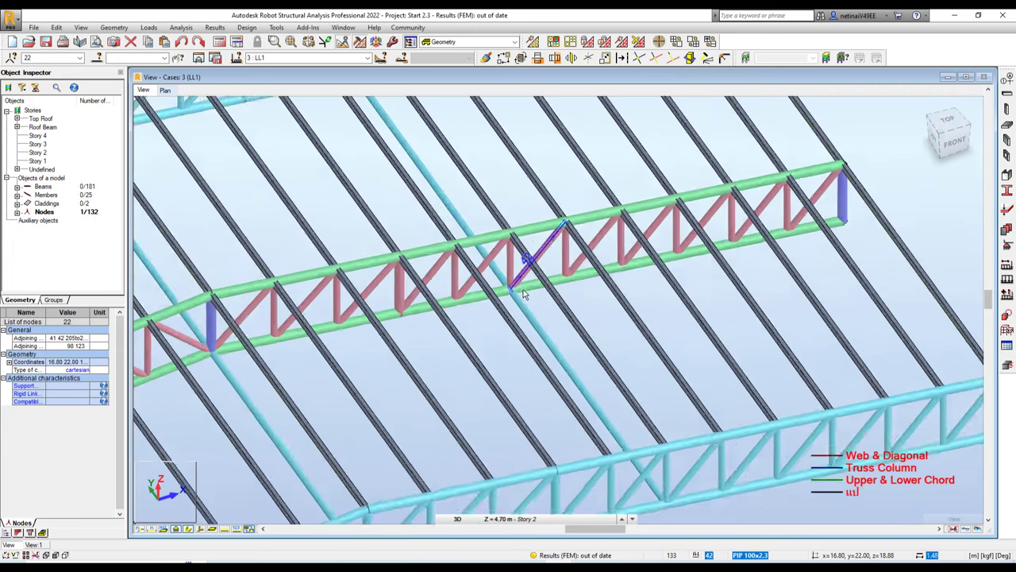
scroll(476, 298, "down", 2)
scroll(556, 325, "down", 2)
scroll(600, 343, "up", 1)
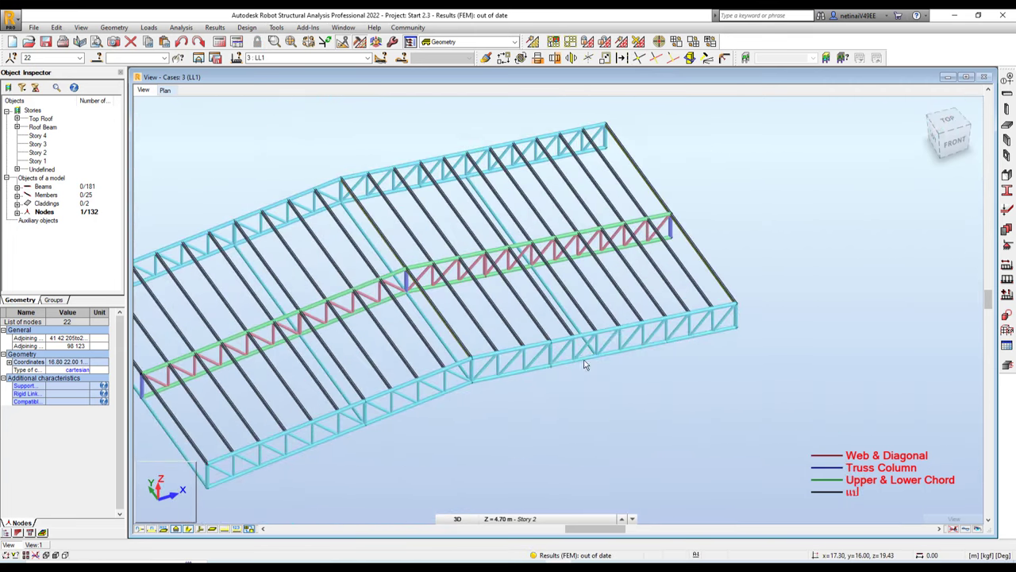
scroll(591, 350, "up", 1)
scroll(608, 351, "up", 1)
scroll(608, 351, "up", 1)
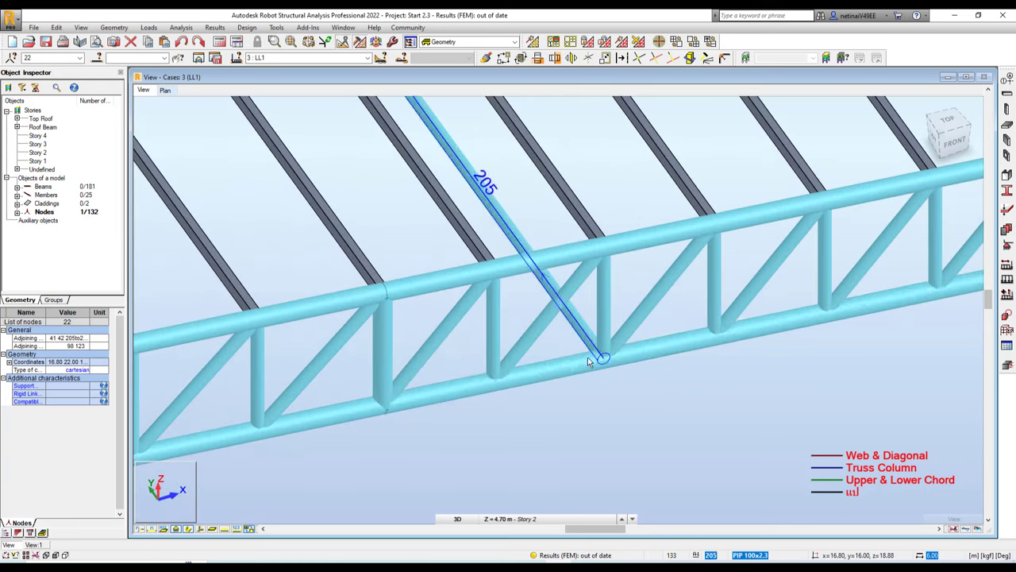
- Split bottom chord member 58 at node 78 where the brace meets it
left_click(578, 362)
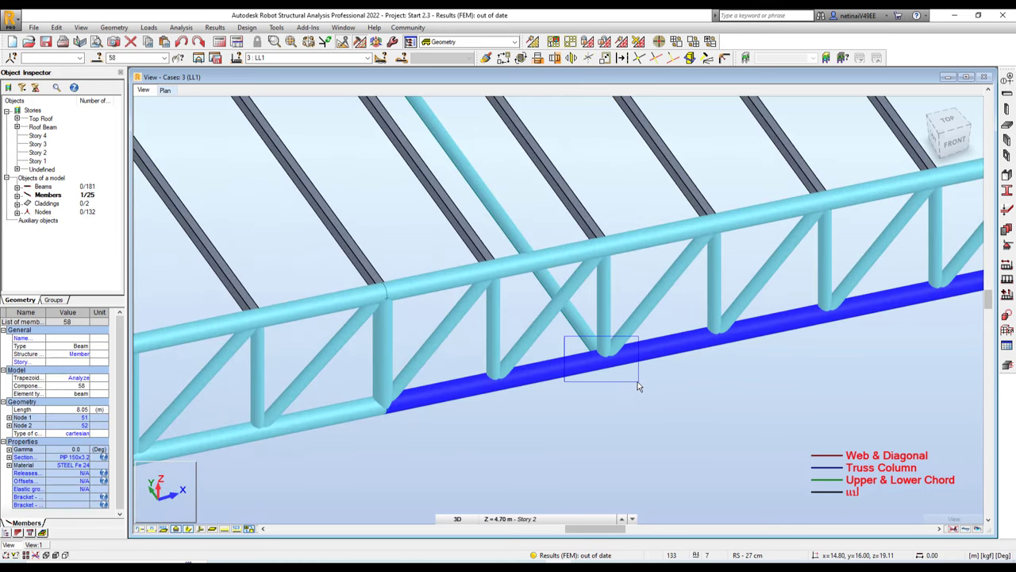
left_click_drag(618, 373, 638, 382)
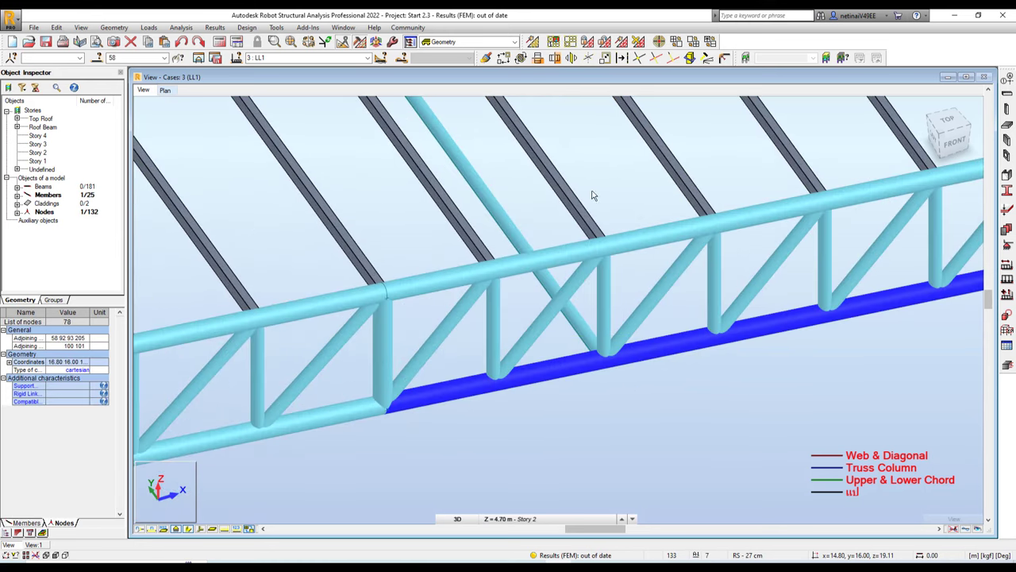
left_click(622, 60)
left_click(736, 127)
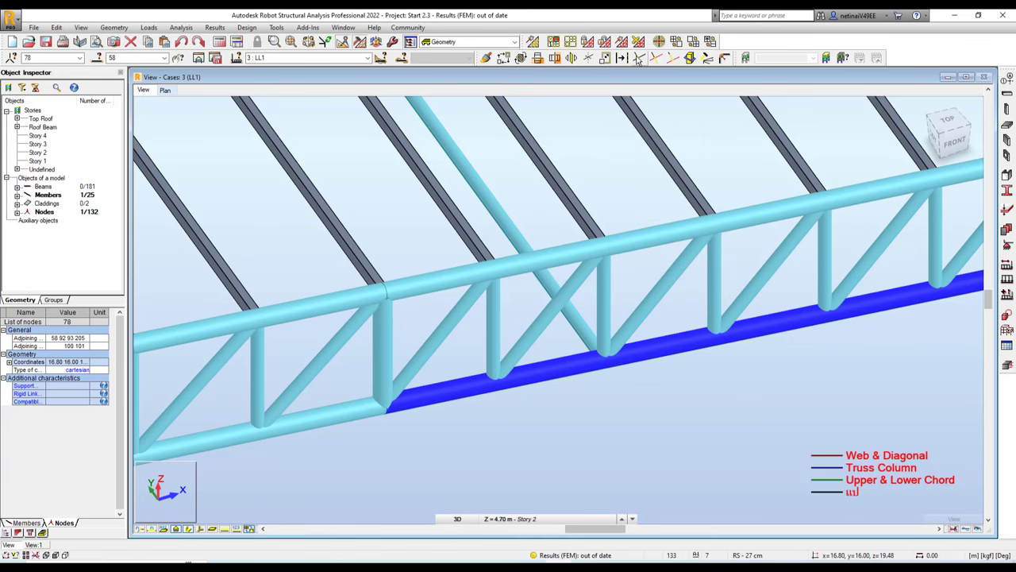
left_click(609, 419)
scroll(608, 356, "down", 3)
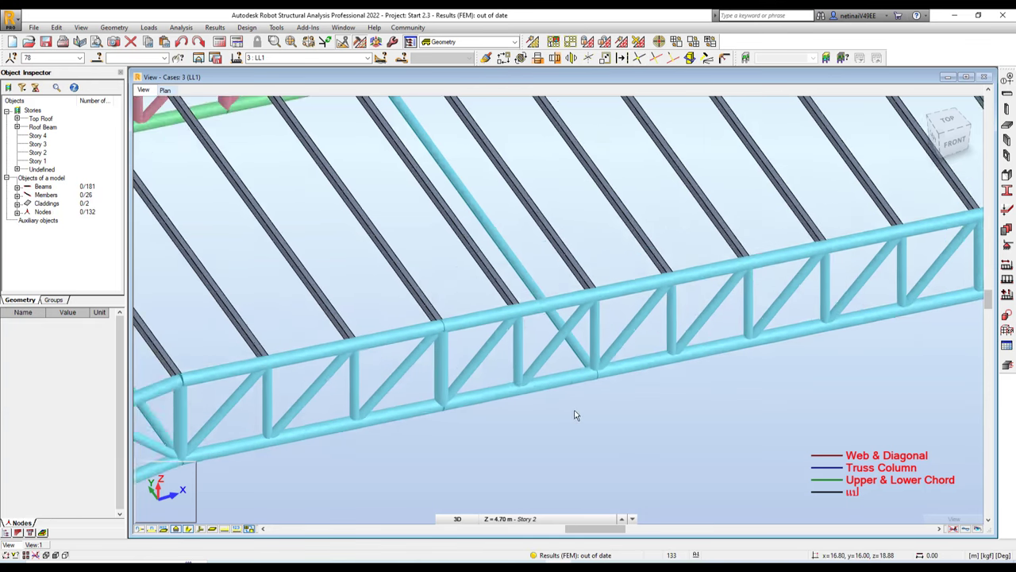
scroll(571, 408, "down", 3)
scroll(405, 169, "up", 5)
scroll(405, 170, "up", 2)
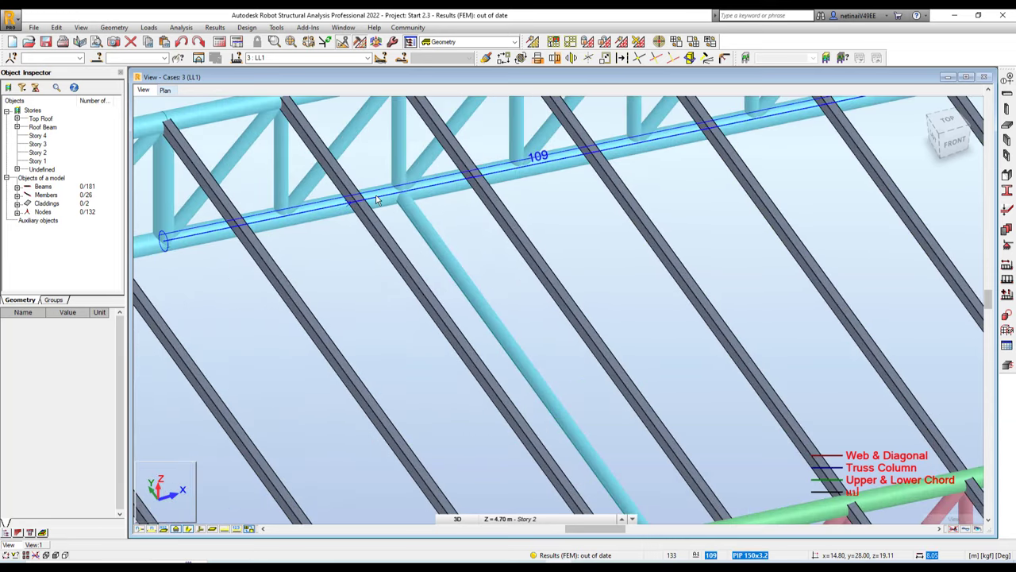
- Split top chord member 109 at node 122 where the brace meets it
left_click(382, 185)
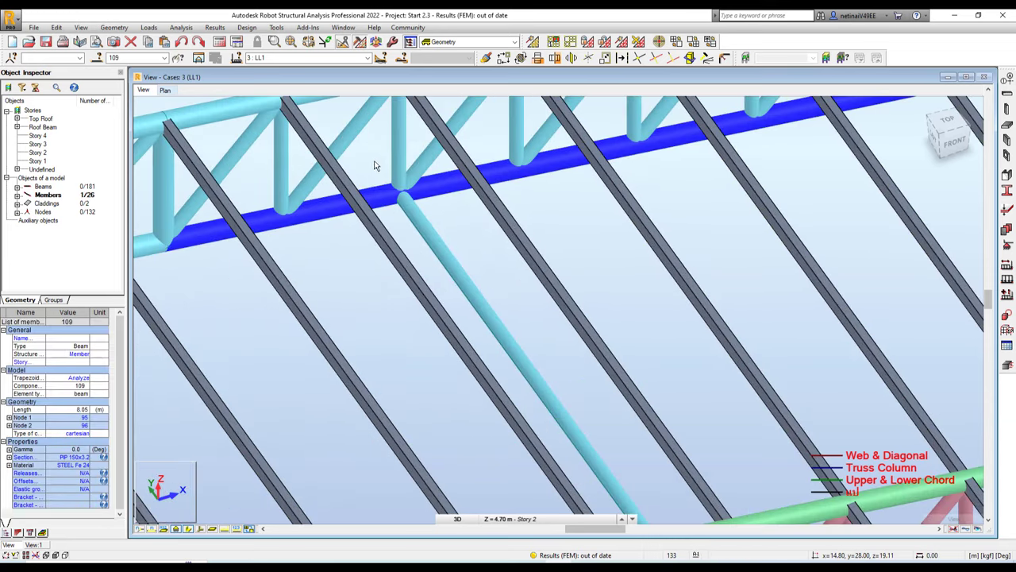
left_click(421, 202)
left_click(621, 60)
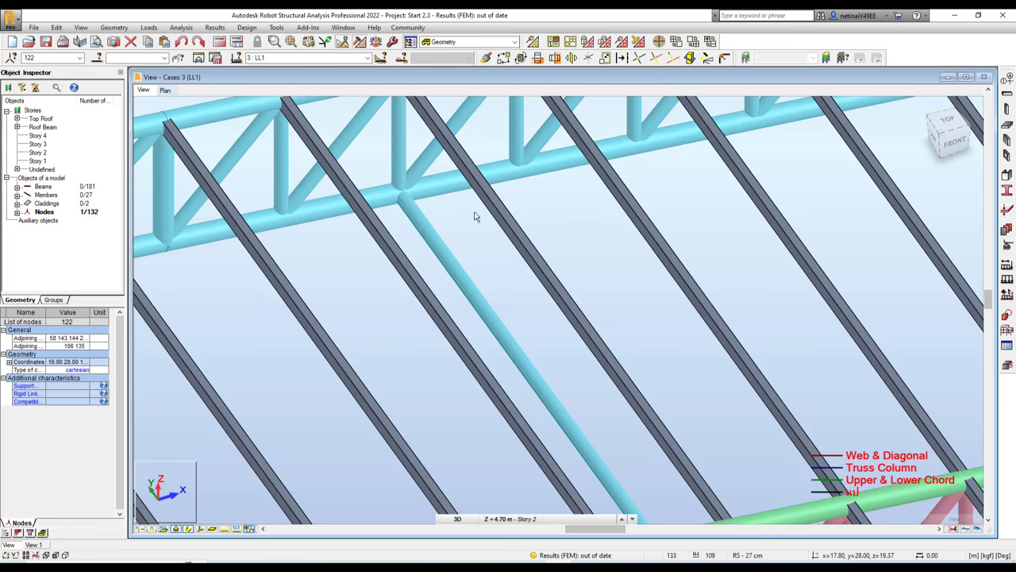
scroll(429, 262, "down", 2)
scroll(477, 326, "down", 2)
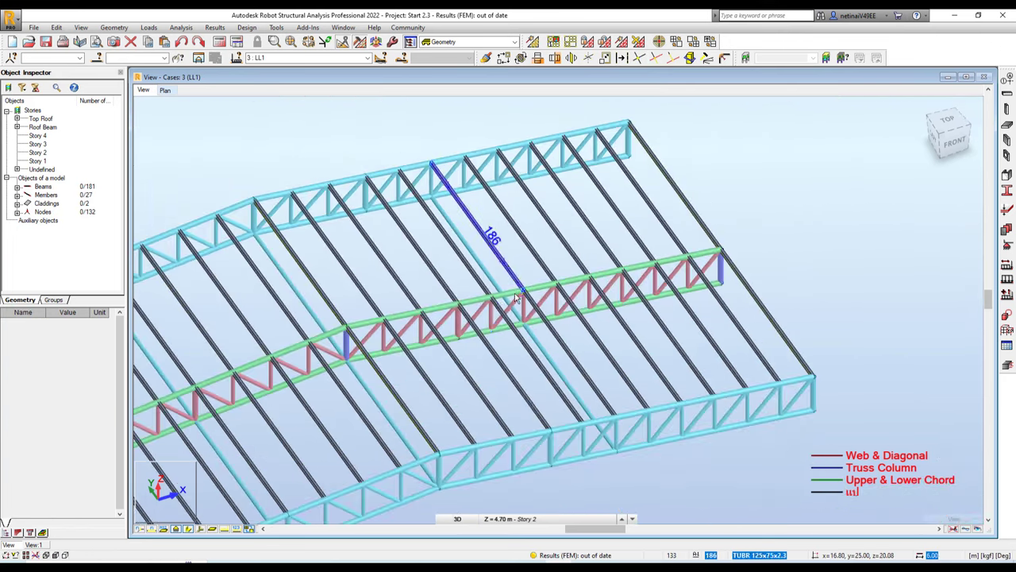
scroll(524, 389, "down", 1)
scroll(577, 459, "down", 1)
- Orbit, pan and zoom to review the split chords, leaving the front truss horizontal
mouse_move(578, 459)
middle_mouse_down("shift")
mouse_move(627, 422)
mouse_move(465, 448)
mouse_move(510, 436)
mouse_move(447, 441)
mouse_move(403, 430)
mouse_move(404, 419)
mouse_move(324, 361)
middle_mouse_up("shift")
scroll(317, 358, "up", 1)
scroll(262, 333, "up", 2)
scroll(255, 329, "down", 2)
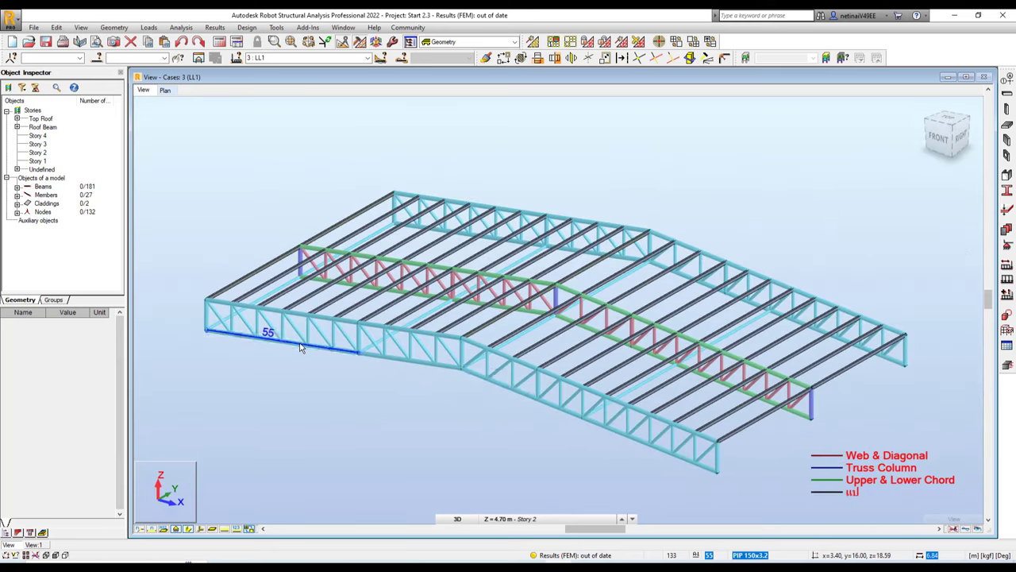
scroll(278, 333, "down", 1)
scroll(283, 332, "up", 3)
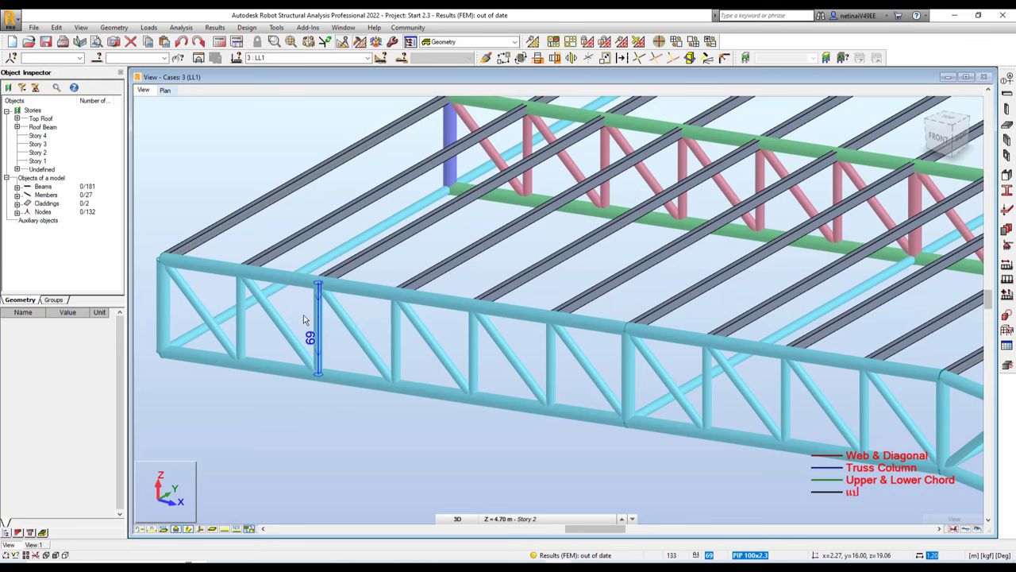
scroll(303, 318, "down", 2)
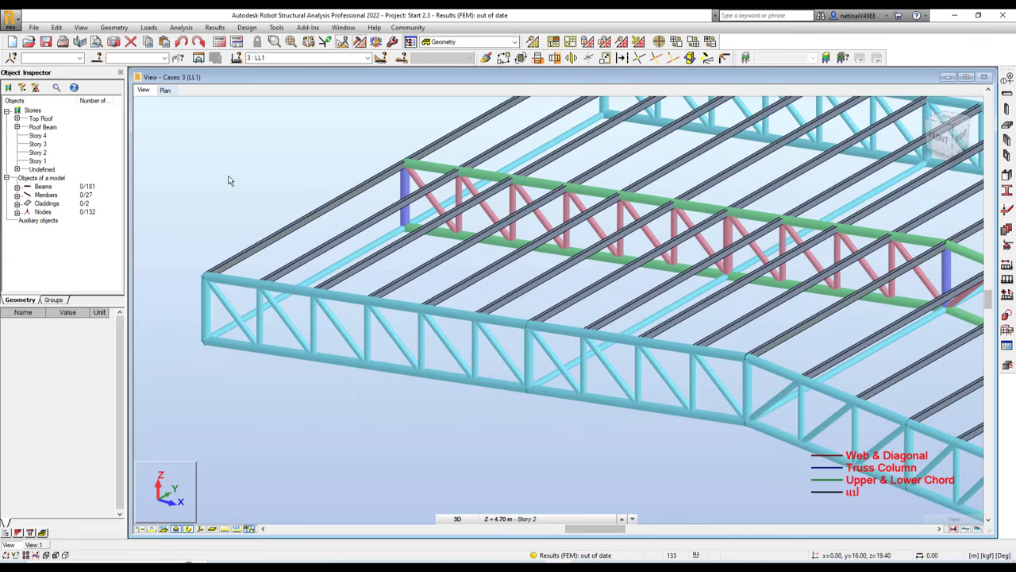
middle_click_drag(228, 180, 285, 224)
scroll(183, 205, "down", 2)
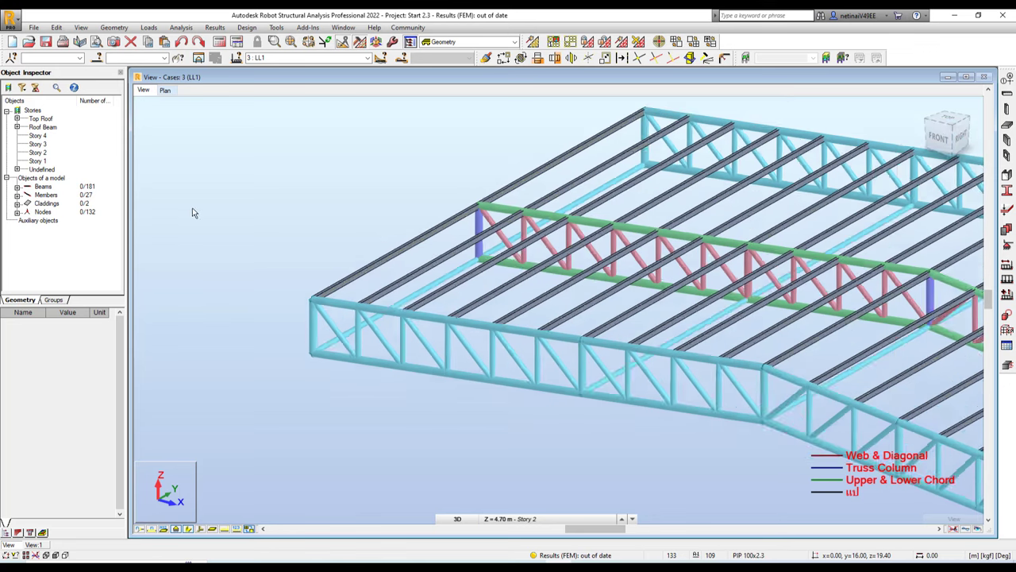
scroll(196, 214, "down", 1)
scroll(263, 179, "down", 1)
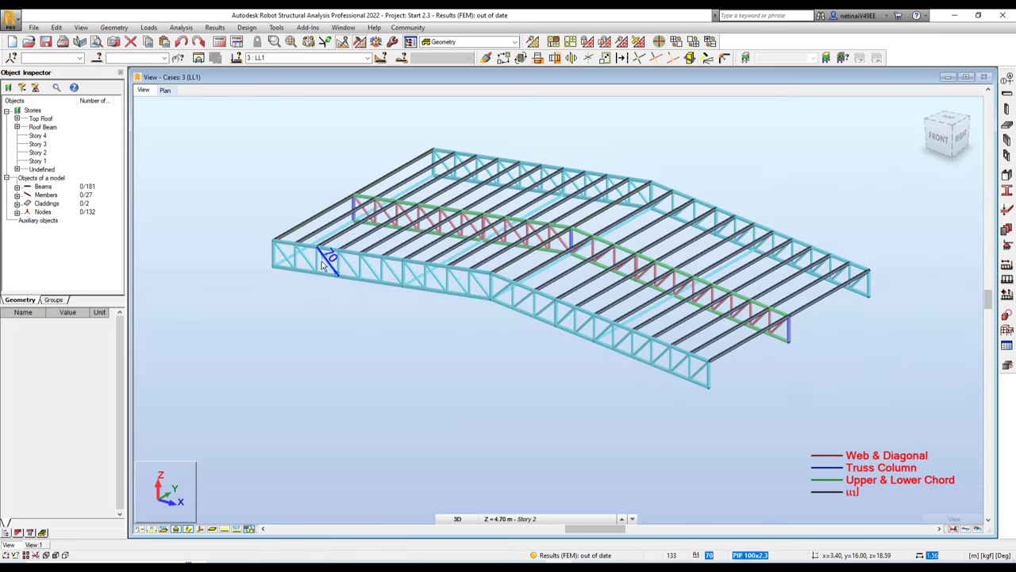
scroll(329, 259, "up", 2)
scroll(280, 282, "up", 1)
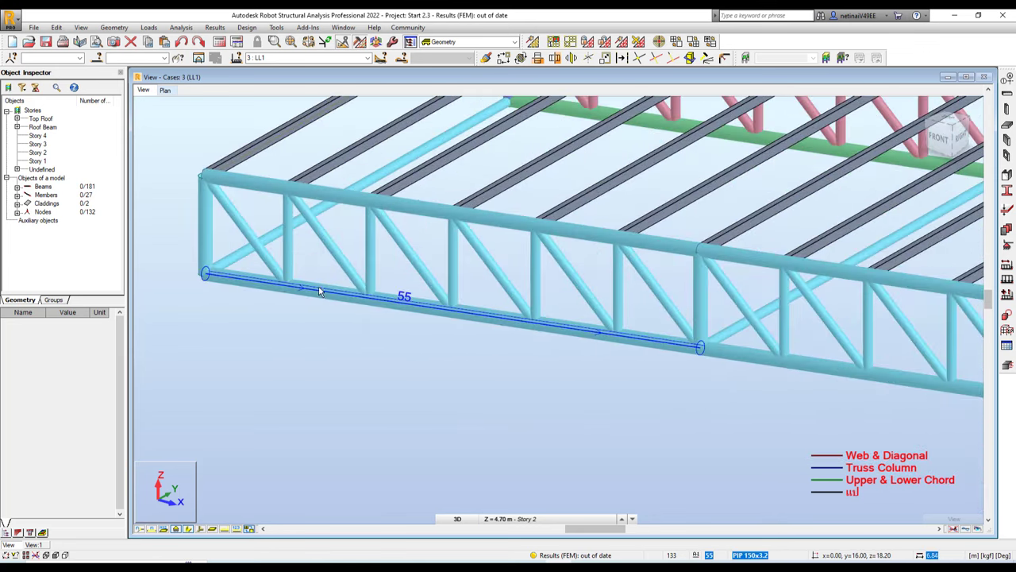
scroll(357, 302, "down", 1)
scroll(420, 324, "down", 1)
scroll(484, 321, "down", 1)
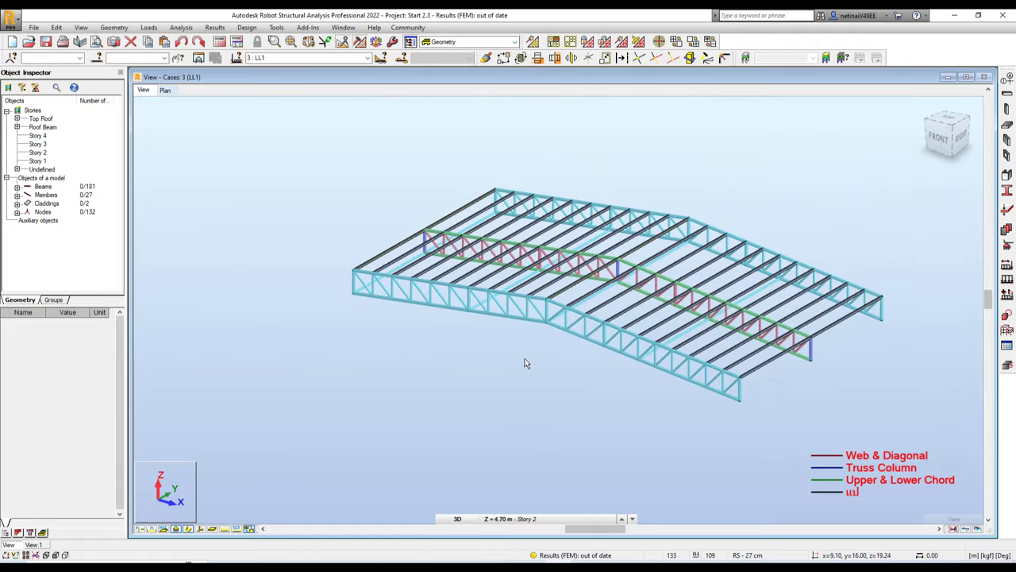
scroll(508, 358, "up", 2)
scroll(365, 341, "up", 2)
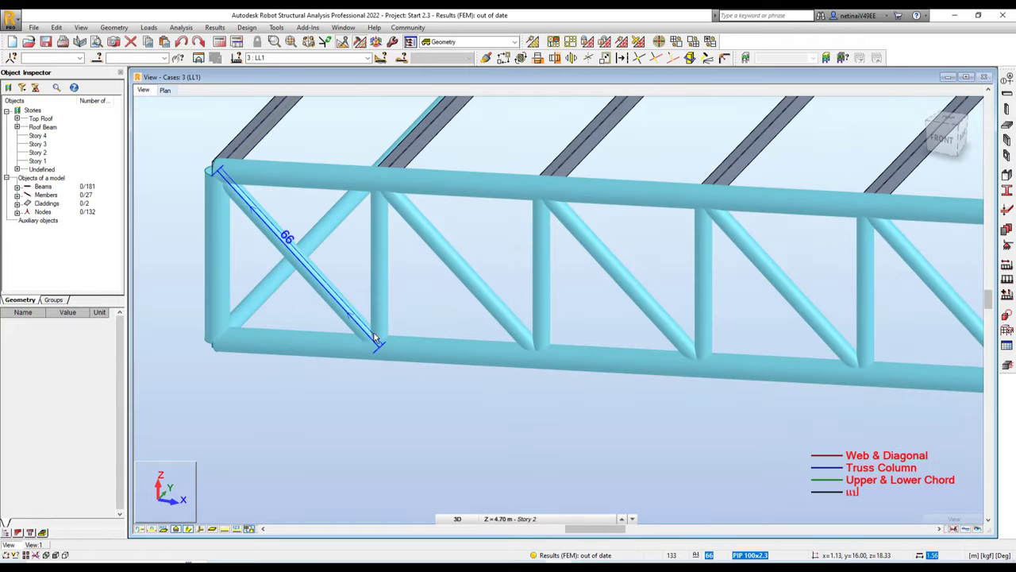
scroll(397, 345, "down", 1)
scroll(421, 352, "down", 1)
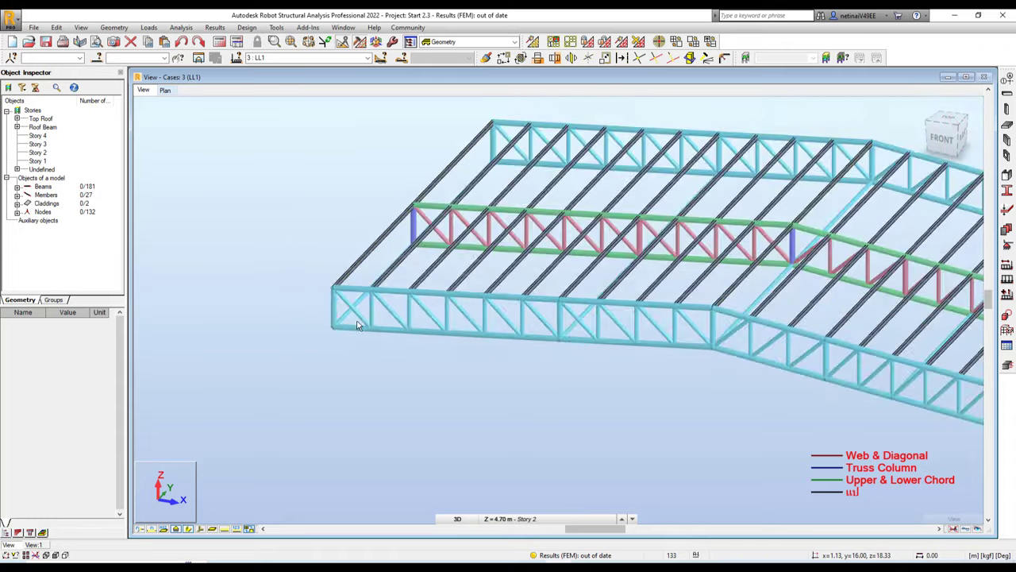
scroll(445, 357, "down", 1)
scroll(448, 358, "down", 1)
scroll(440, 334, "up", 2)
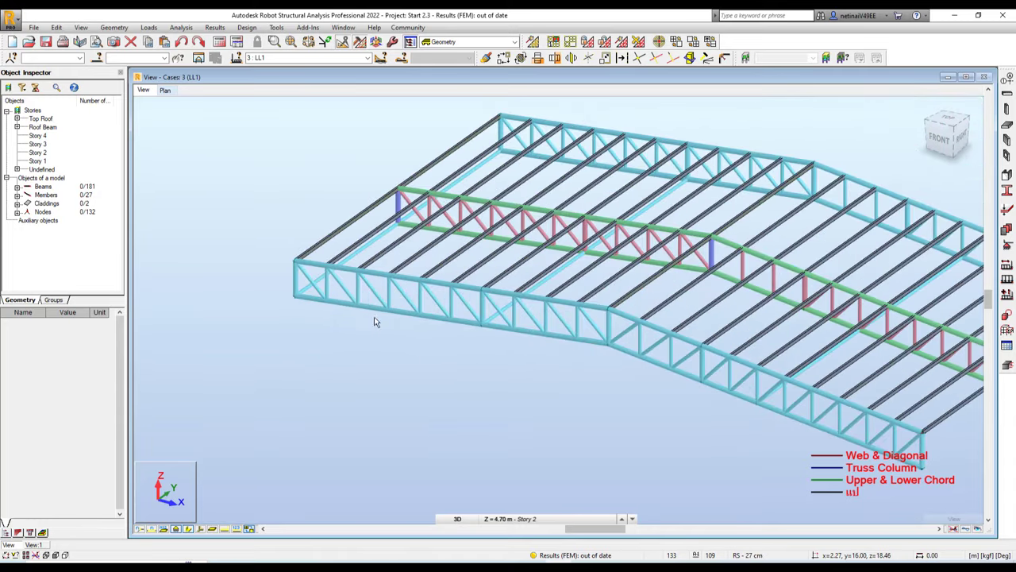
scroll(366, 309, "up", 1)
scroll(337, 274, "up", 1)
scroll(350, 276, "up", 1)
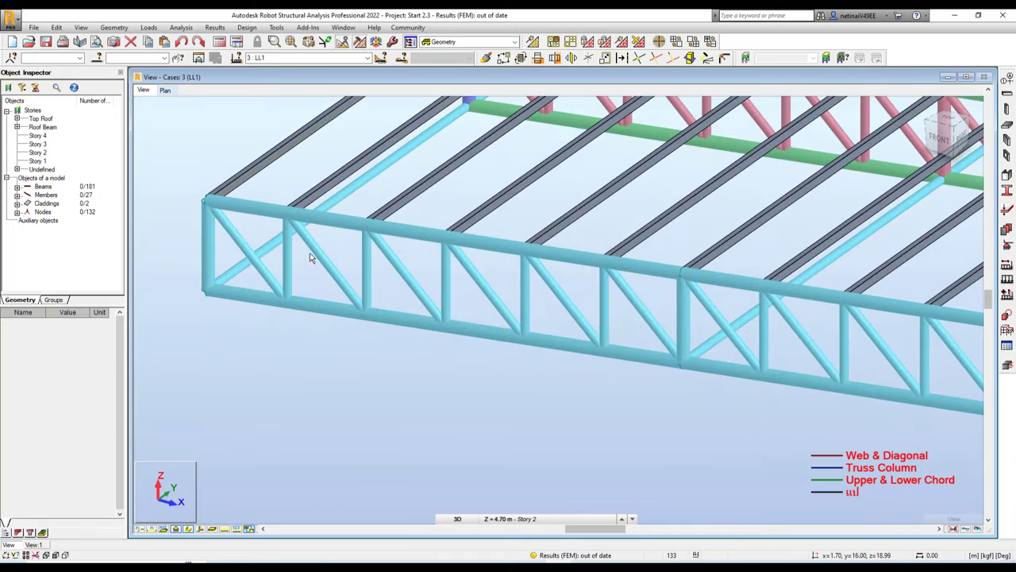
scroll(357, 306, "down", 1)
scroll(318, 298, "down", 1)
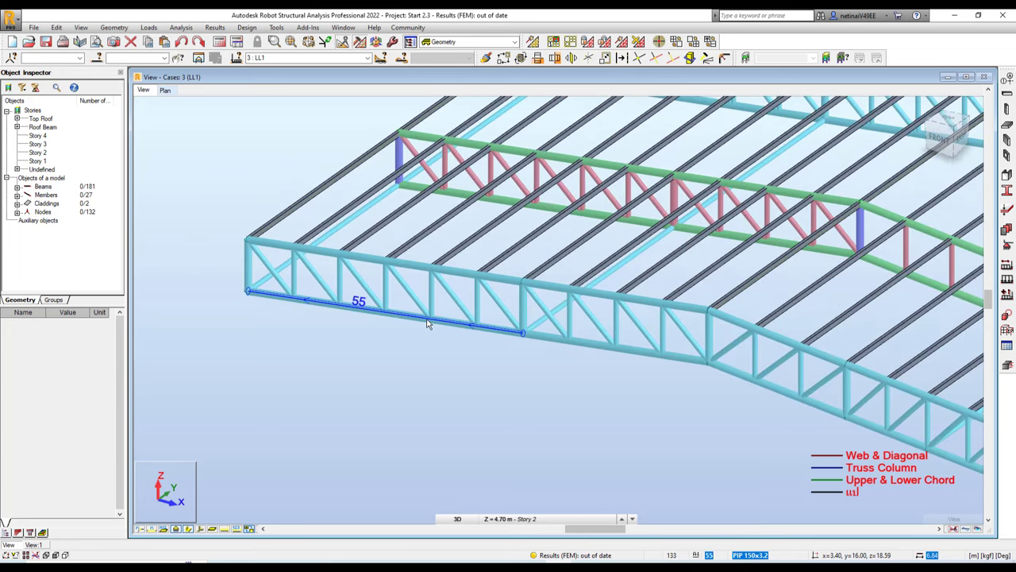
scroll(420, 318, "down", 1)
scroll(382, 320, "down", 1)
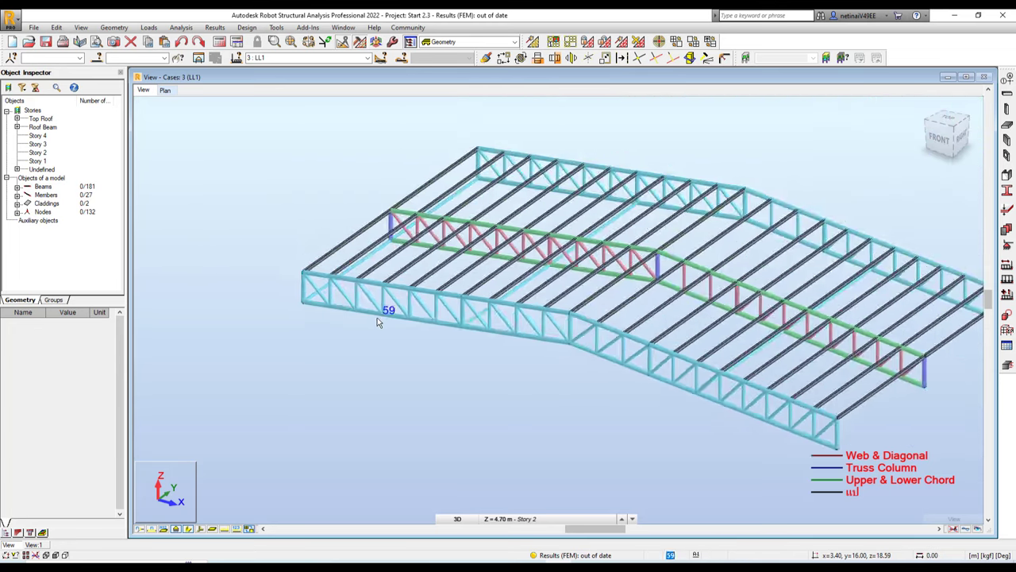
scroll(381, 322, "down", 1)
mouse_move(444, 382)
middle_mouse_down("shift")
mouse_move(492, 371)
mouse_move(476, 373)
middle_mouse_up("shift")
- Run the structural calculation and dismiss the messages (0 errors, 1 warning)
left_click(220, 42)
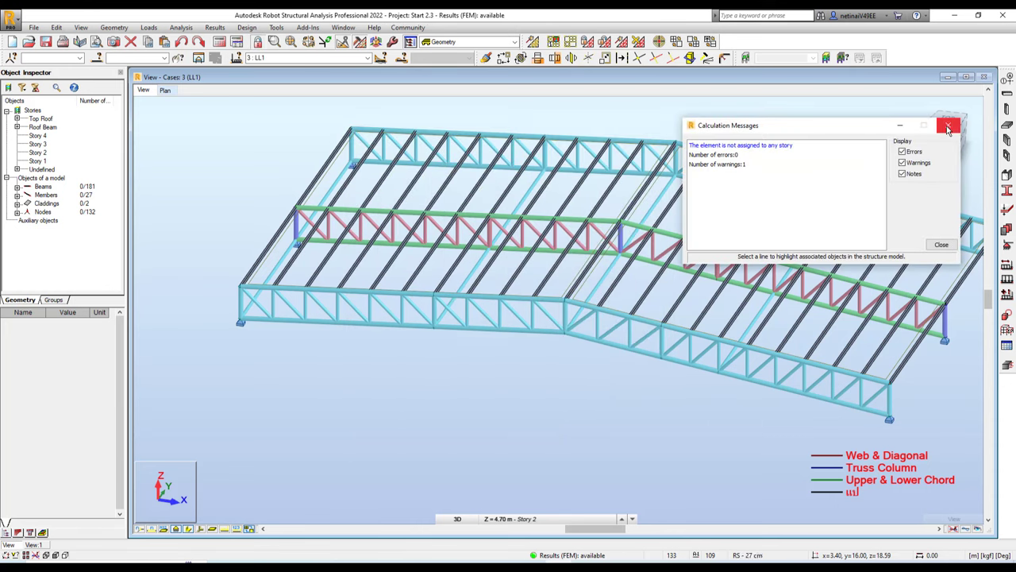
left_click(948, 124)
mouse_move(475, 391)
middle_mouse_down("shift")
mouse_move(487, 392)
mouse_move(471, 384)
middle_mouse_up("shift")
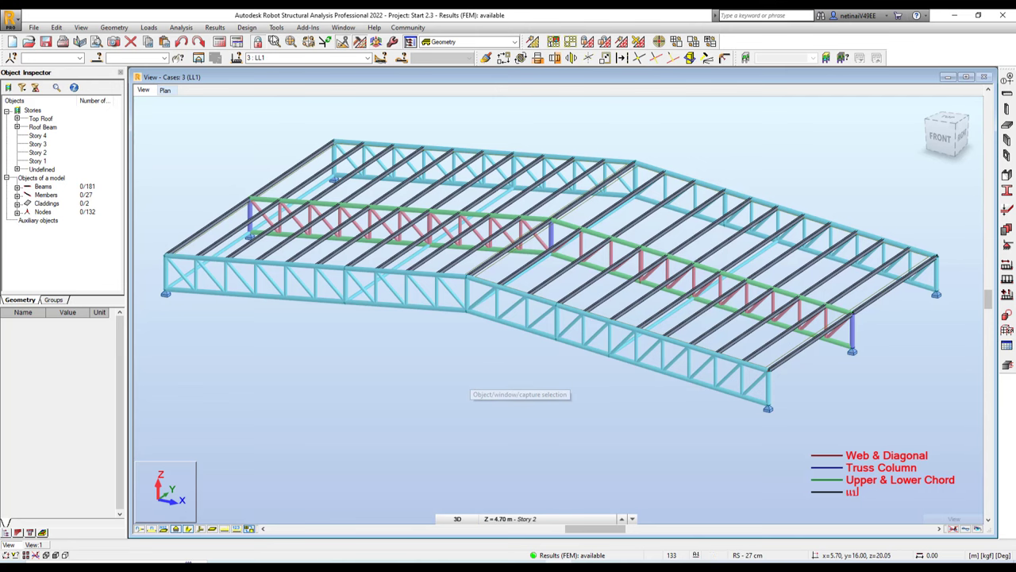
- Start Steel Members Design, pick the T & B Chord type and open member selection
left_click(247, 27)
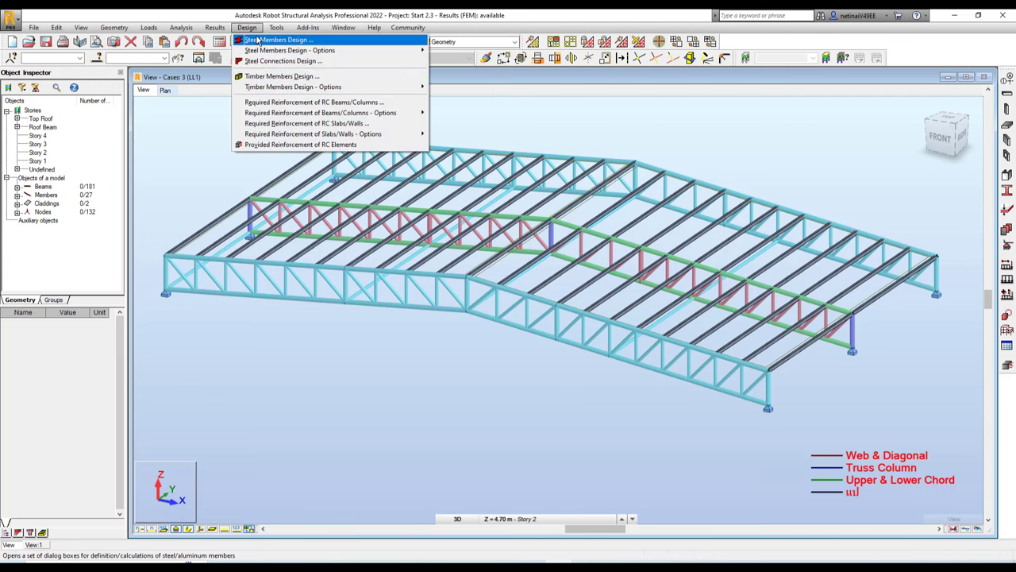
left_click(256, 40)
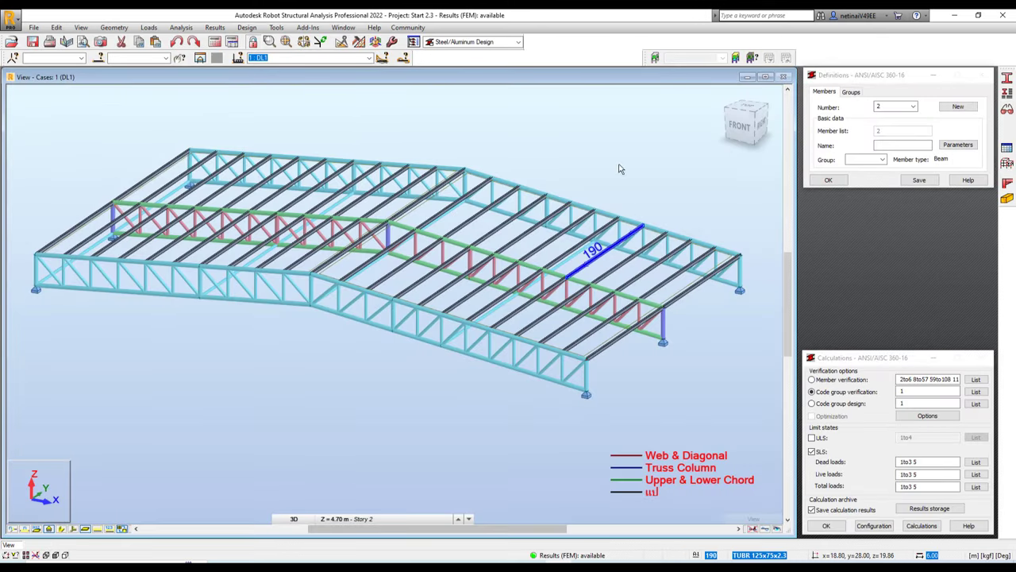
left_click(1007, 93)
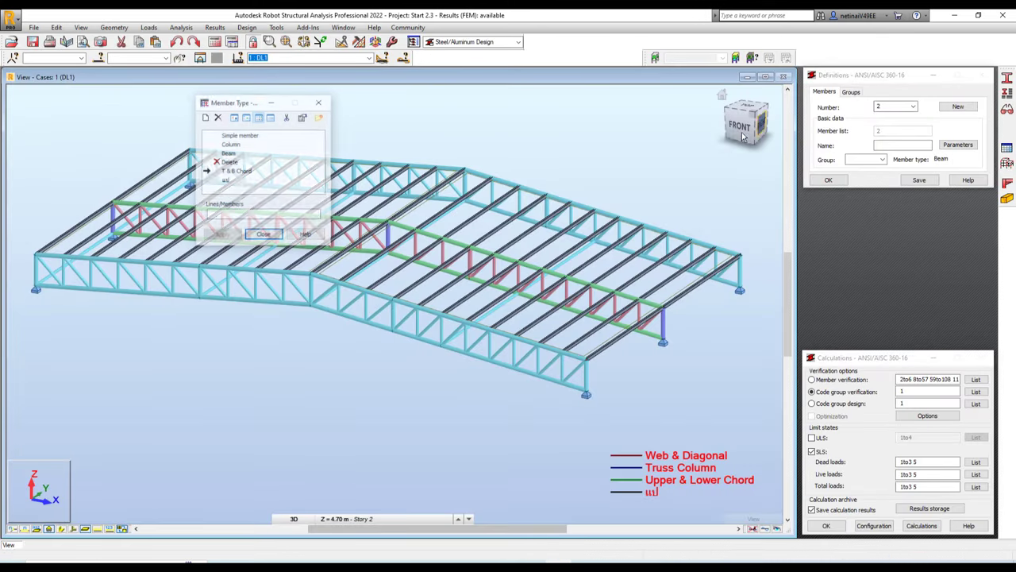
left_click(232, 172)
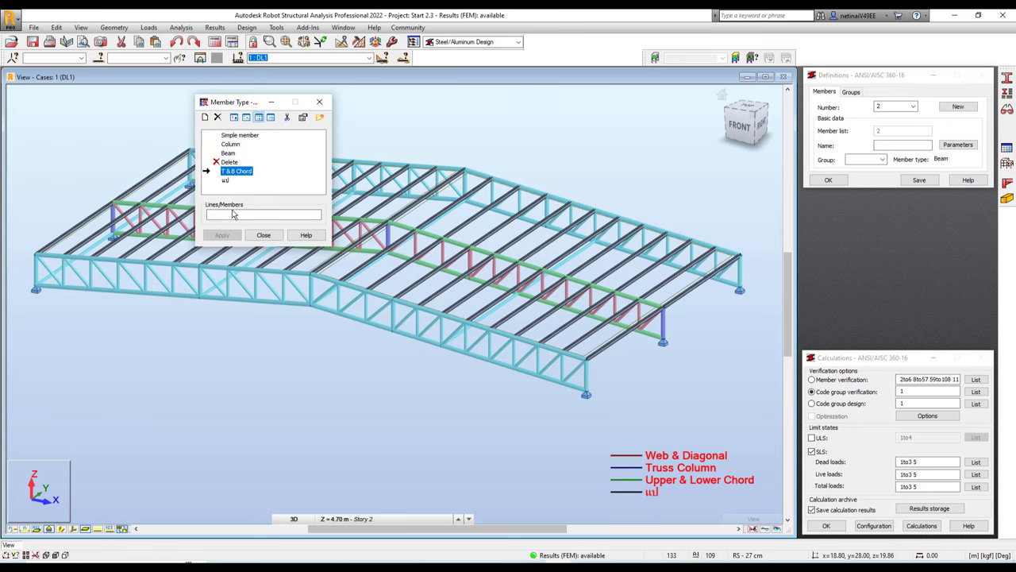
left_click(234, 214)
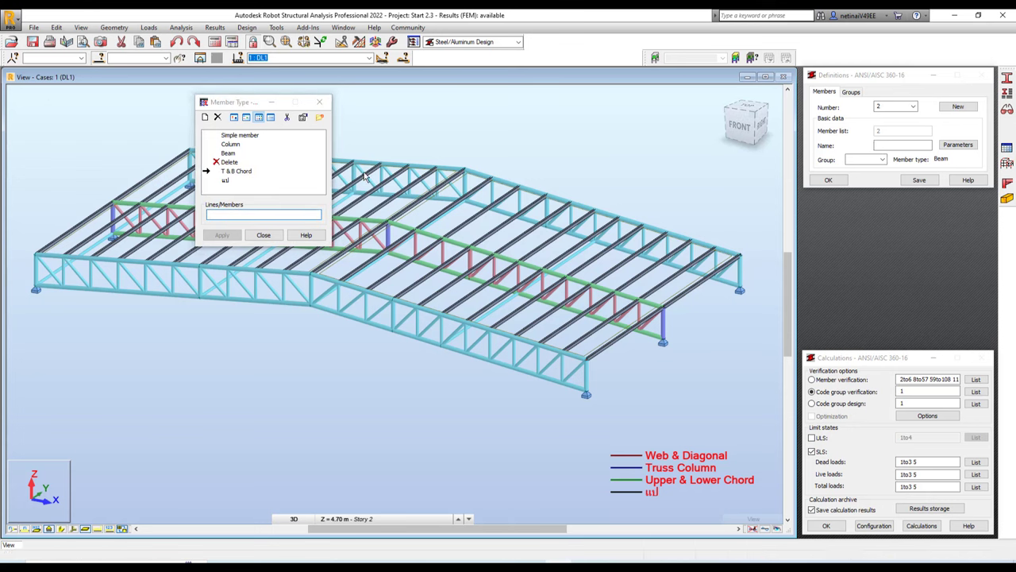
left_click(13, 58)
left_click_drag(96, 101, 395, 98)
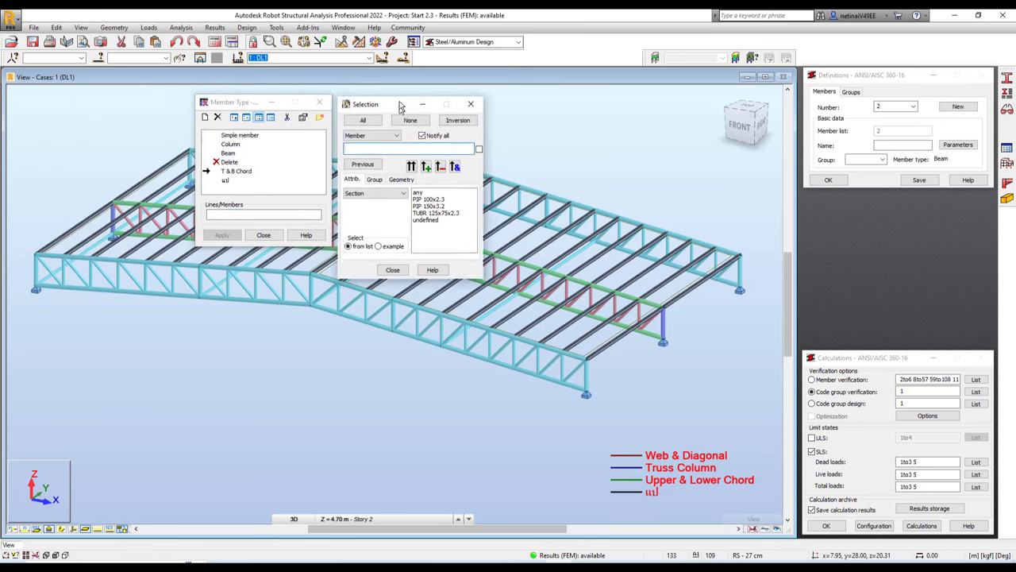
- Assign the Upper & Lower Chord group members to the T & B Chord type
left_click(380, 174)
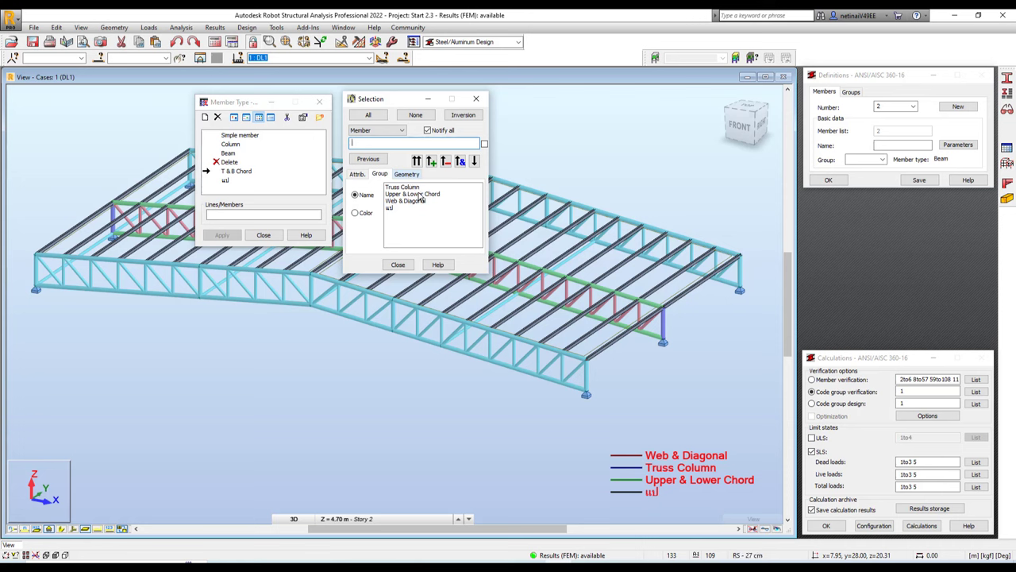
left_click(422, 195)
left_click(417, 161)
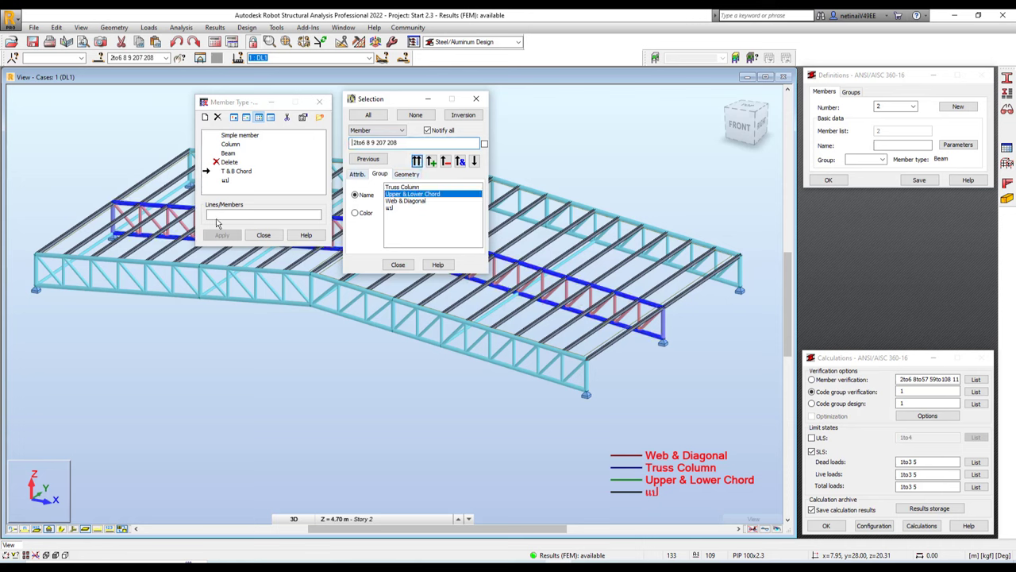
left_click(242, 215)
left_click(223, 235)
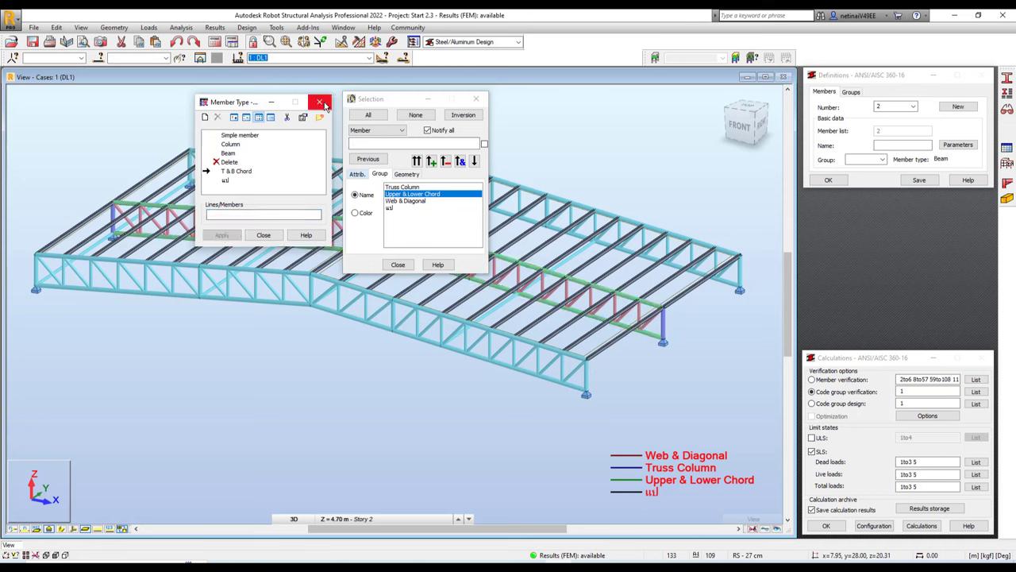
left_click(320, 103)
- Colour the model by member type with the member types legend
right_click(467, 127)
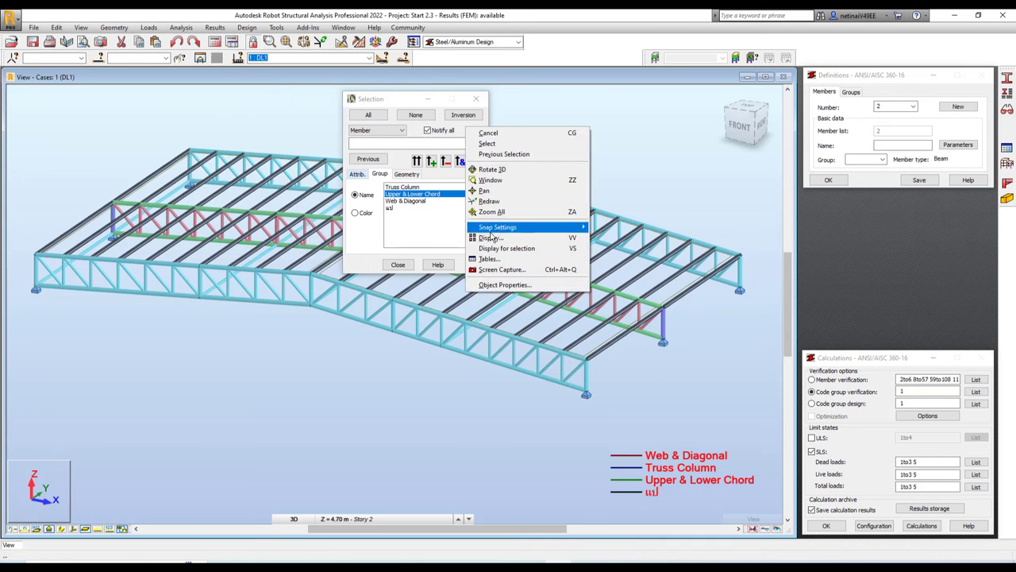
left_click(491, 238)
left_click(183, 165)
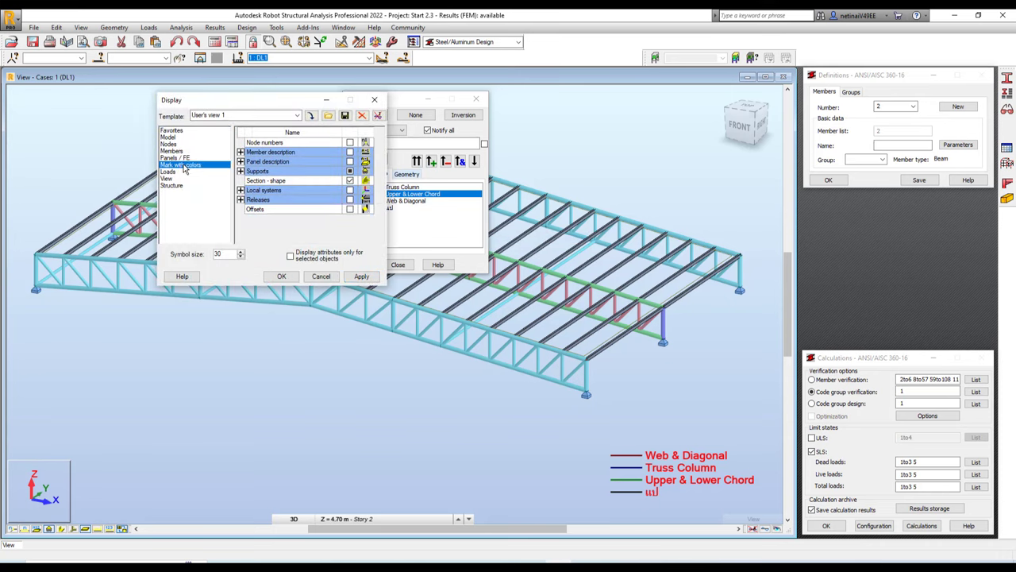
left_click(350, 162)
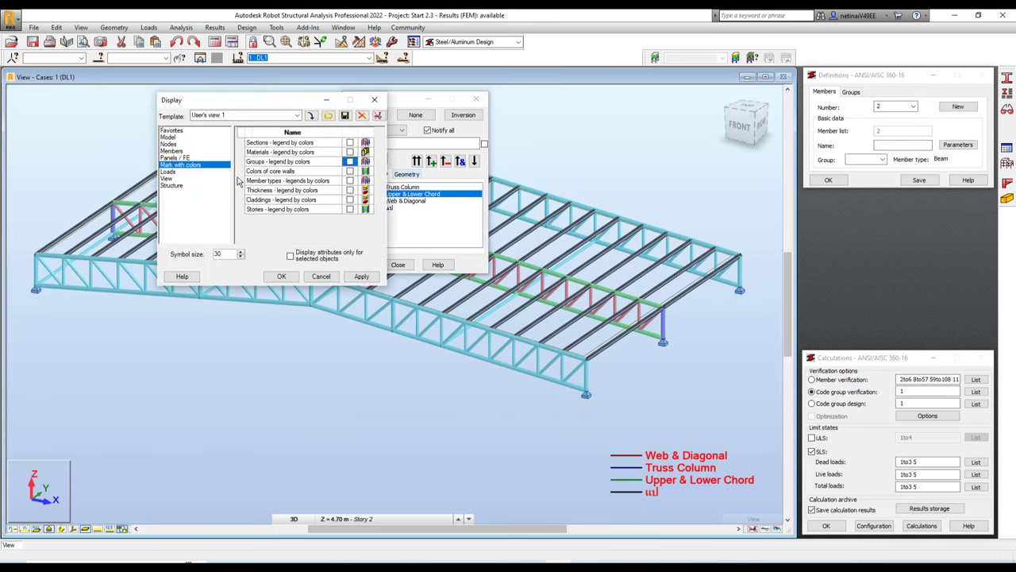
left_click(350, 181)
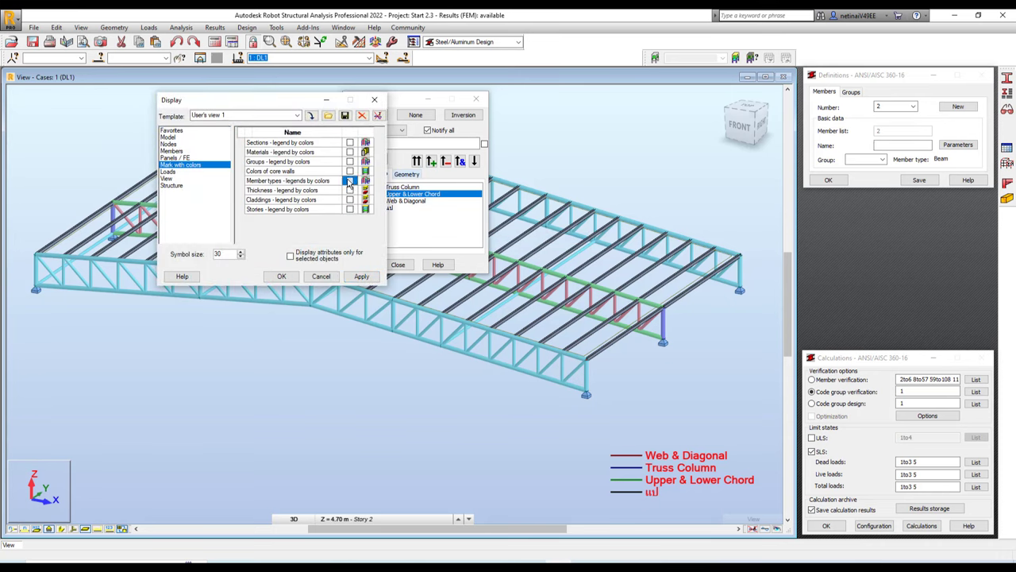
left_click(362, 275)
left_click(281, 276)
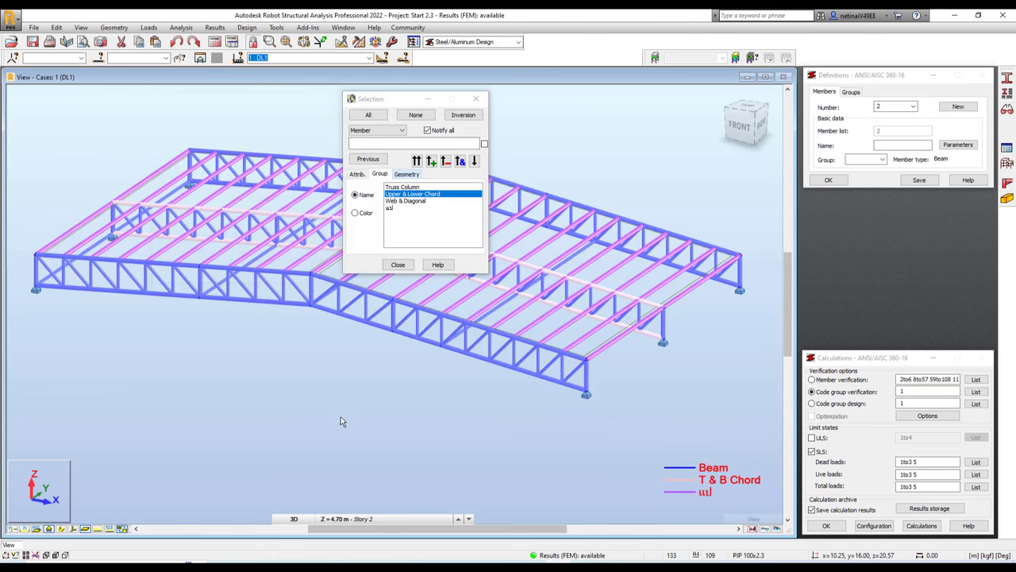
middle_click_drag(342, 421, 381, 490)
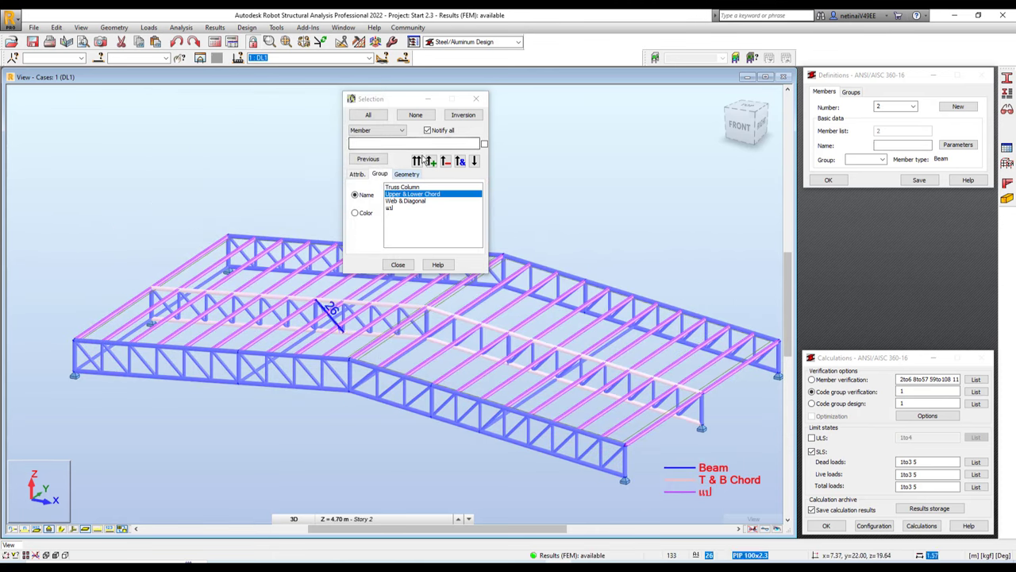
- Open the T & B Chord definition and rename it to Truss Column
left_click(1005, 97)
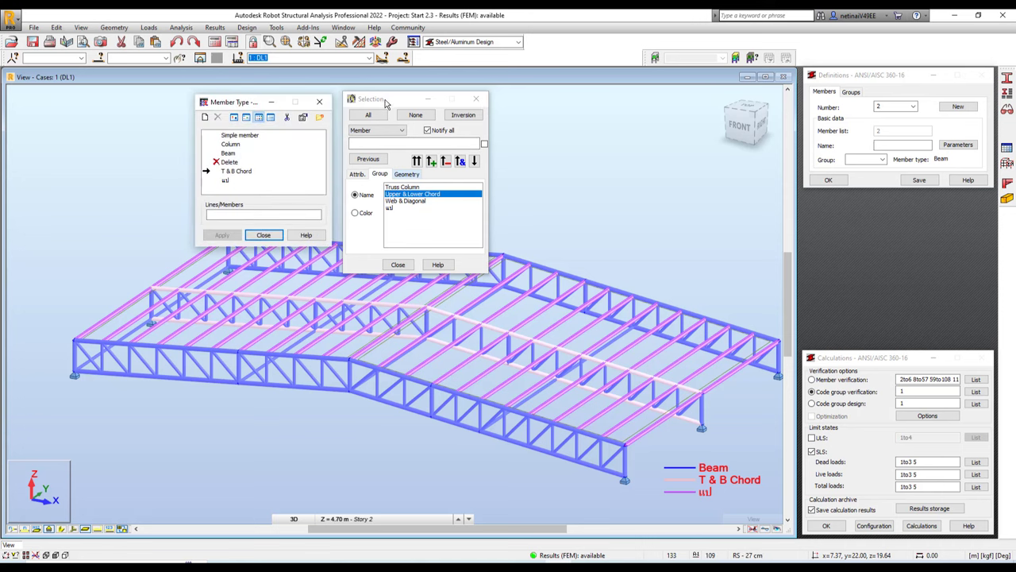
left_click_drag(389, 105, 600, 112)
double_click(237, 174)
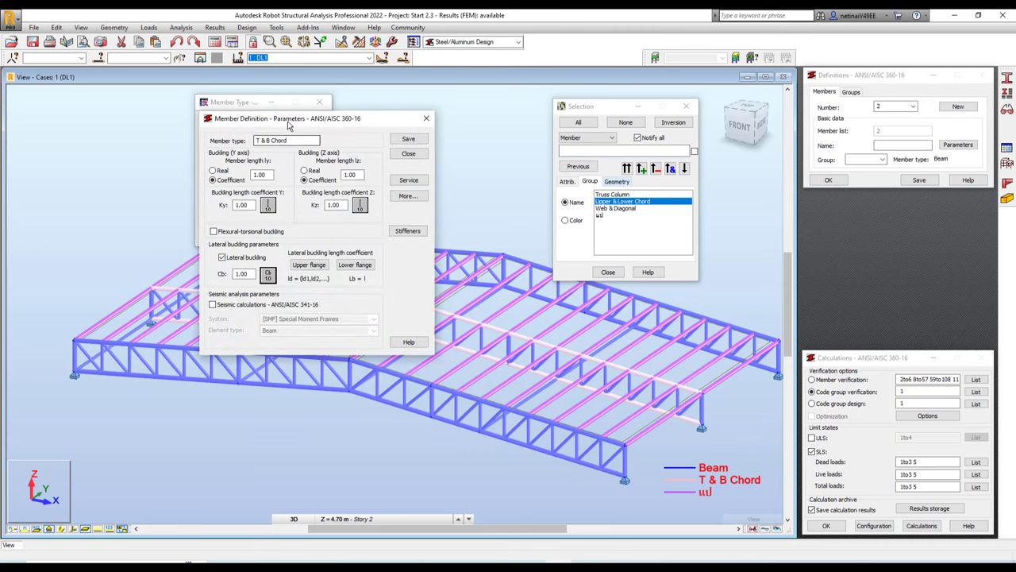
mouse_move(282, 101)
left_mouse_down()
mouse_move(439, 102)
mouse_move(431, 104)
left_mouse_up()
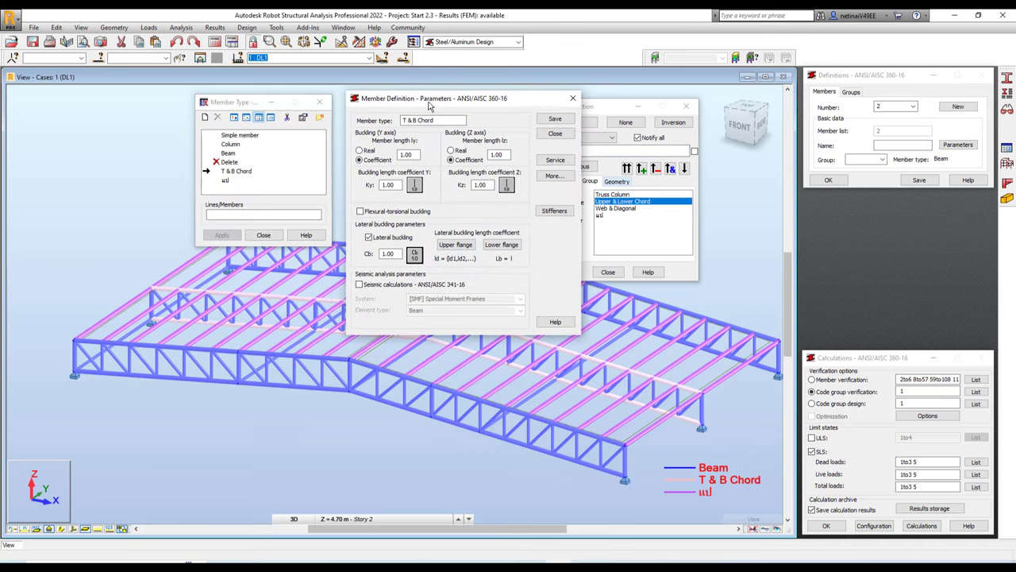
double_click(412, 123)
key("BackSpace")
type("Truss Column")
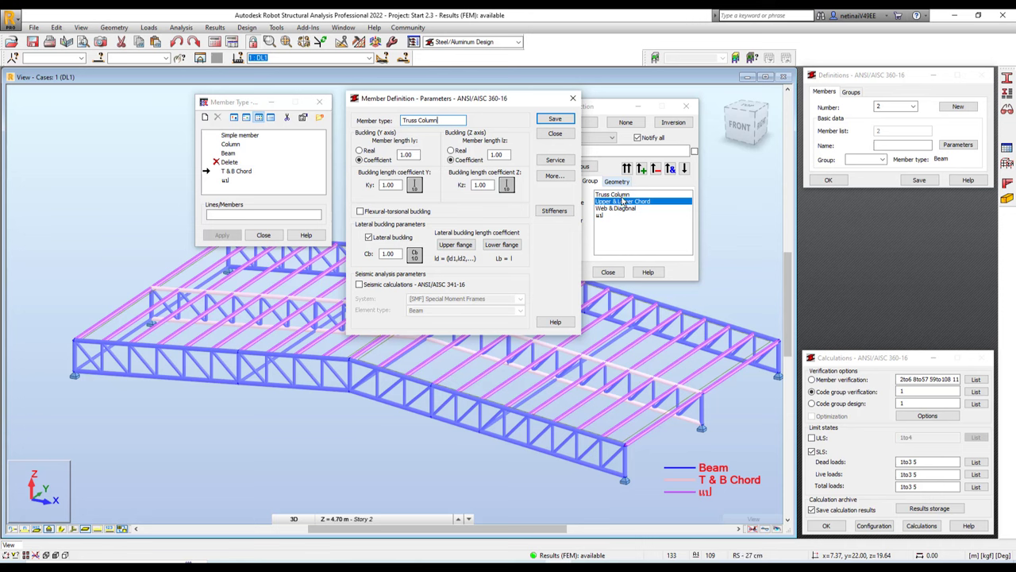
left_click_drag(610, 108, 647, 102)
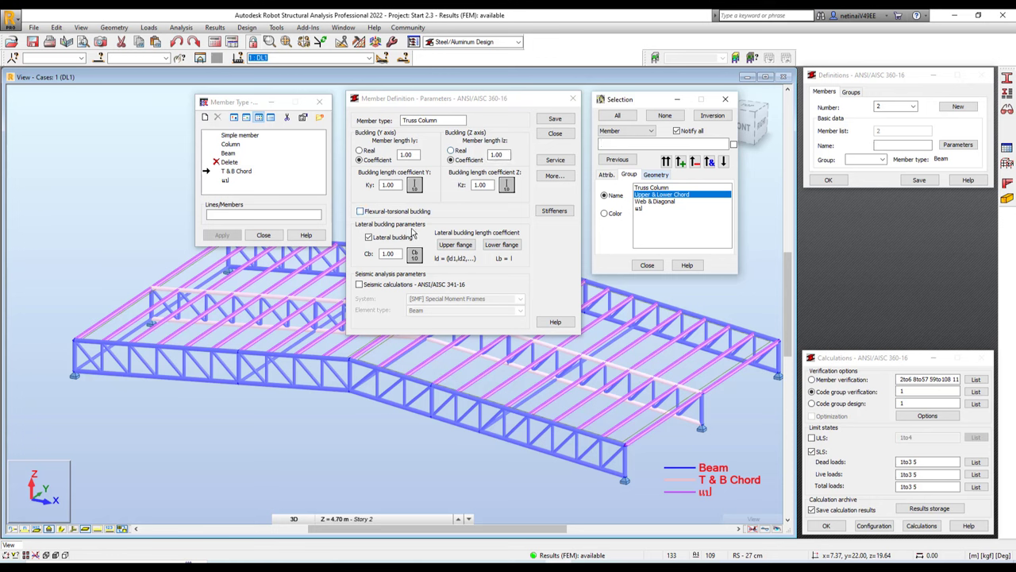
- Set upper-flange Lb = l and vxt/vyt limits of L/400, then save Truss Column
left_click(469, 245)
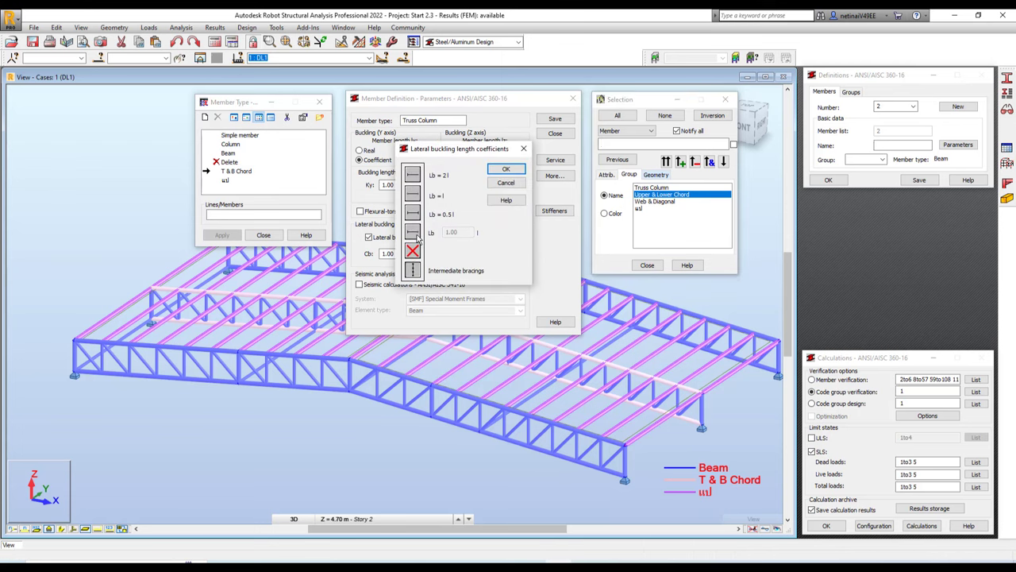
left_click(413, 195)
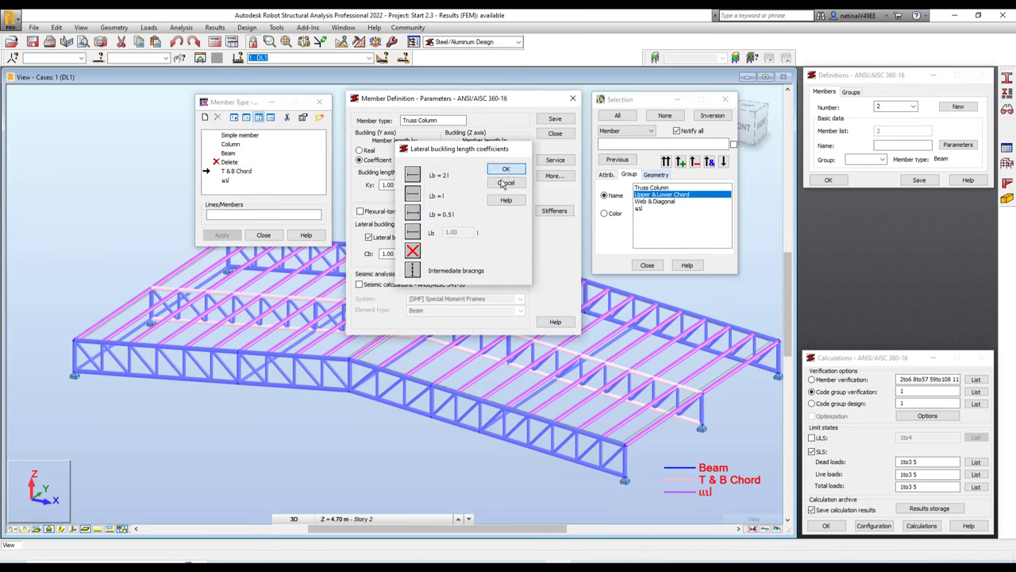
left_click(506, 169)
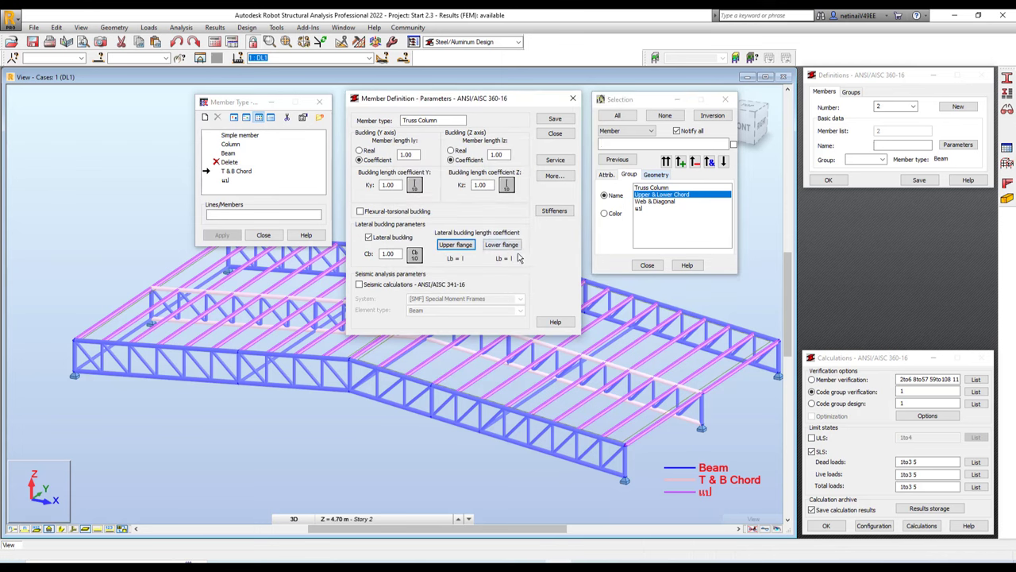
left_click(554, 161)
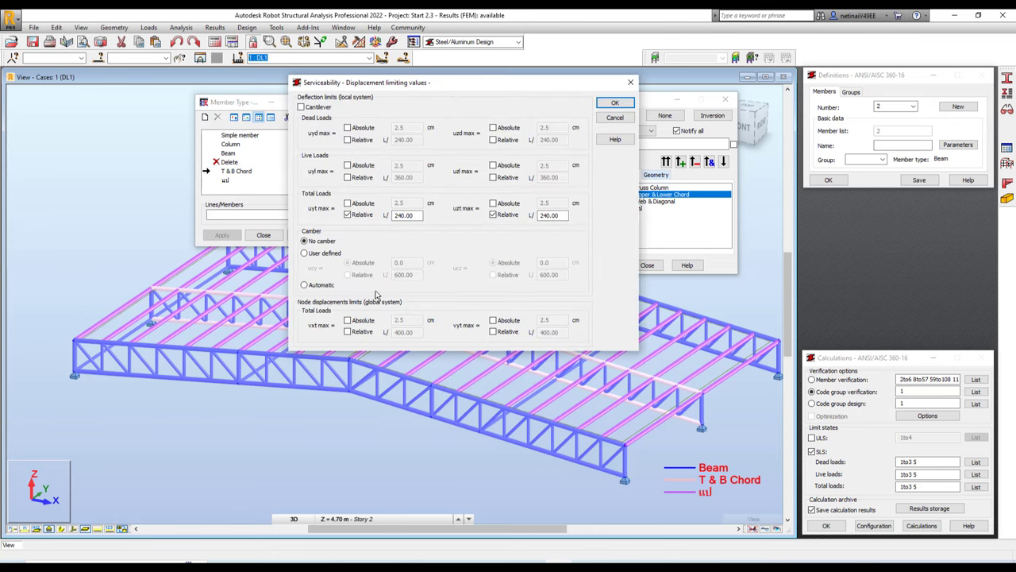
left_click(347, 332)
left_click(494, 332)
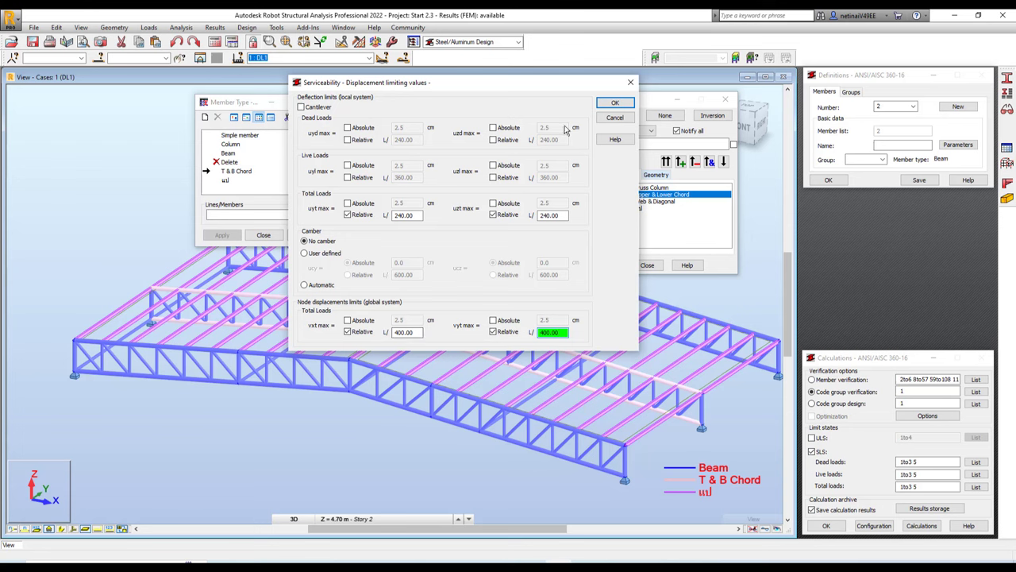
left_click(615, 102)
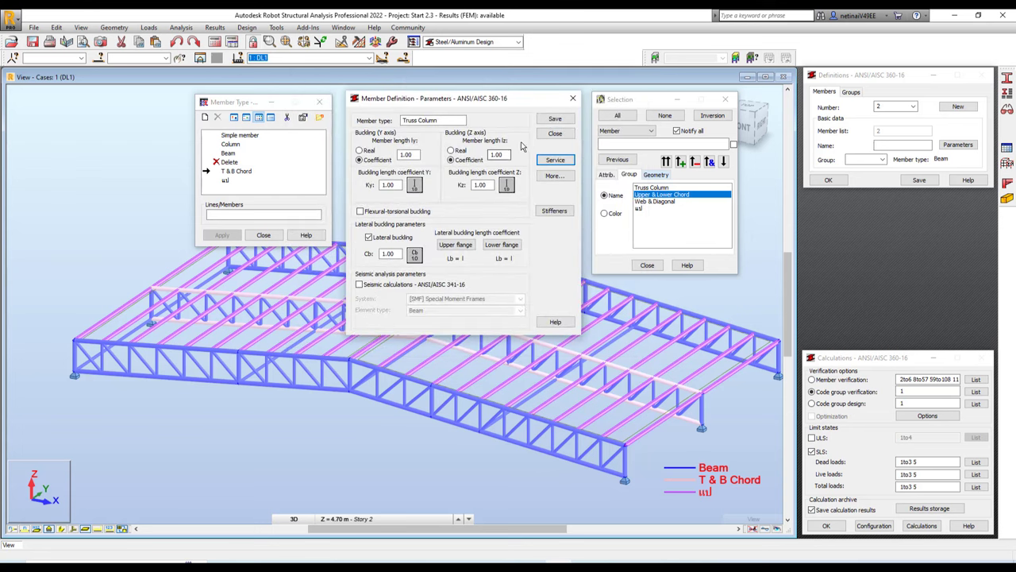
left_click(555, 119)
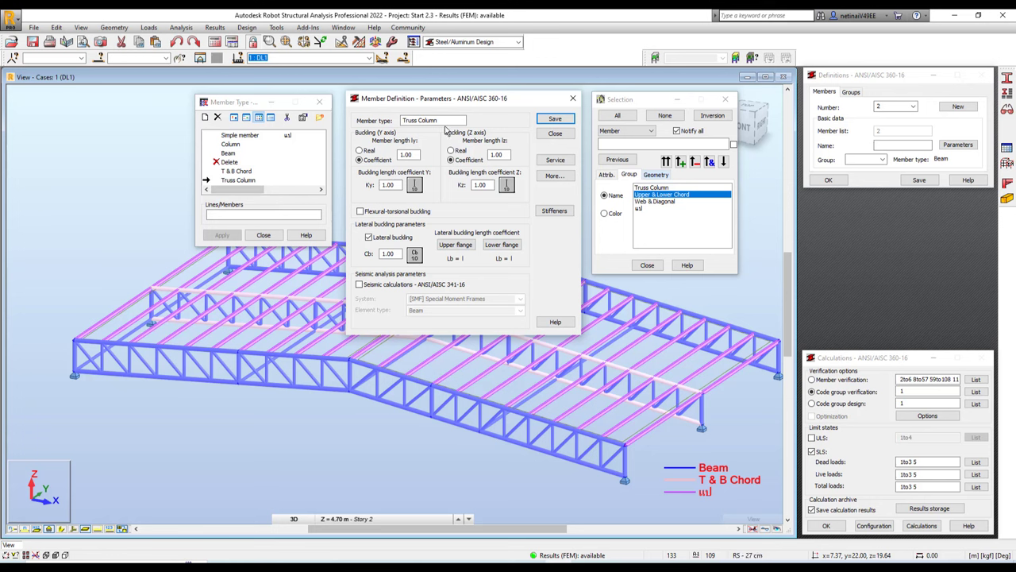
- Save a member type named Web & Diagonal with service limits enabled, then close Member Definition
left_click_drag(402, 120, 438, 121)
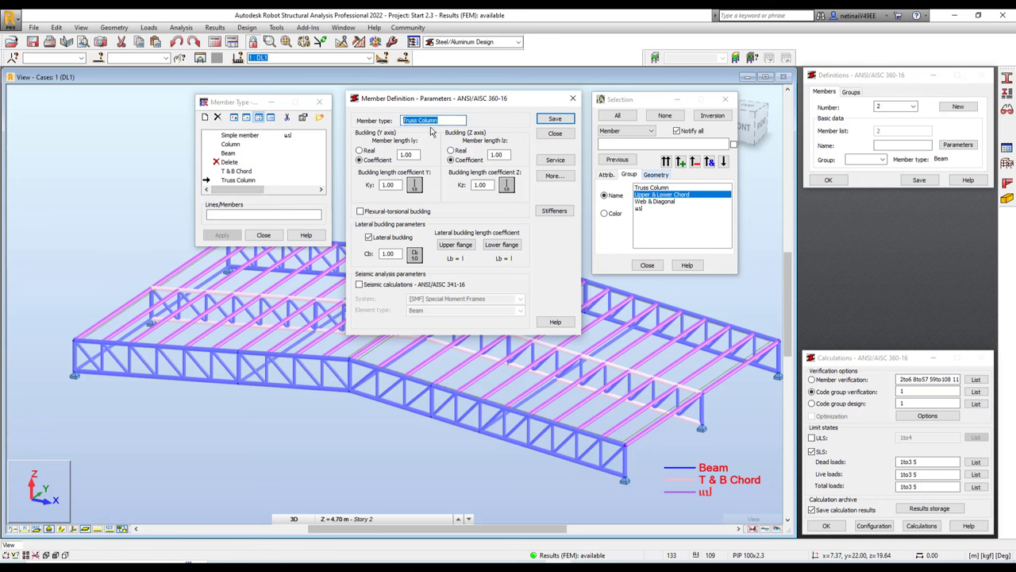
type("Web & Diagonal")
left_click(555, 159)
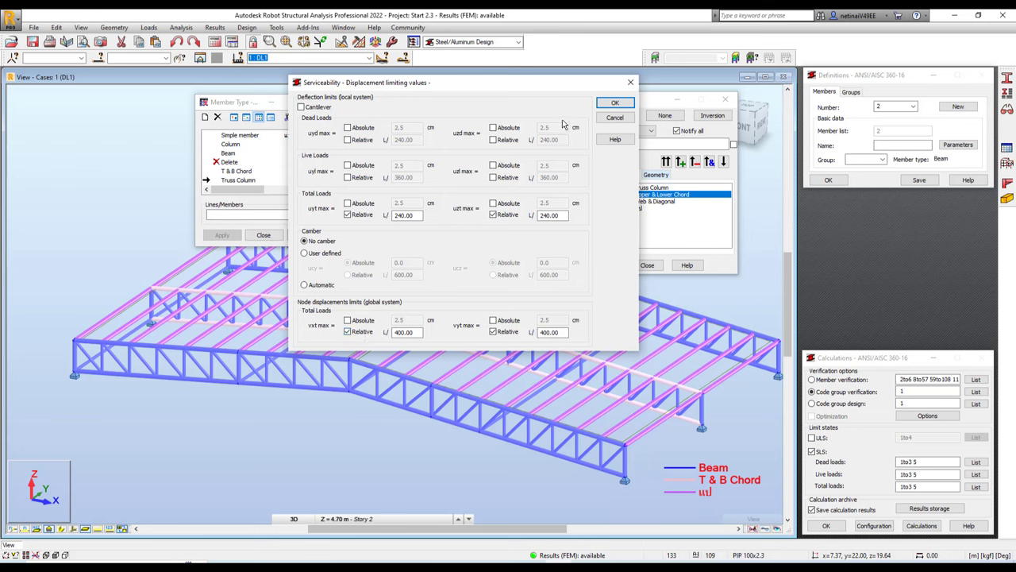
left_click(613, 104)
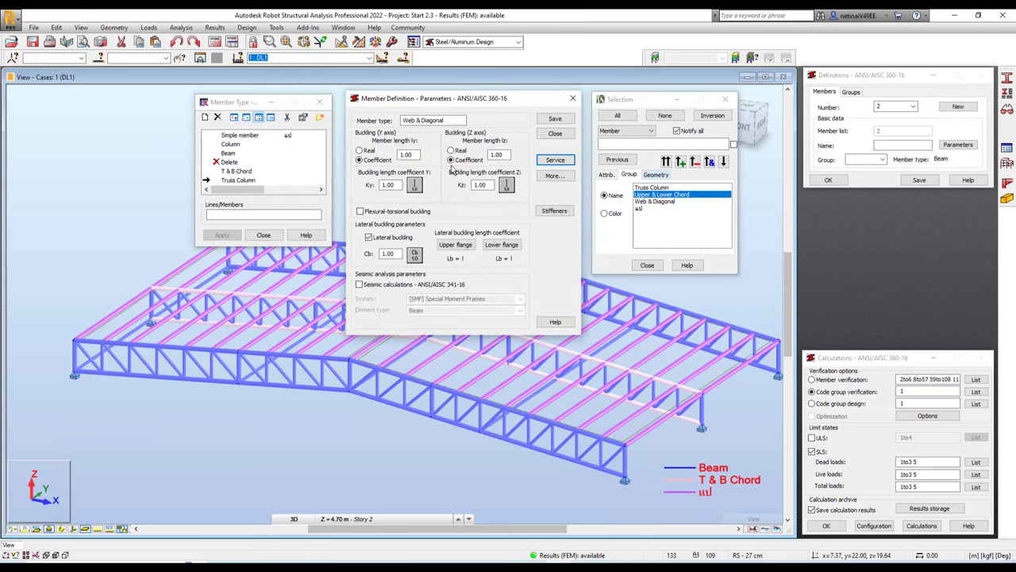
left_click(555, 119)
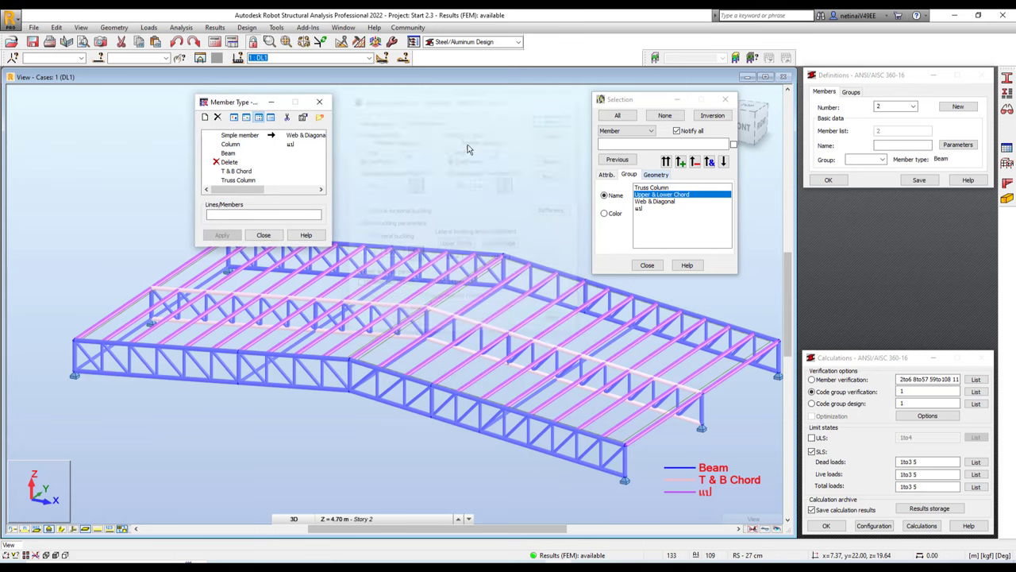
left_click(572, 98)
left_click(248, 215)
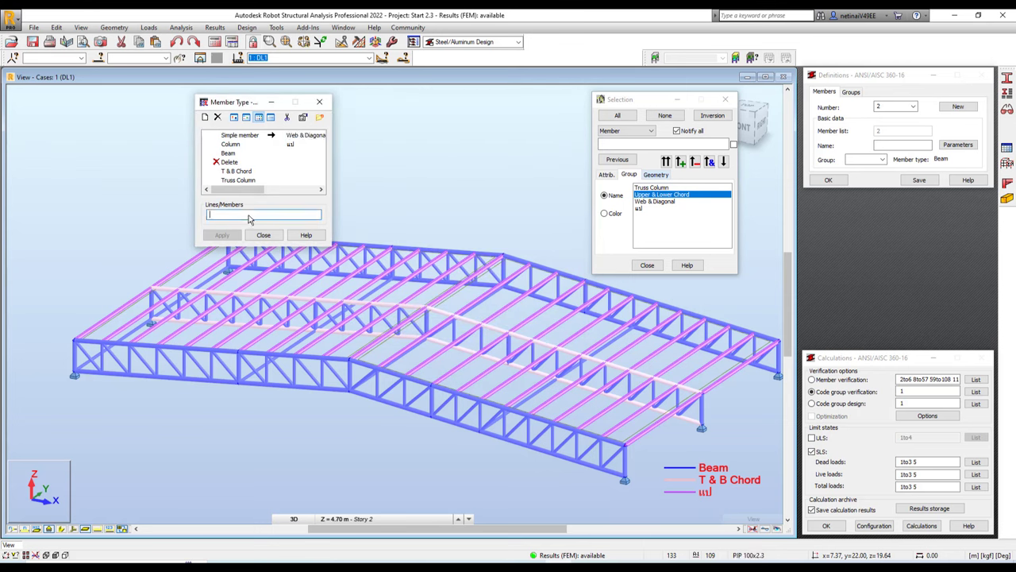
left_click_drag(610, 101, 376, 104)
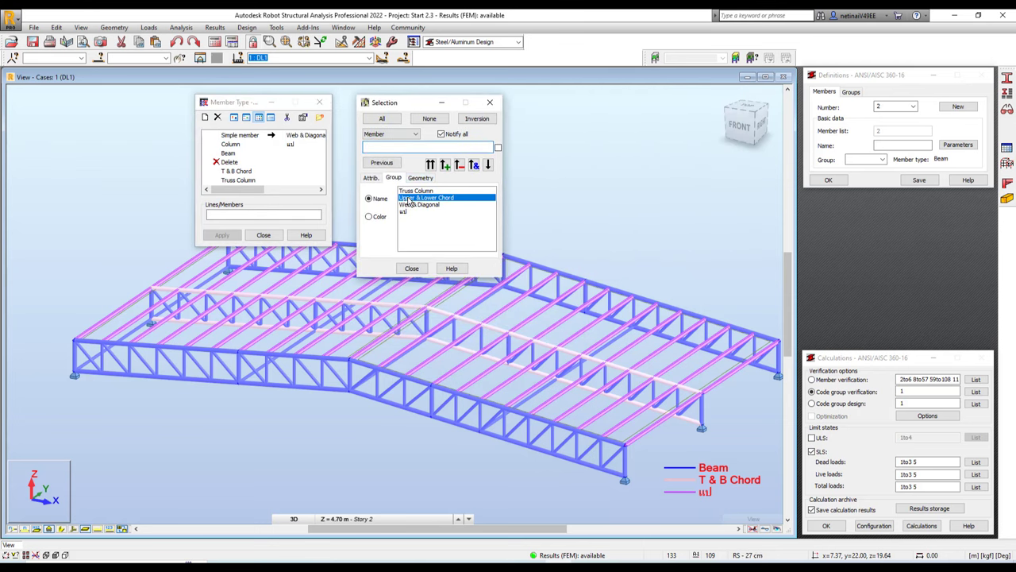
- Assign the Web & Diagonal member type to the web and diagonal members group
left_click(411, 206)
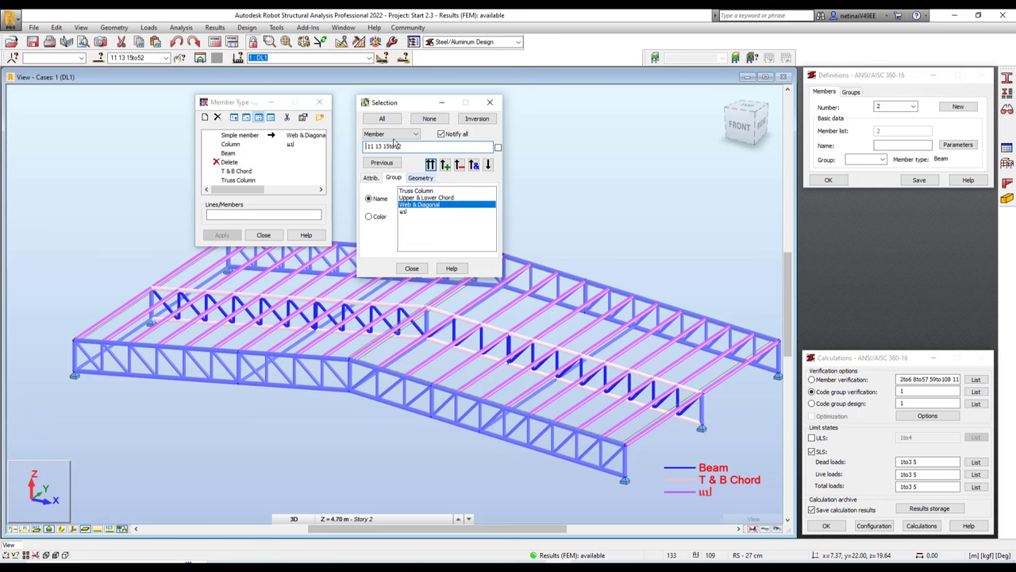
left_click(234, 214)
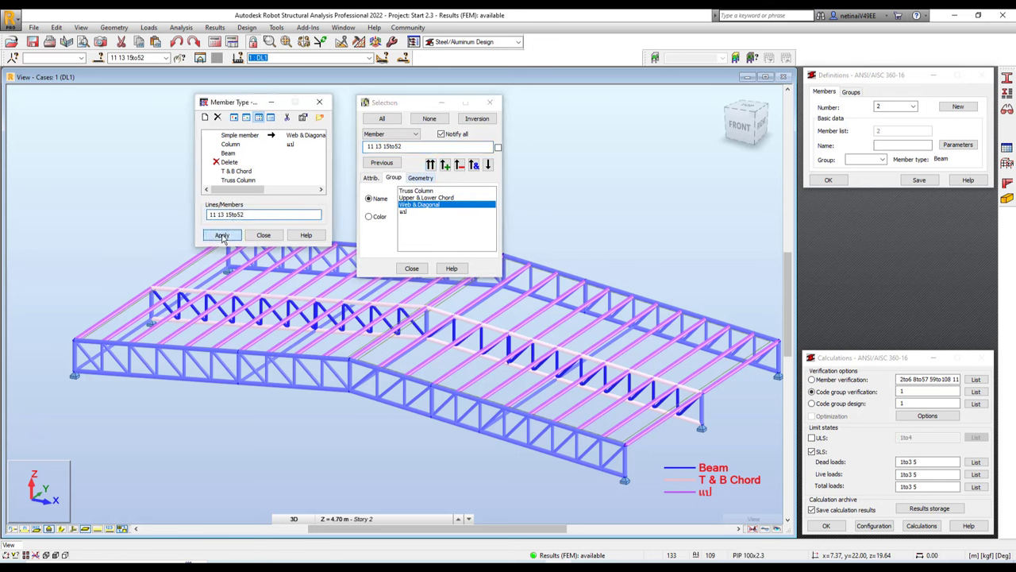
left_click(222, 236)
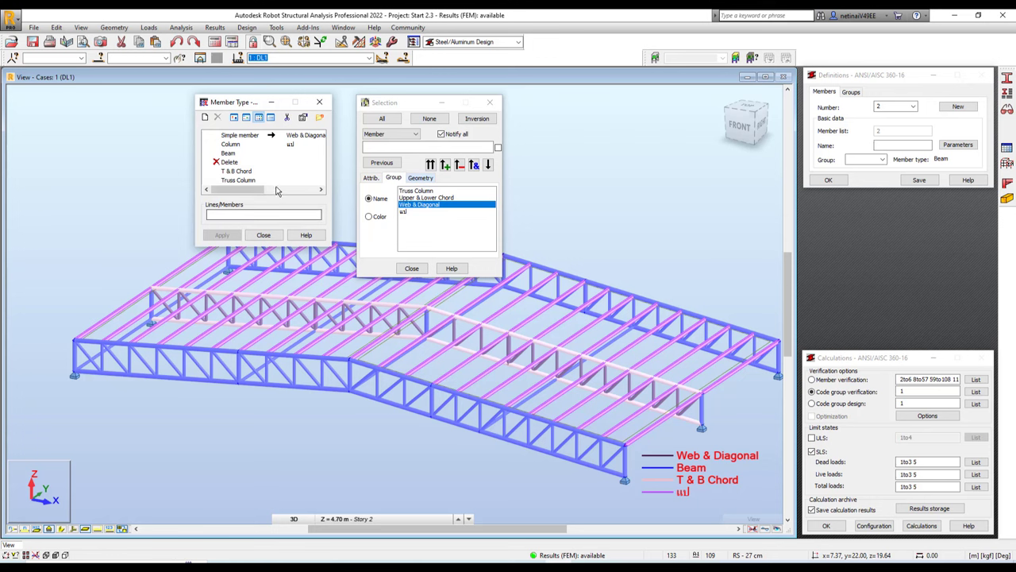
- Apply the Truss Column type to members 10, 12 and 14, close both dialogs
left_click(241, 181)
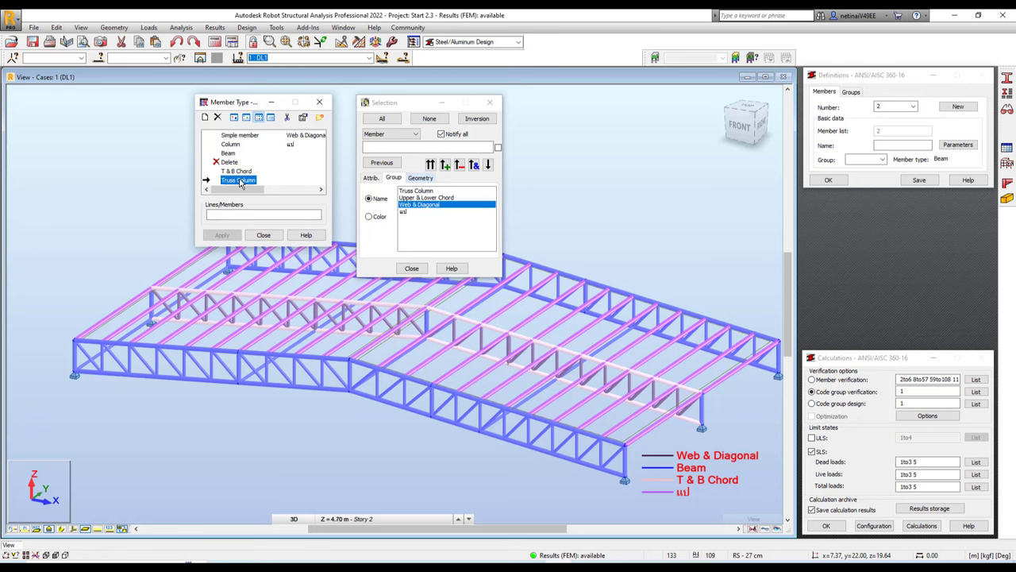
left_click(415, 192)
left_click(430, 164)
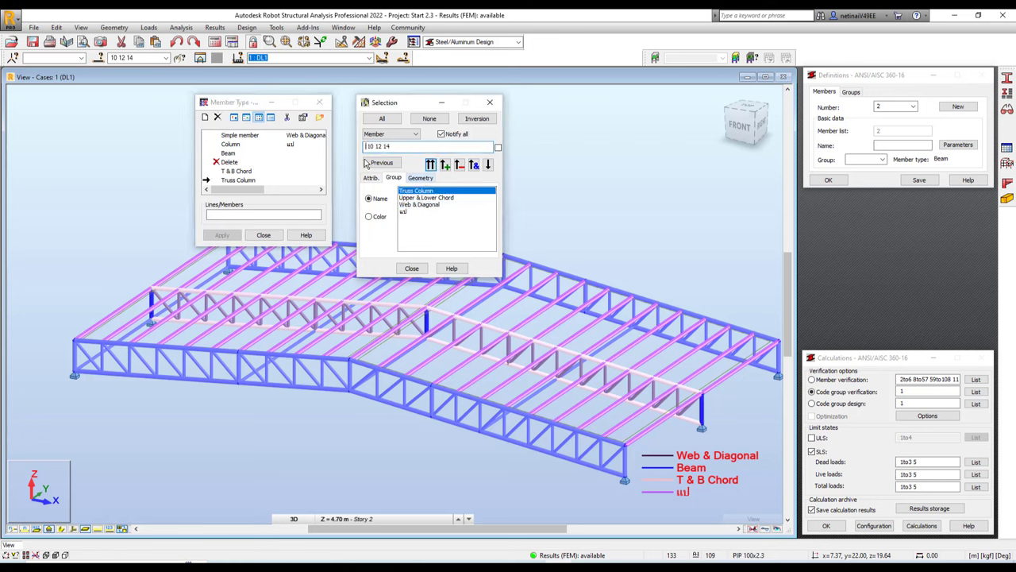
left_click(257, 214)
left_click(222, 235)
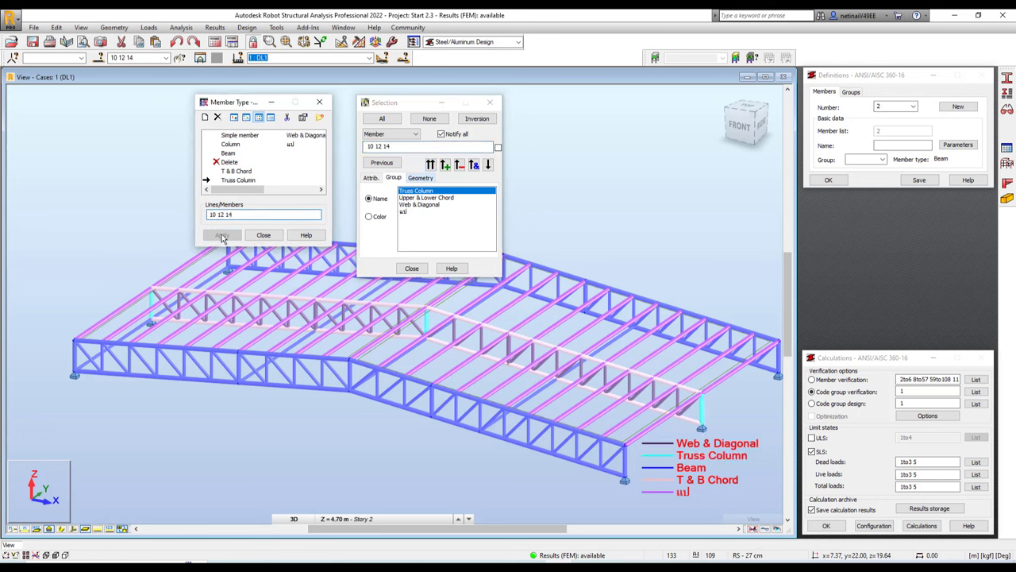
left_click(490, 102)
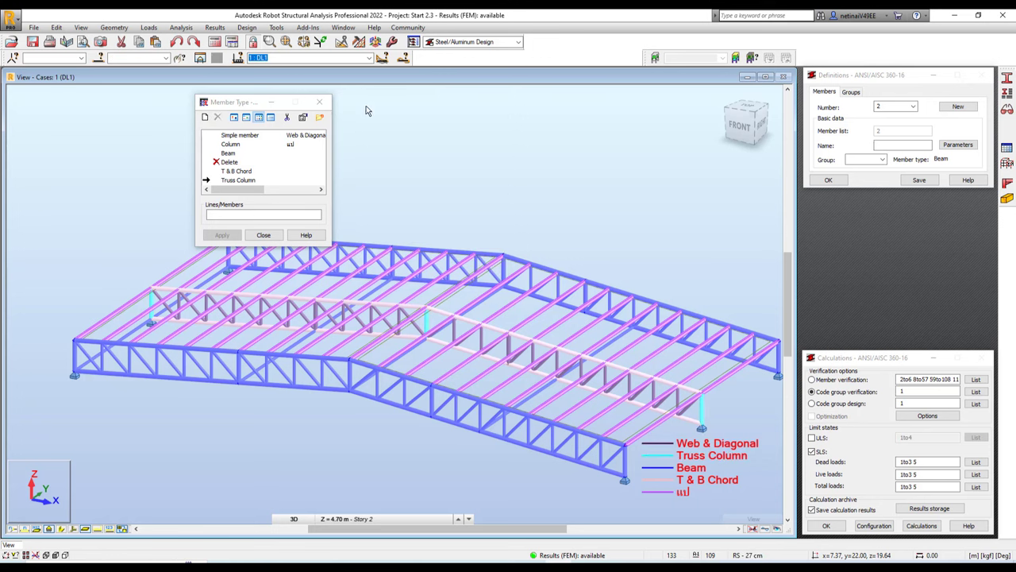
left_click(320, 102)
mouse_move(506, 209)
middle_mouse_down("shift")
mouse_move(551, 204)
mouse_move(524, 203)
mouse_move(509, 173)
mouse_move(536, 187)
mouse_move(623, 177)
middle_mouse_up("shift")
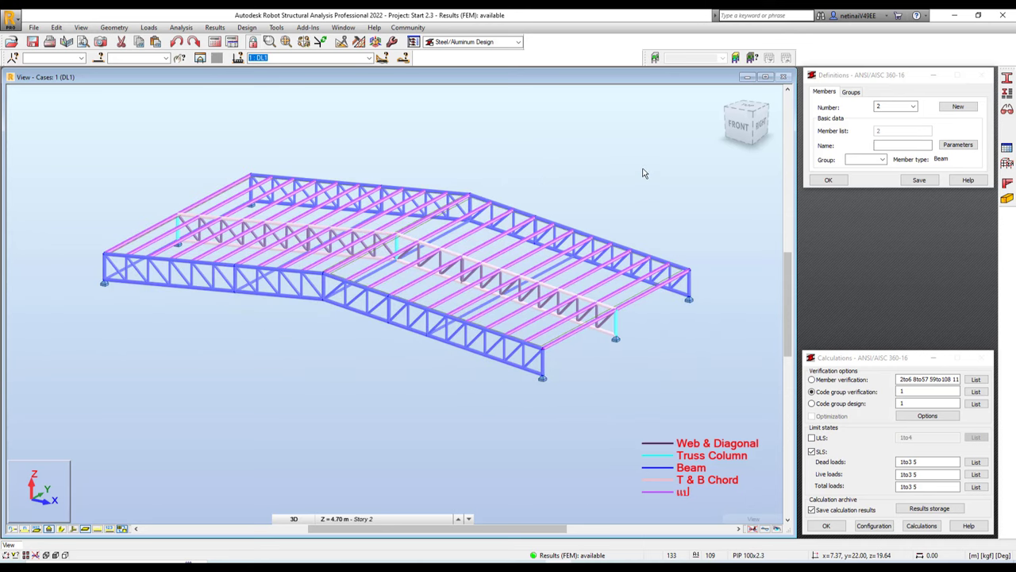
- Create a new code group 2 named Web & Diag in the Groups definitions
left_click(852, 92)
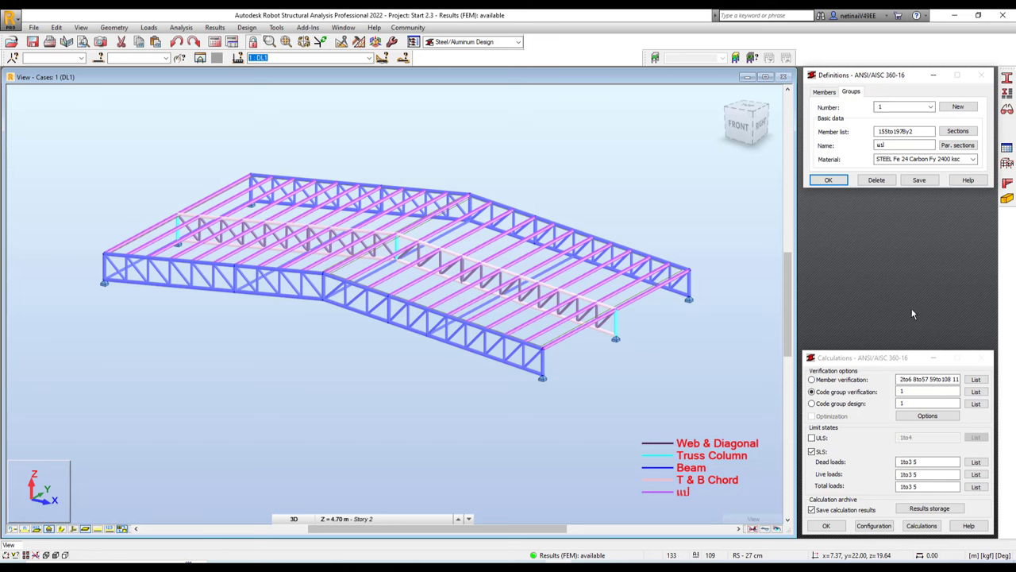
left_click(957, 107)
double_click(880, 145)
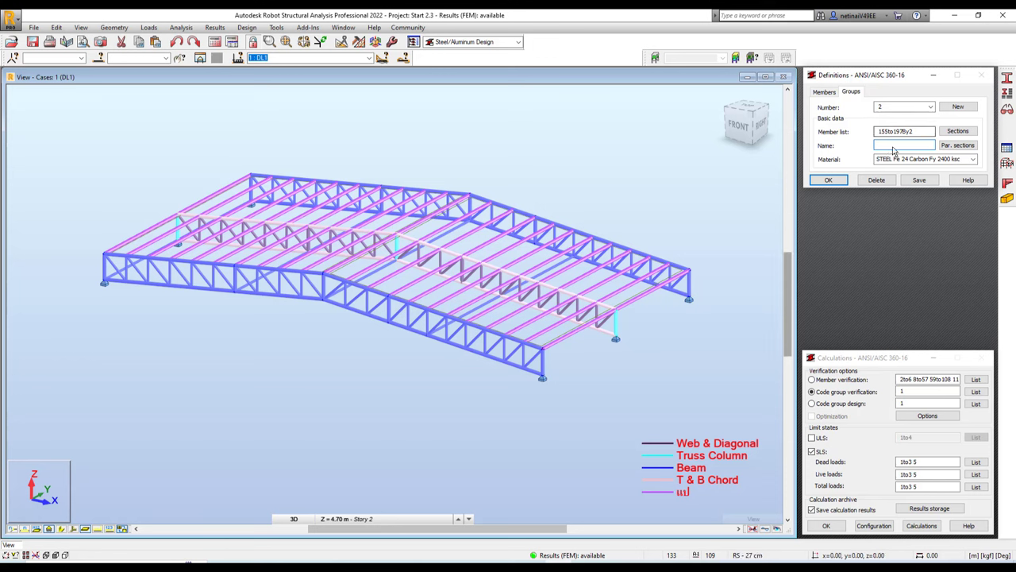
type("Web")
type(" & Diag")
- Fill the group's member list with the Web & Diagonal members 11 13 15to52
left_click(918, 131)
left_click(919, 133)
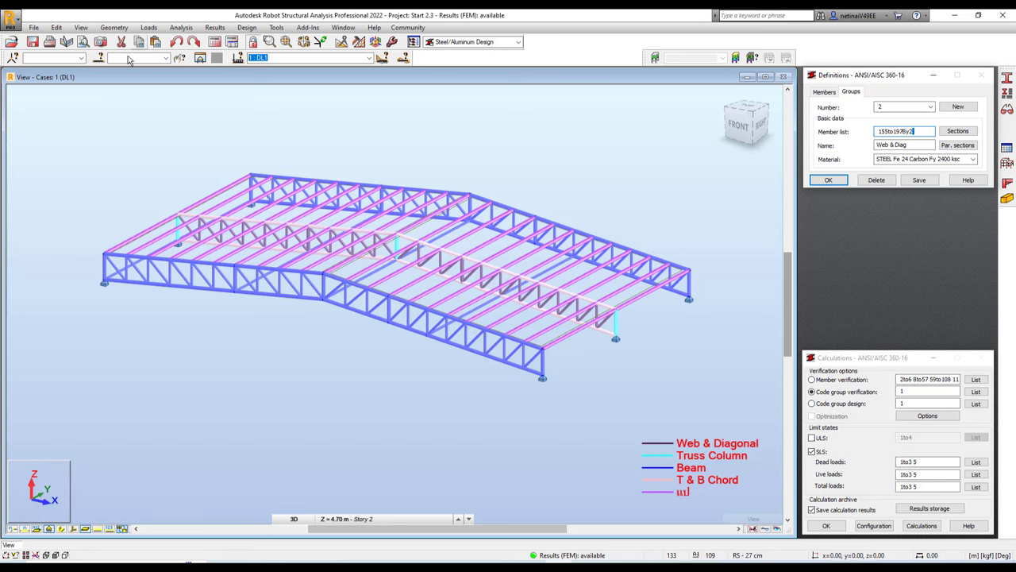
left_click(100, 57)
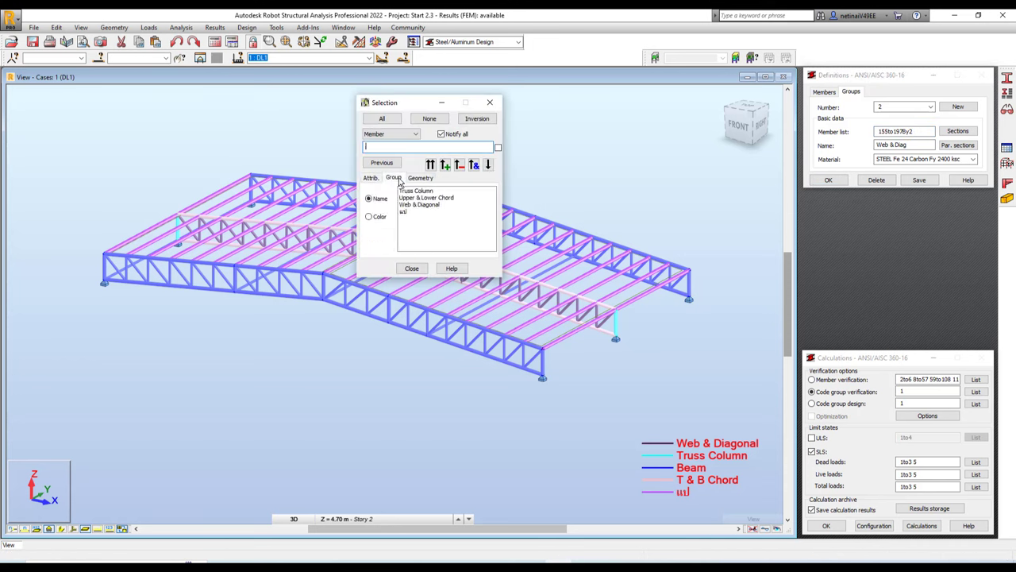
left_click(397, 179)
left_click(422, 205)
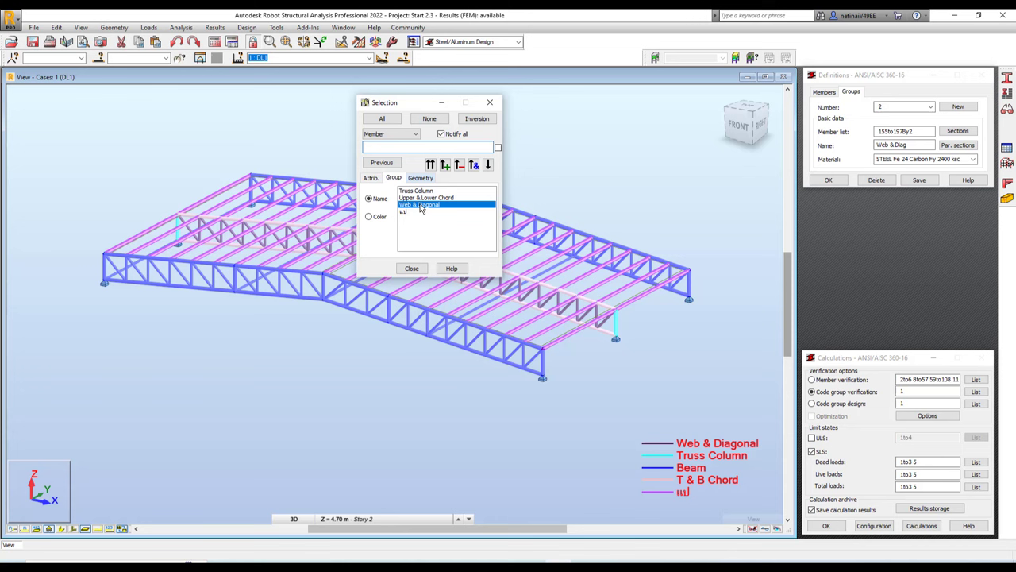
left_click(430, 164)
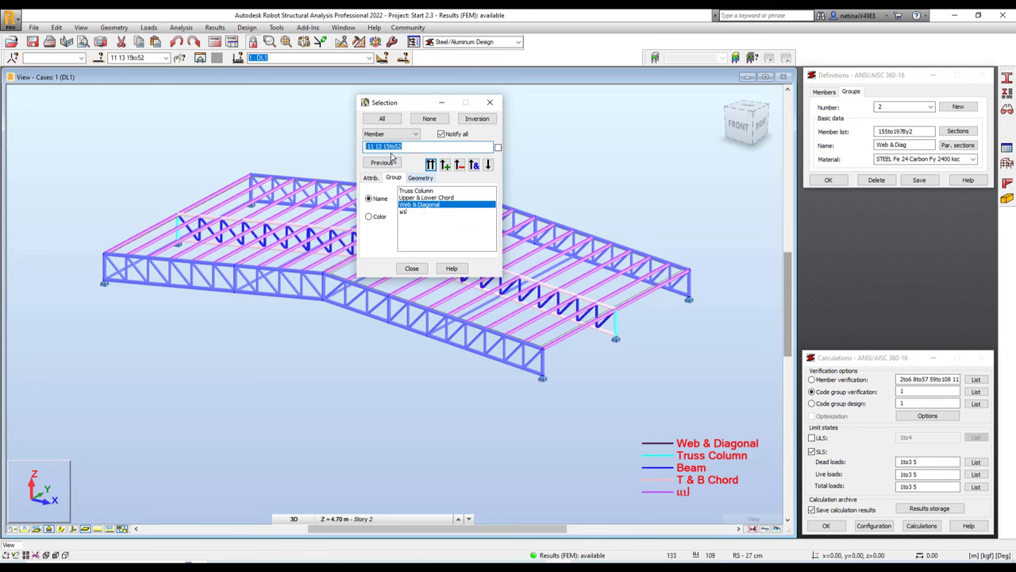
left_click(901, 133)
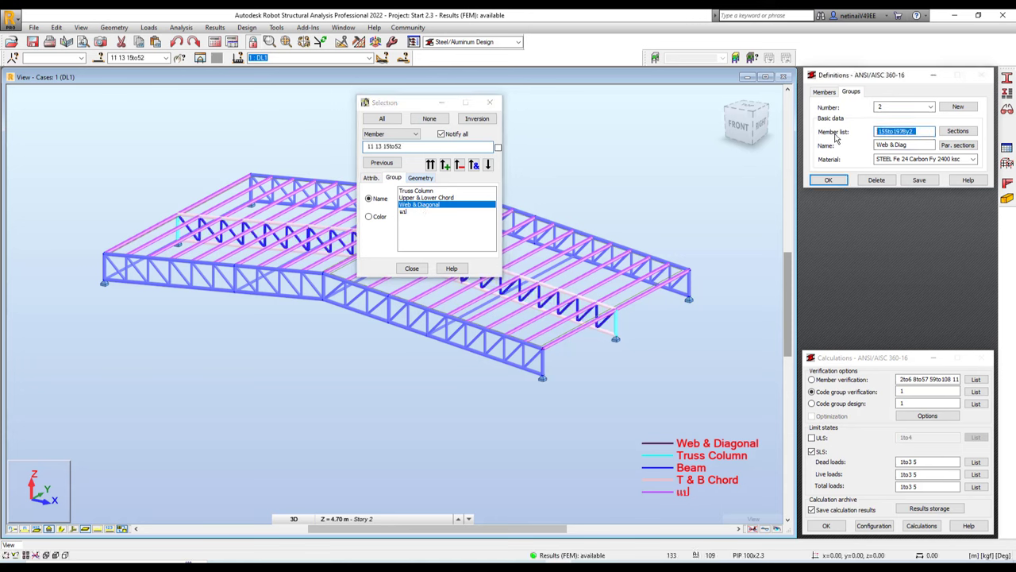
- Choose Thailand-database PIP and TUBS families as Web & Diag candidate sections
left_click(957, 132)
left_click_drag(896, 129, 671, 101)
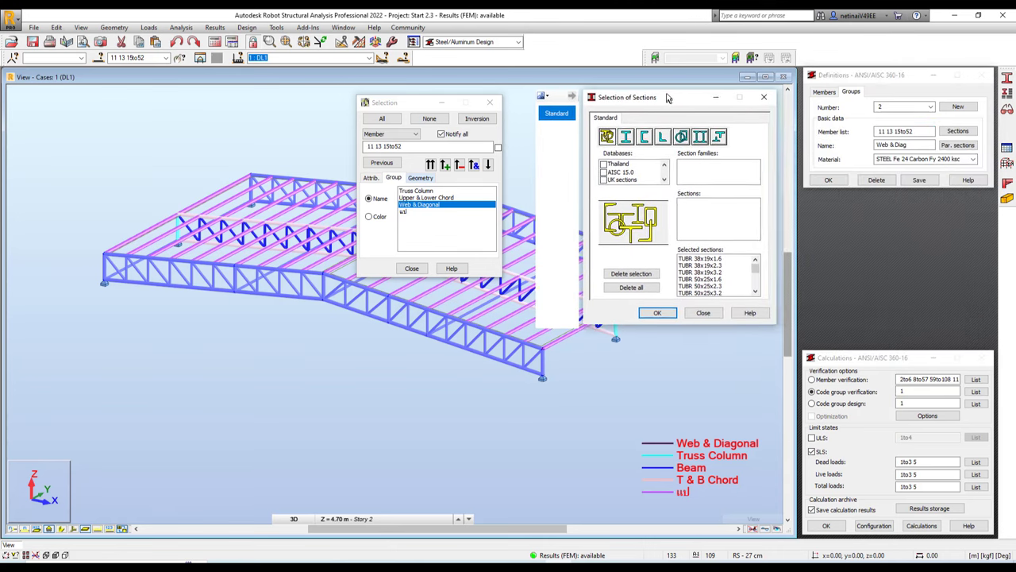
left_click(607, 163)
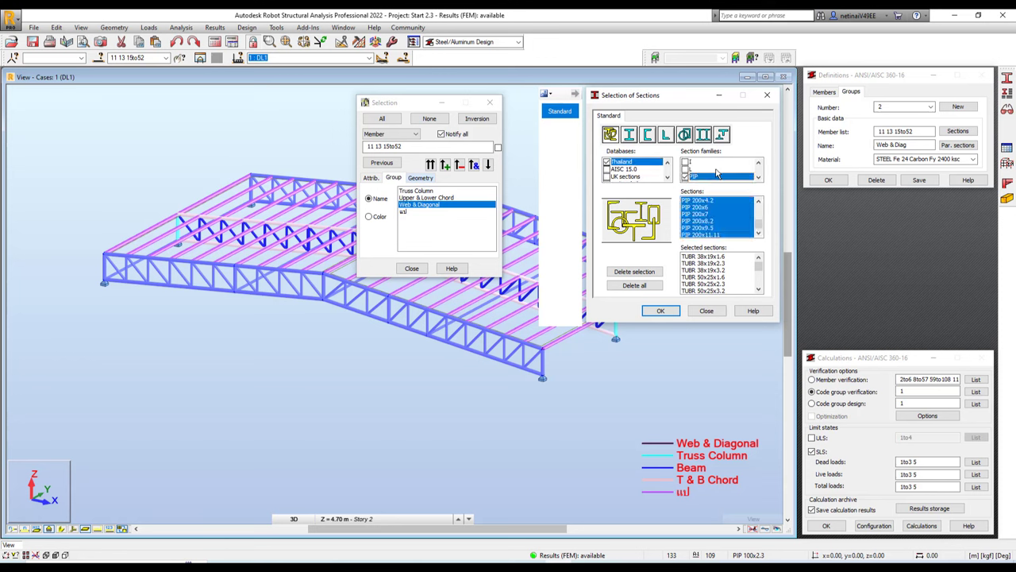
left_click(686, 177)
left_click(699, 177)
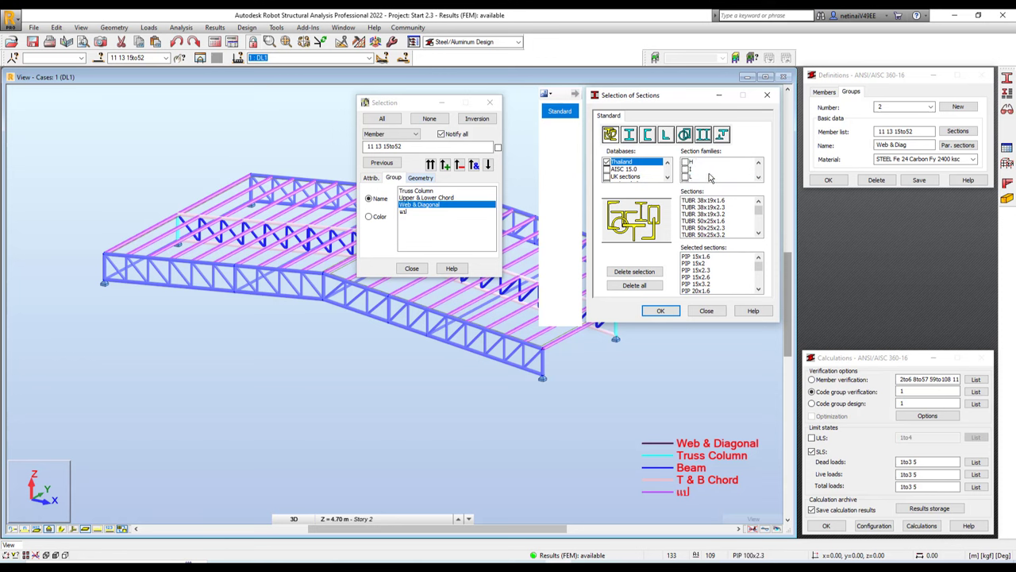
scroll(711, 178, "down", 1)
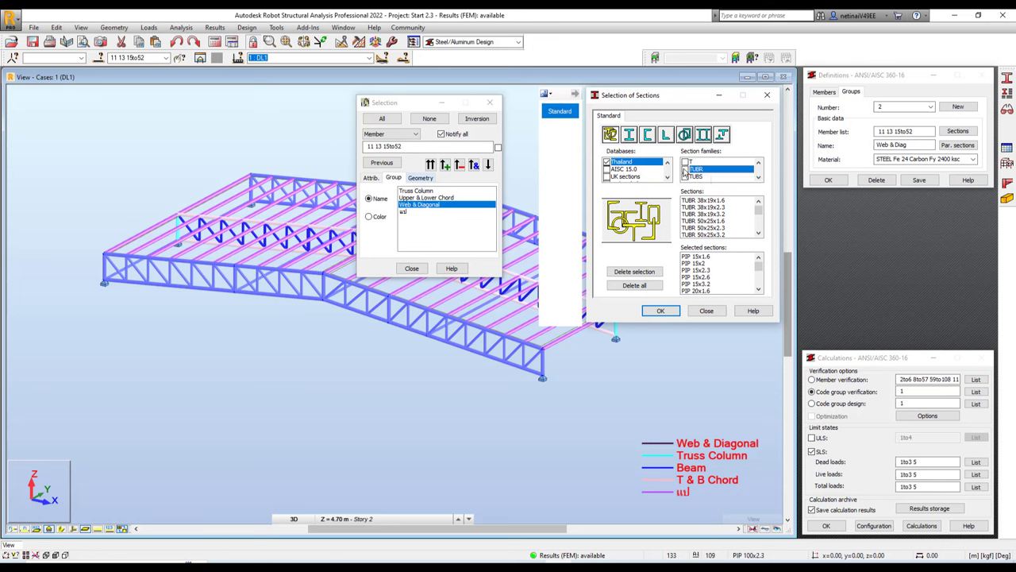
left_click(709, 178)
scroll(703, 175, "up", 1)
scroll(701, 174, "up", 1)
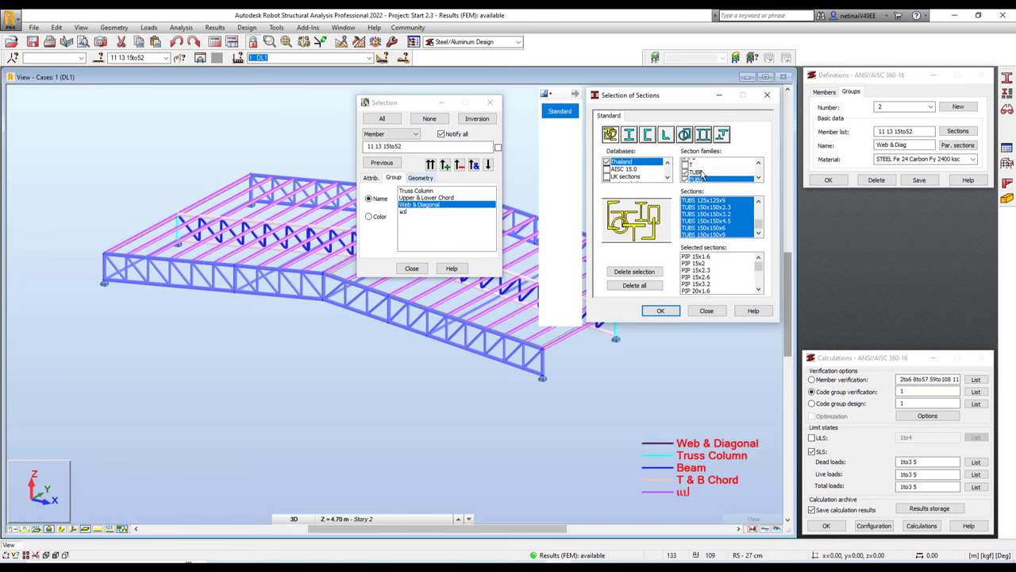
left_click(660, 310)
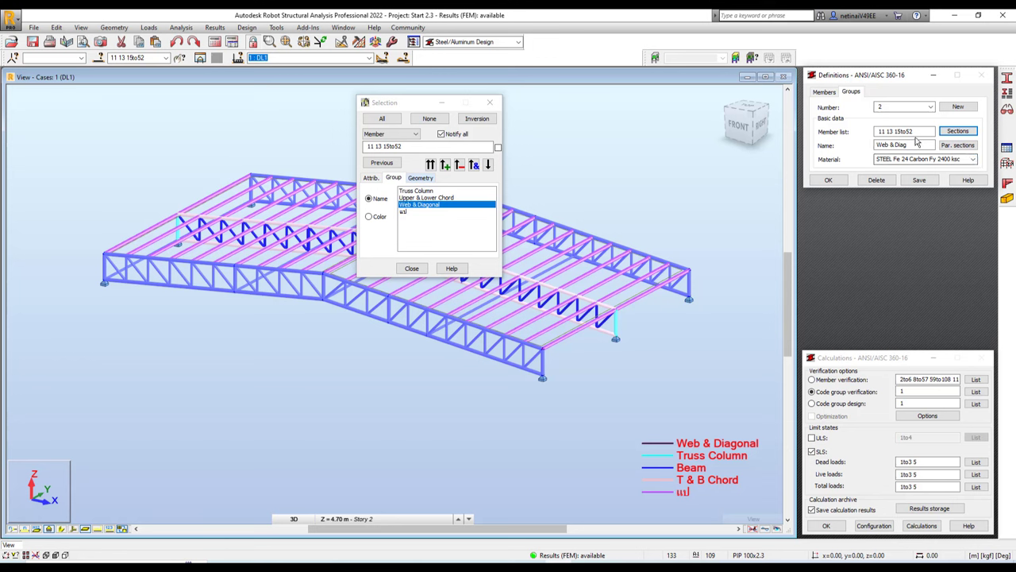
- Save Web & Diag and create code group 3 named Truss Column
left_click(920, 181)
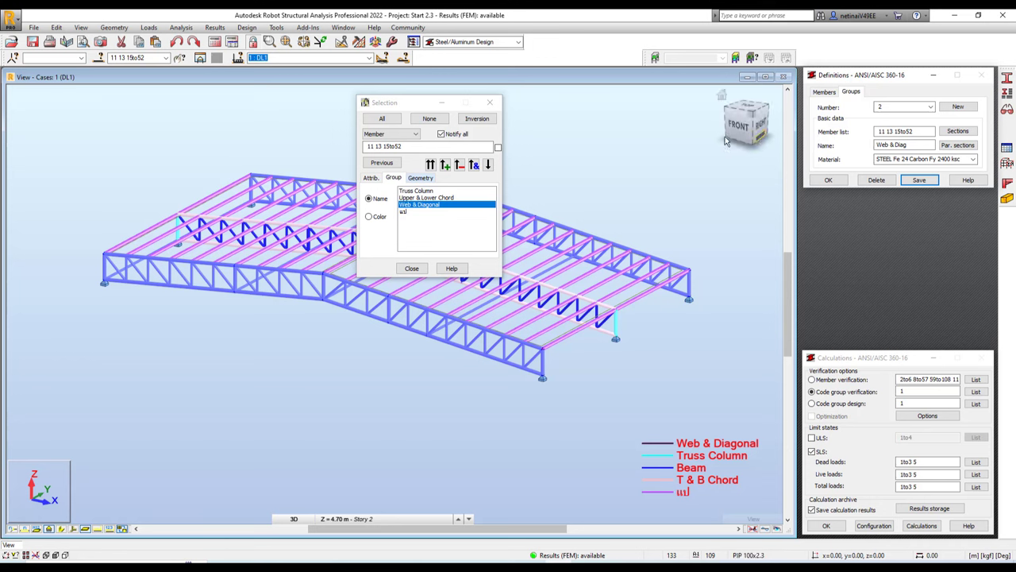
left_click(958, 106)
left_click_drag(915, 147, 831, 151)
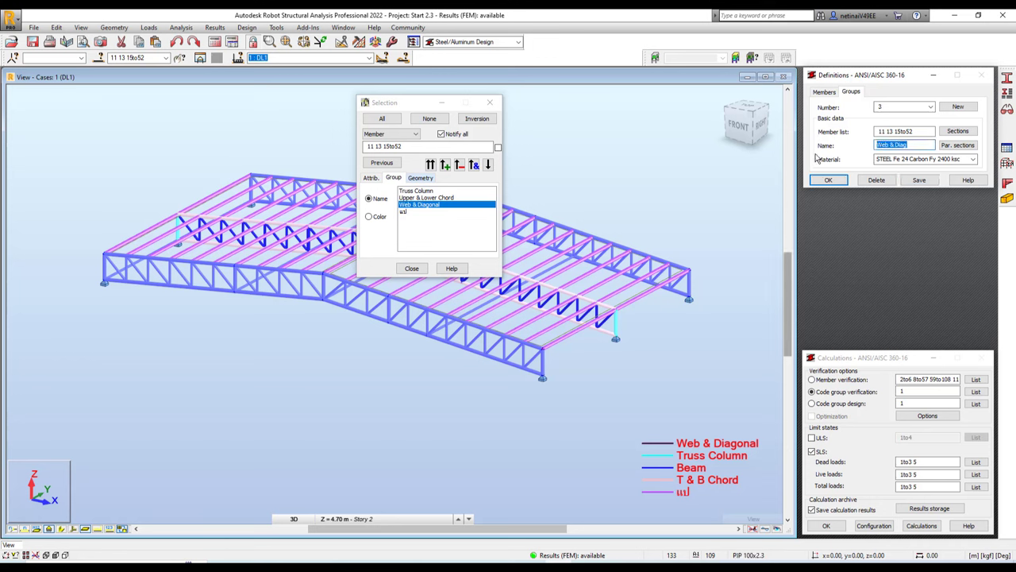
type("T")
type("russ Column")
left_click(913, 181)
- Give code group 3 members 10 12 14 and accept its PIP candidate sections
left_click(413, 192)
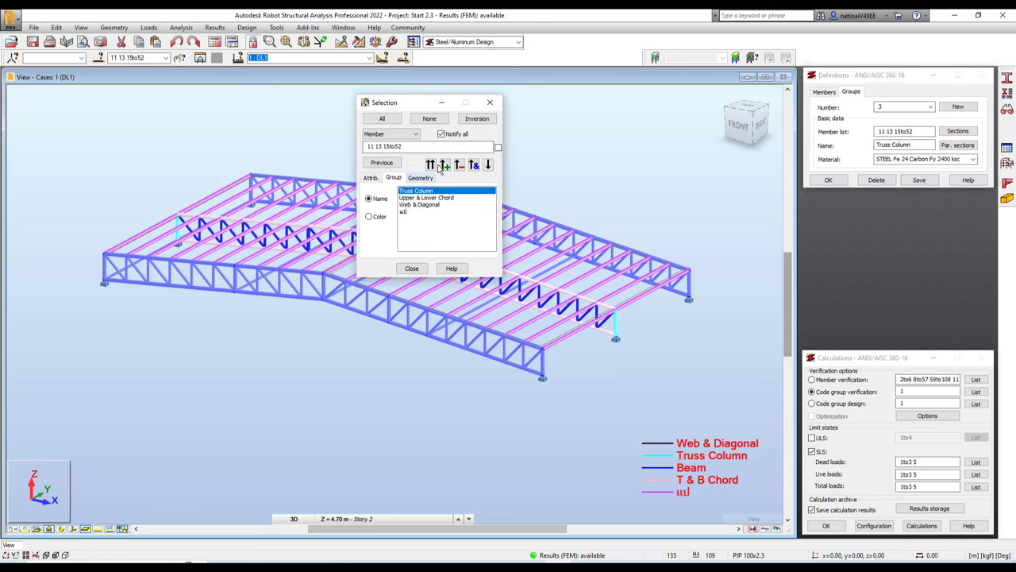
left_click(435, 165)
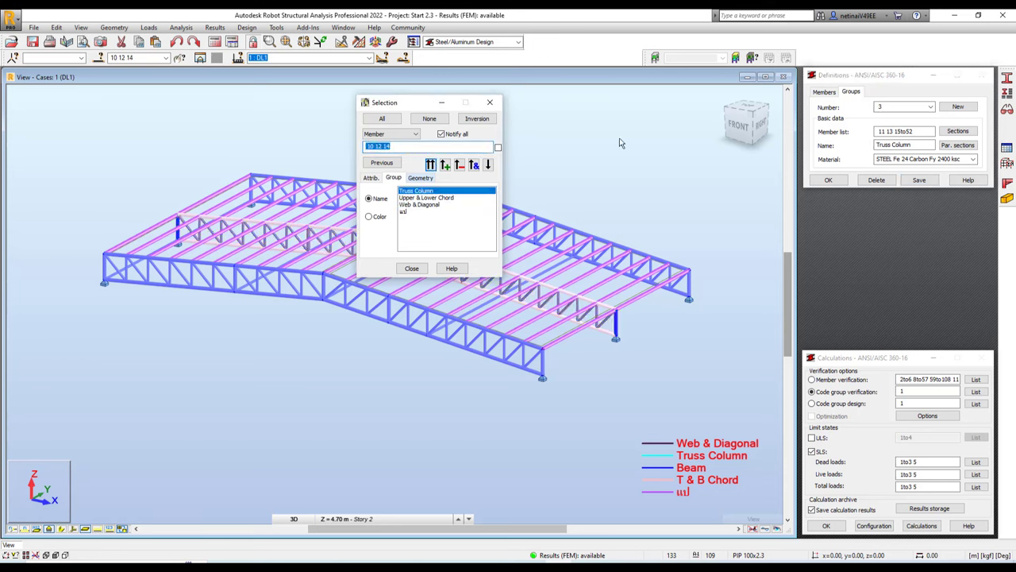
left_click(905, 134)
left_click(921, 146)
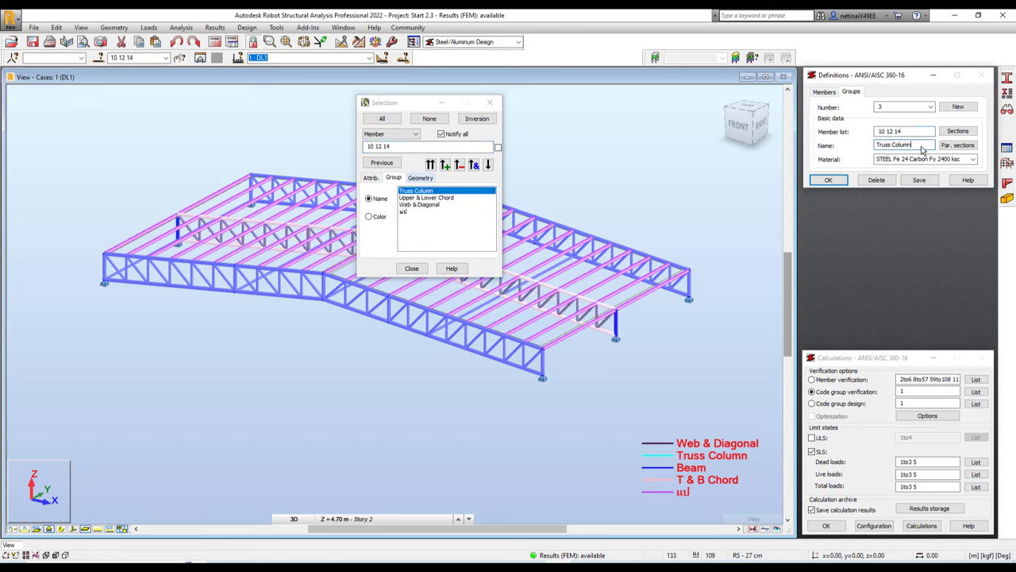
left_click(956, 131)
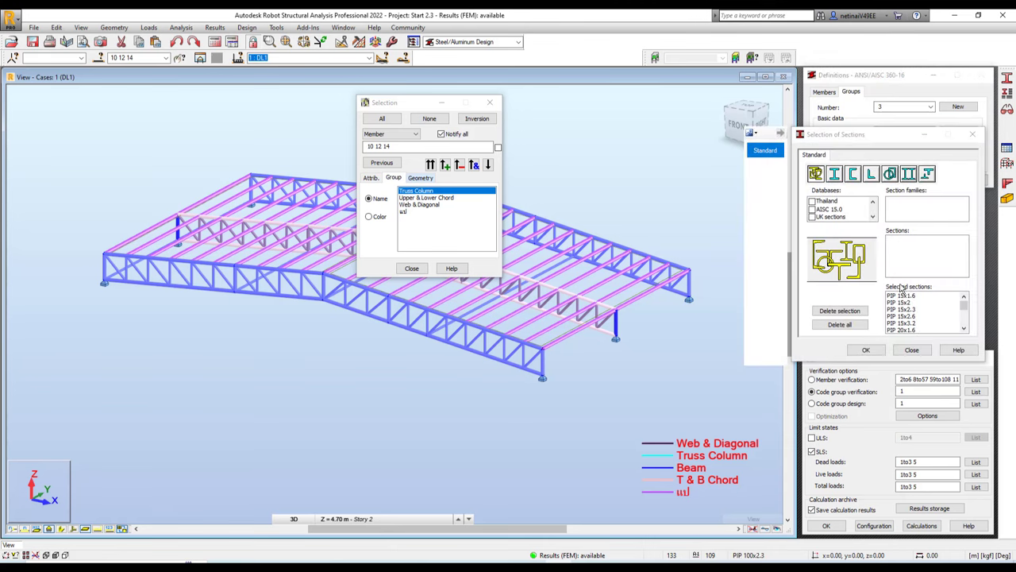
left_click(973, 134)
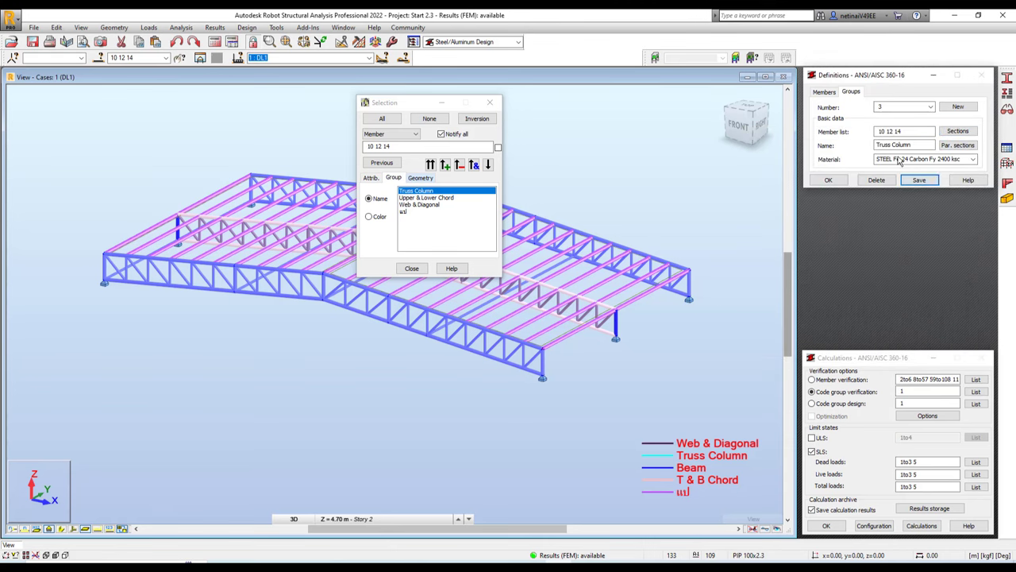
left_click(958, 106)
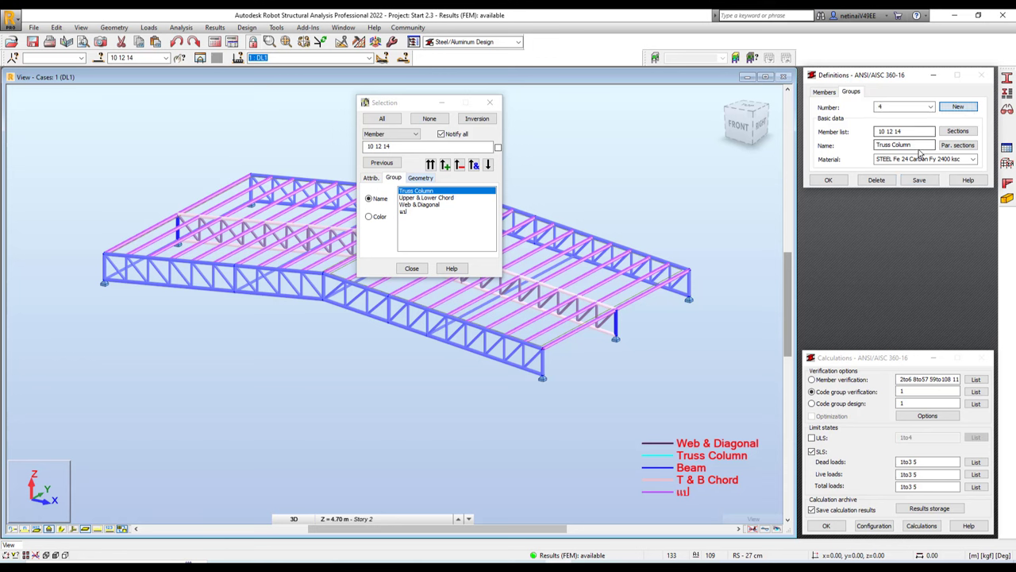
- Name code group 4 T & B Chord with chord members 2to6 8 9 207 208
left_click_drag(920, 147, 862, 148)
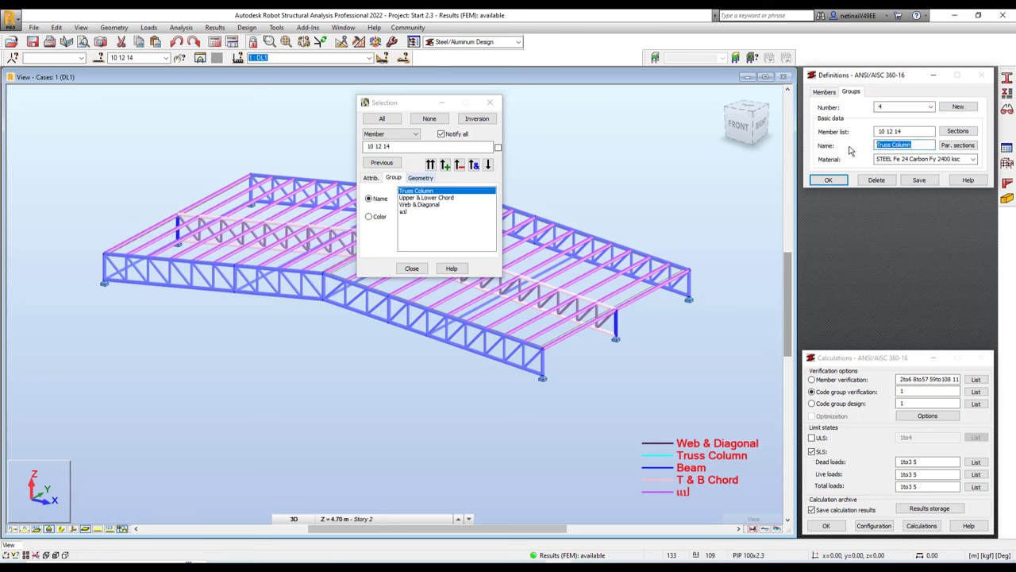
type("T")
type("B Chor")
type("d")
left_click(920, 179)
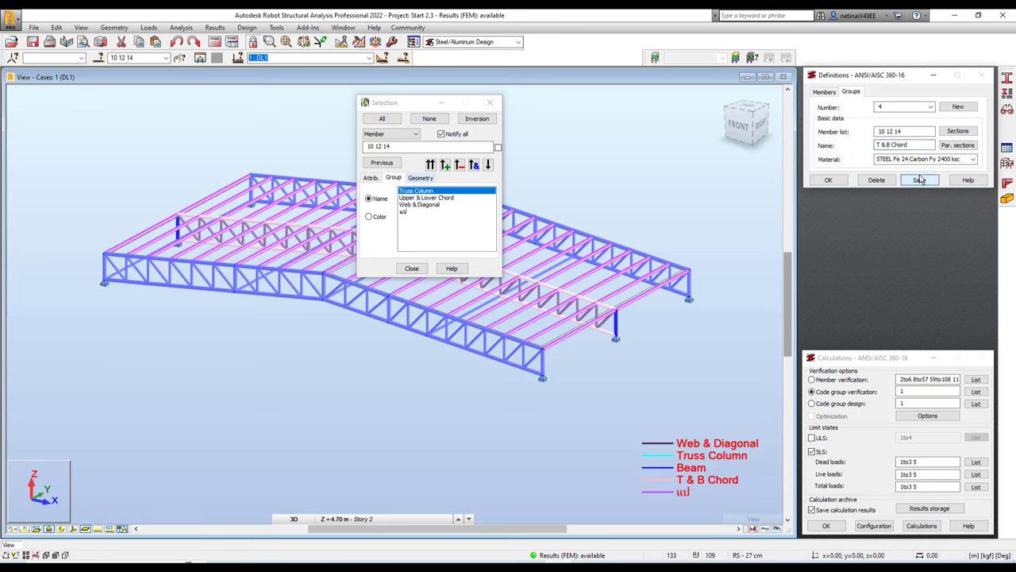
left_click(420, 200)
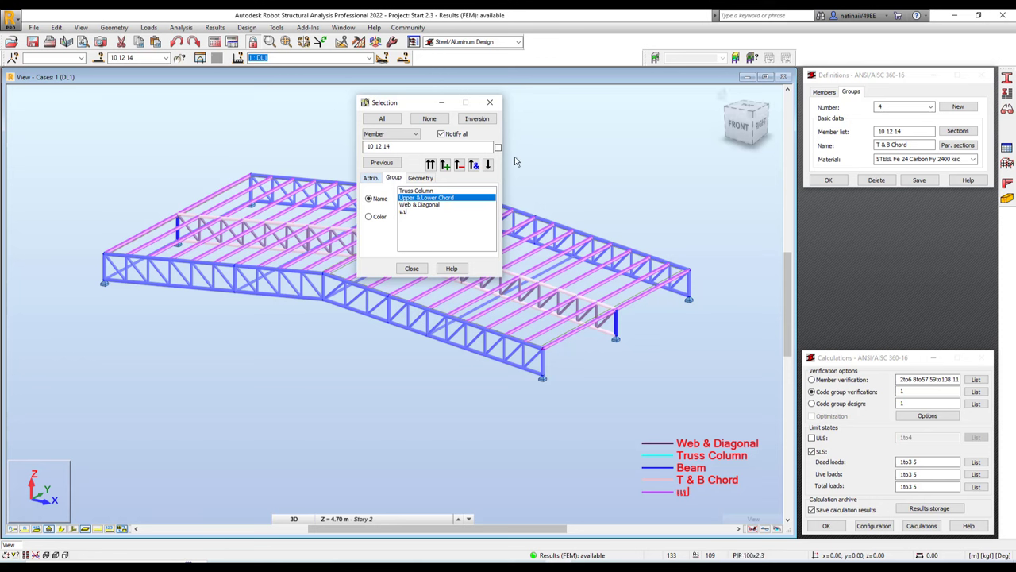
left_click(430, 165)
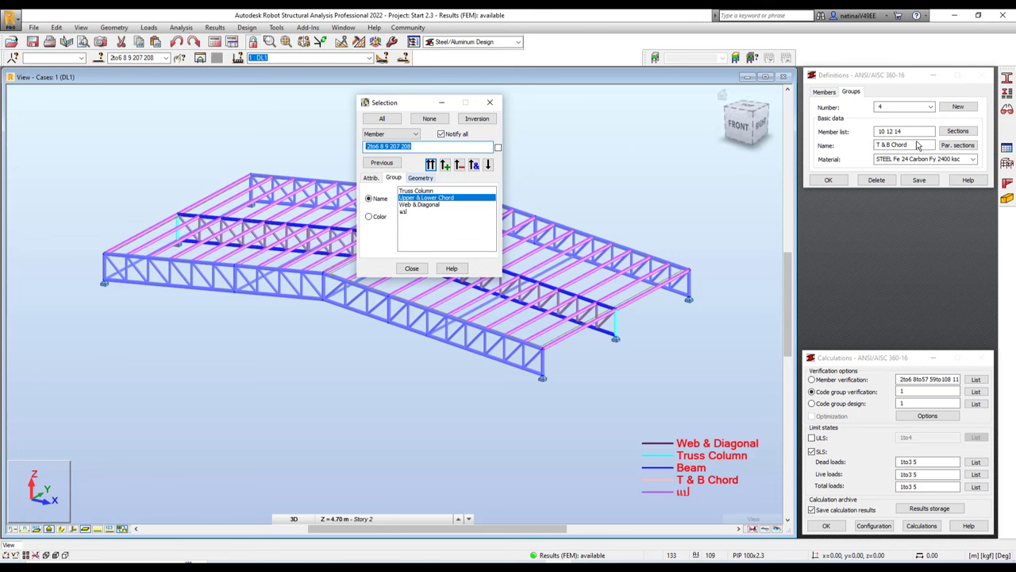
left_click(885, 132)
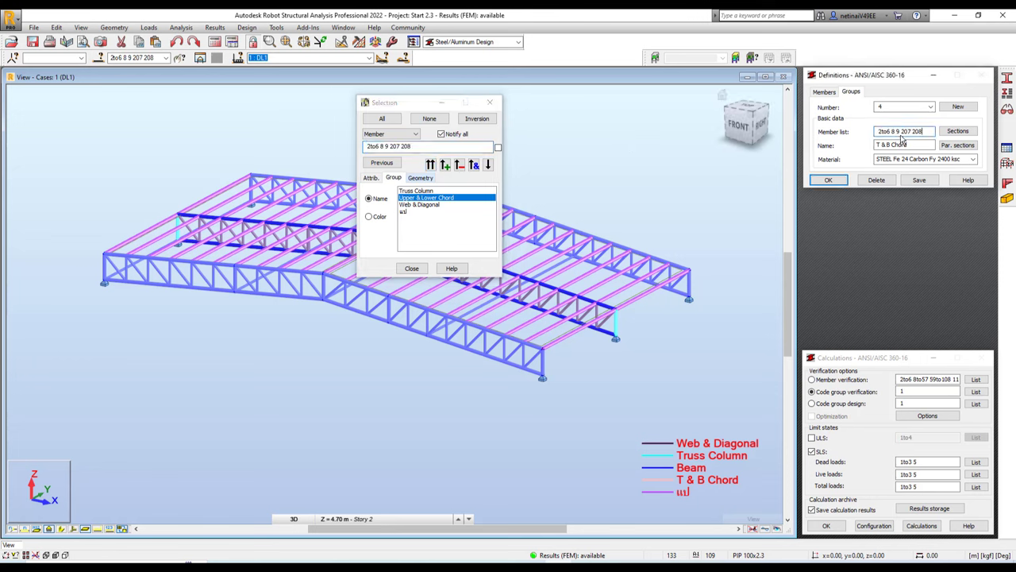
left_click(918, 179)
left_click(490, 103)
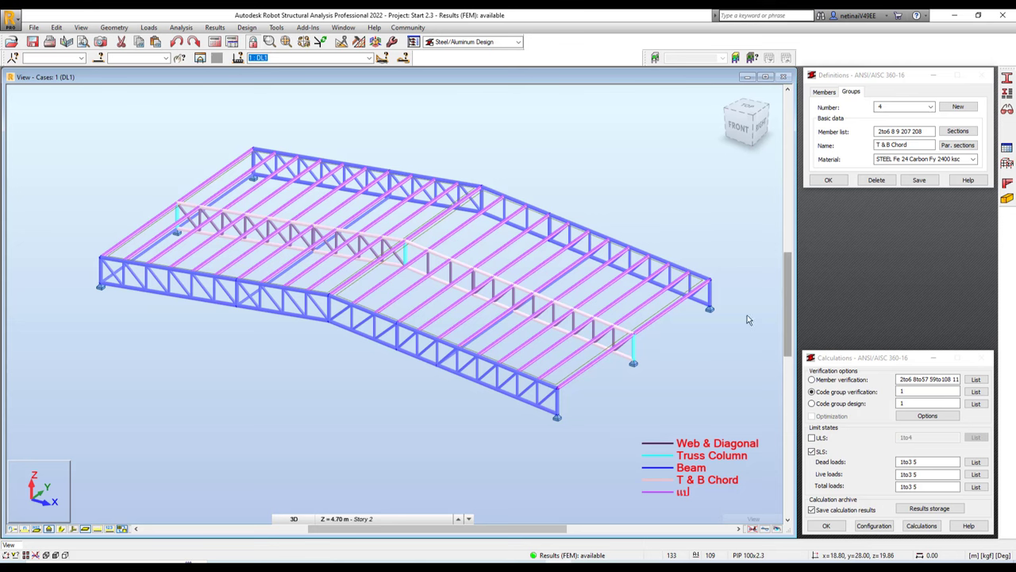
- Set up code group design with weight optimization for code groups 2to4
middle_click_drag(692, 224, 691, 229, "shift")
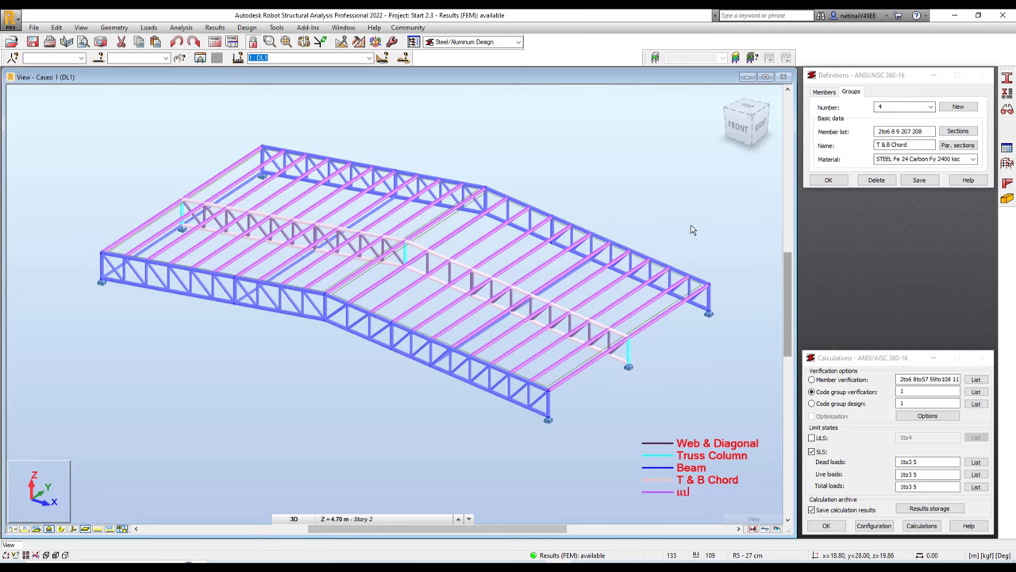
left_click(818, 406)
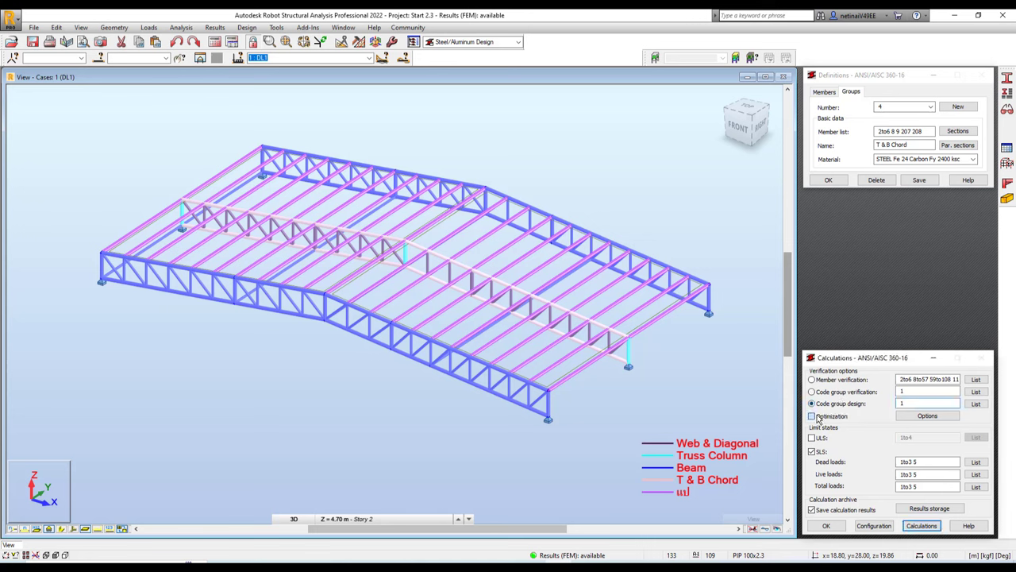
left_click(912, 416)
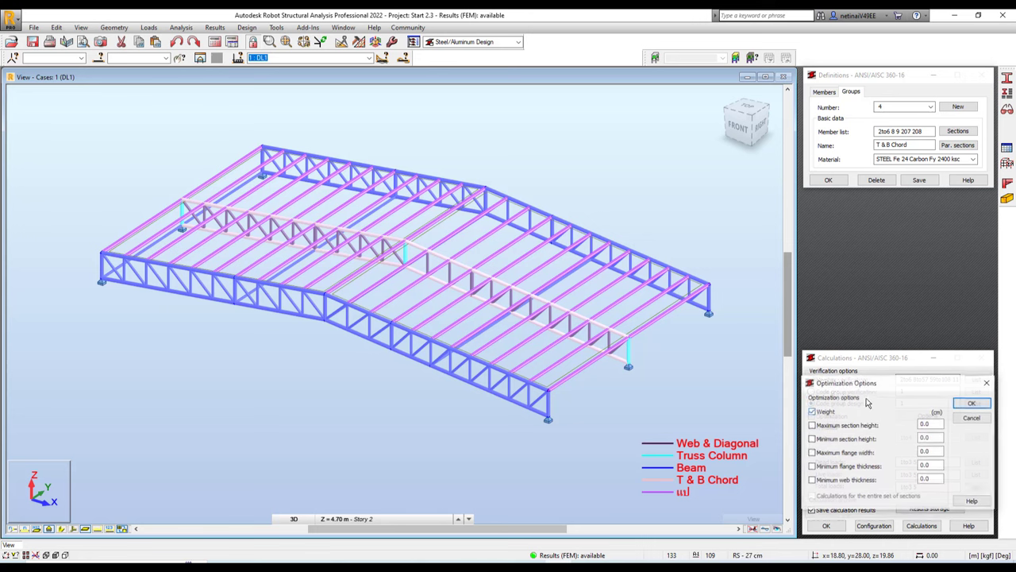
left_click(970, 403)
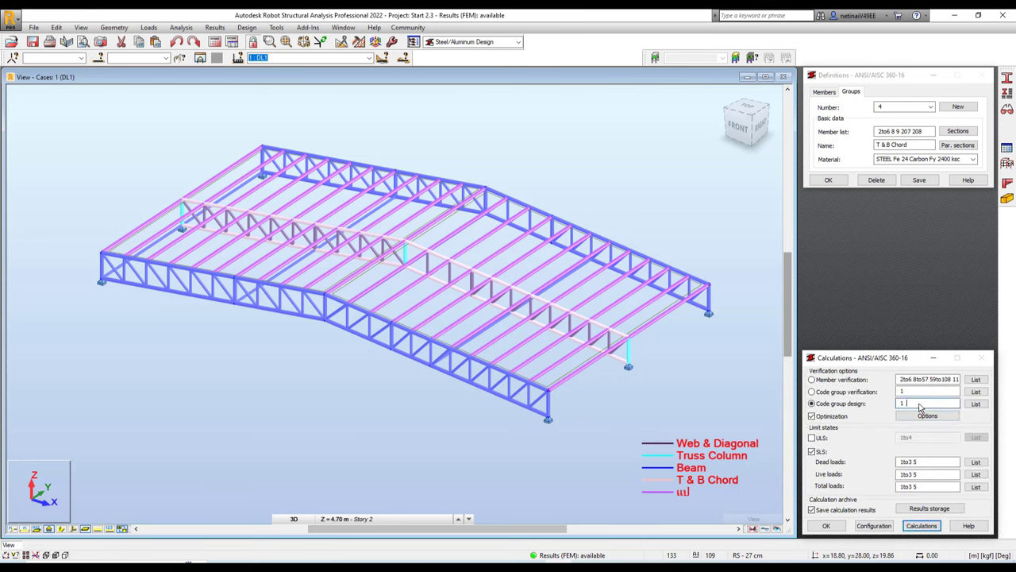
left_click(976, 403)
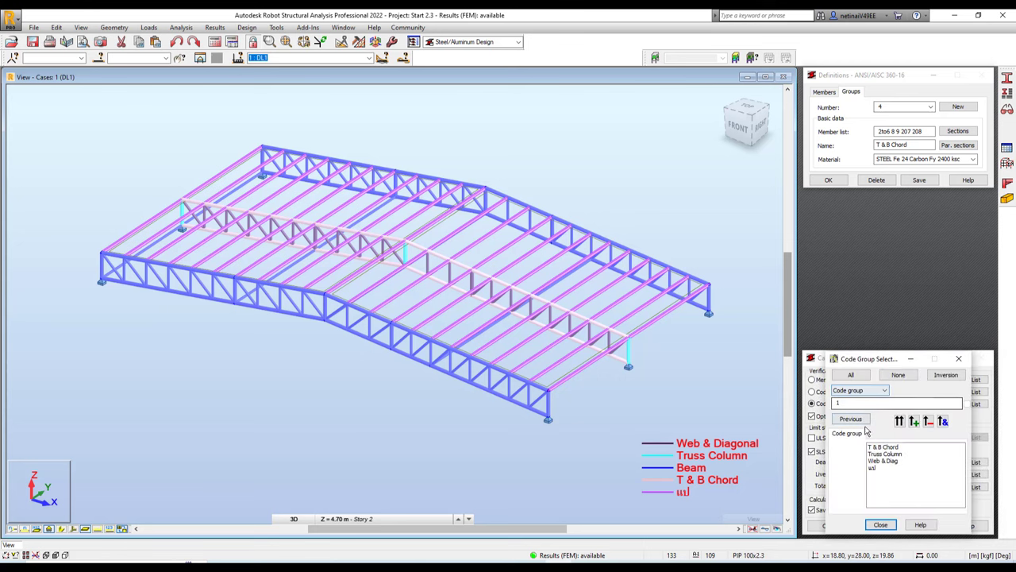
left_click(884, 448)
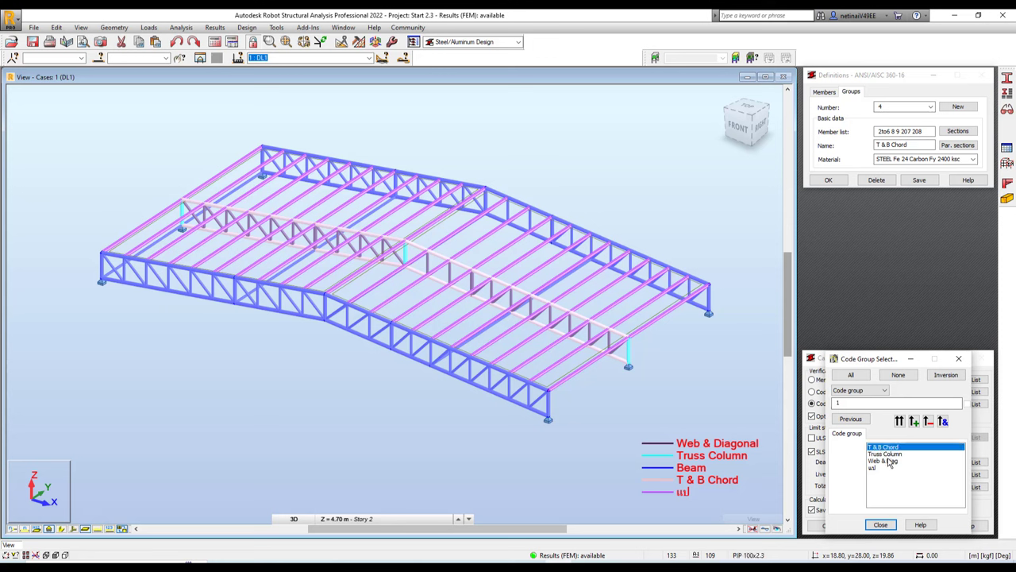
left_click(884, 465, "shift")
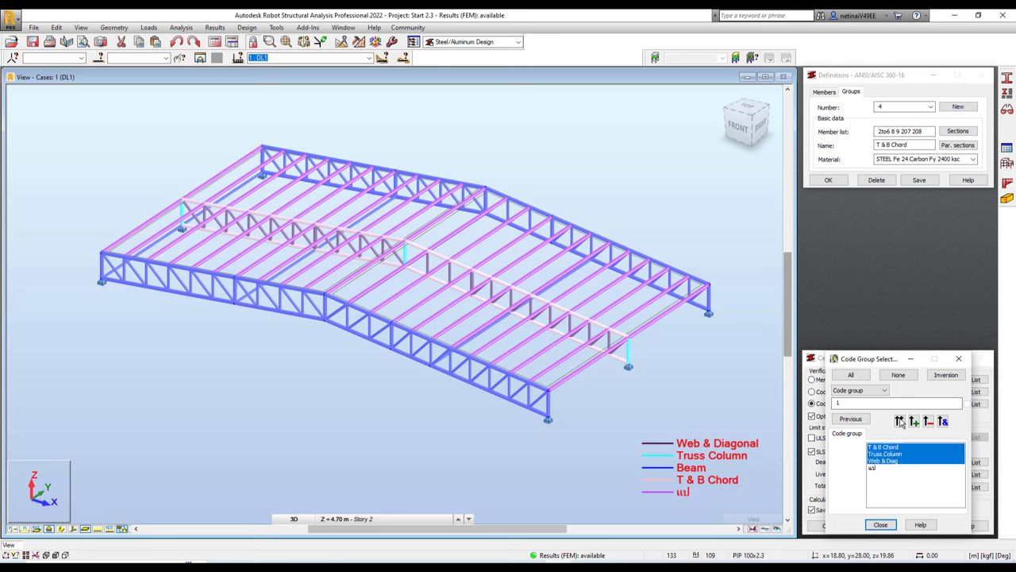
left_click(881, 524)
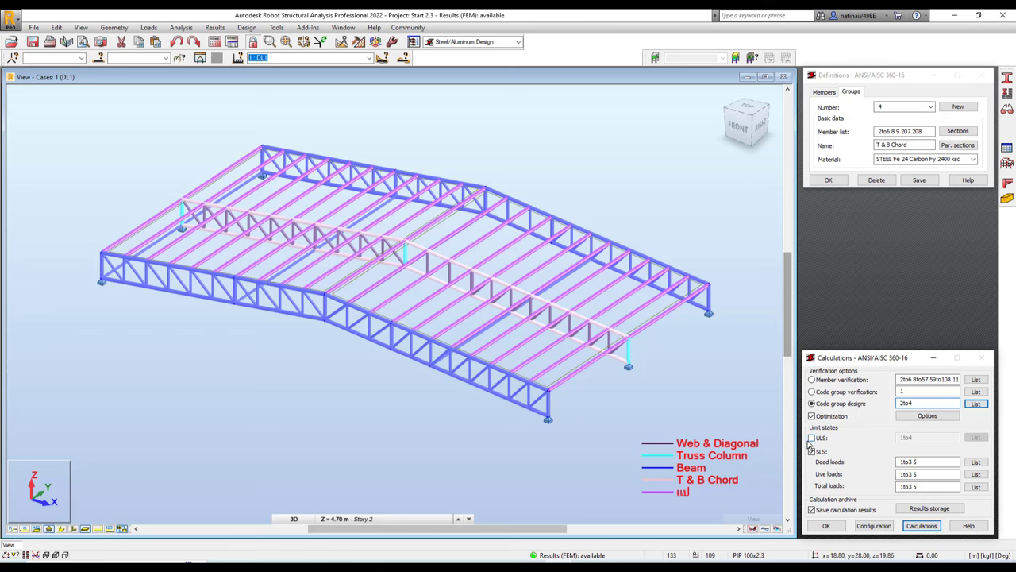
- Check ULS instead of SLS and run the code group design calculations
left_click(812, 439)
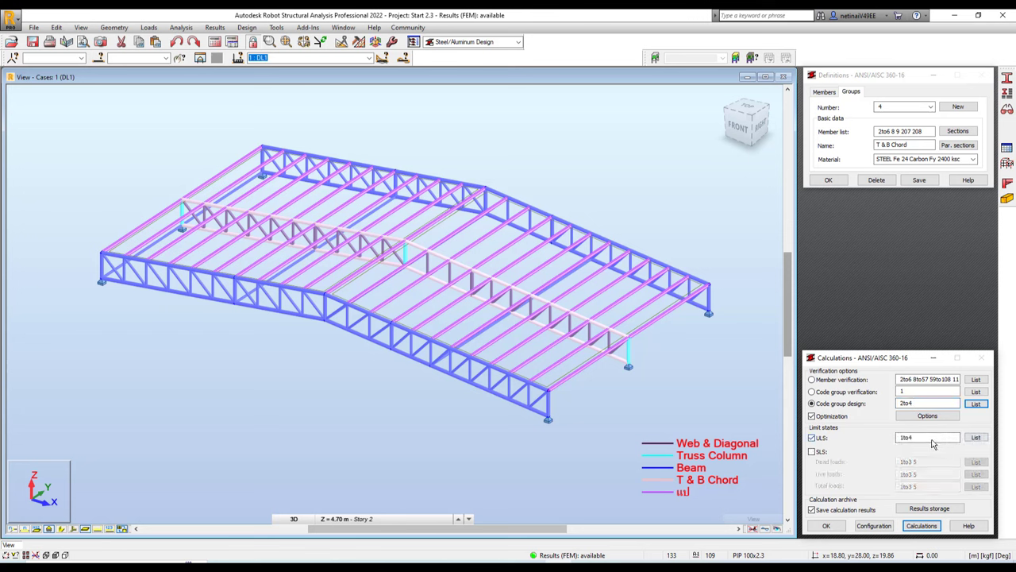
left_click(873, 525)
left_click(969, 252)
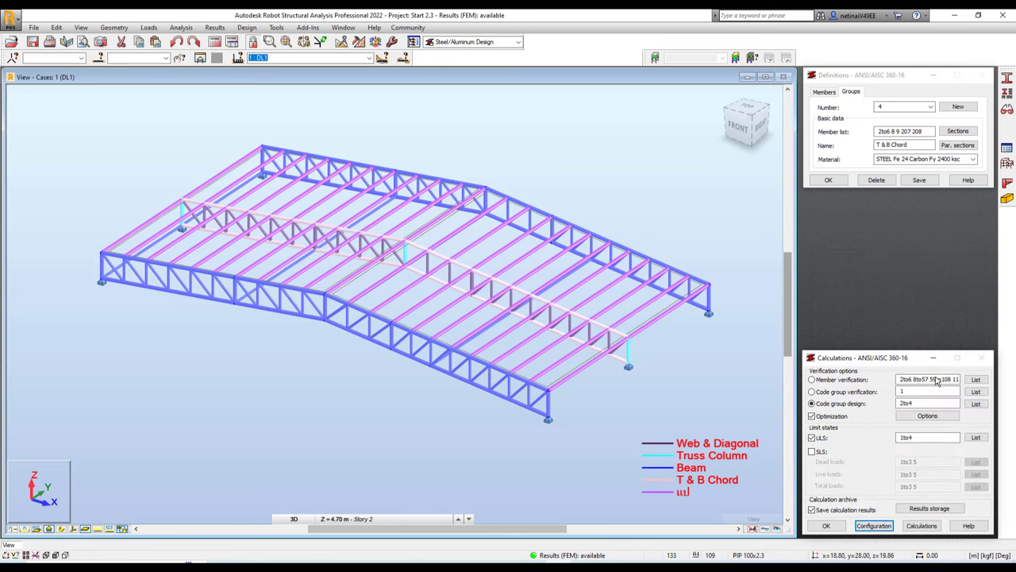
left_click(921, 526)
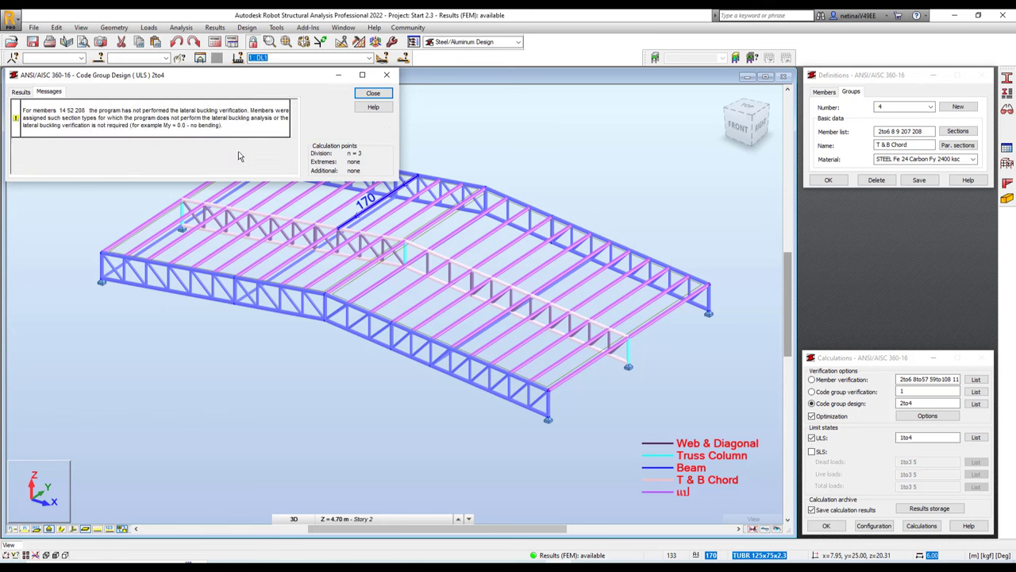
- Enlarge the code group design results and widen the Section column to review options
left_click_drag(226, 80, 347, 147)
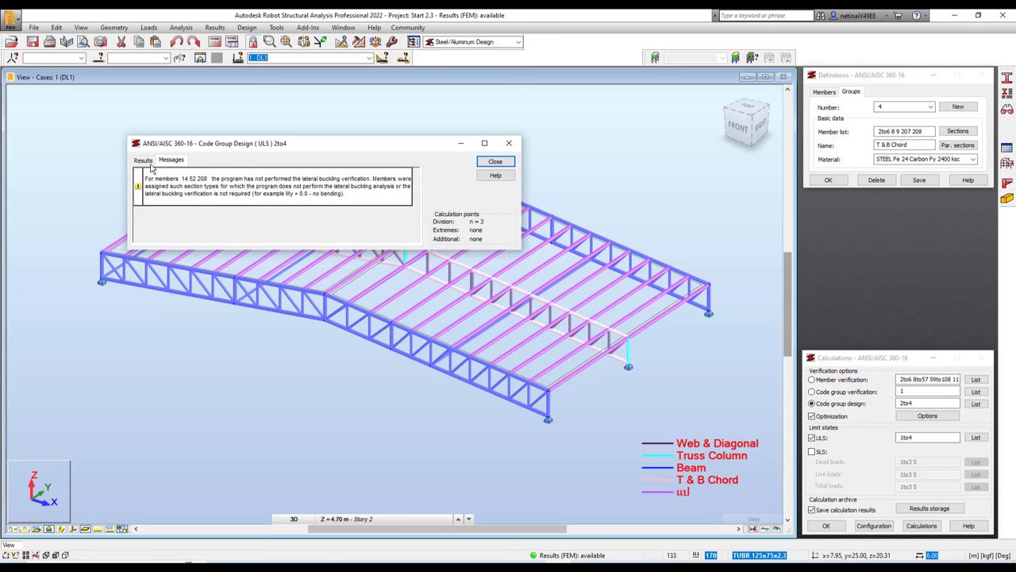
left_click(143, 161)
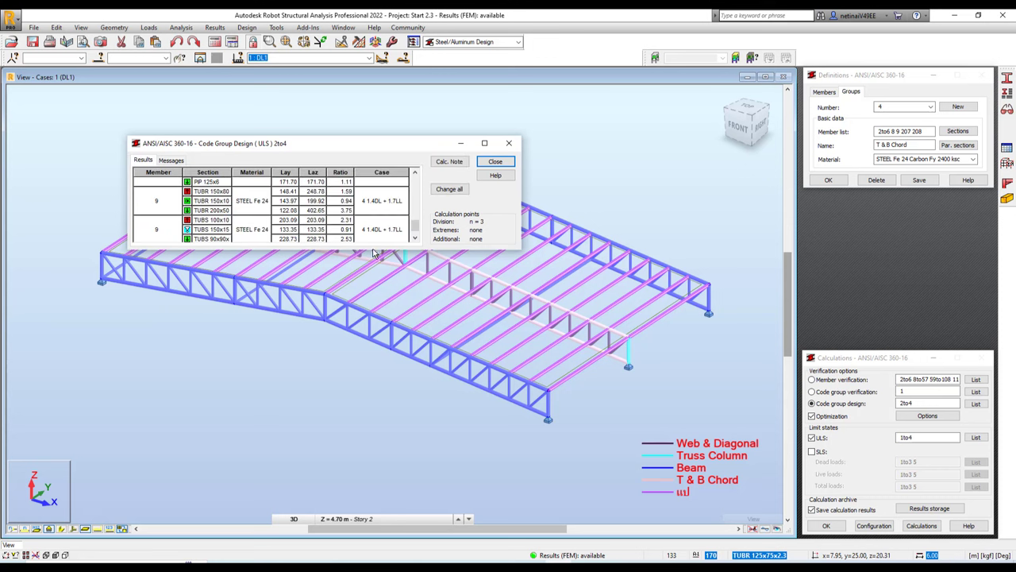
left_click_drag(370, 251, 370, 449)
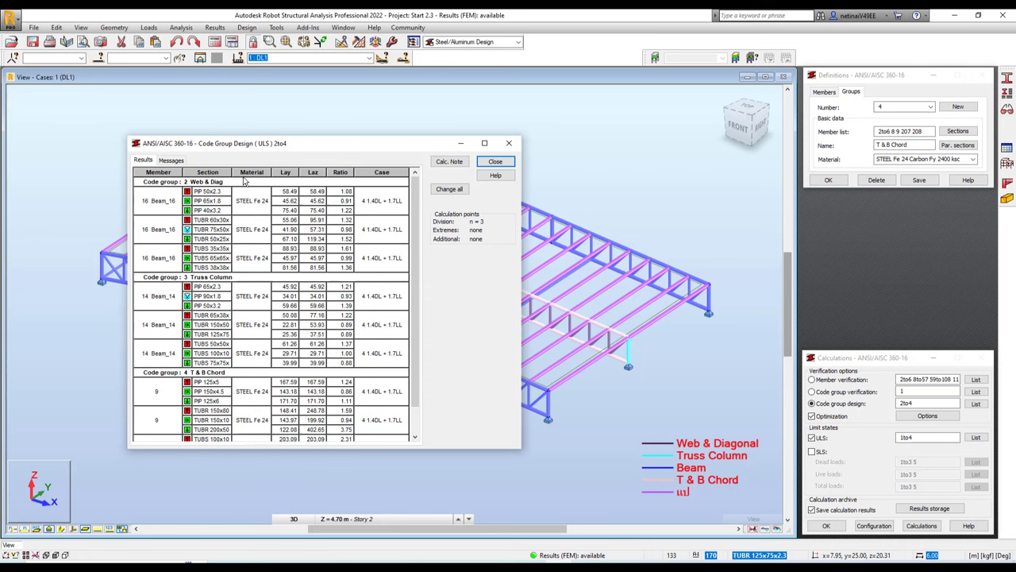
double_click(234, 171)
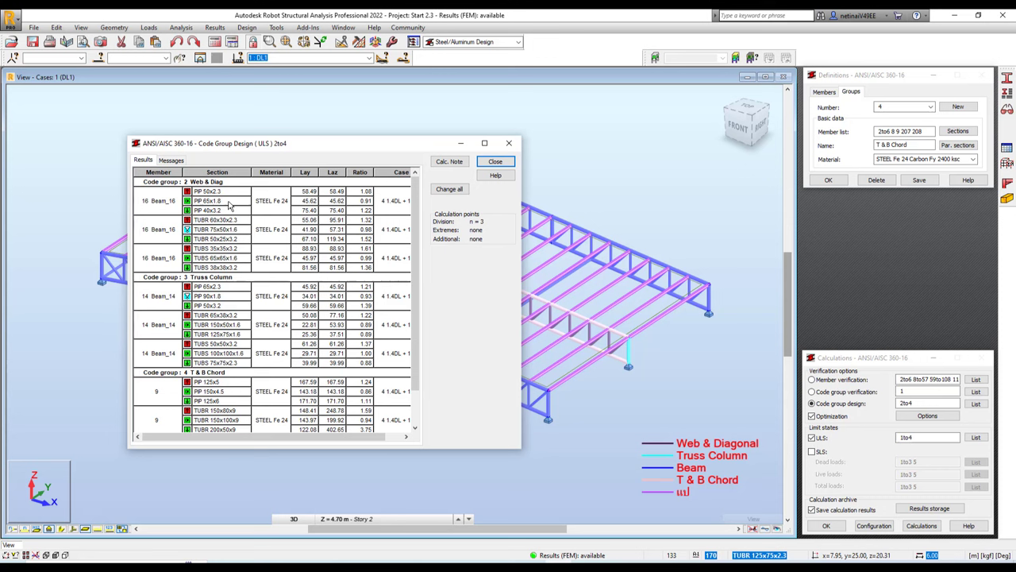
scroll(198, 296, "down", 2)
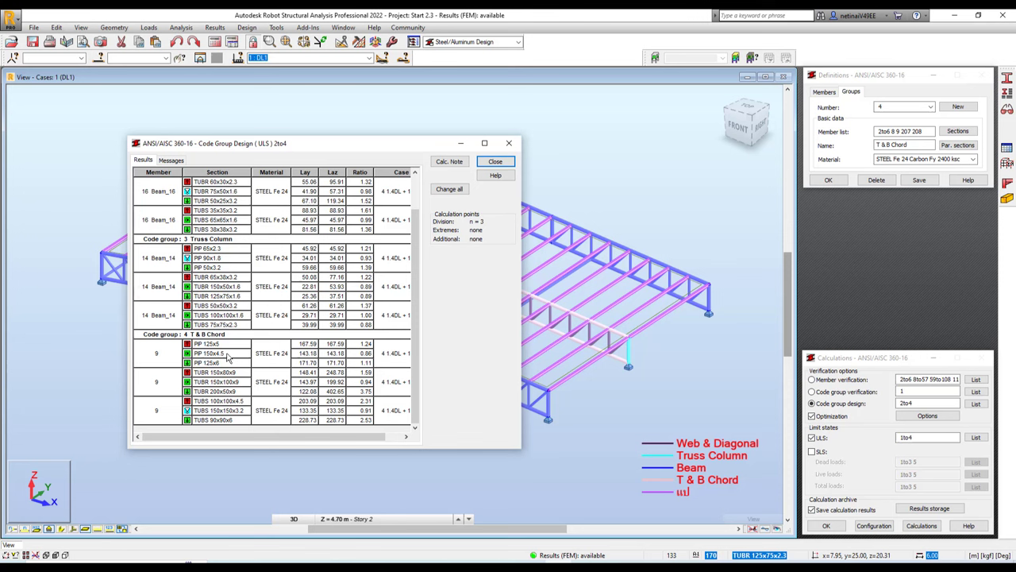
- Adopt PIP 150x4.5 as the T & B Chord section, confirming the structure change
double_click(228, 357)
left_click(496, 528)
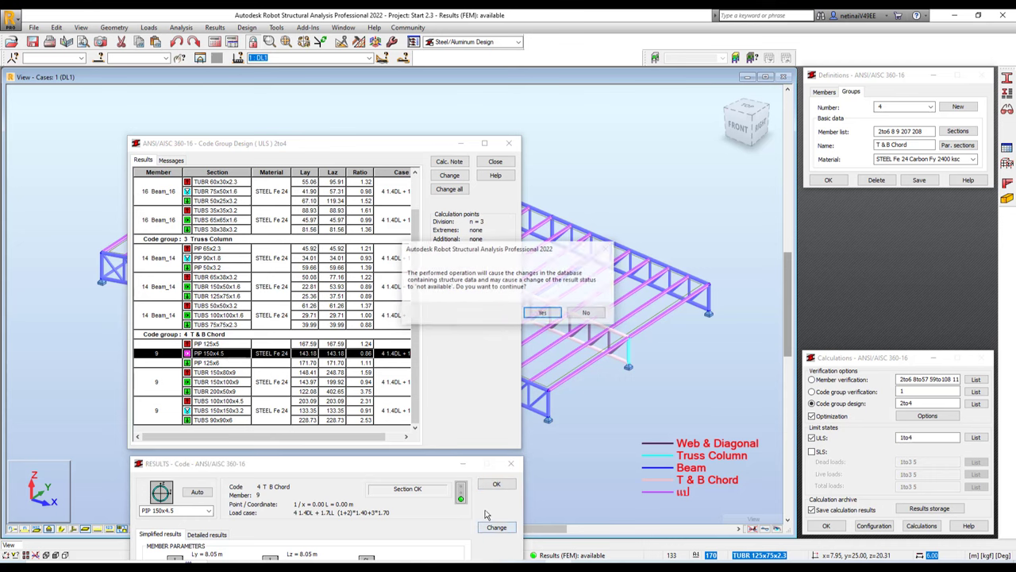
left_click(539, 313)
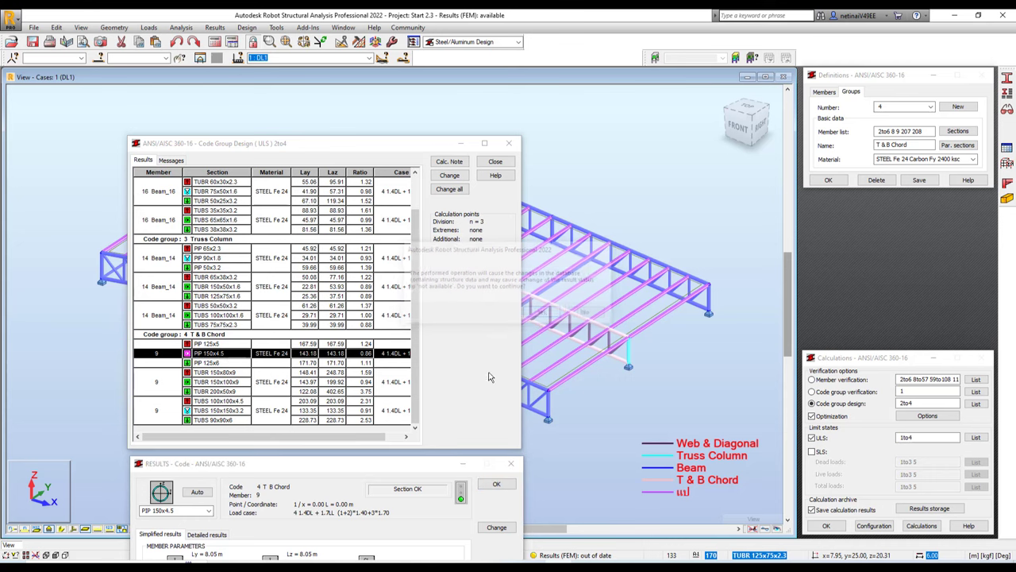
left_click(510, 464)
scroll(636, 358, "up", 2)
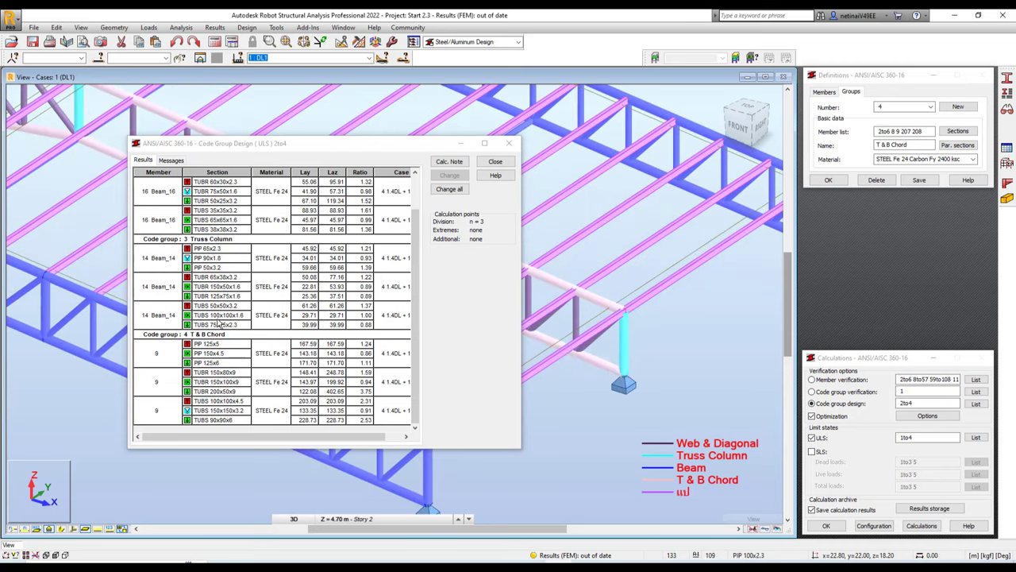
scroll(222, 298, "up", 2)
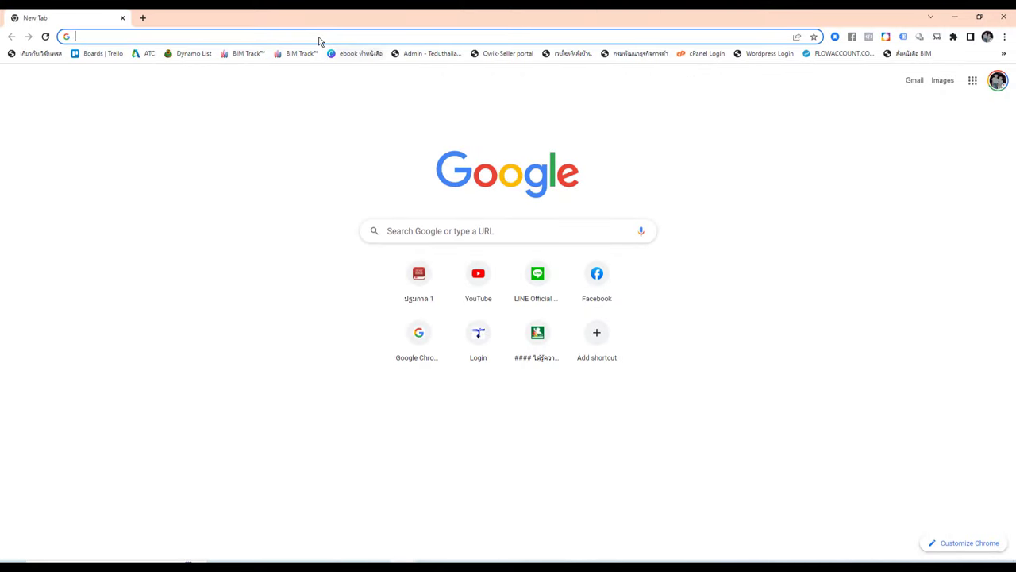
- Search Google for khc steel and open the KHC product catalog PDF
type("khc")
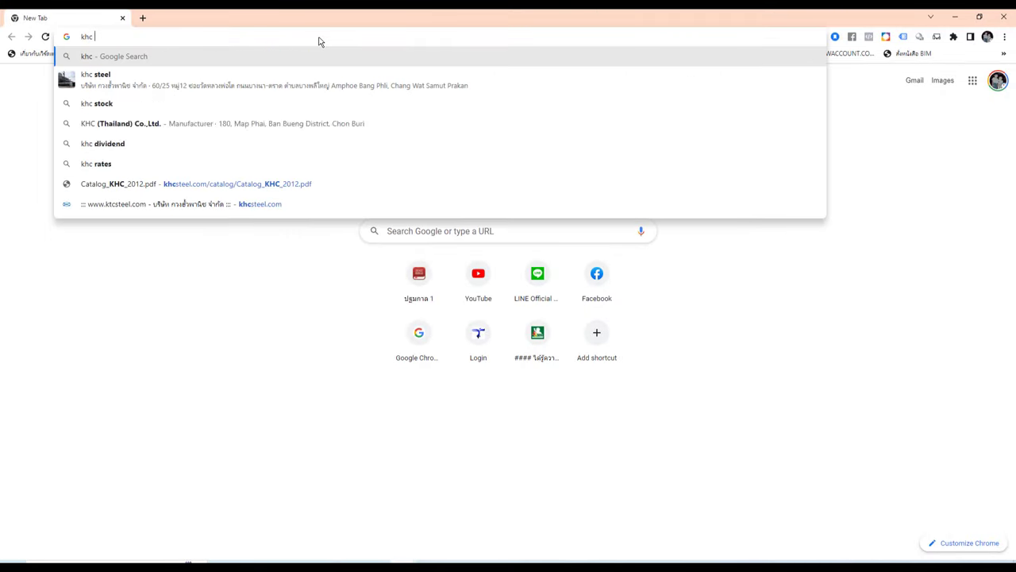
type(" steel")
key("Return")
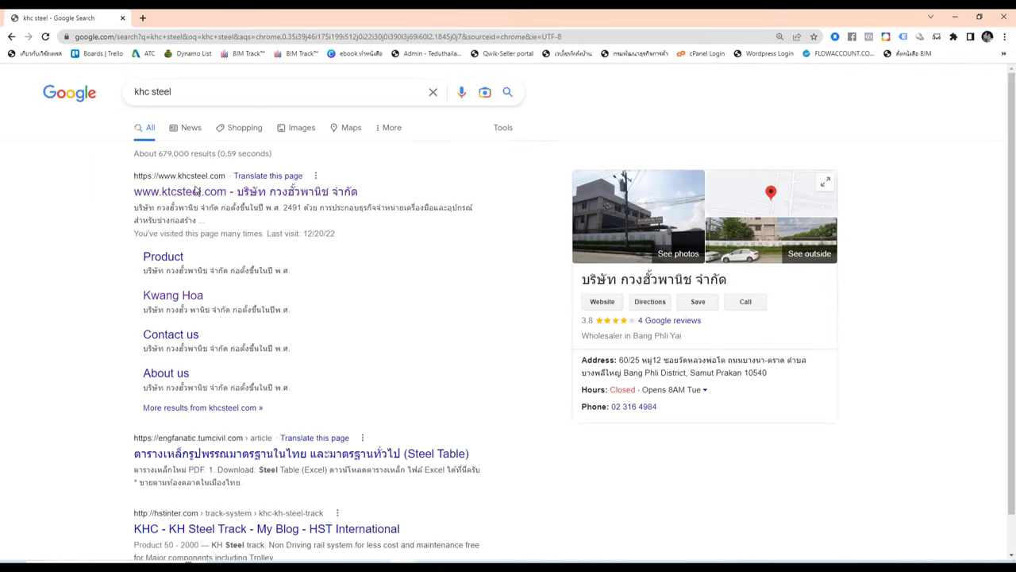
left_click(214, 191)
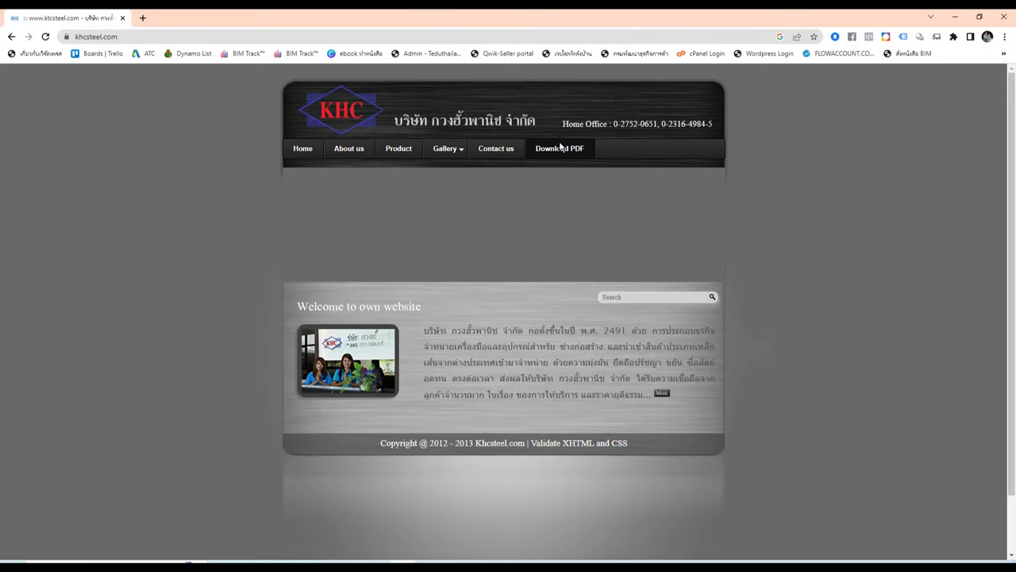
left_click(560, 148)
- Go to page 14, the Carbon Steel Pipes dimension table, in the catalog
scroll(419, 184, "down", 4)
scroll(82, 307, "down", 4)
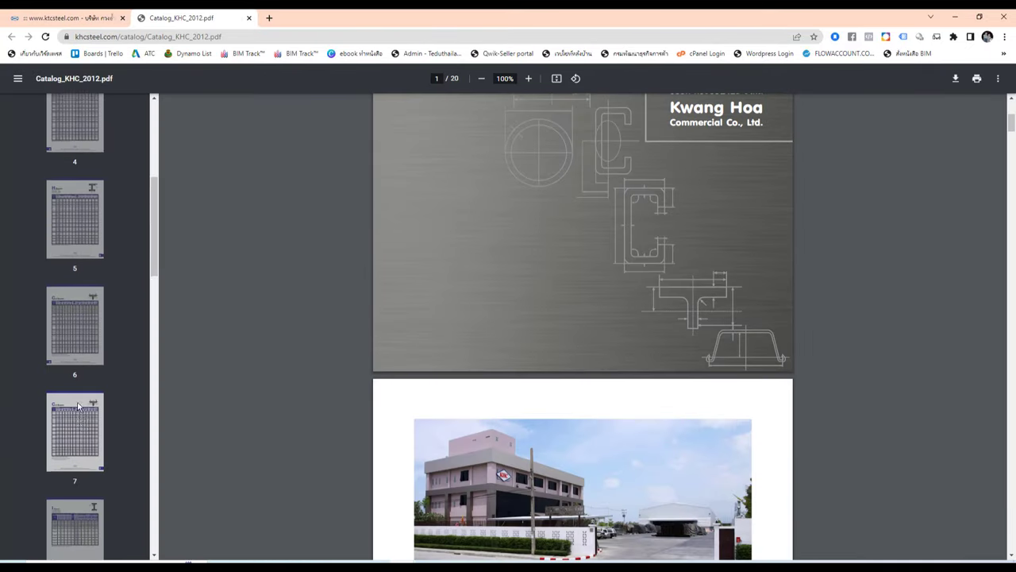
scroll(82, 341, "down", 3)
scroll(82, 387, "down", 3)
scroll(84, 387, "down", 3)
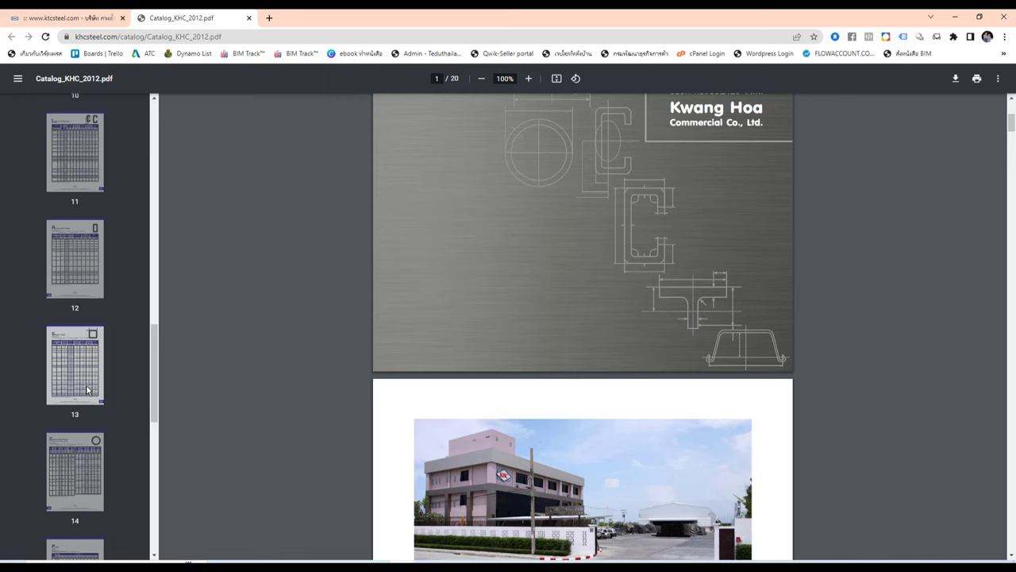
left_click(84, 451)
scroll(489, 324, "down", 1)
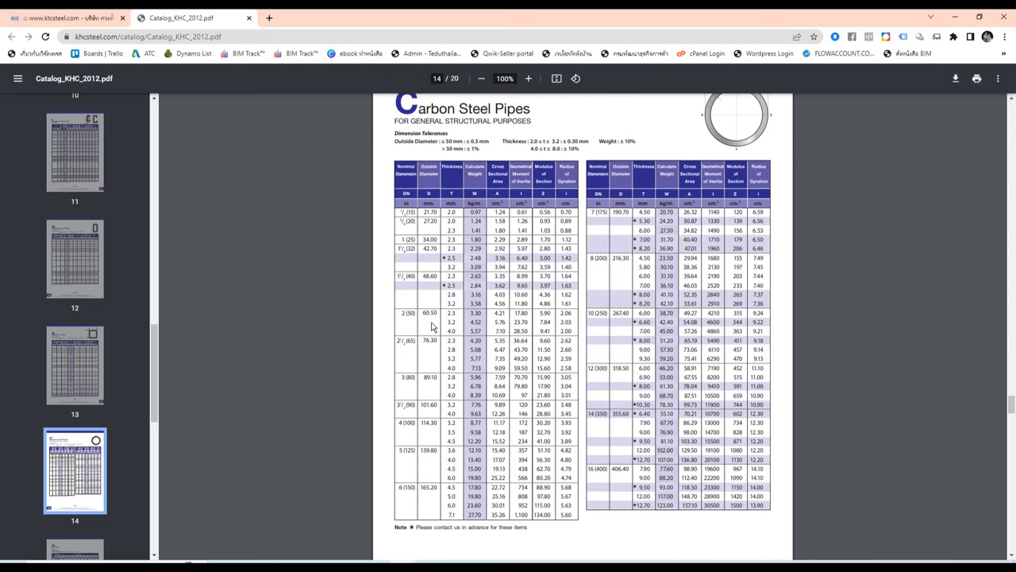
left_click_drag(548, 18, 493, 420)
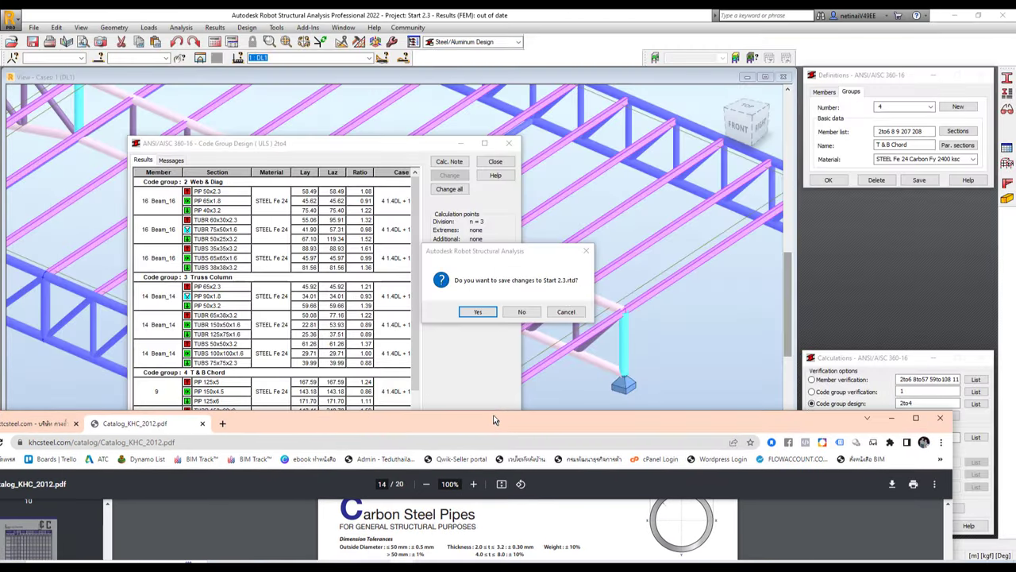
double_click(493, 419)
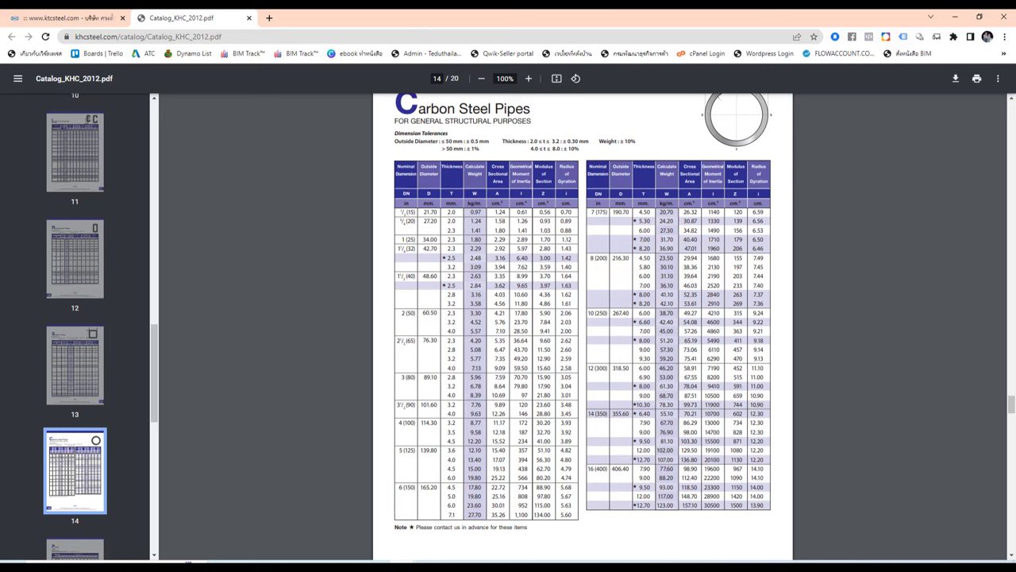
- Save changes to Start 2.3.rtd, close the design results and skip result archiving
left_click(954, 16)
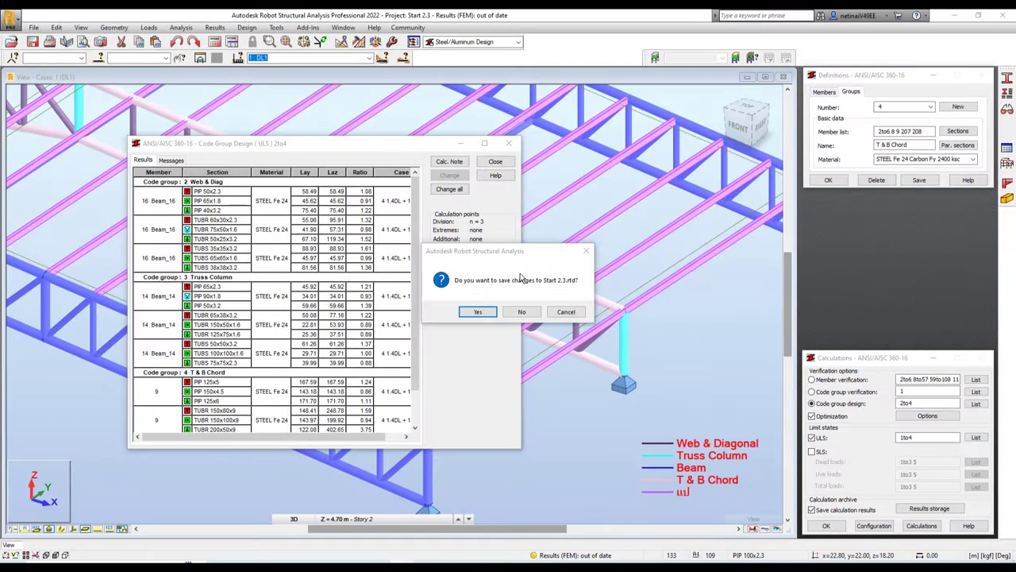
left_click(476, 311)
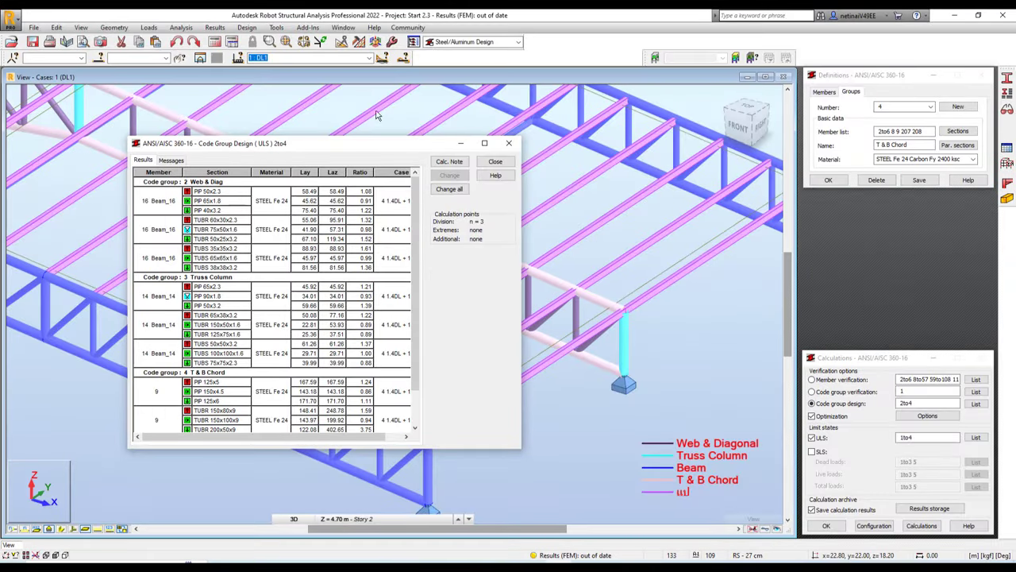
left_click(509, 143)
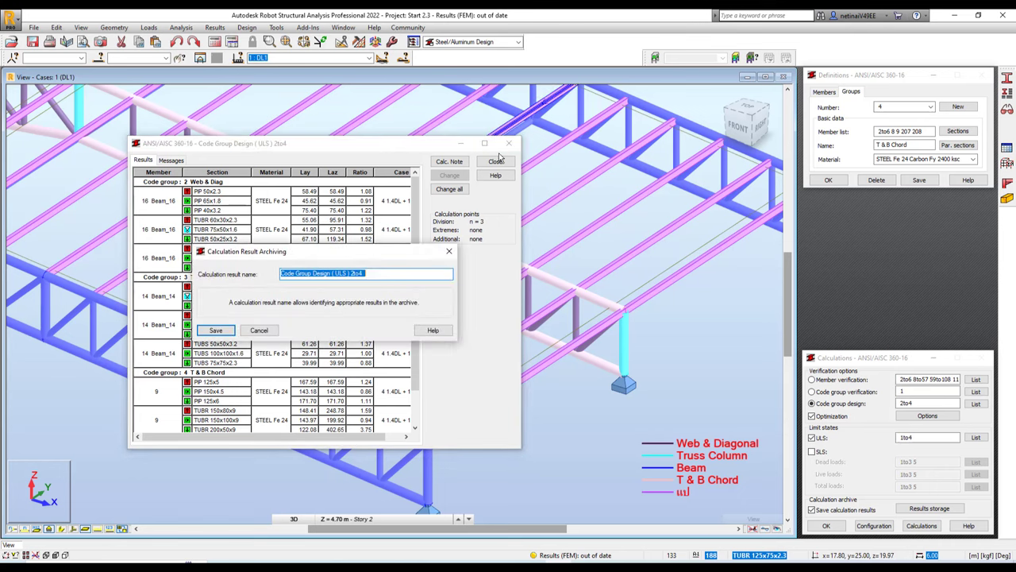
left_click(449, 253)
scroll(548, 207, "down", 3)
scroll(611, 178, "down", 2)
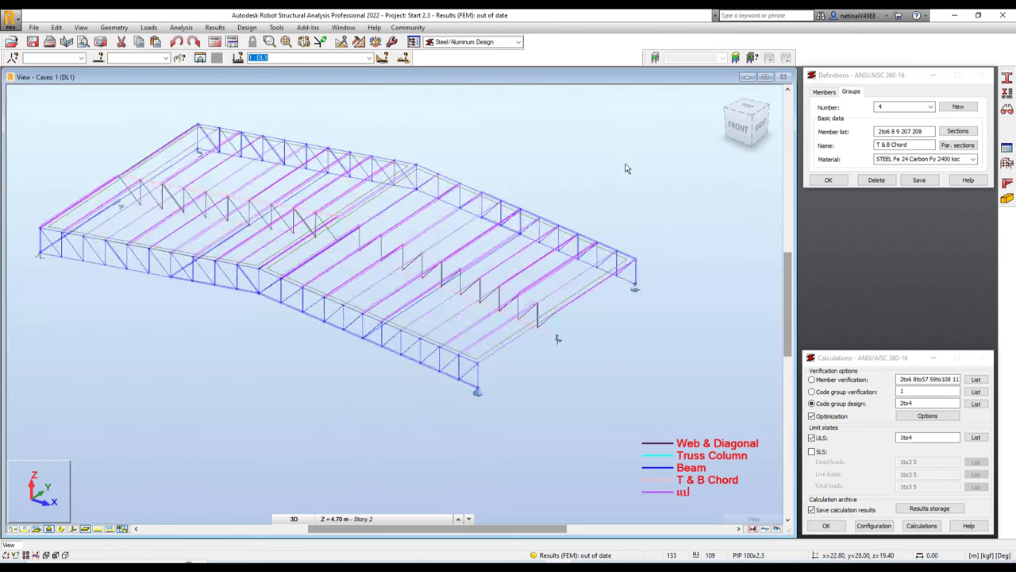
- Save the project as a new copy named Start 2.4
left_click(34, 27)
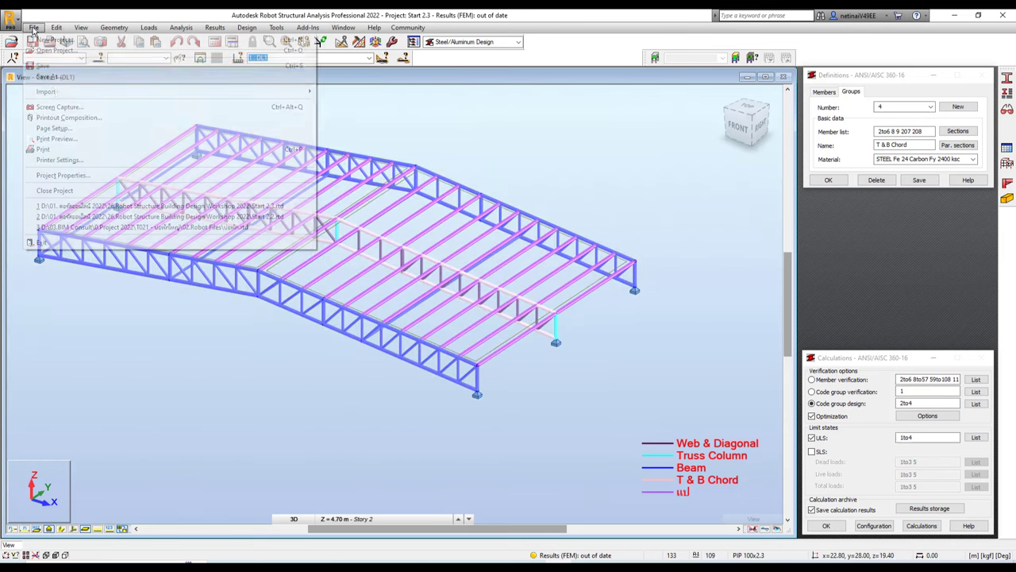
left_click(70, 77)
left_click(491, 371)
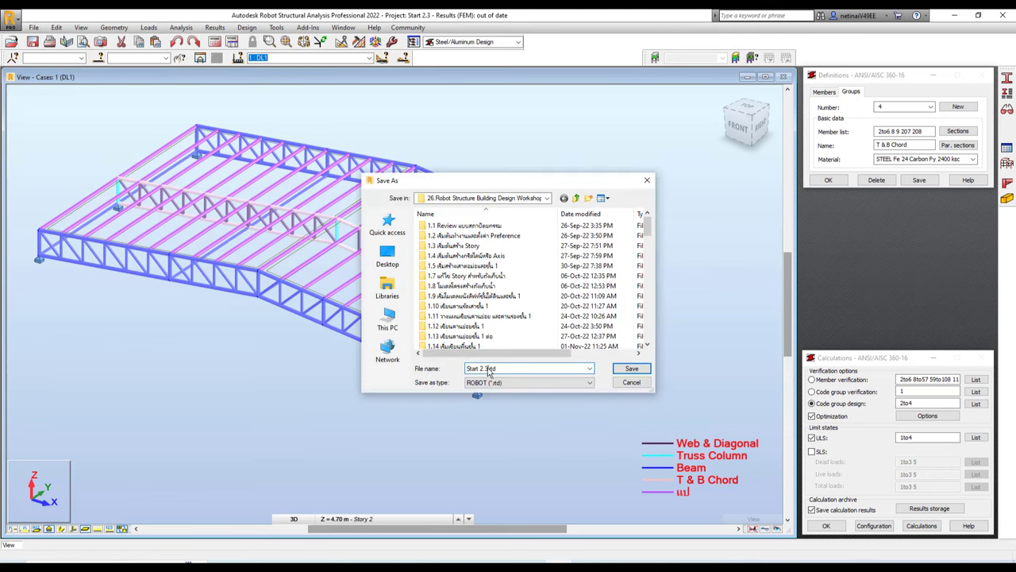
type("Start 2.4")
key("Return")
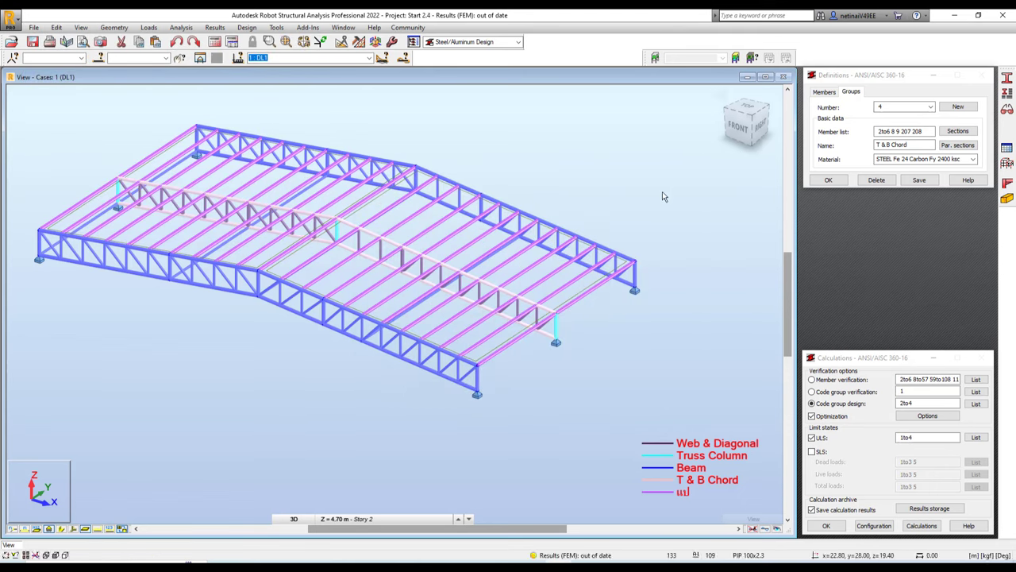
- Define a new pipe section PIP 65x2.3 in the project's Sections list
left_click(958, 131)
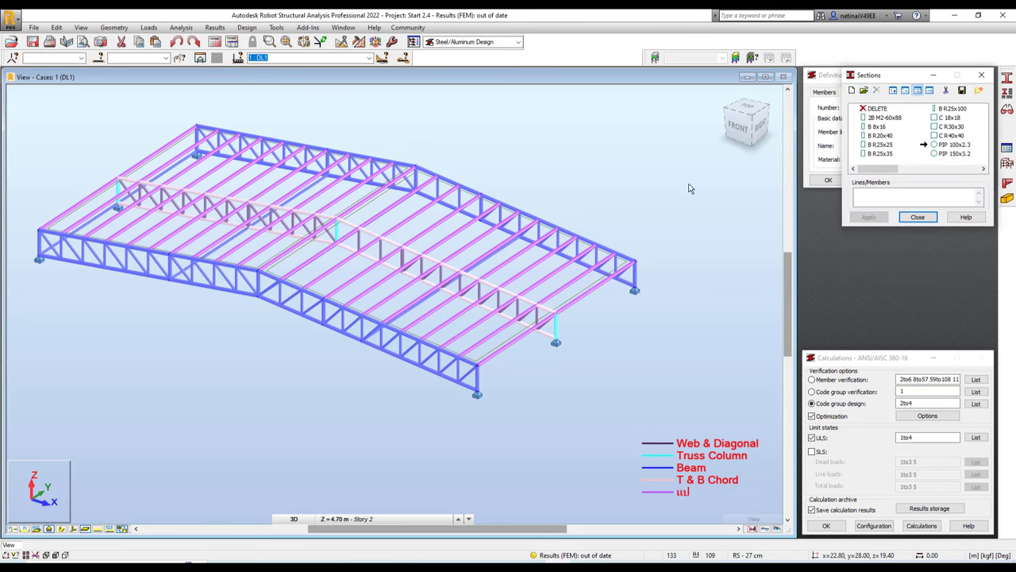
left_click_drag(871, 80, 365, 133)
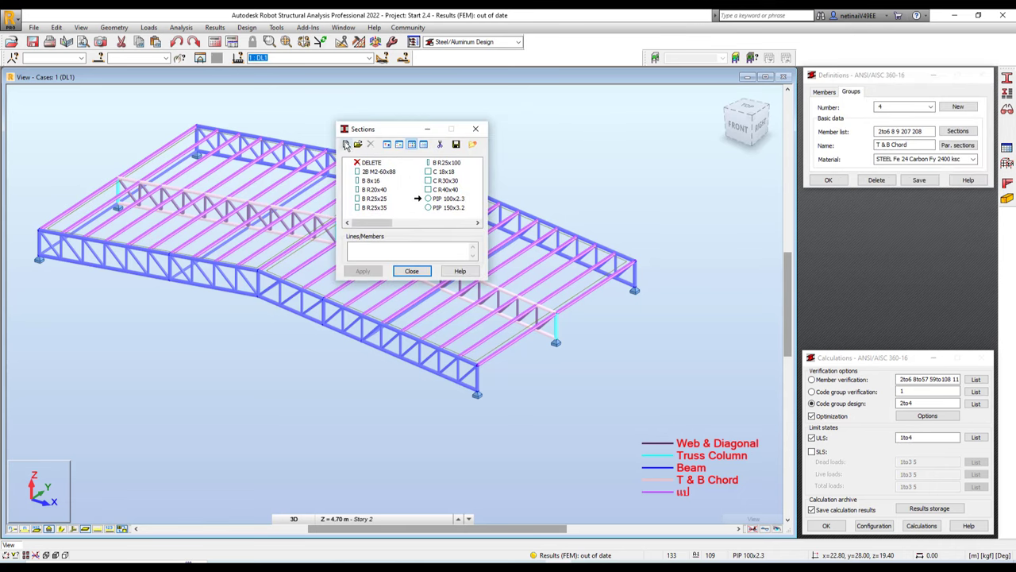
double_click(444, 225)
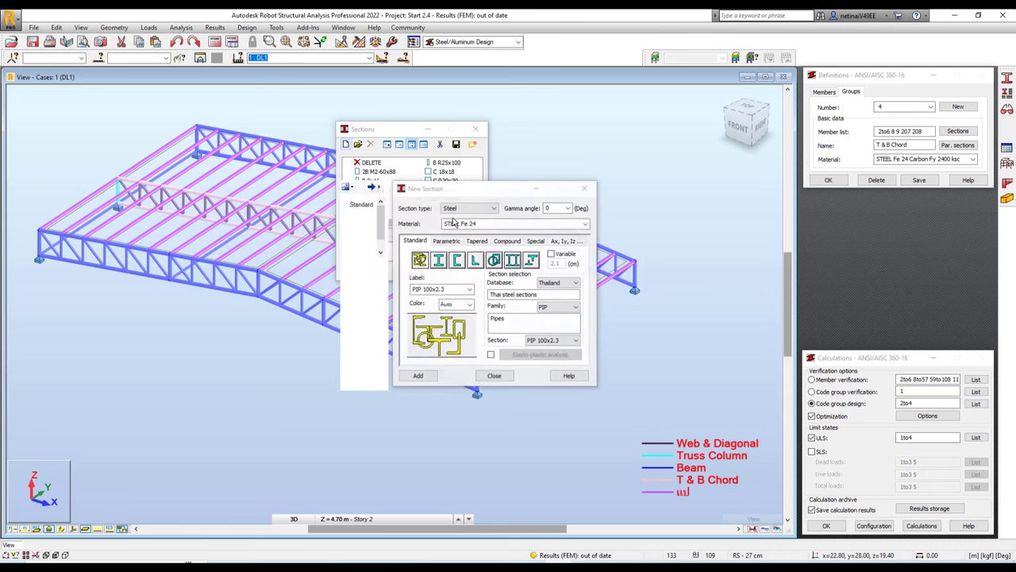
left_click(494, 260)
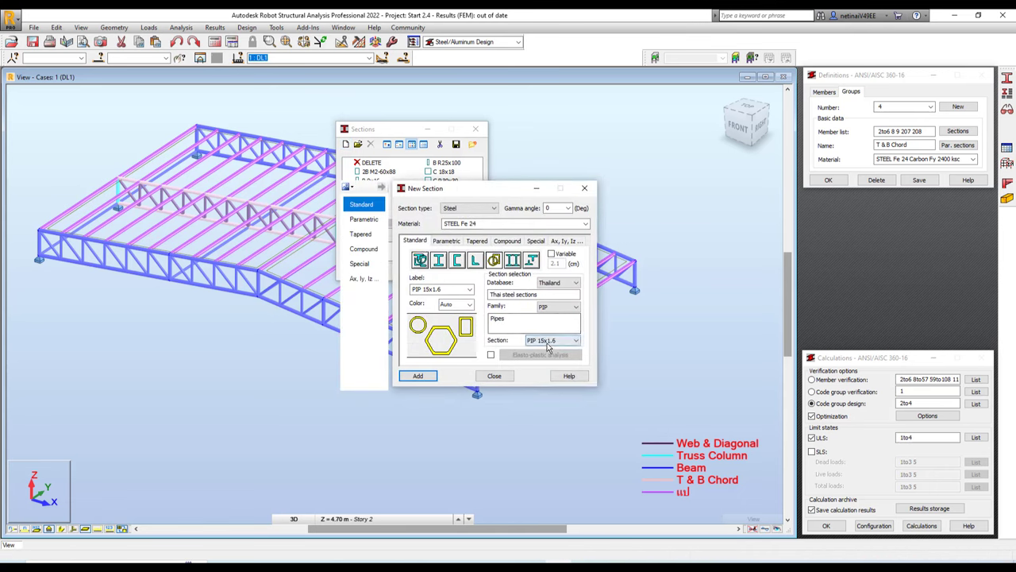
left_click(576, 340)
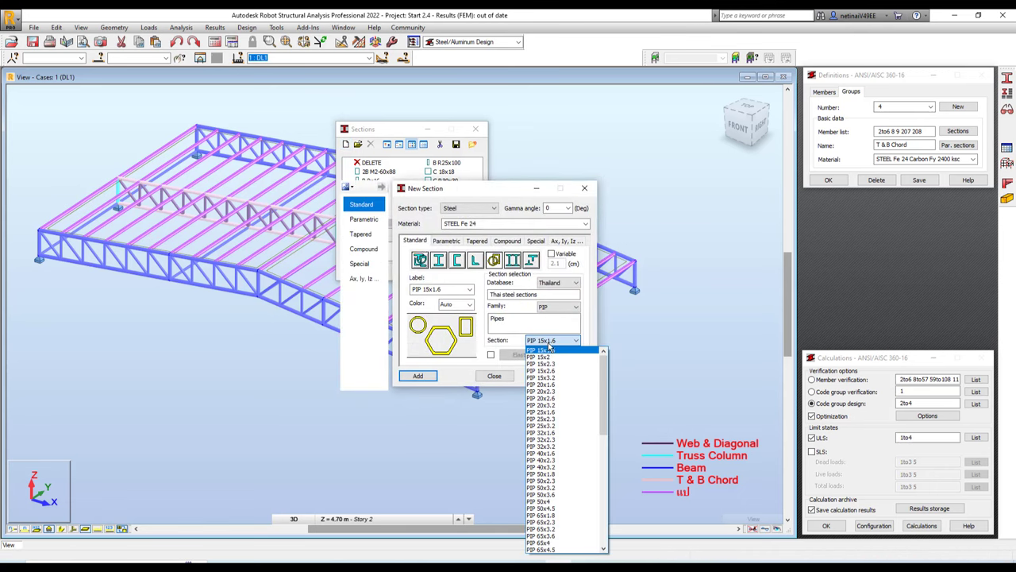
left_click(562, 522)
left_click(417, 375)
left_click(494, 375)
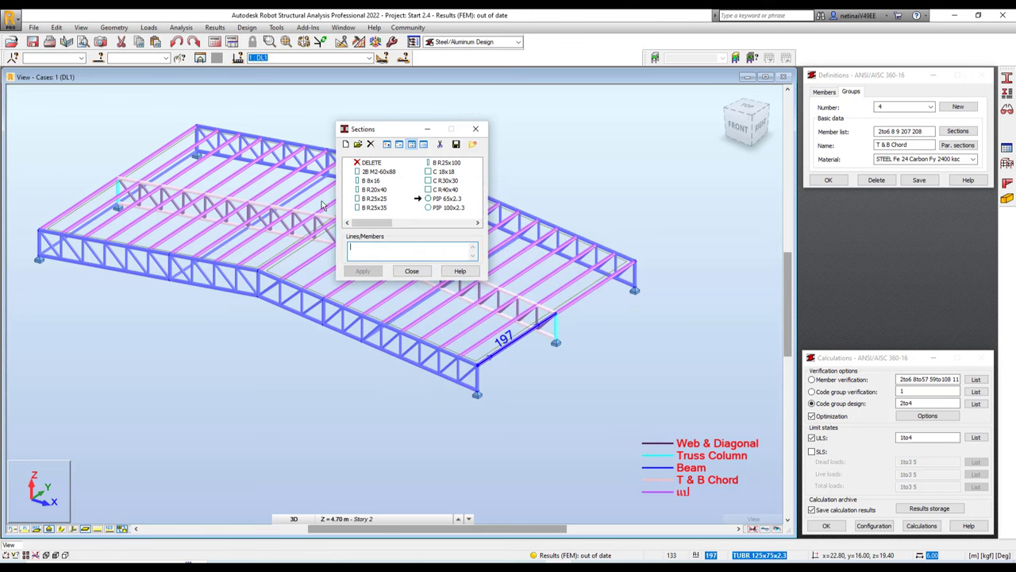
- Assign PIP 65x2.3 to all Web & Diagonal group members, accepting the material change
left_click(145, 91)
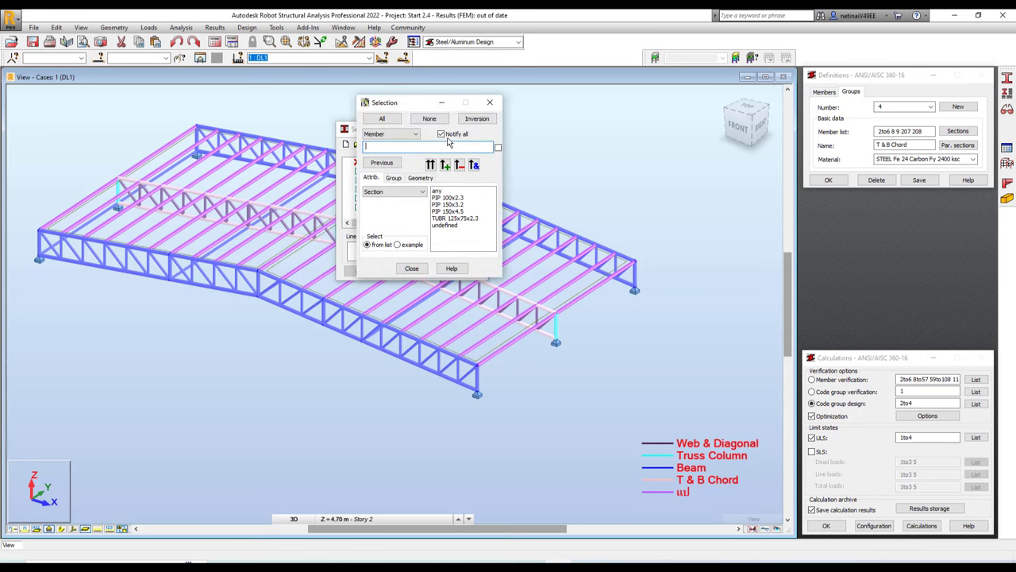
left_click_drag(410, 105, 530, 124)
left_click(514, 196)
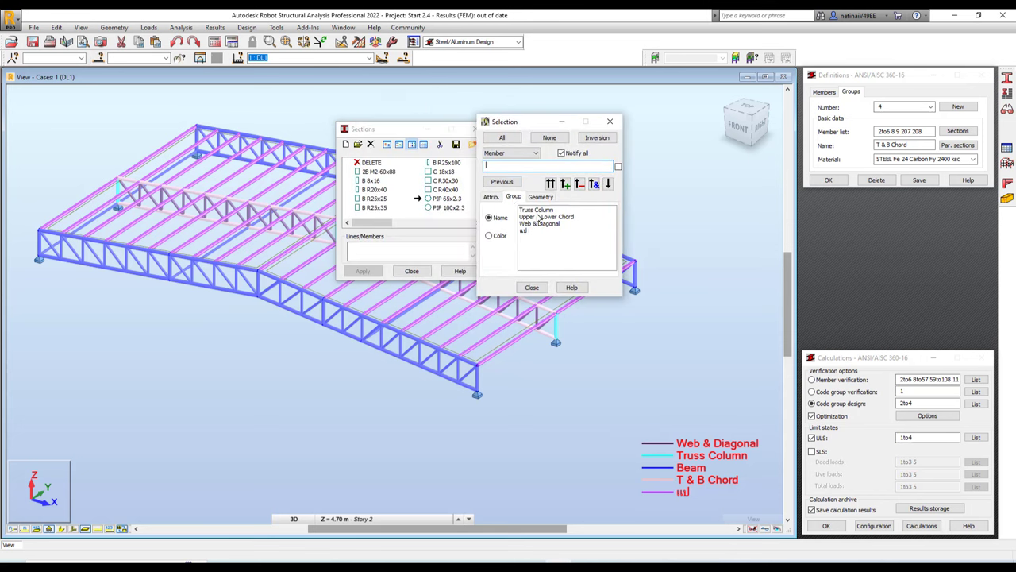
left_click(538, 225)
left_click(551, 184)
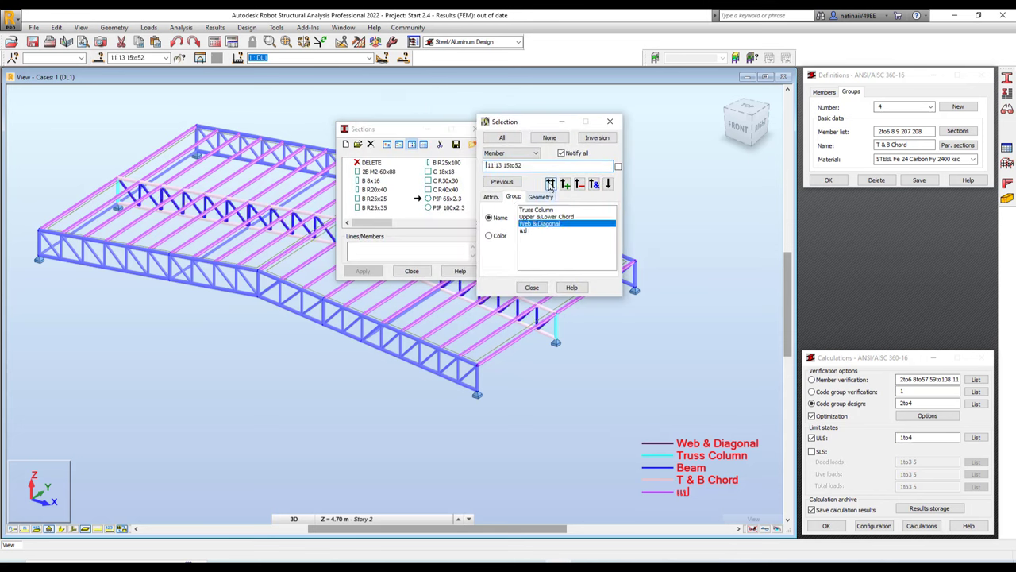
left_click(389, 250)
left_click(362, 270)
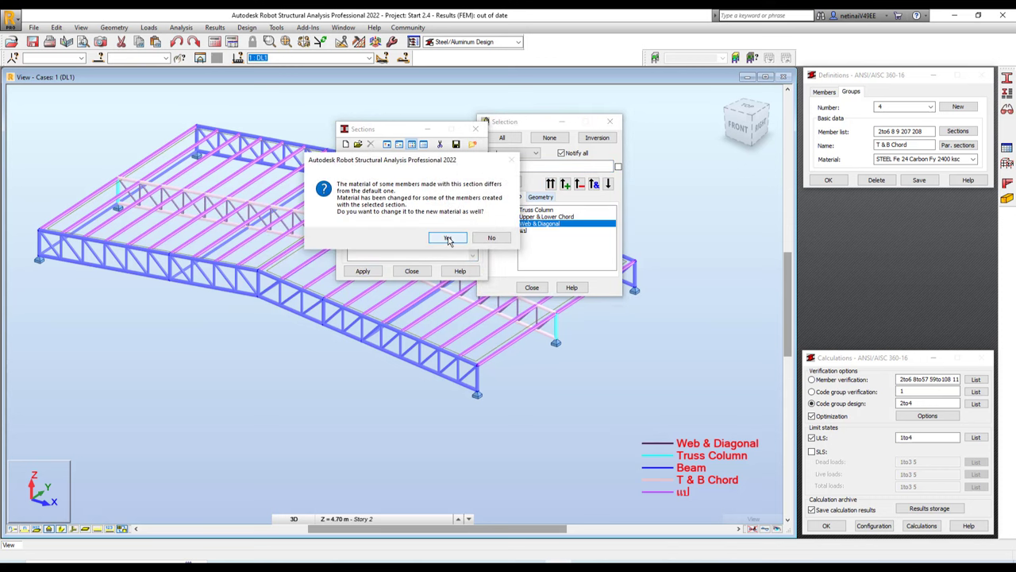
left_click(450, 238)
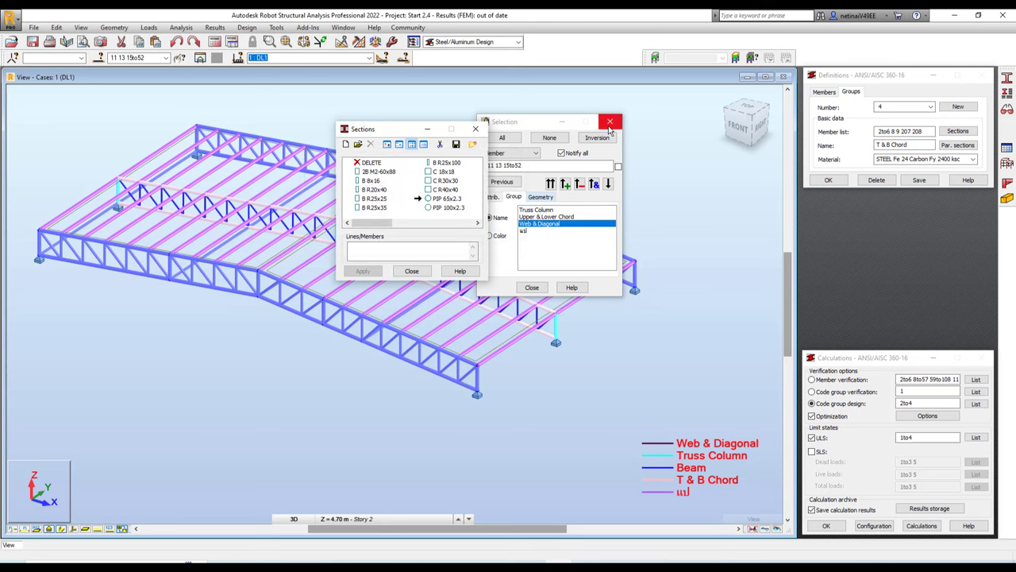
- Assign PIP 150x4.5 to the Truss Column members 10, 12 and 14
left_click_drag(544, 125, 587, 119)
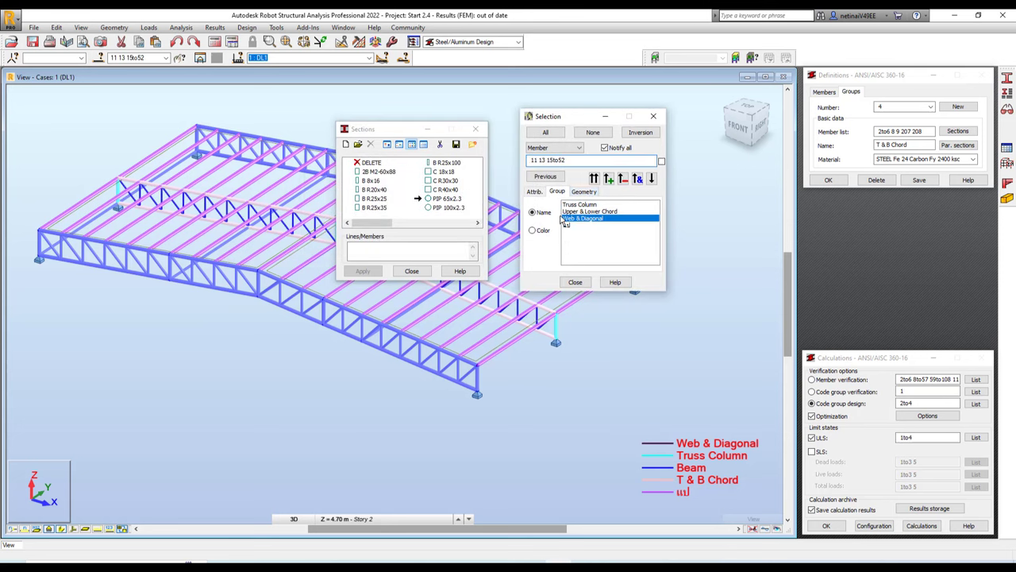
left_click(476, 223)
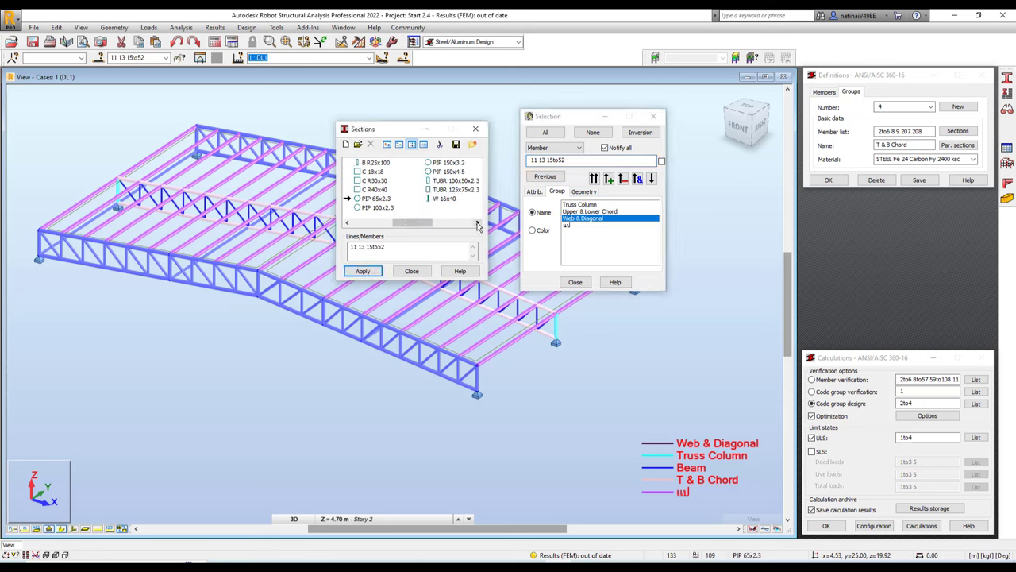
left_click(447, 171)
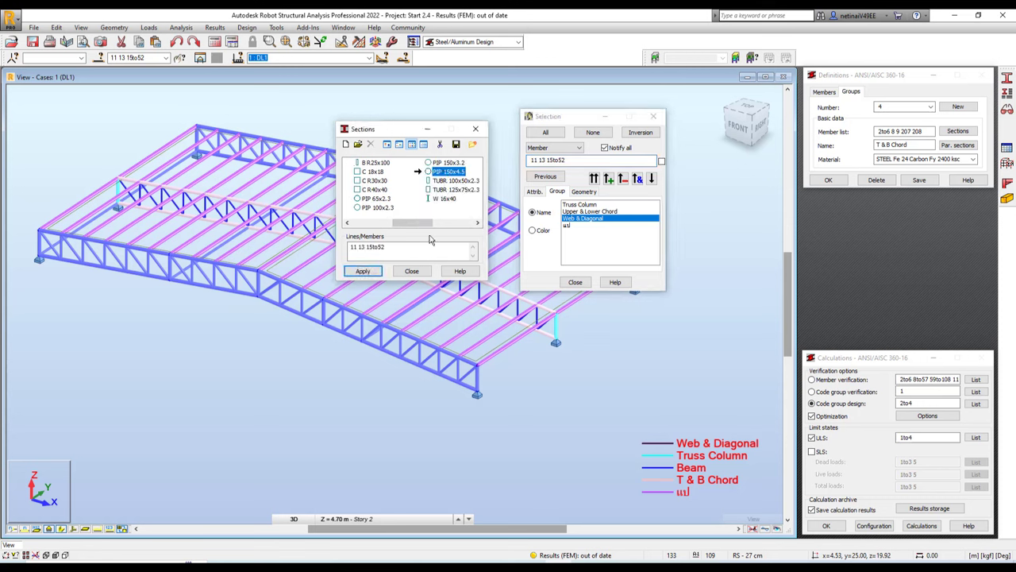
left_click(580, 205)
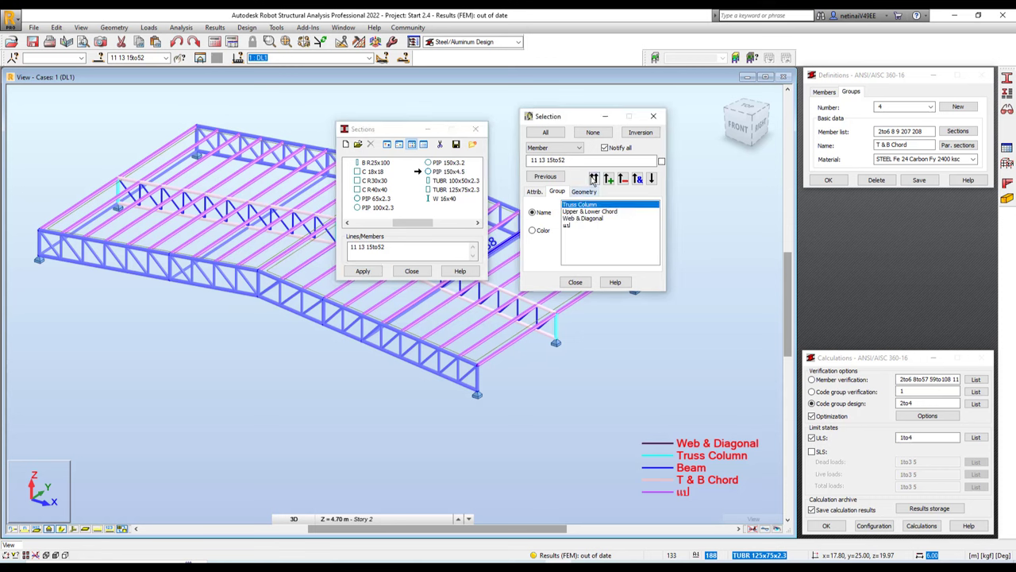
left_click_drag(559, 162, 511, 163)
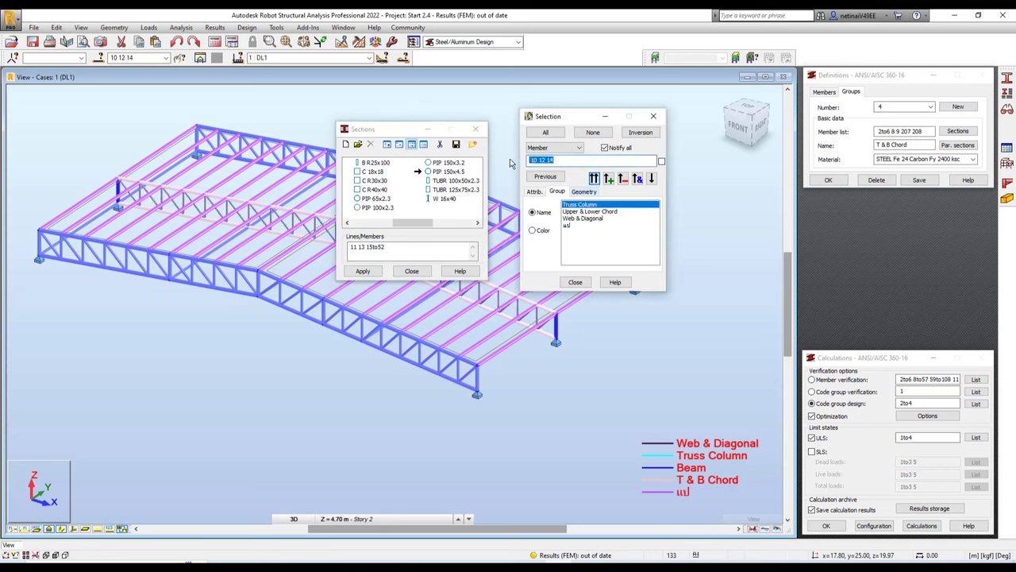
left_click(399, 246)
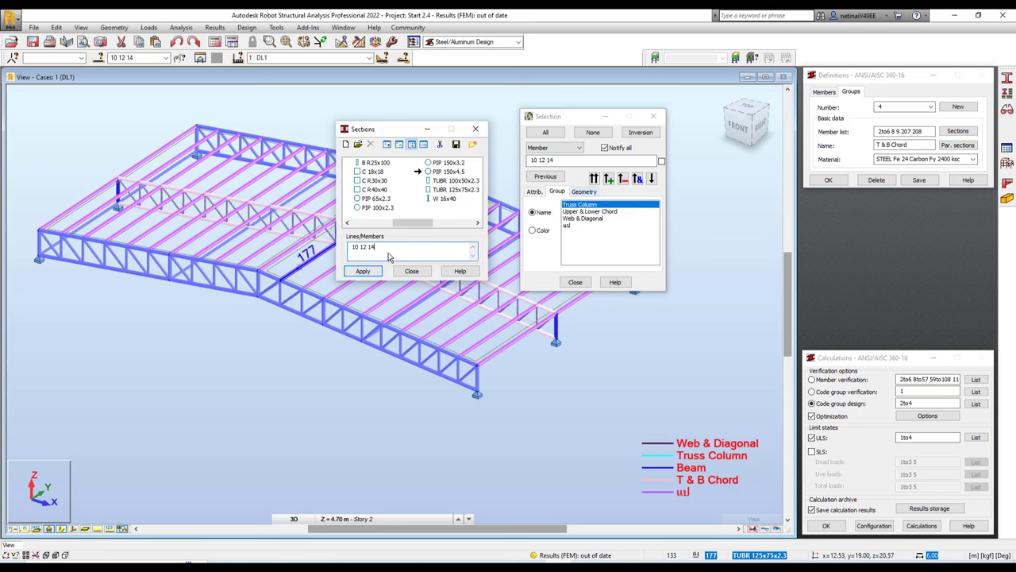
left_click(364, 271)
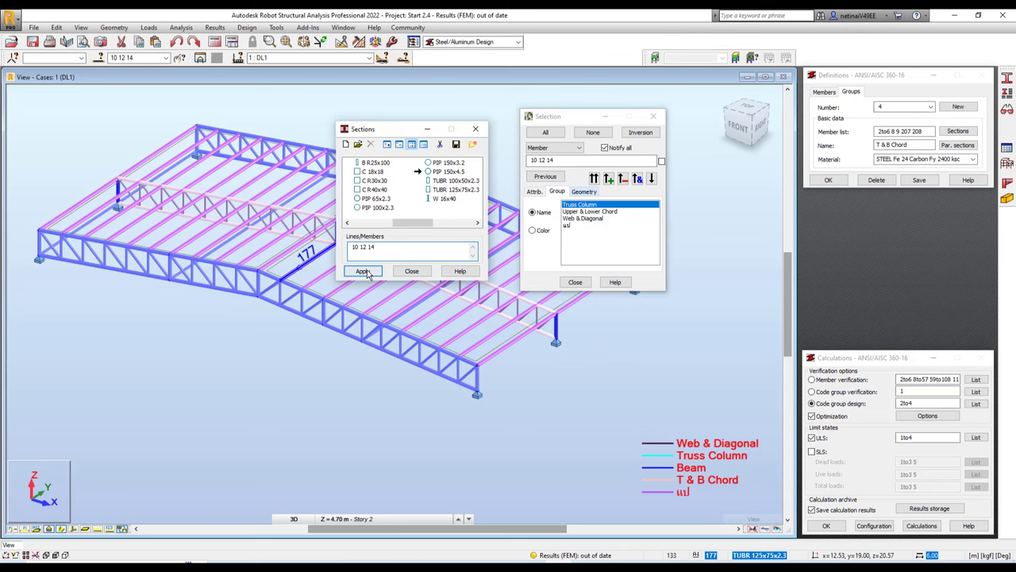
left_click(412, 271)
left_click(575, 282)
scroll(587, 333, "up", 5)
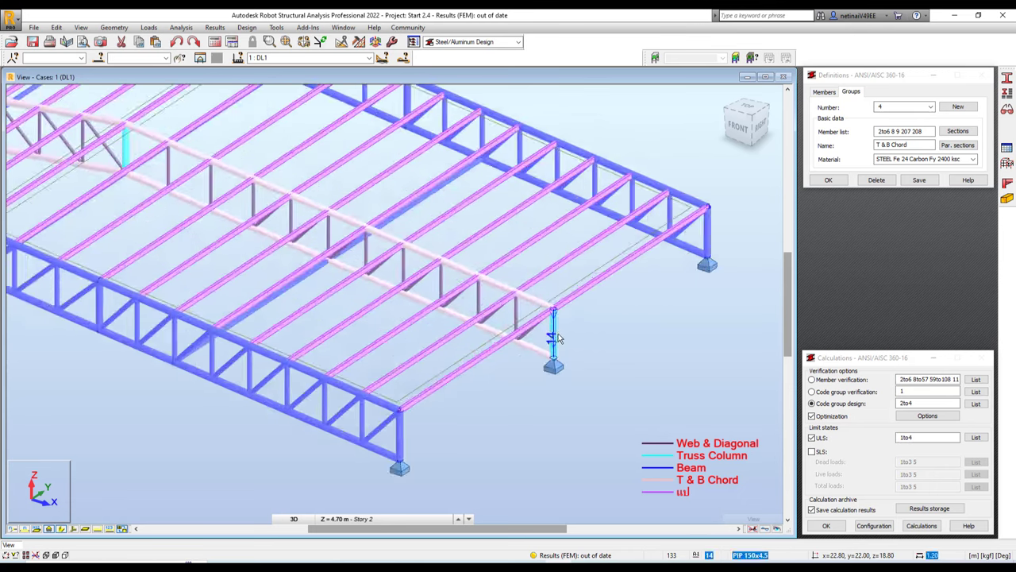
scroll(588, 333, "up", 5)
scroll(588, 333, "down", 5)
scroll(571, 315, "down", 5)
scroll(542, 384, "down", 3)
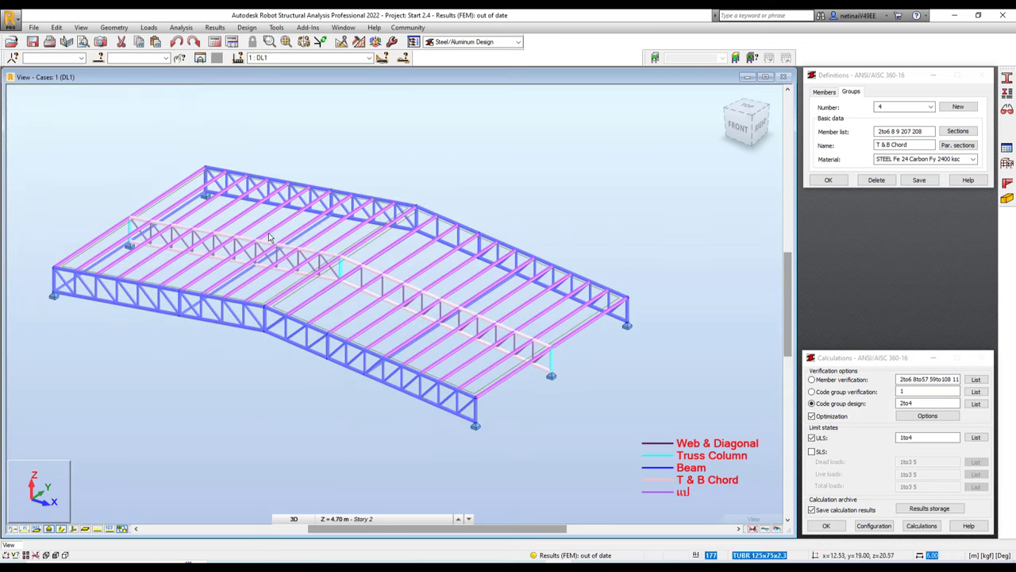
left_click(479, 43)
- Switch to the Geometry layout and colour members by material instead of member type
left_click(479, 118)
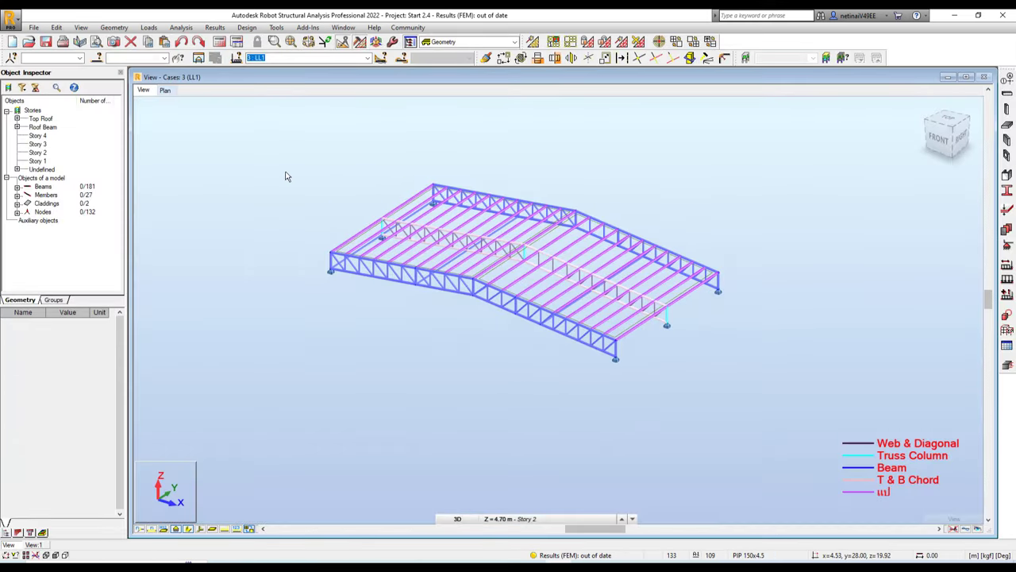
right_click(147, 146)
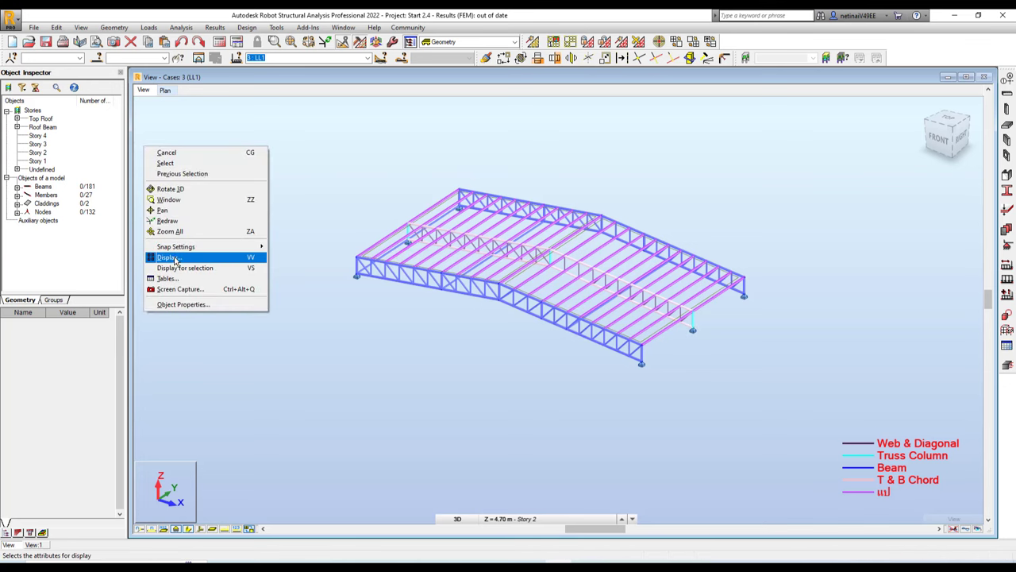
left_click(181, 255)
left_click(212, 185)
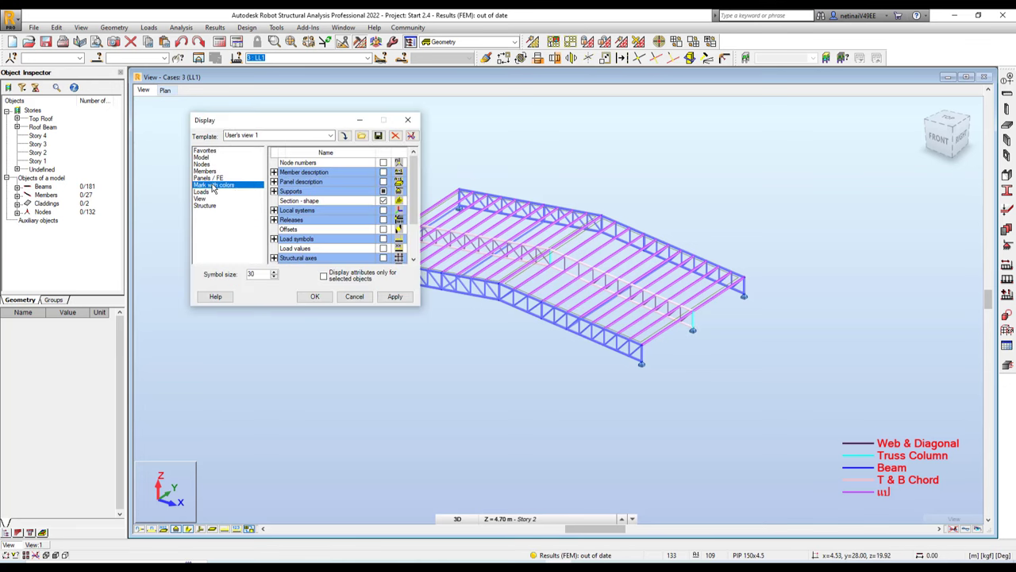
left_click(384, 172)
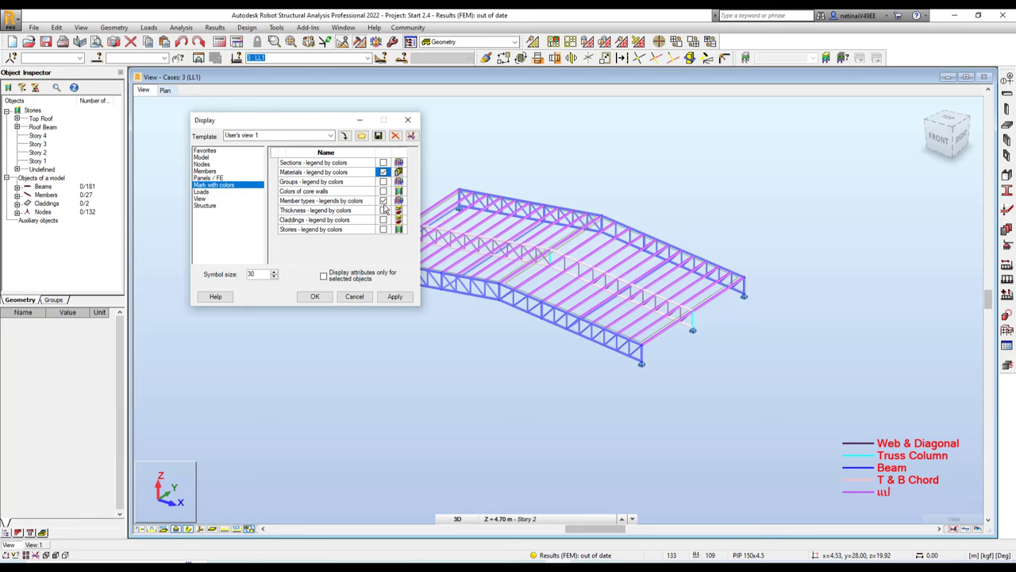
left_click(383, 201)
left_click(395, 297)
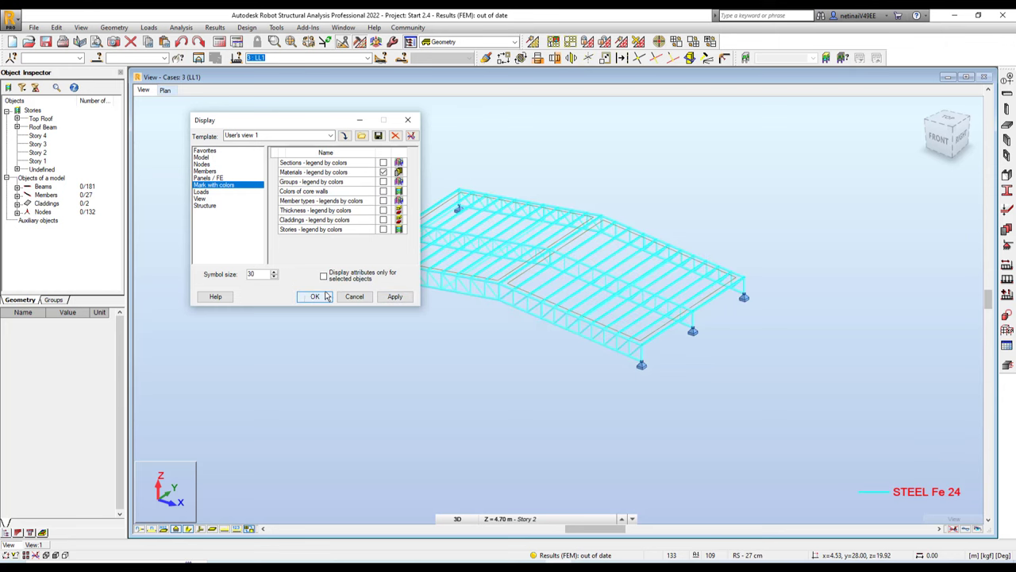
left_click(313, 297)
- Zoom around the truss model and run the structural analysis
scroll(551, 253, "up", 3)
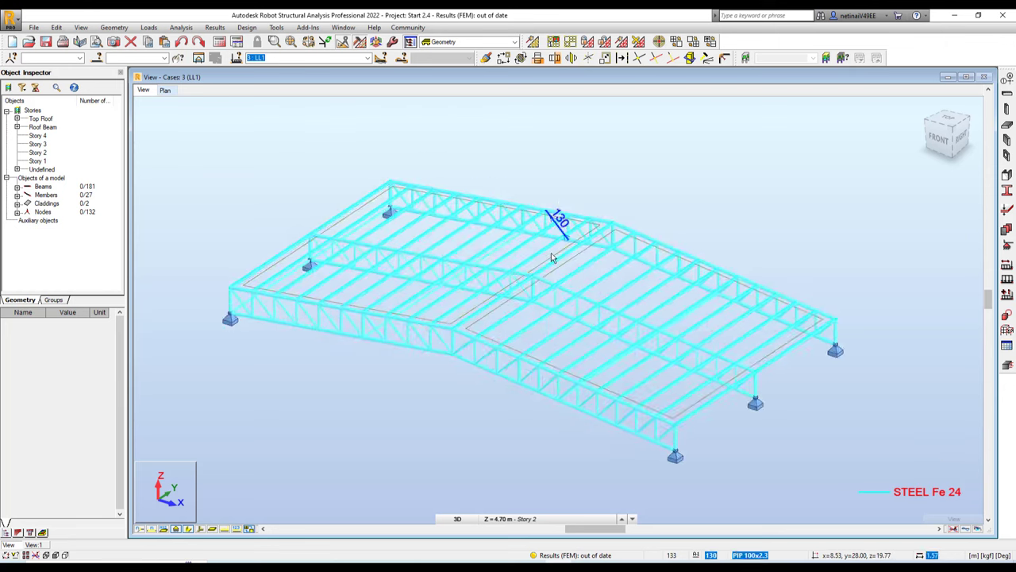
scroll(570, 305, "up", 2)
scroll(570, 304, "down", 5)
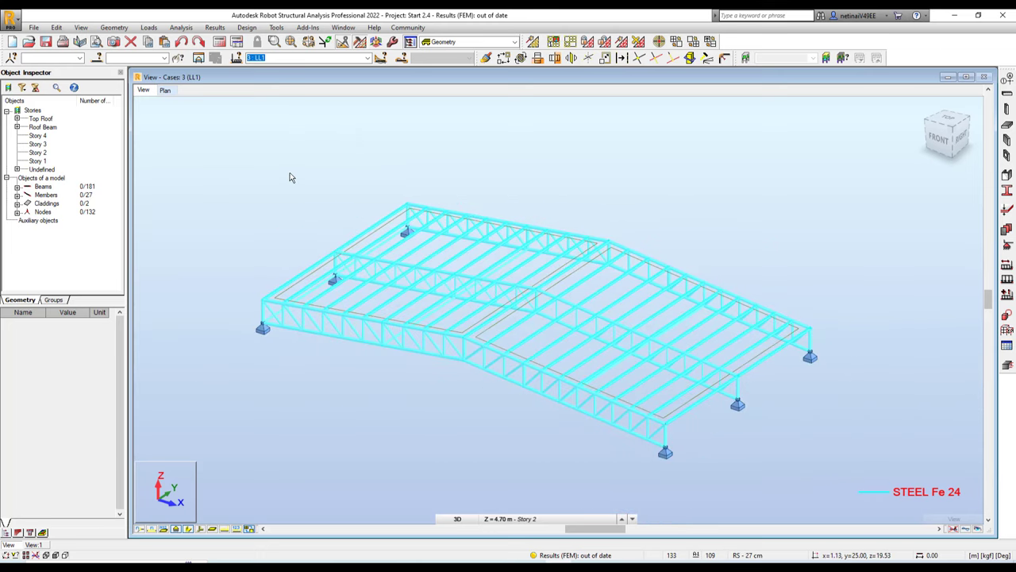
scroll(415, 281, "up", 2)
scroll(576, 345, "up", 2)
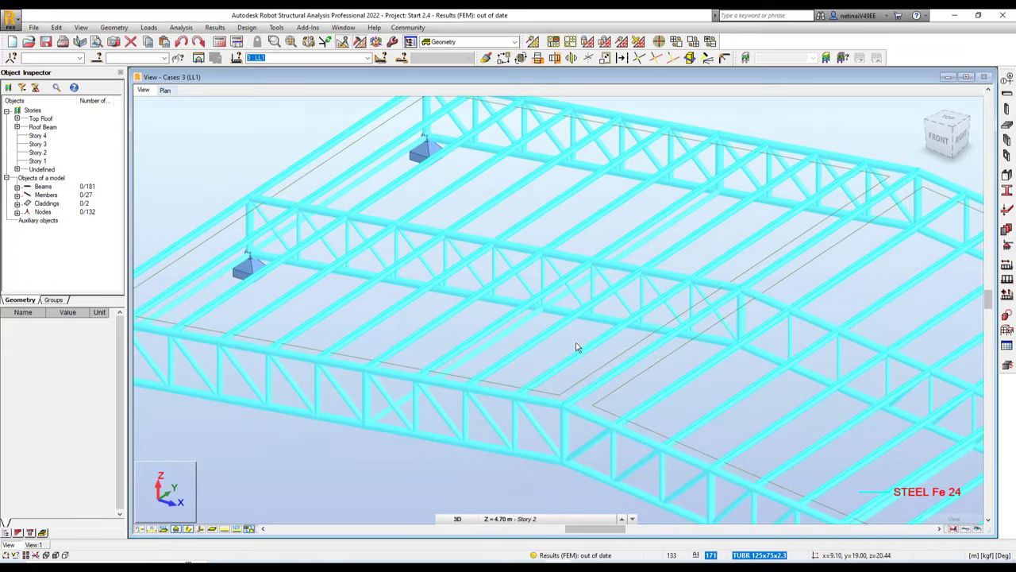
scroll(726, 310, "up", 2)
scroll(727, 315, "up", 2)
scroll(728, 322, "down", 2)
scroll(691, 321, "down", 2)
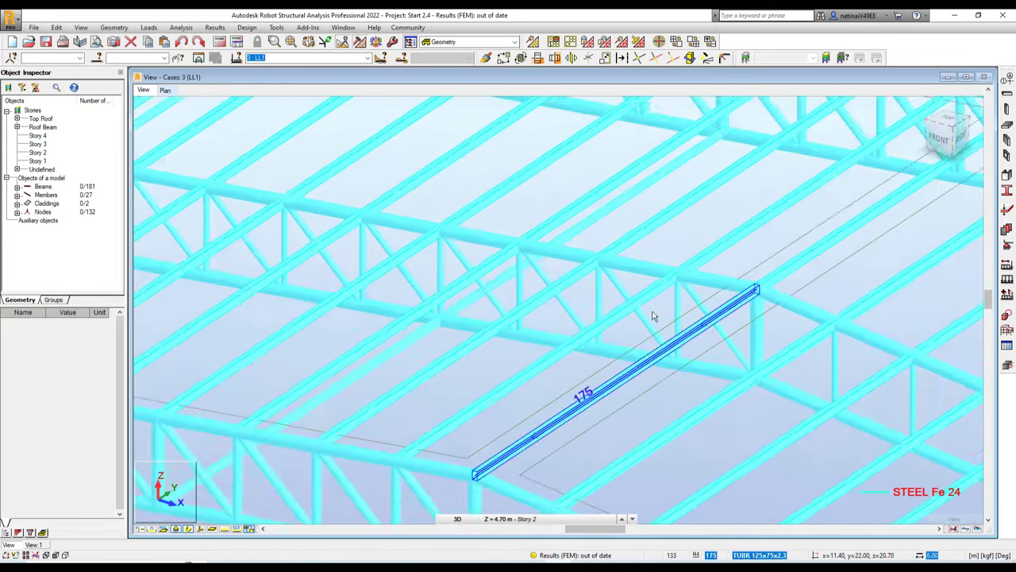
scroll(656, 315, "down", 2)
left_click(226, 45)
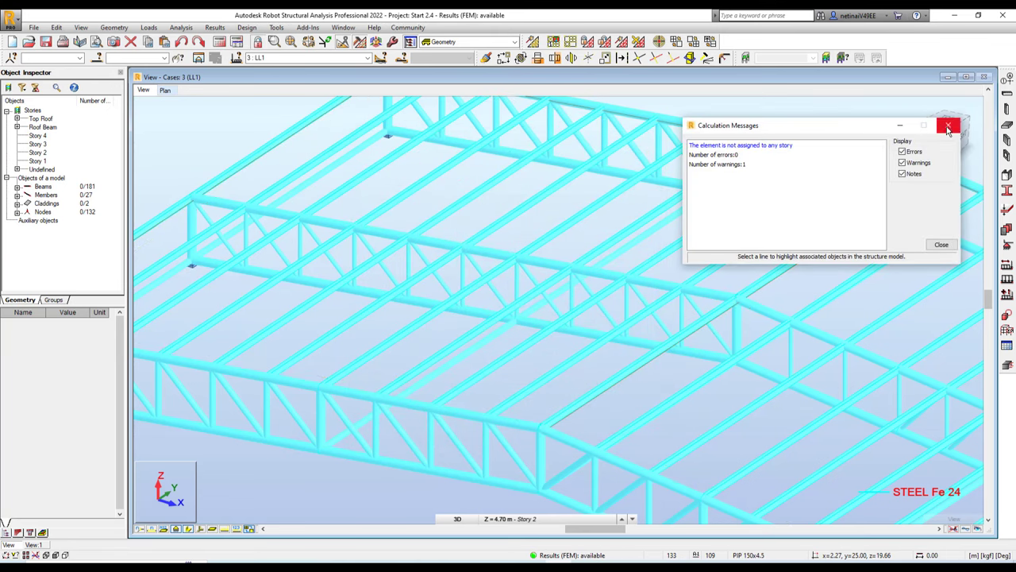
- Dismiss the calculation messages and switch to Steel Members Design with its Calculations dialog
left_click(948, 126)
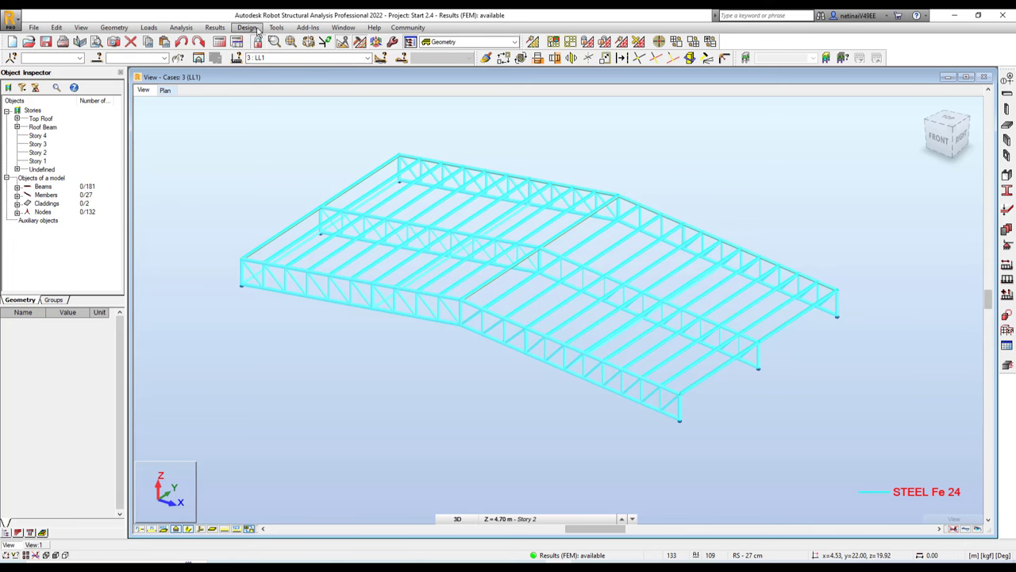
left_click(247, 27)
left_click(270, 40)
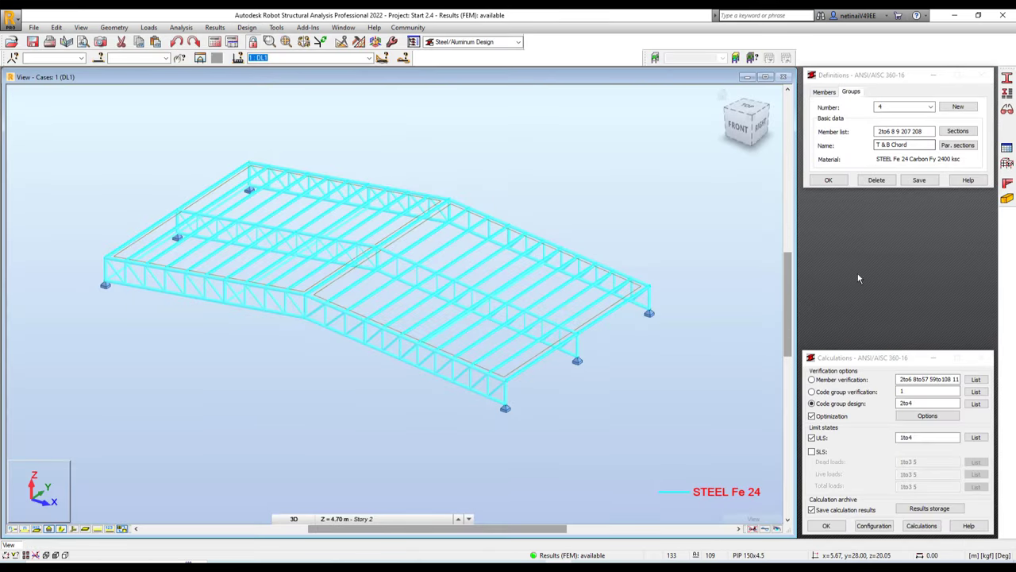
left_click_drag(850, 354, 853, 201)
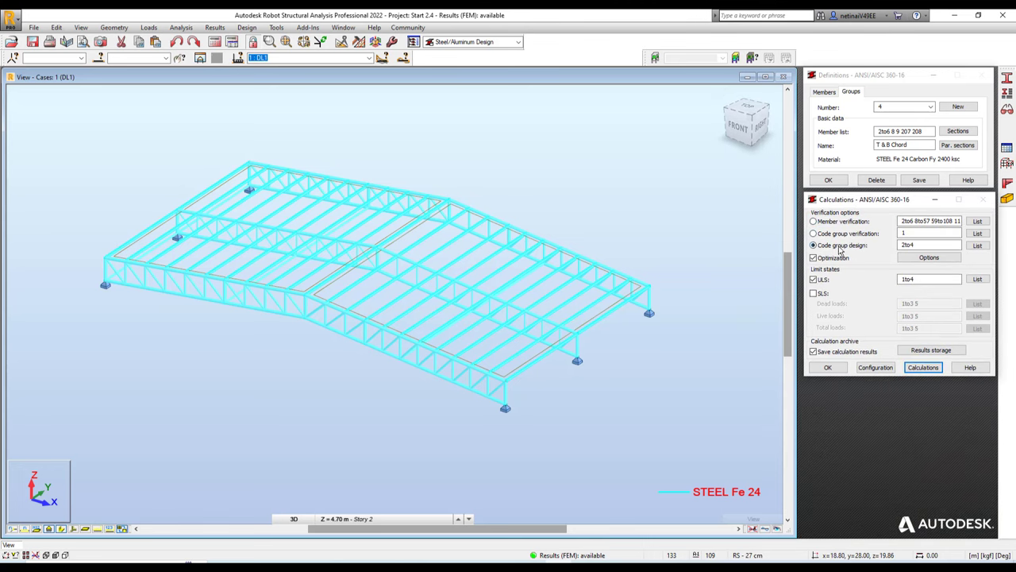
- Run ULS code group verification for groups 2to4, getting ratios 0.50, 0.20 and 0.85
left_click(820, 235)
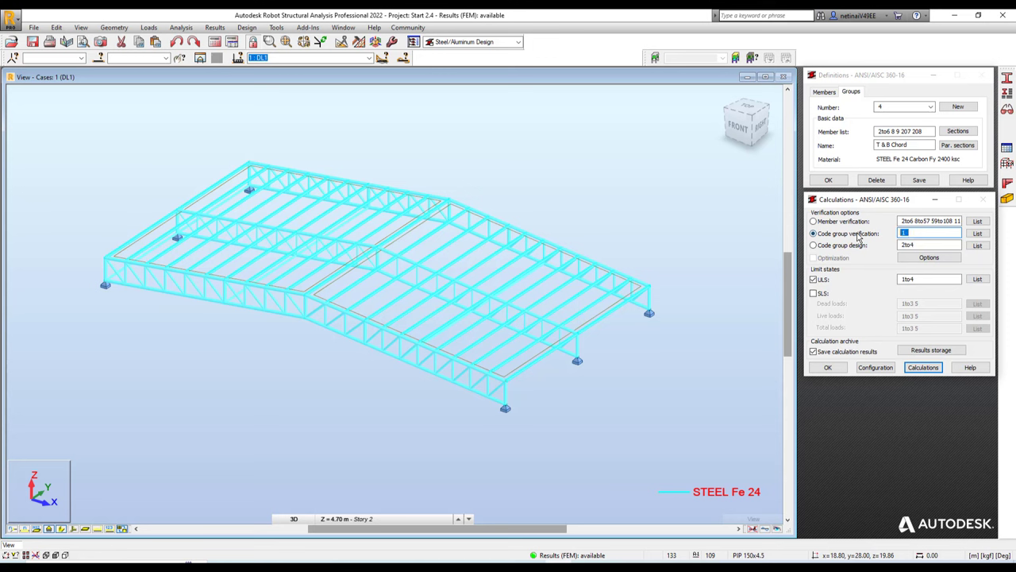
type("2to4")
left_click(922, 367)
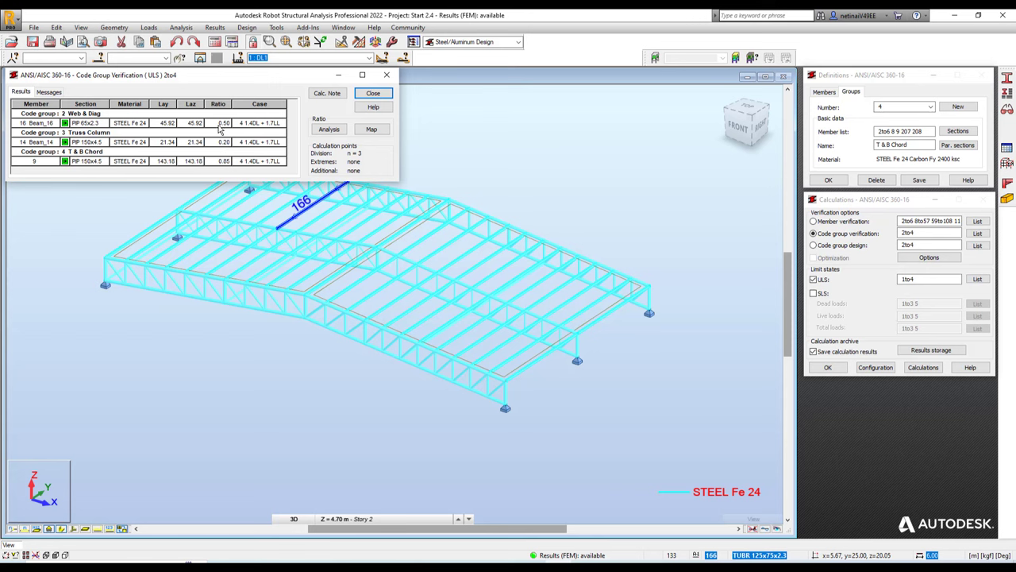
left_click(387, 75)
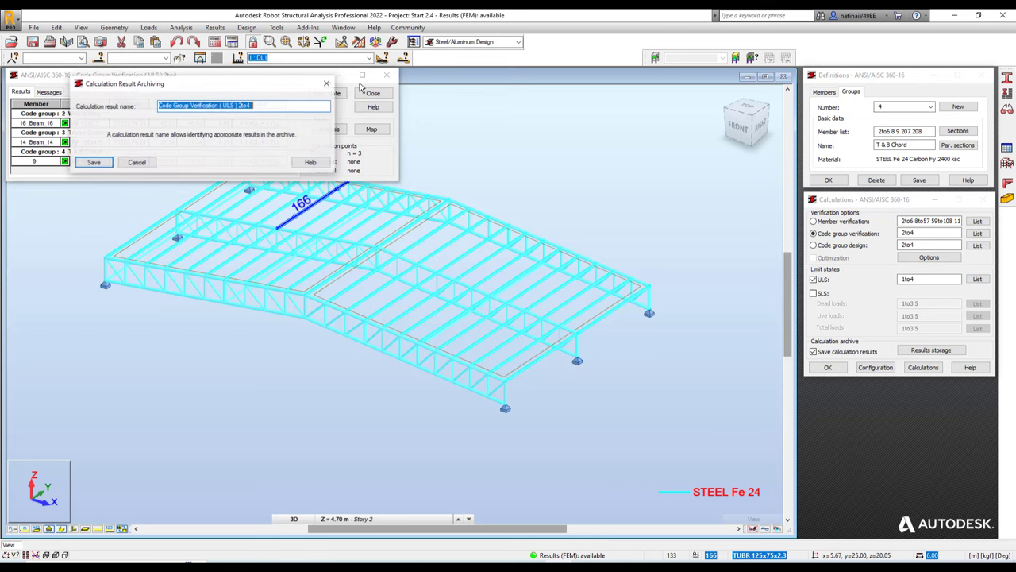
key("Return")
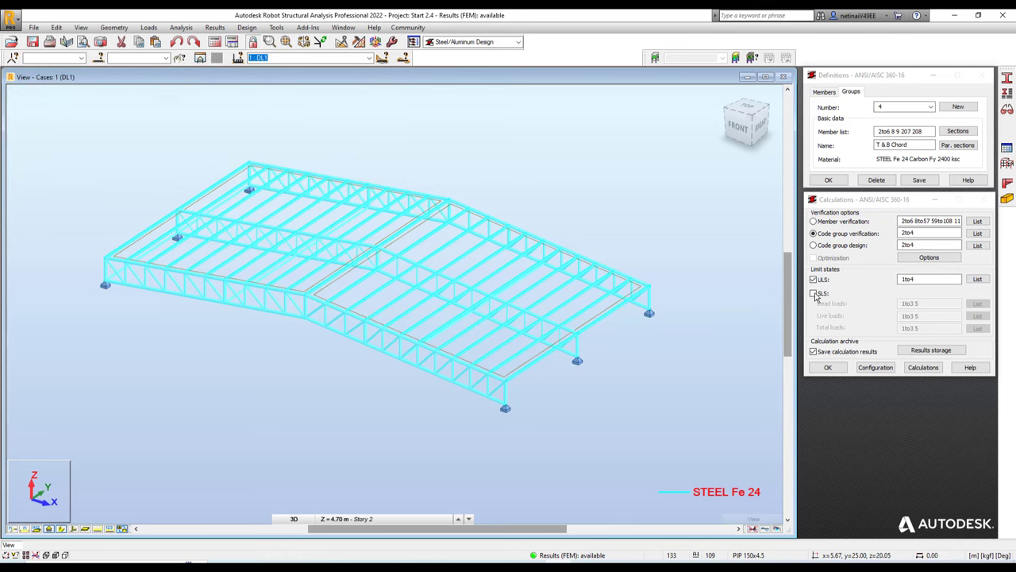
- Run SLS-only code group verification for groups 2to4, with ratios at most 0.35
left_click(813, 293)
left_click(813, 279)
left_click(923, 367)
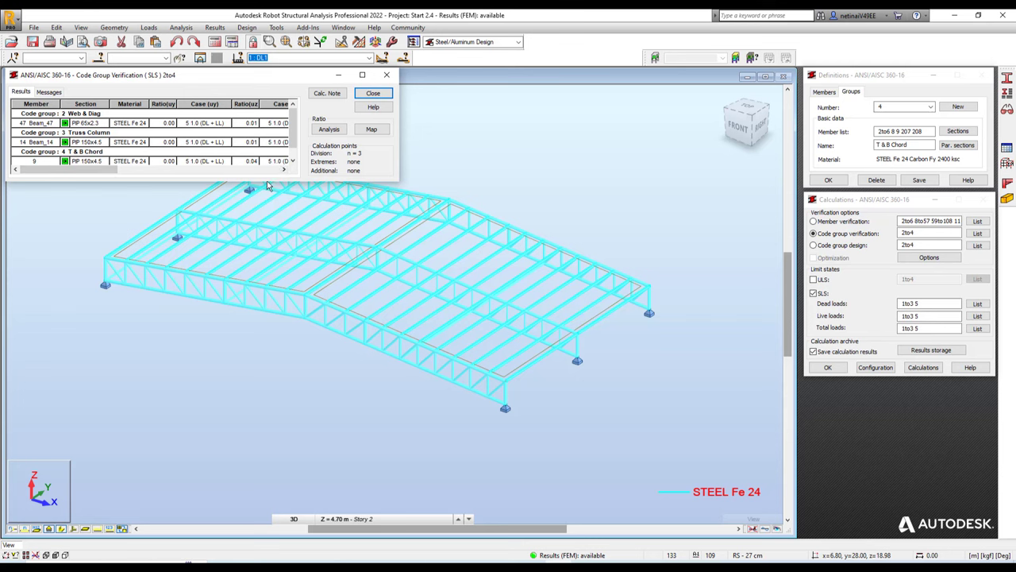
left_click_drag(270, 181, 270, 205)
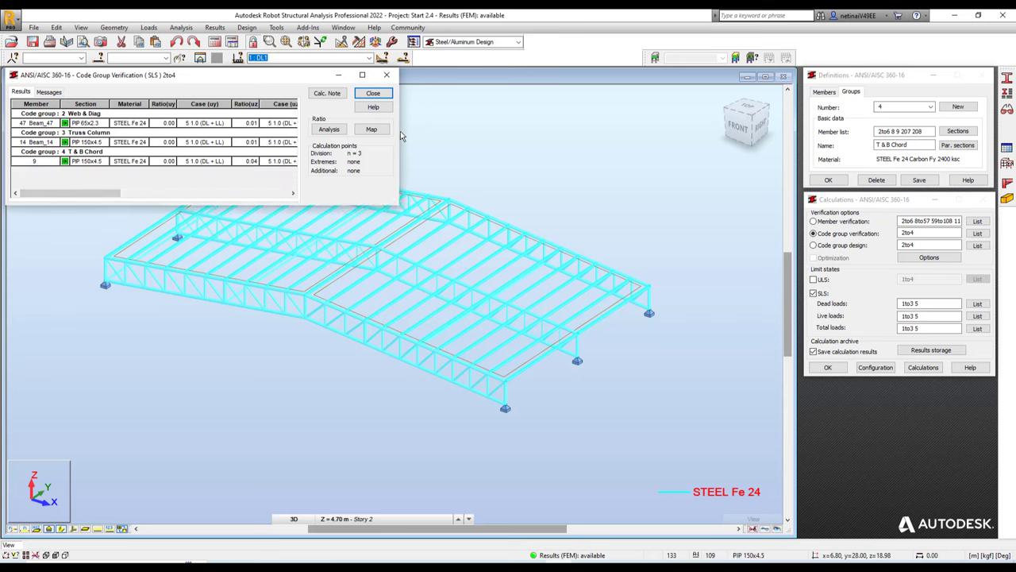
left_click_drag(399, 135, 590, 140)
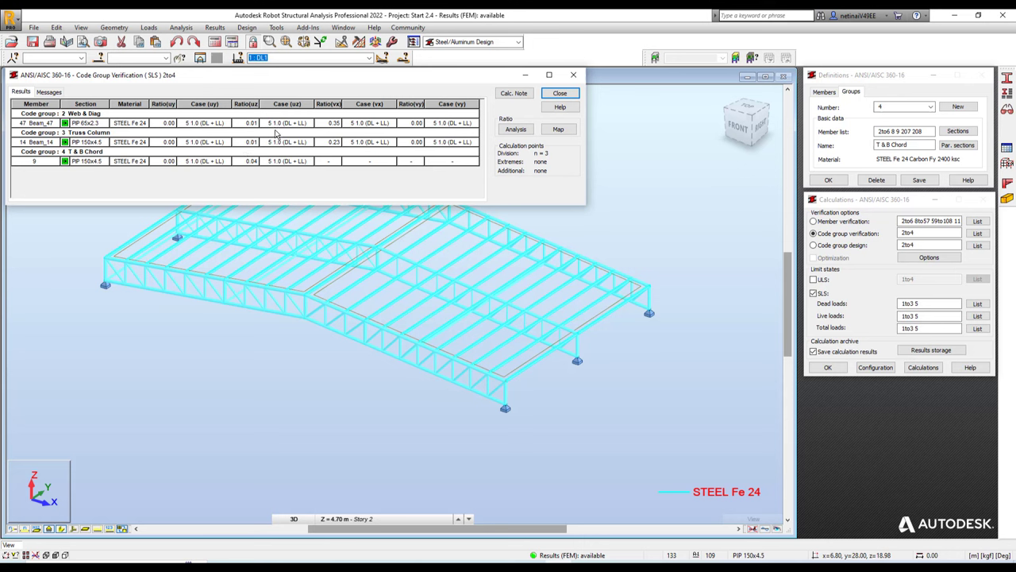
left_click(576, 77)
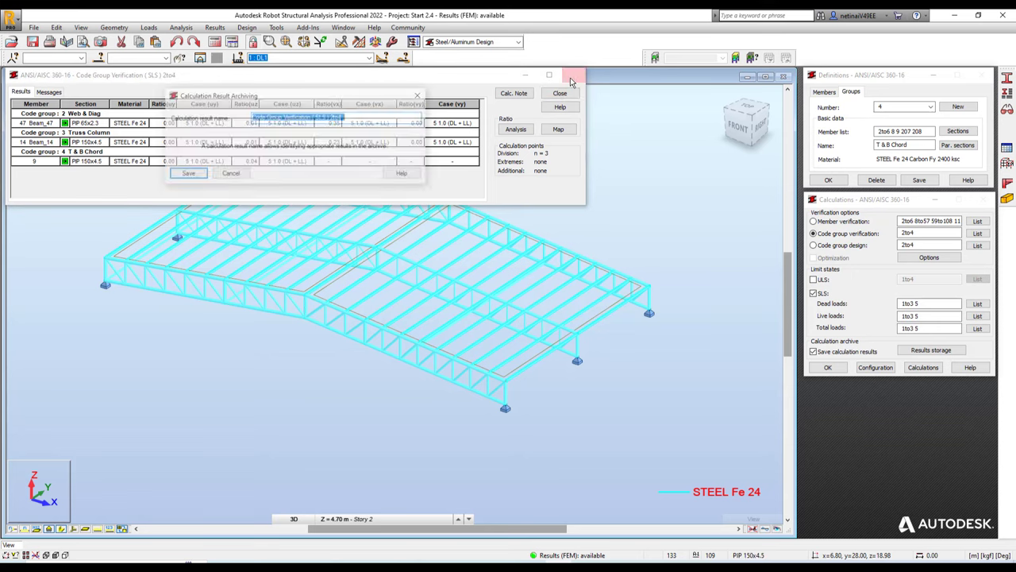
left_click(420, 96)
scroll(183, 219, "up", 2)
- Zoom and orbit the 3D view to inspect the truss members up close
scroll(245, 215, "up", 3)
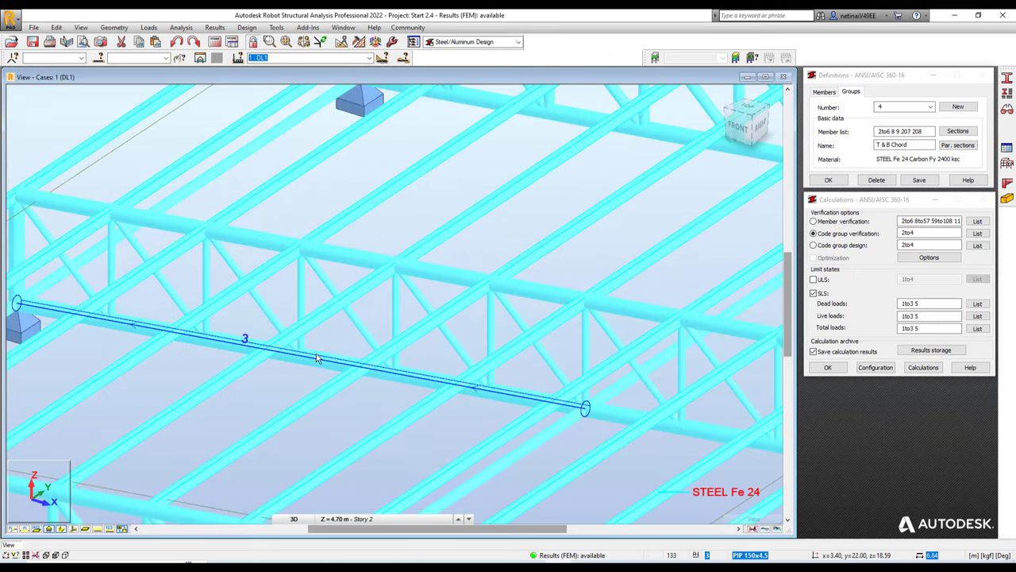
scroll(313, 317, "down", 4)
scroll(314, 317, "down", 1)
scroll(304, 437, "down", 2)
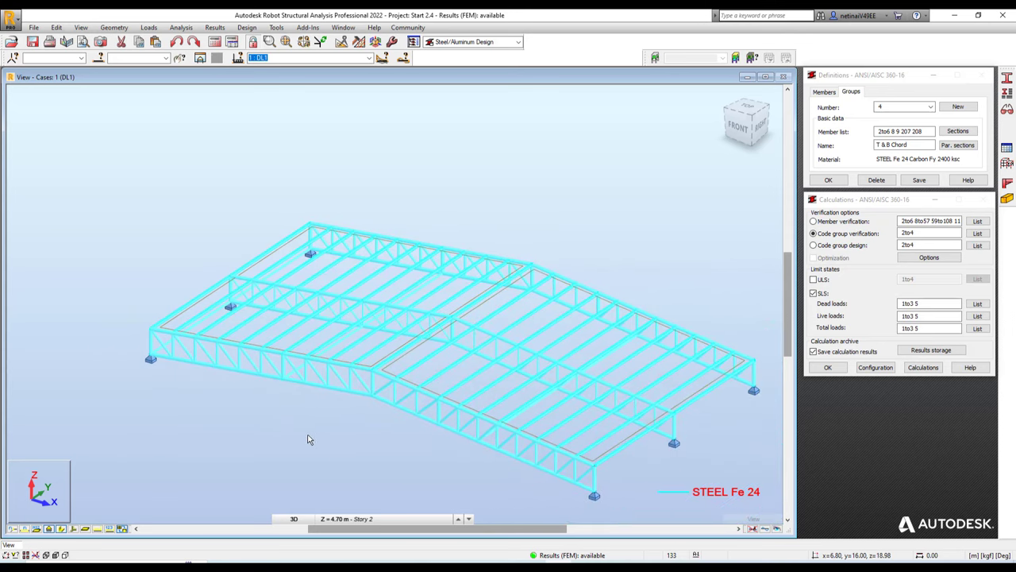
middle_click_drag(297, 448, 297, 443, "shift")
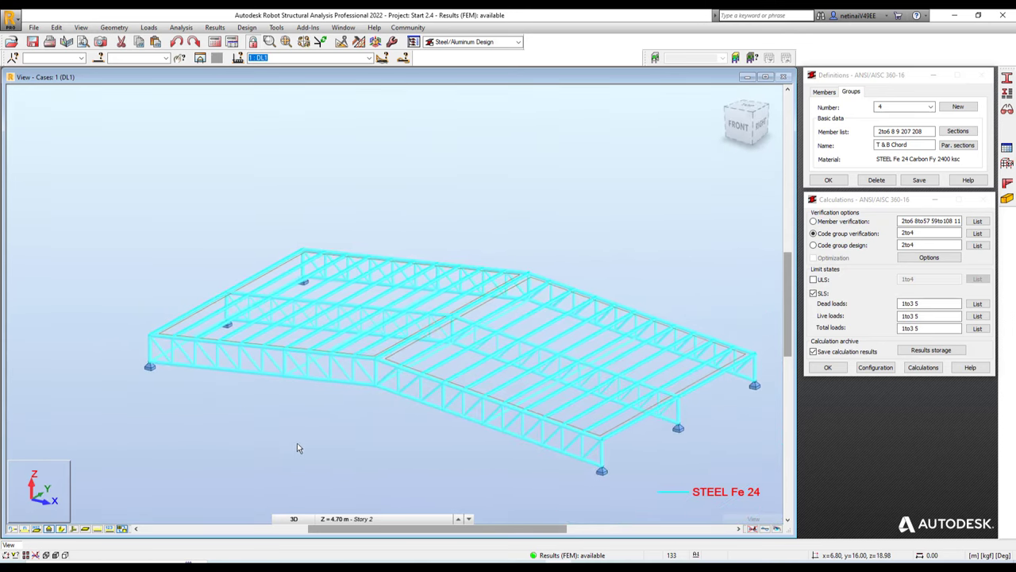
scroll(334, 291, "up", 2)
scroll(327, 296, "down", 1)
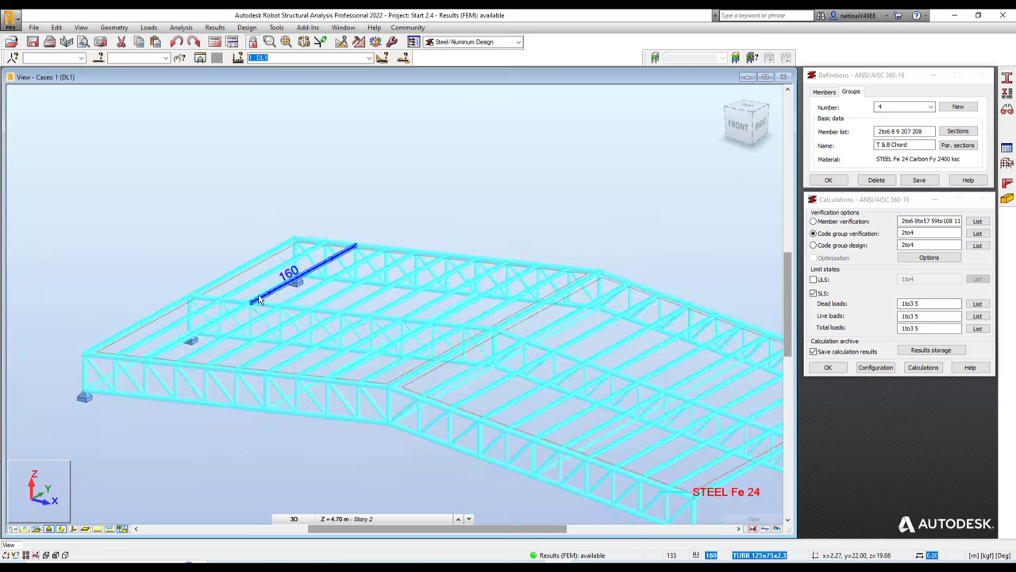
scroll(209, 295, "up", 1)
scroll(209, 295, "up", 1)
scroll(378, 296, "up", 1)
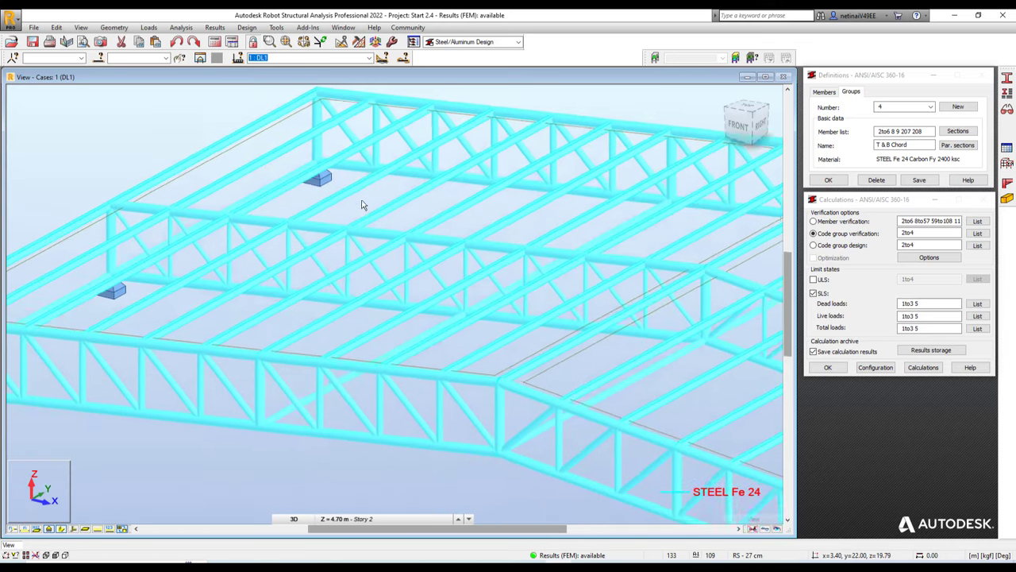
scroll(398, 228, "up", 1)
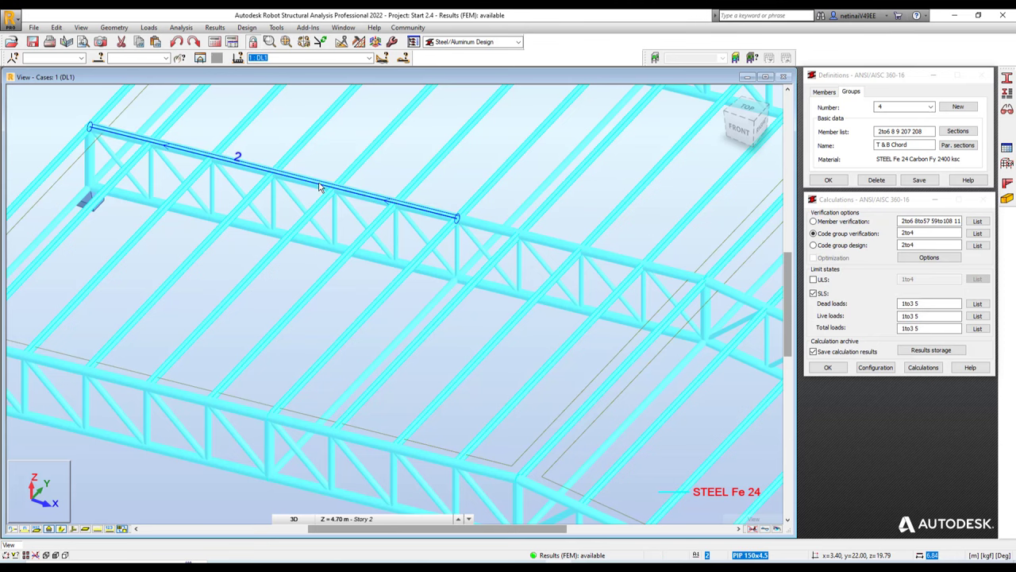
scroll(257, 224, "down", 1)
scroll(301, 233, "down", 1)
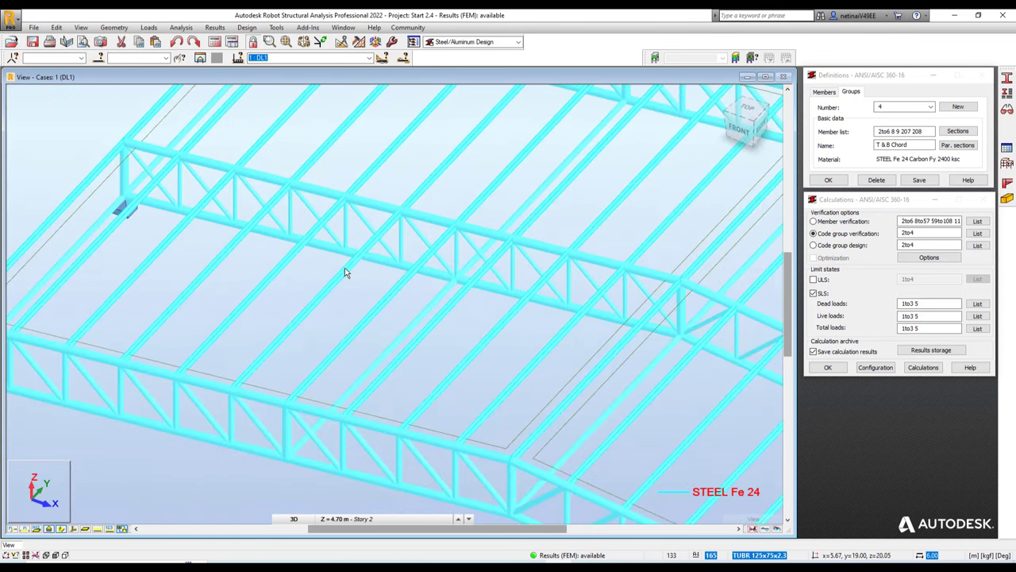
scroll(365, 270, "down", 1)
scroll(385, 275, "down", 2)
scroll(349, 254, "down", 1)
- Colour members by section with a legend using Display > Mark with colors
right_click(96, 141)
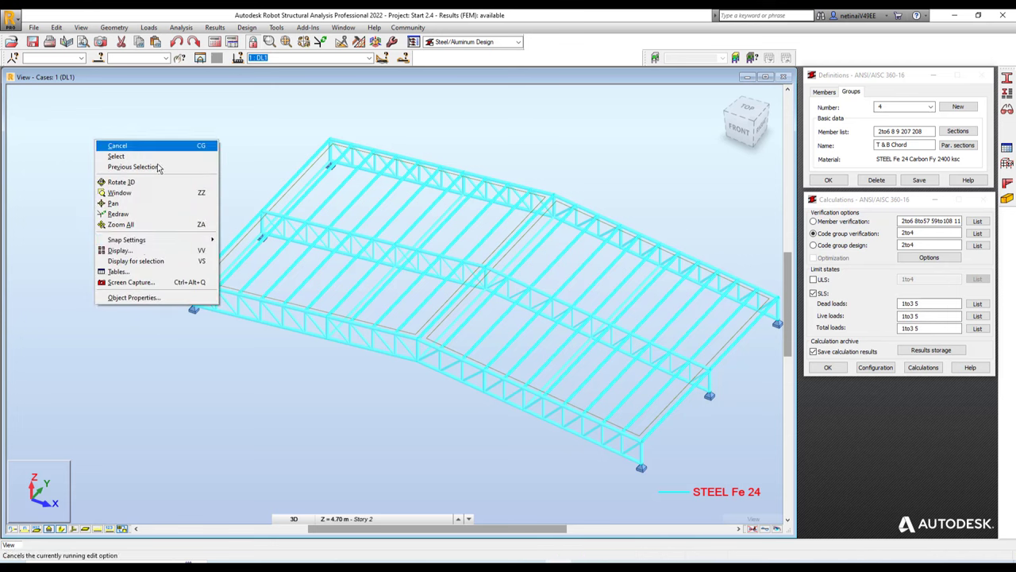
left_click(141, 249)
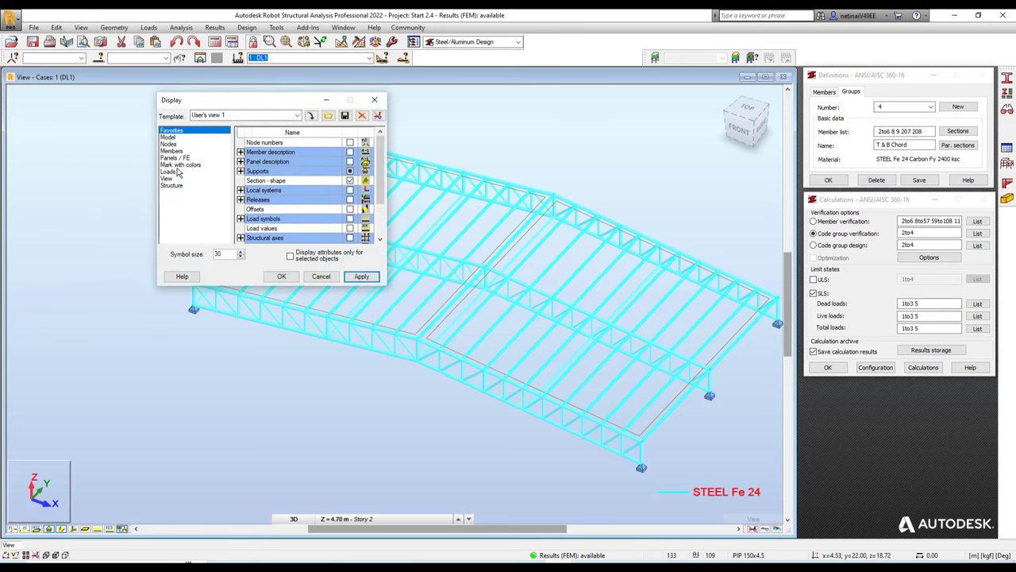
left_click(179, 164)
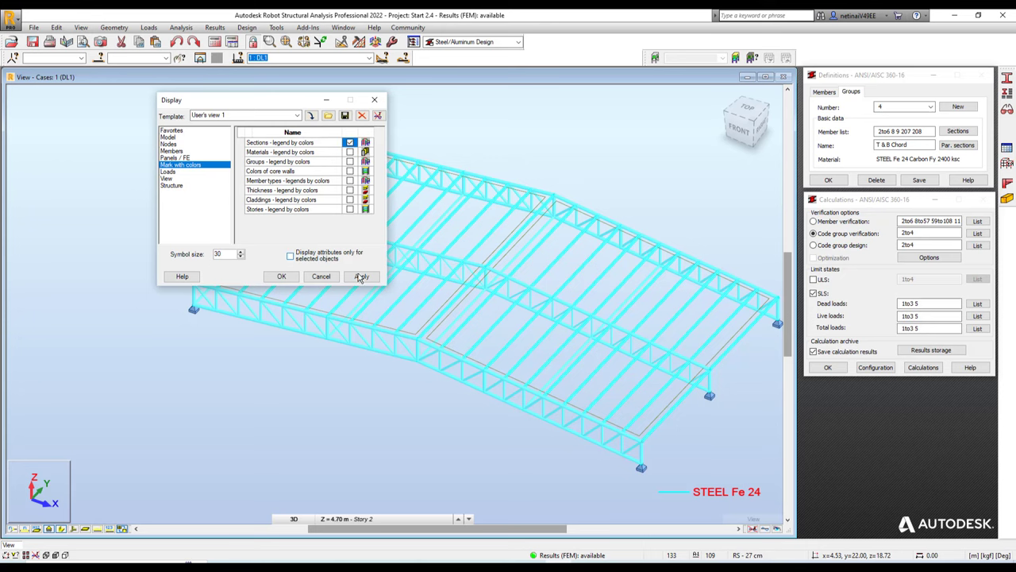
left_click(281, 277)
- Orbit, zoom and pan to inspect the section-coloured truss from above
middle_click_drag(274, 402, 325, 395, "shift")
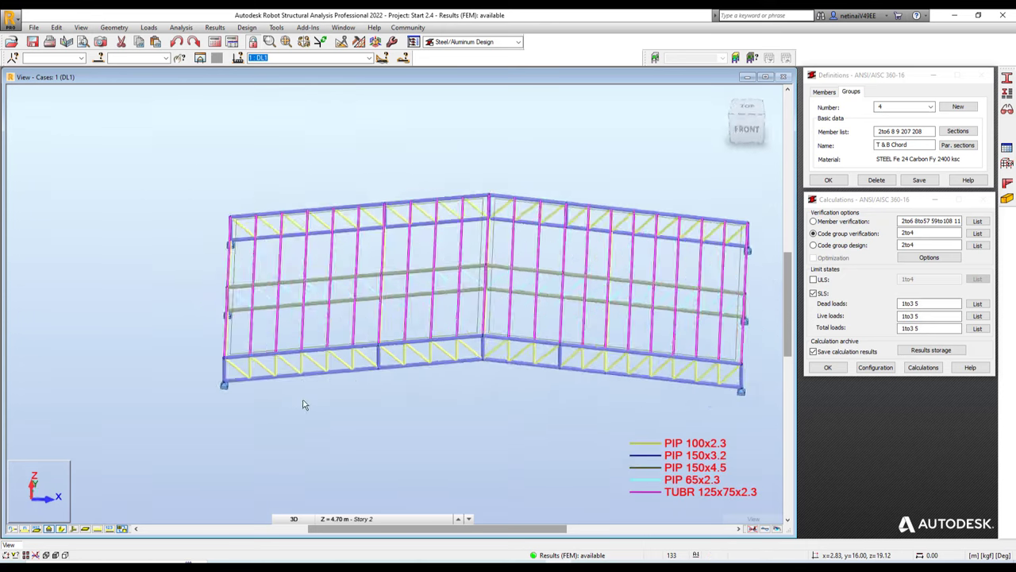
scroll(326, 394, "up", 3)
scroll(455, 408, "up", 2)
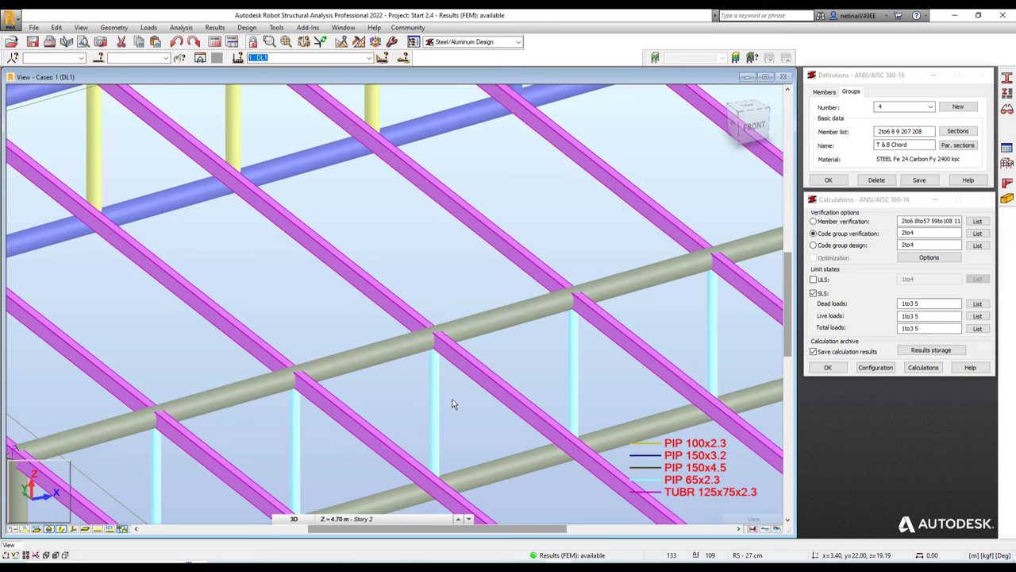
scroll(455, 408, "down", 1)
scroll(455, 408, "down", 3)
scroll(455, 408, "down", 2)
mouse_move(455, 408)
middle_mouse_down("shift")
mouse_move(476, 441)
mouse_move(530, 444)
mouse_move(487, 445)
middle_mouse_up("shift")
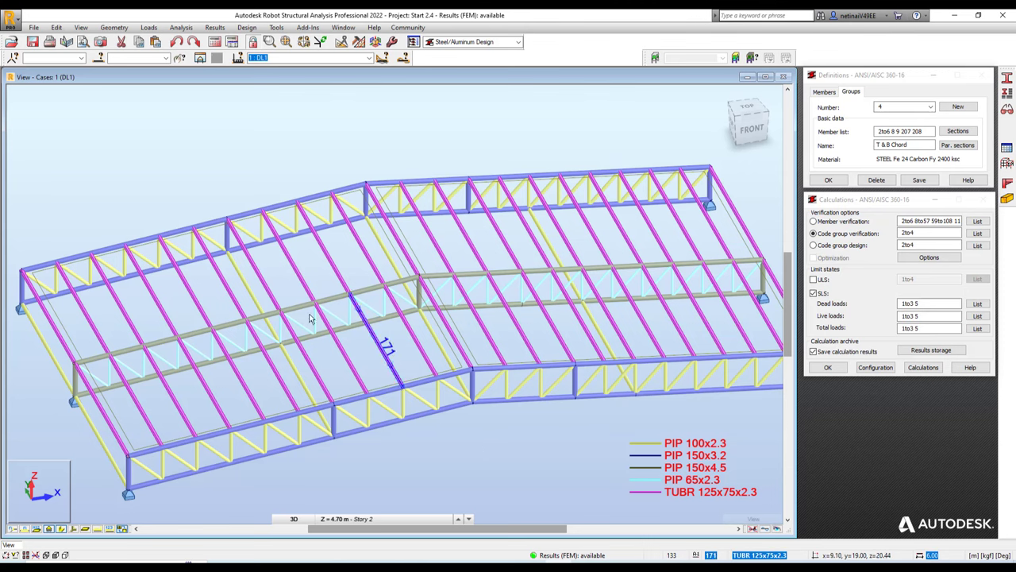
scroll(267, 318, "up", 2)
scroll(608, 246, "down", 2)
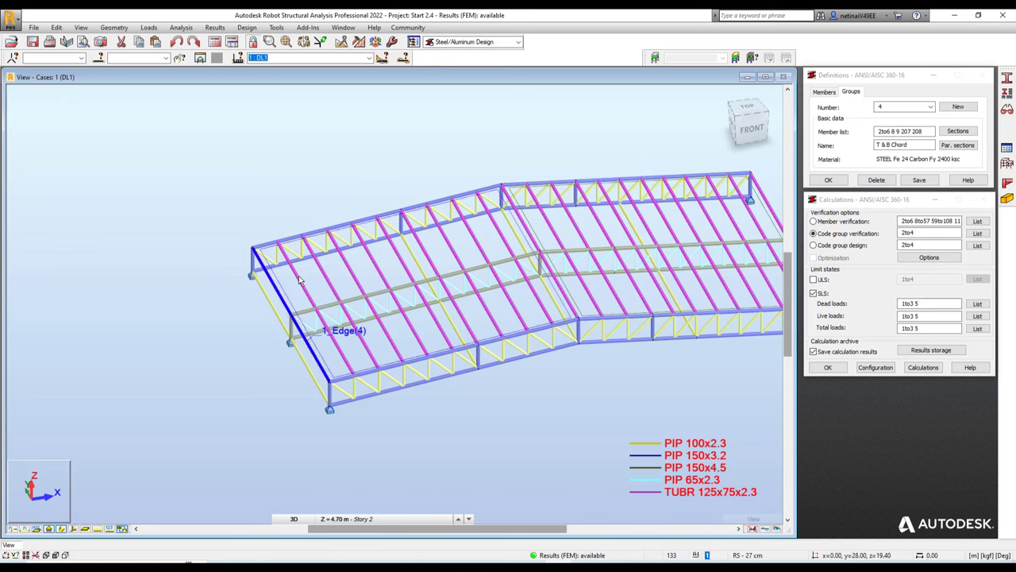
mouse_move(571, 371)
middle_mouse_down()
mouse_move(432, 371)
mouse_move(493, 358)
mouse_move(325, 363)
middle_mouse_up()
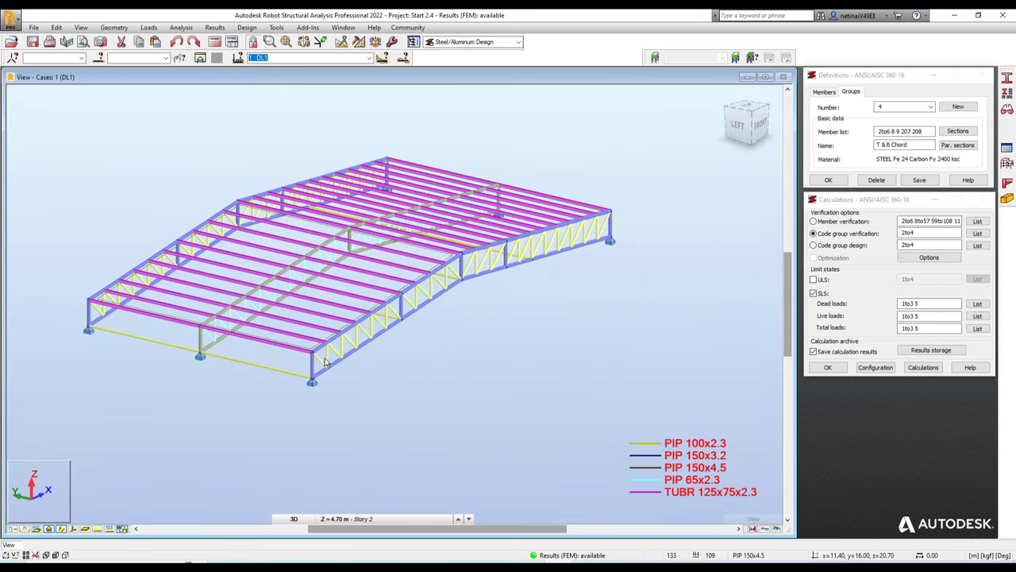
mouse_move(493, 379)
middle_mouse_down("shift")
mouse_move(468, 410)
mouse_move(464, 389)
middle_mouse_up("shift")
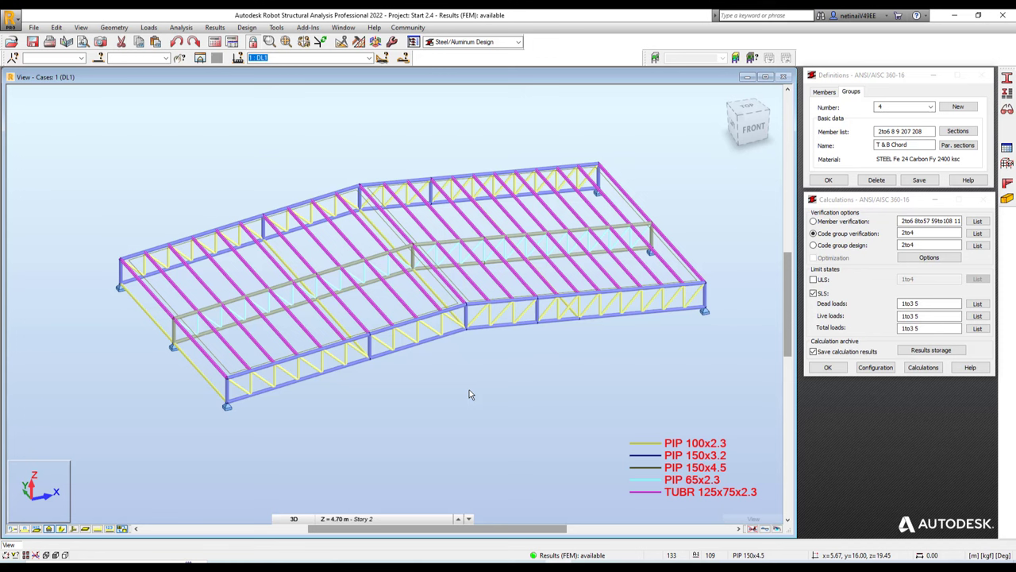